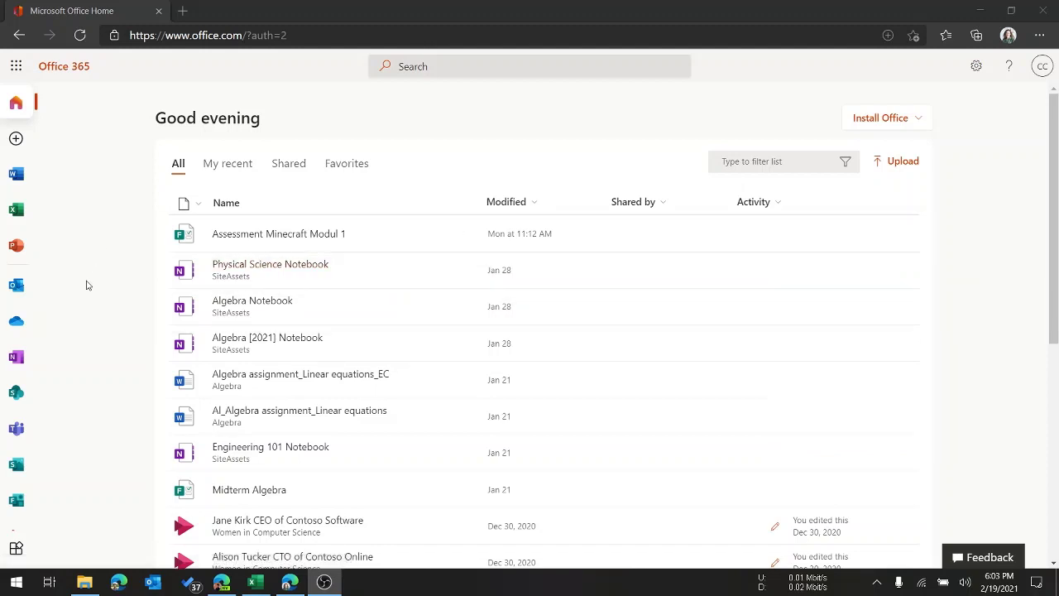
- Create a new Excel workbook inside the Science folder in OneDrive
{"action": "left_click", "coordinate": [16, 321]}
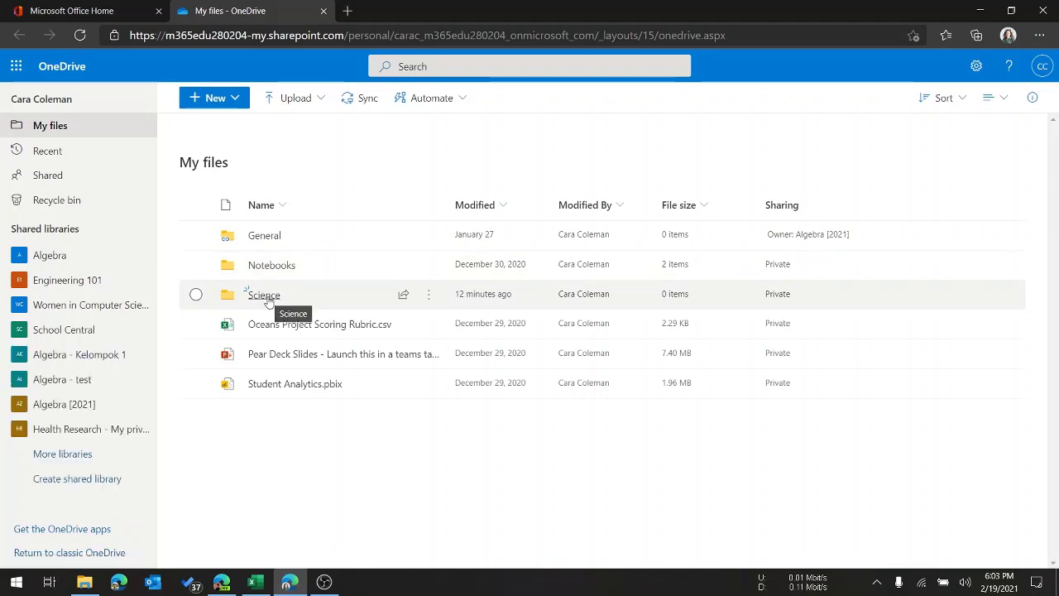
{"action": "left_click", "coordinate": [264, 295]}
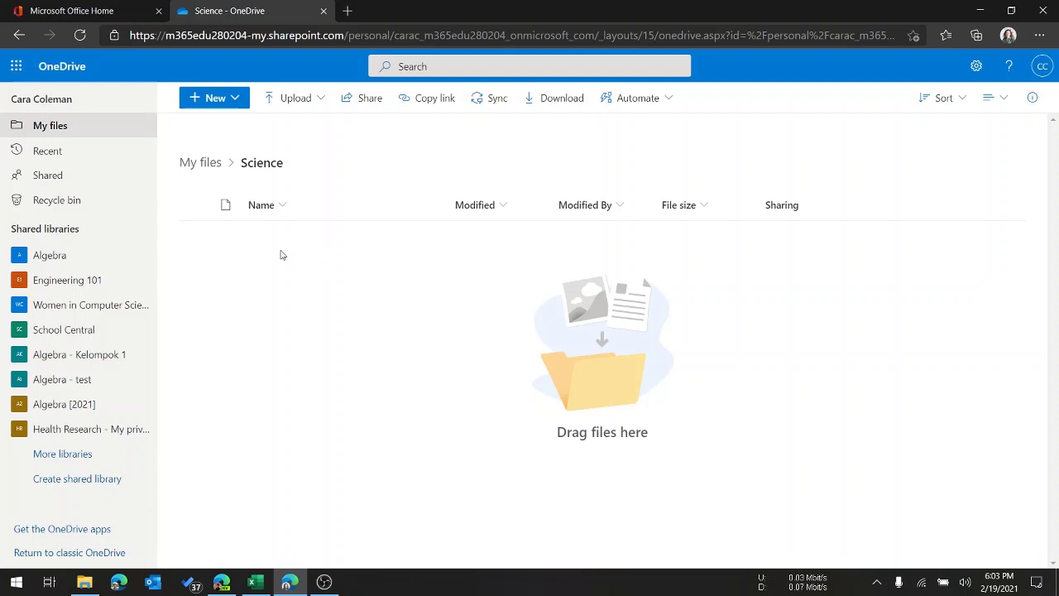
{"action": "left_click", "coordinate": [234, 101]}
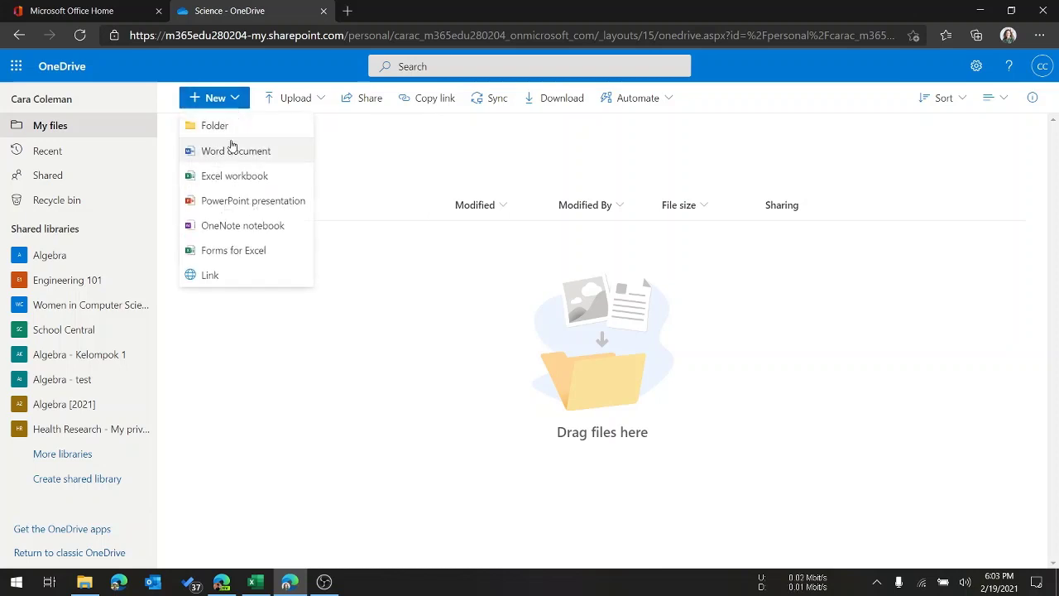
{"action": "left_click", "coordinate": [240, 176]}
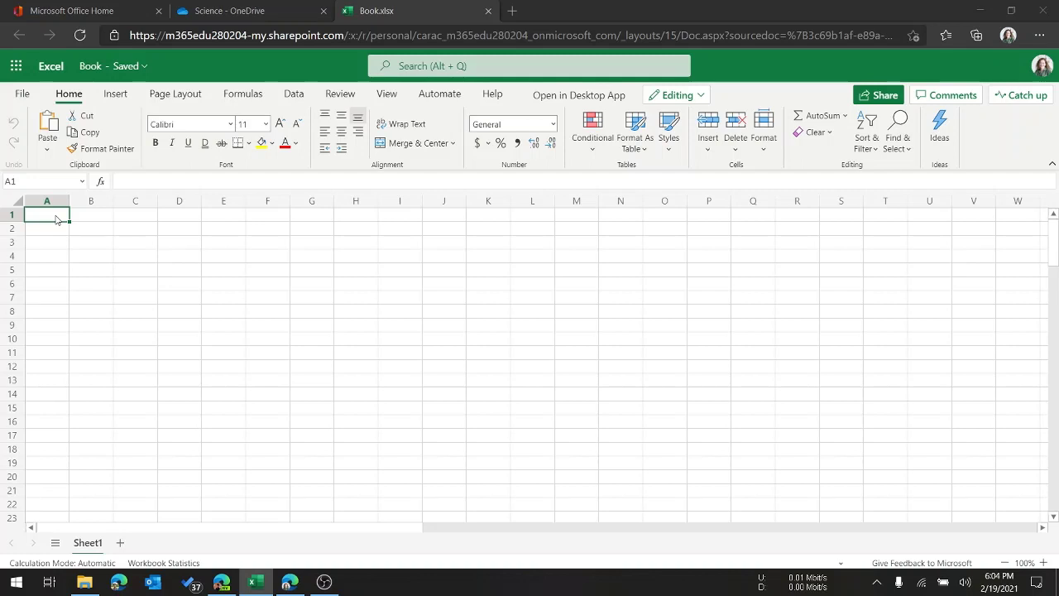
- Enter the column headers "Nama Siswa" in A1 and "Email Siswa" in B1
{"action": "left_click", "coordinate": [56, 218]}
{"action": "double_click", "coordinate": [56, 215]}
{"action": "type", "text": "N"}
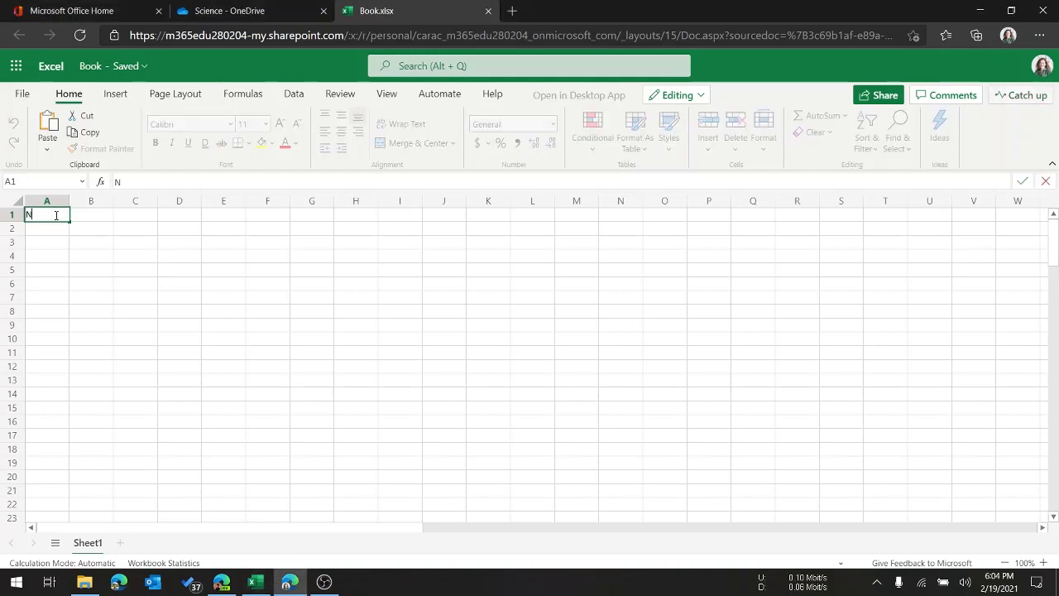
{"action": "type", "text": "ama Siswa"}
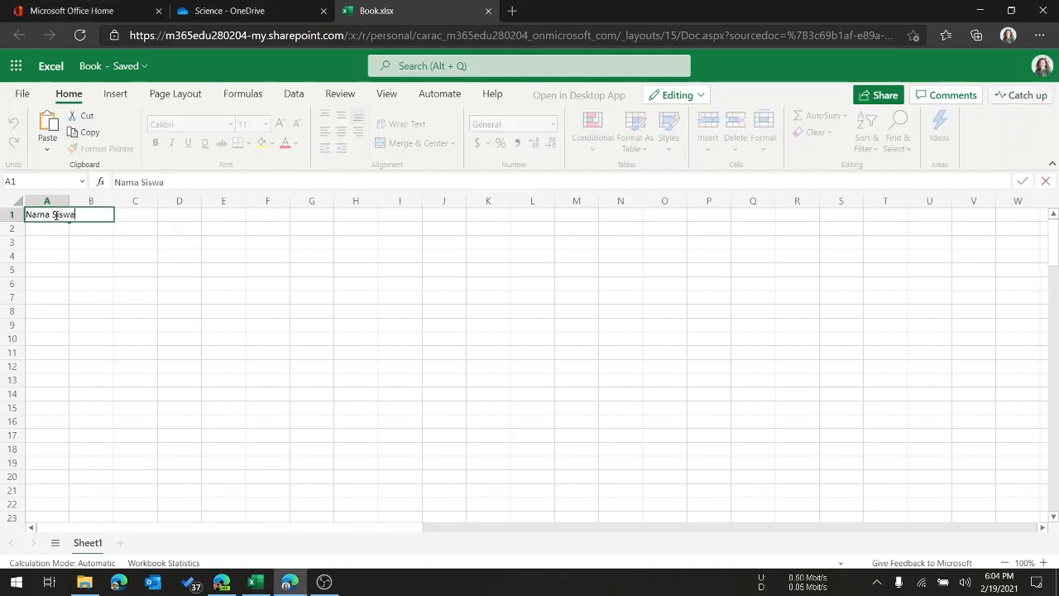
{"action": "key", "text": "Tab"}
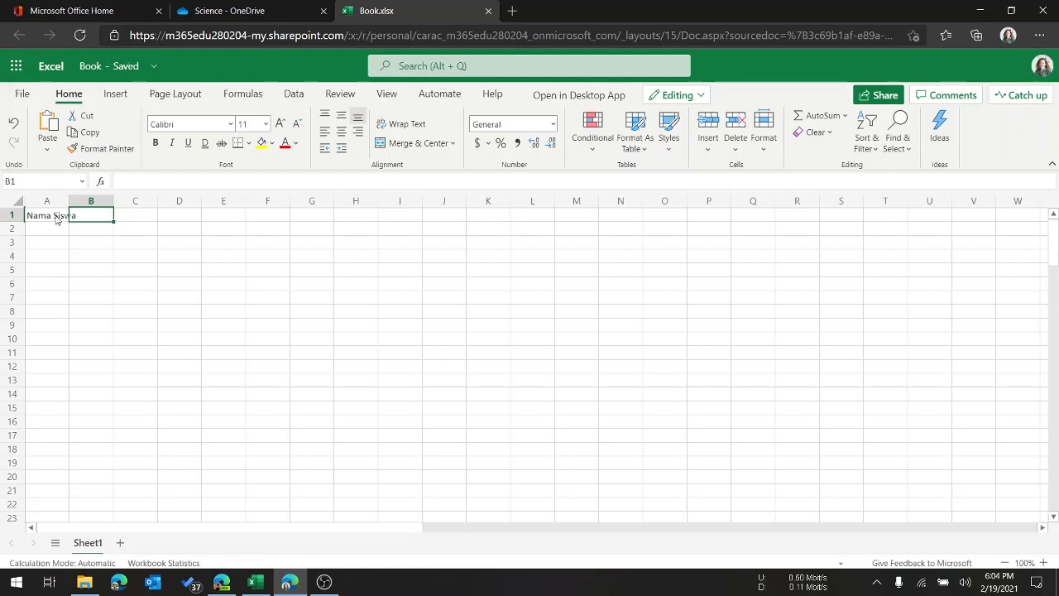
{"action": "type", "text": "Email S"}
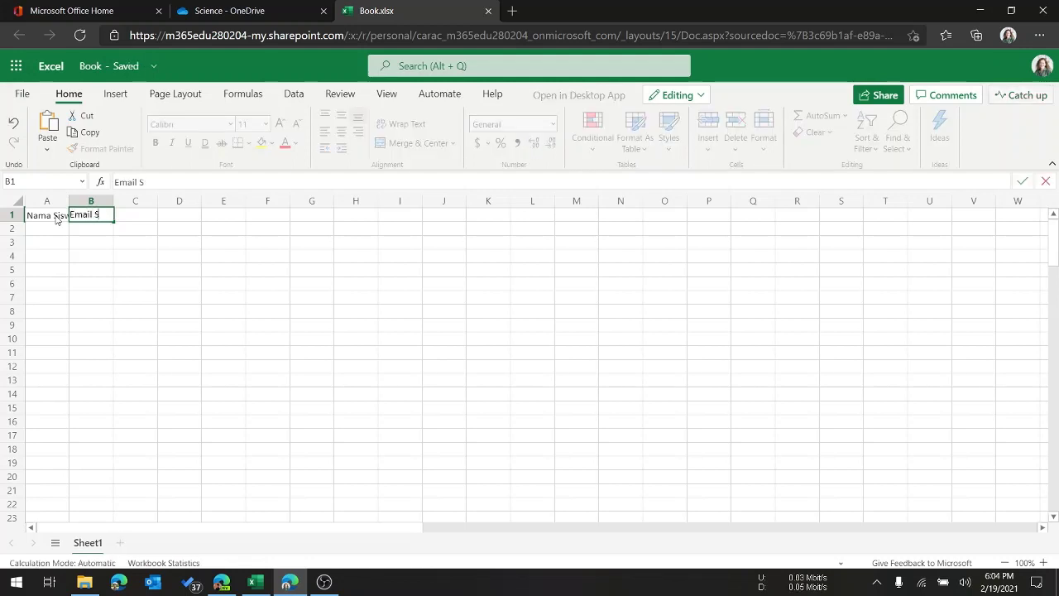
{"action": "type", "text": "iswa"}
{"action": "key", "text": "Tab"}
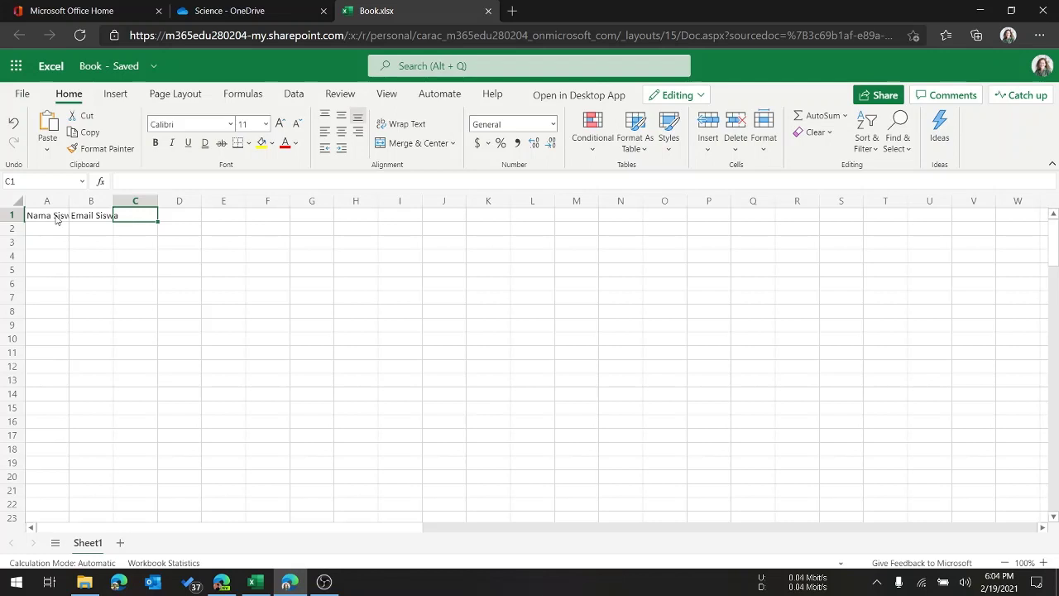
- Add the answer column headers "Jawaban Pertanyaan 1" in C1 and "Jawaban Pertanyaan 2" in D1
{"action": "type", "text": "Jawaban Pe"}
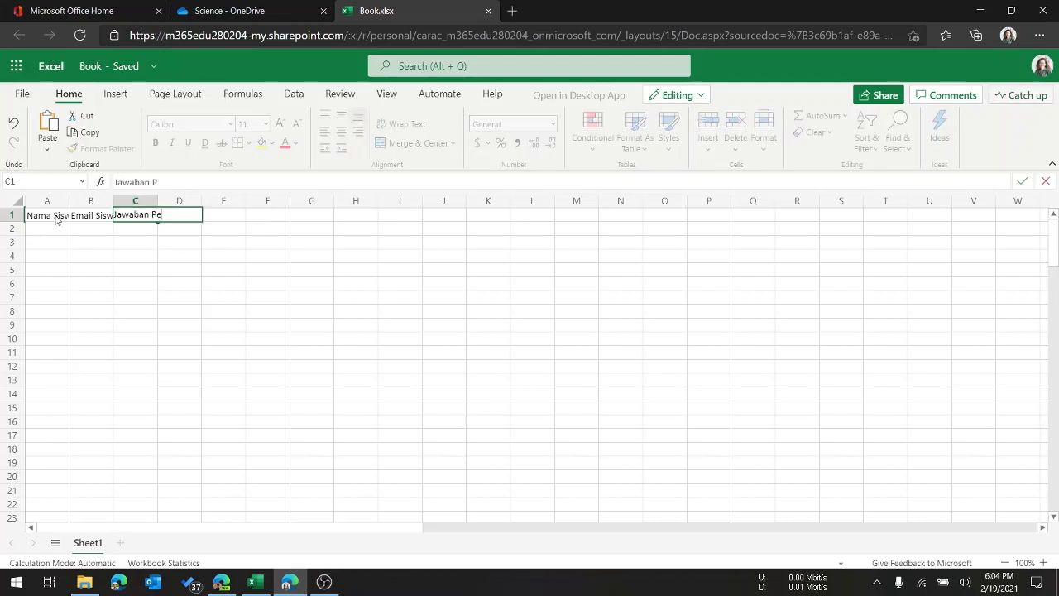
{"action": "type", "text": "rtanyaan"}
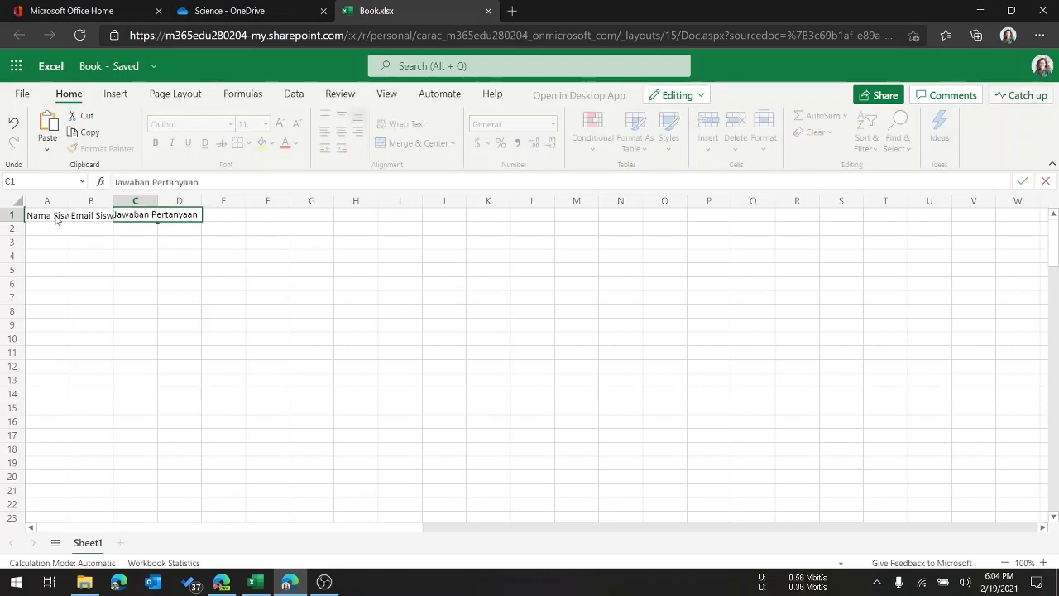
{"action": "type", "text": " 1"}
{"action": "key", "text": "Tab"}
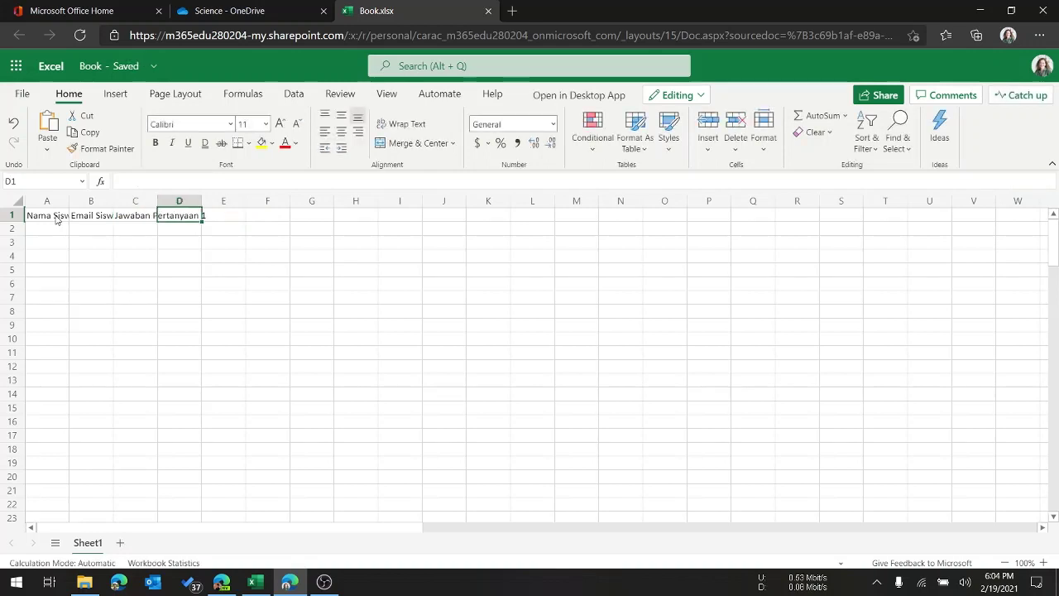
{"action": "type", "text": "Jawab"}
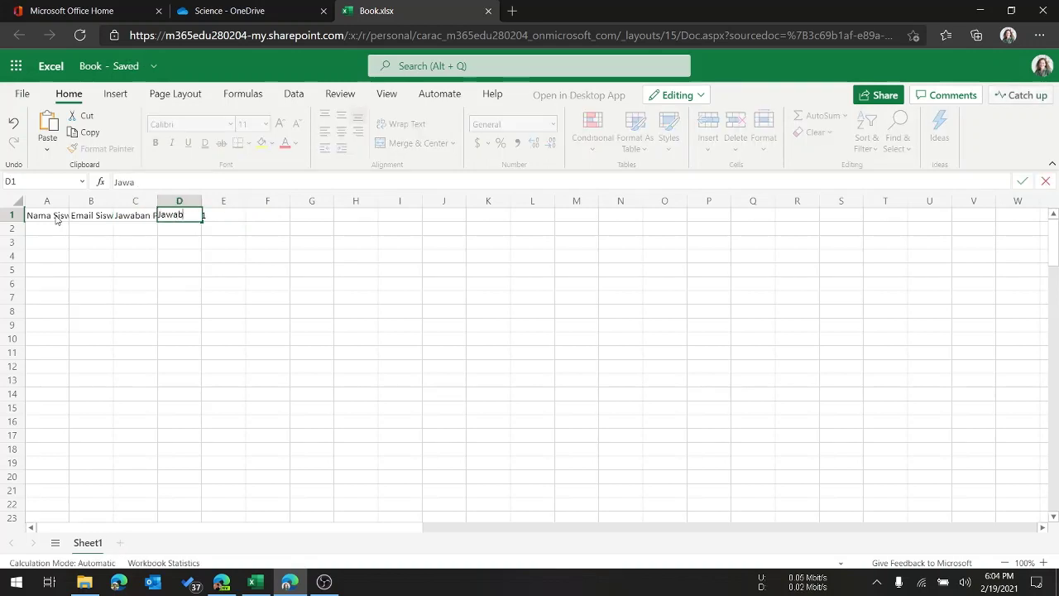
{"action": "type", "text": "an da"}
{"action": "key", "text": "BackSpace"}
{"action": "key", "text": "BackSpace"}
{"action": "type", "text": "P"}
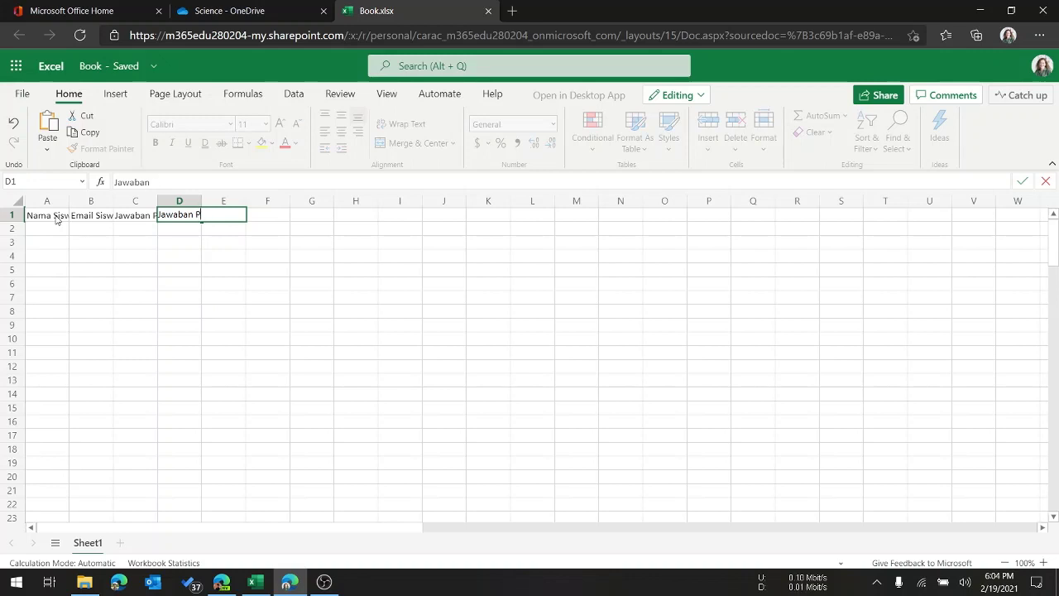
{"action": "type", "text": "ertanyaan 2"}
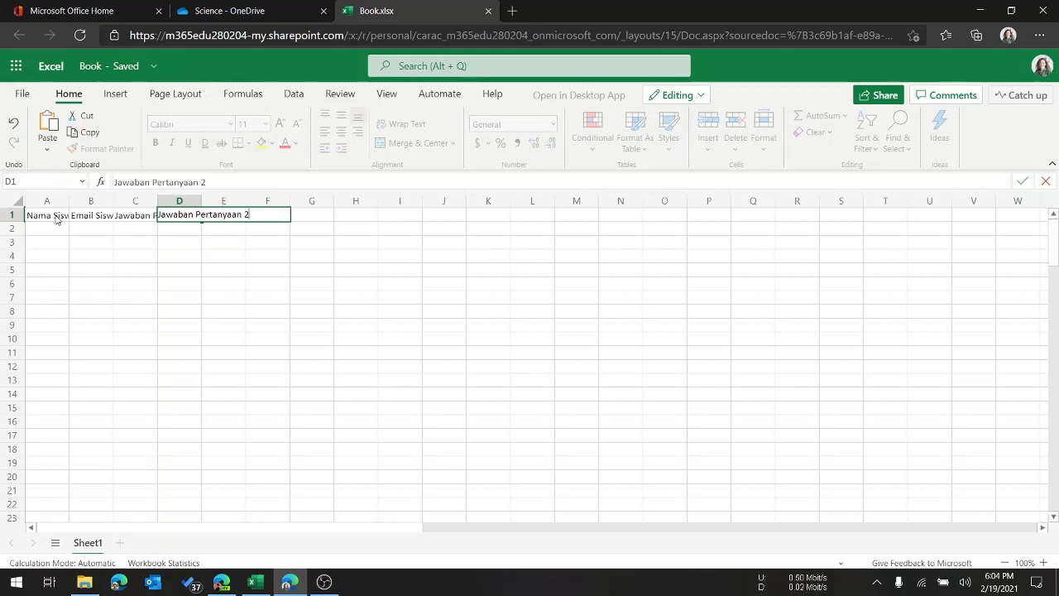
{"action": "key", "text": "Tab"}
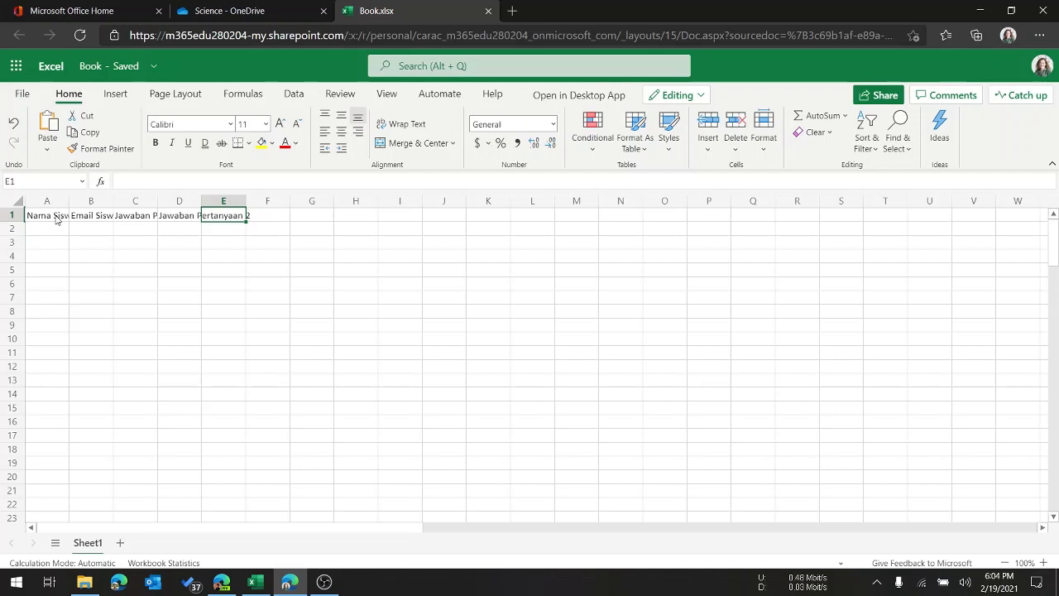
- Add the score headers "Nilai Pertanyaan 1", "Nilai Pertanyaan 2" and "Nilai Total" in cells E1 to G1
{"action": "type", "text": "Nilai"}
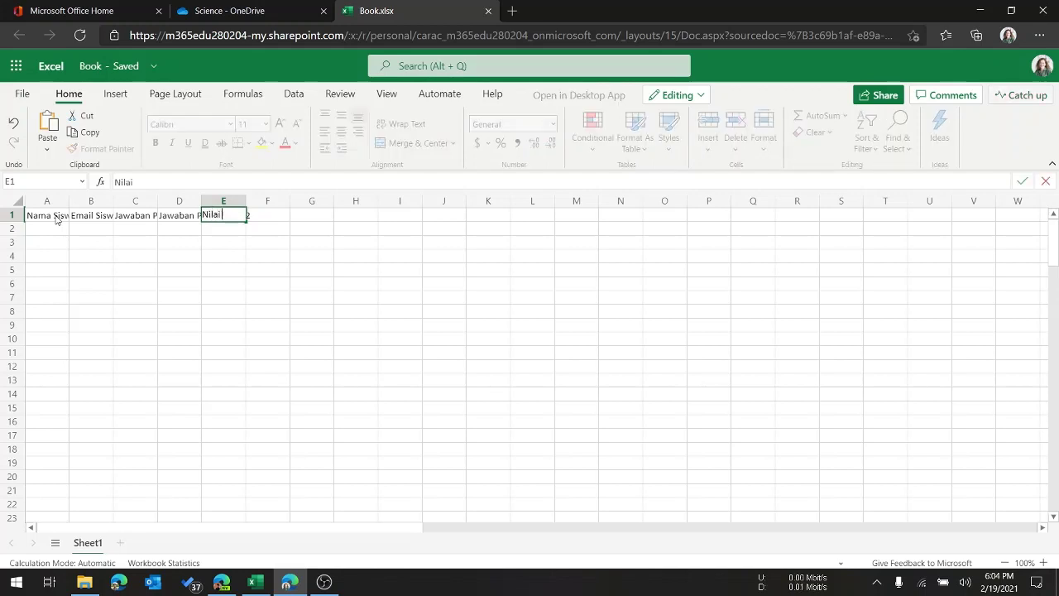
{"action": "type", "text": " Pertanyaan 1"}
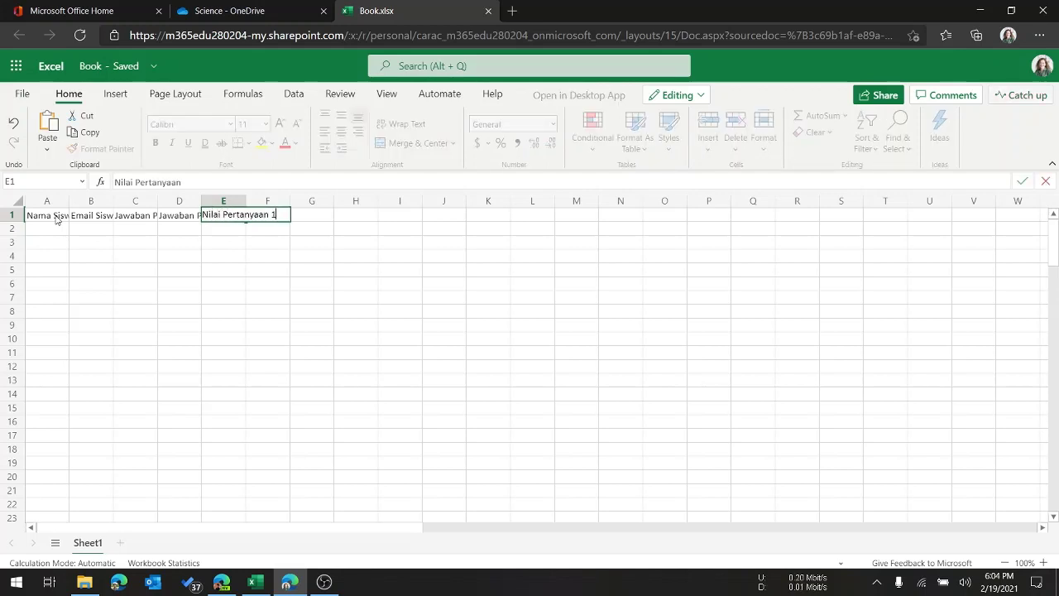
{"action": "key", "text": "Tab"}
{"action": "type", "text": "Nila"}
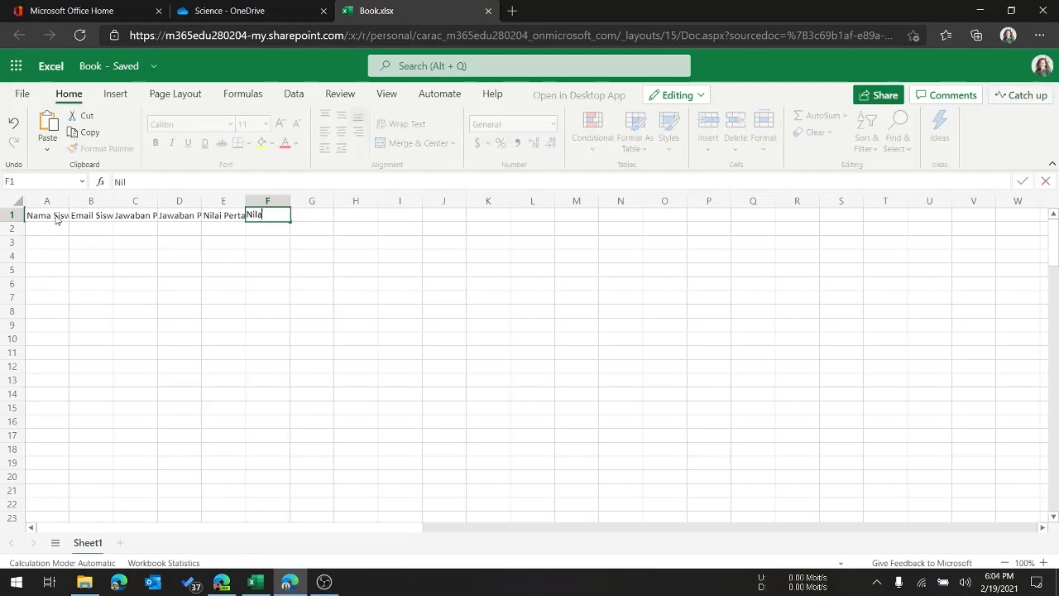
{"action": "type", "text": "inertanyaan 2"}
{"action": "key", "text": "Tab"}
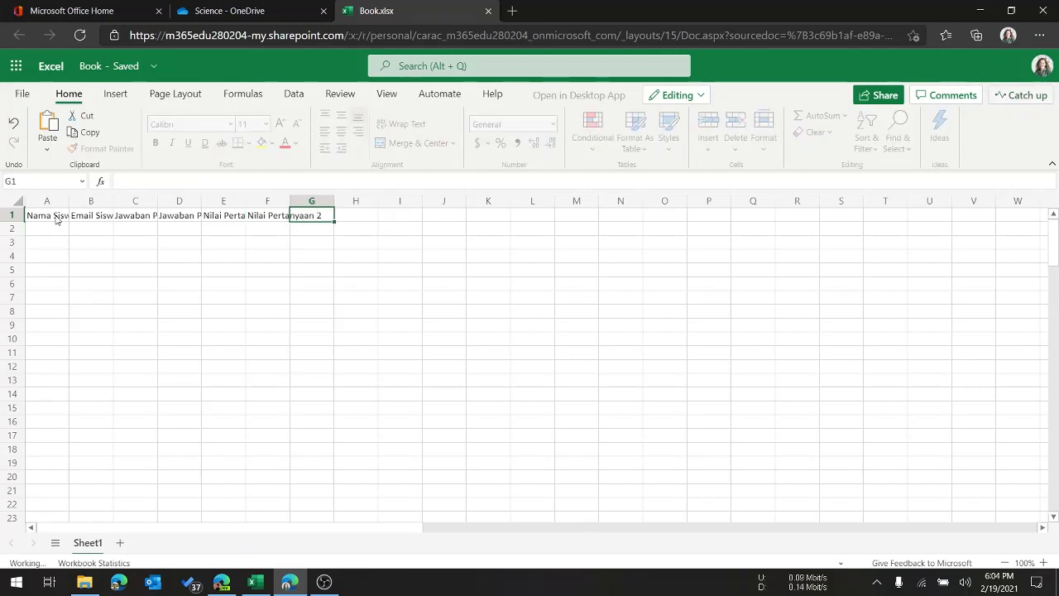
{"action": "type", "text": "Ni"}
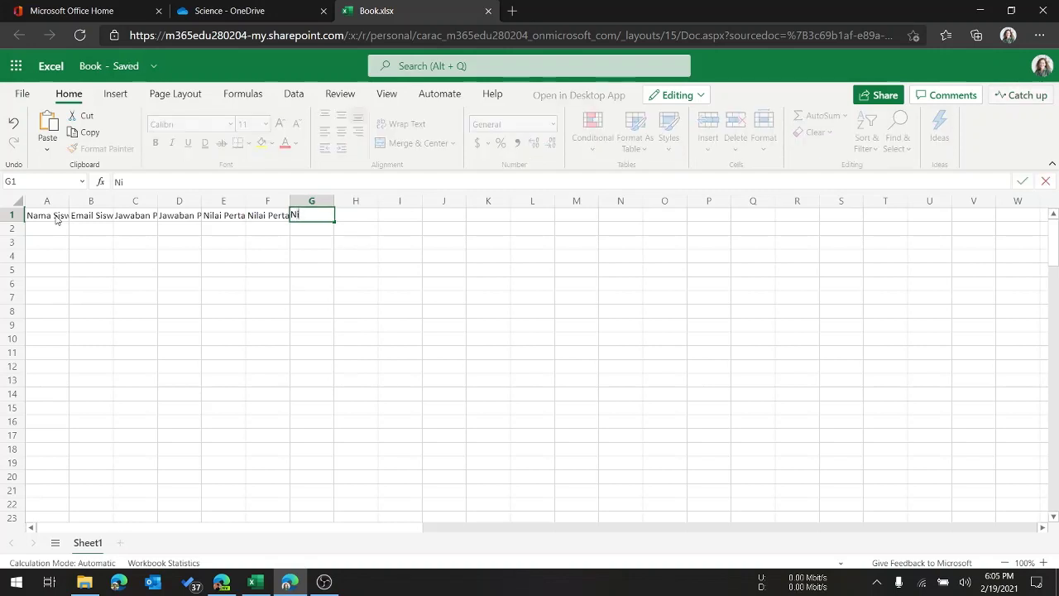
{"action": "type", "text": "lai Total"}
{"action": "left_click", "coordinate": [44, 218]}
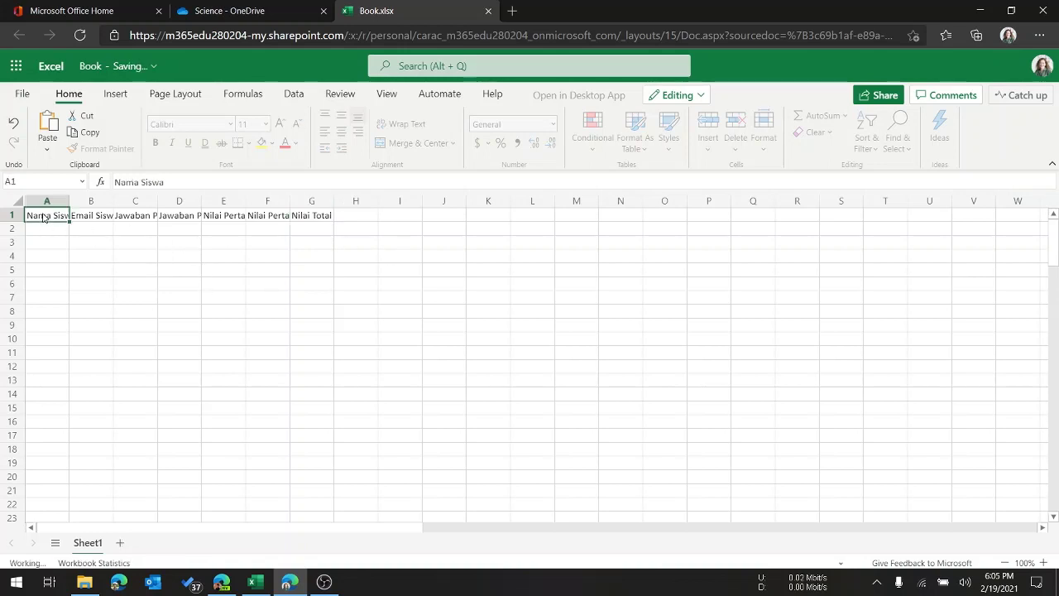
- Convert the range A1:G2 into a table that uses its first row as headers
{"action": "left_click_drag", "start_coordinate": [44, 218], "coordinate": [315, 228]}
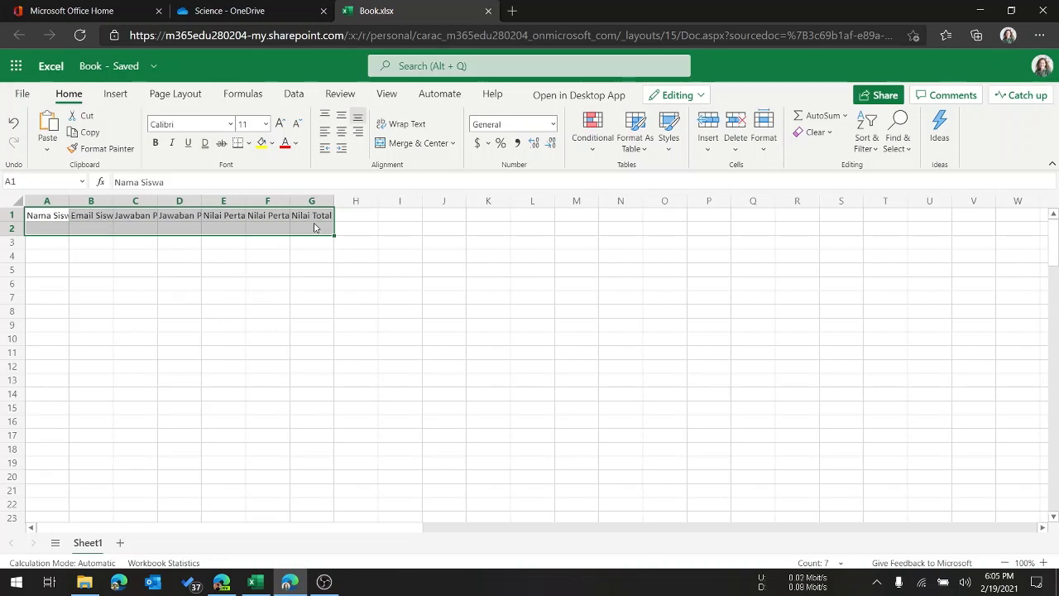
{"action": "left_click", "coordinate": [124, 96]}
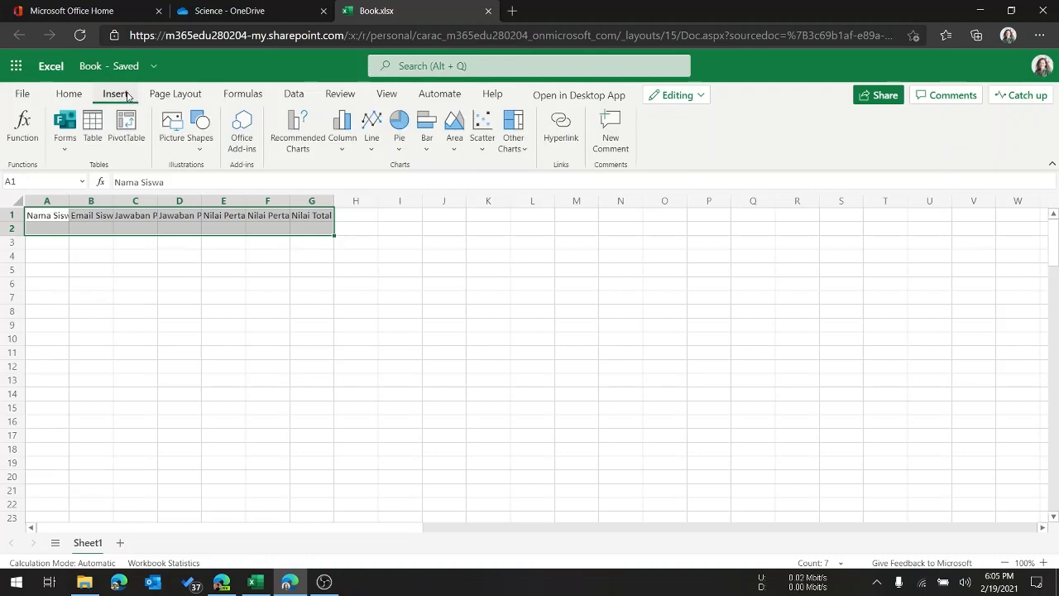
{"action": "left_click", "coordinate": [92, 130]}
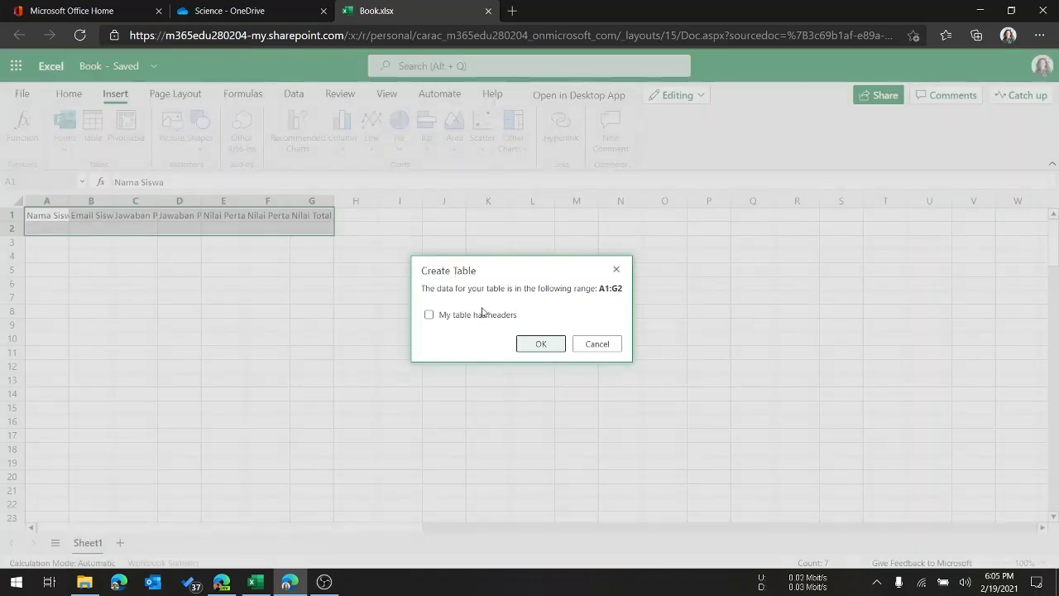
{"action": "left_click", "coordinate": [437, 319]}
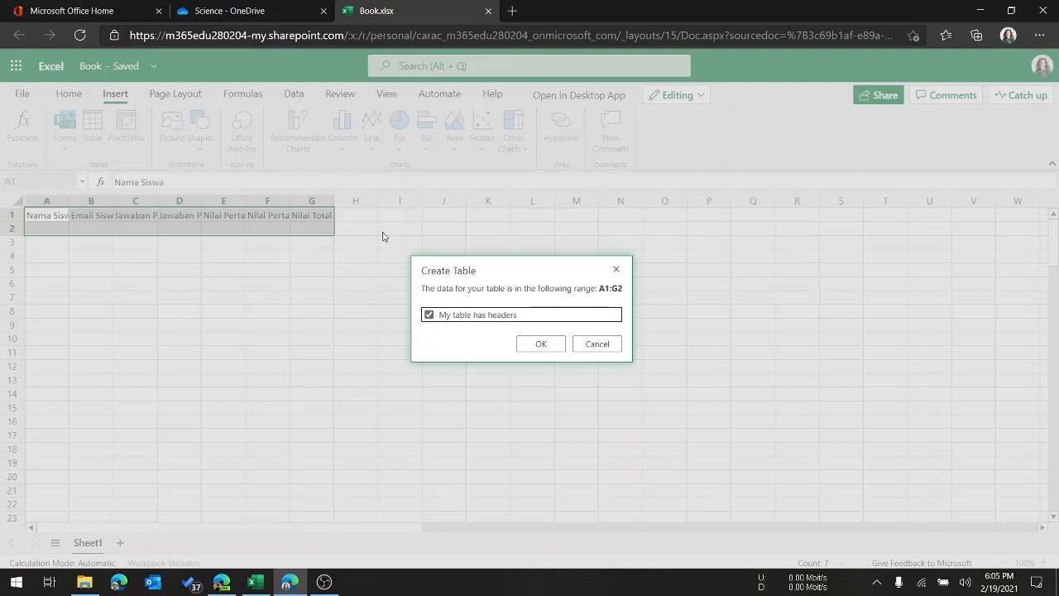
{"action": "left_click", "coordinate": [535, 345]}
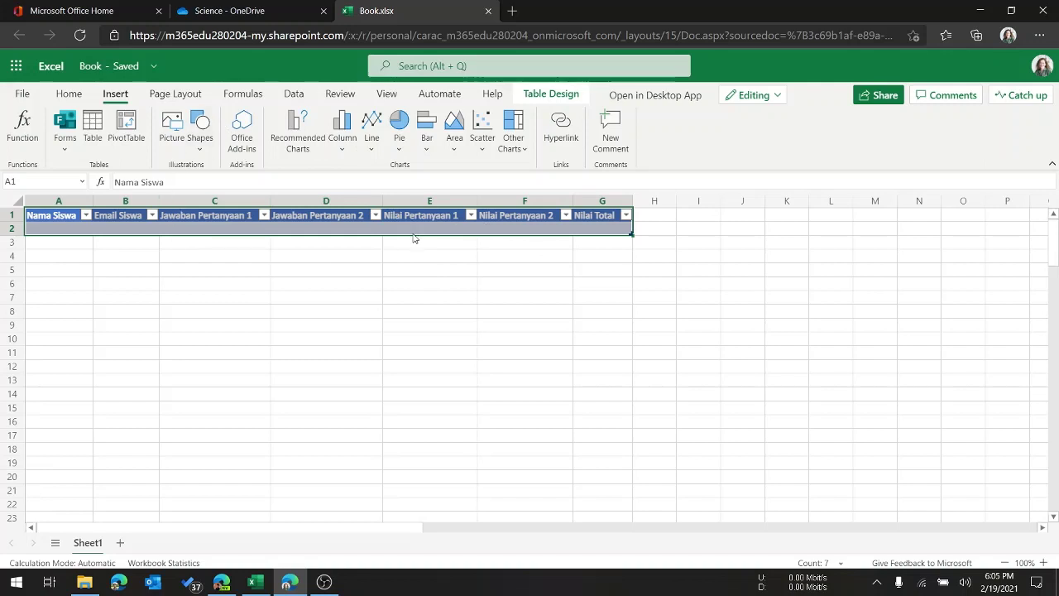
- Review the empty row 2 cells beneath the table's name, answer, score and total headers
{"action": "left_click", "coordinate": [552, 233]}
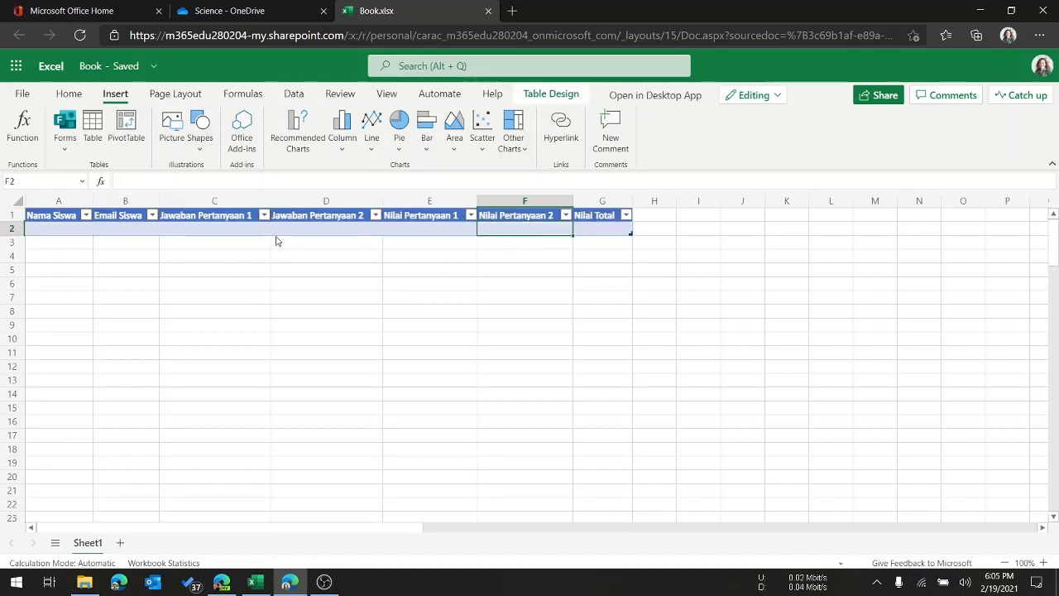
{"action": "left_click", "coordinate": [79, 230]}
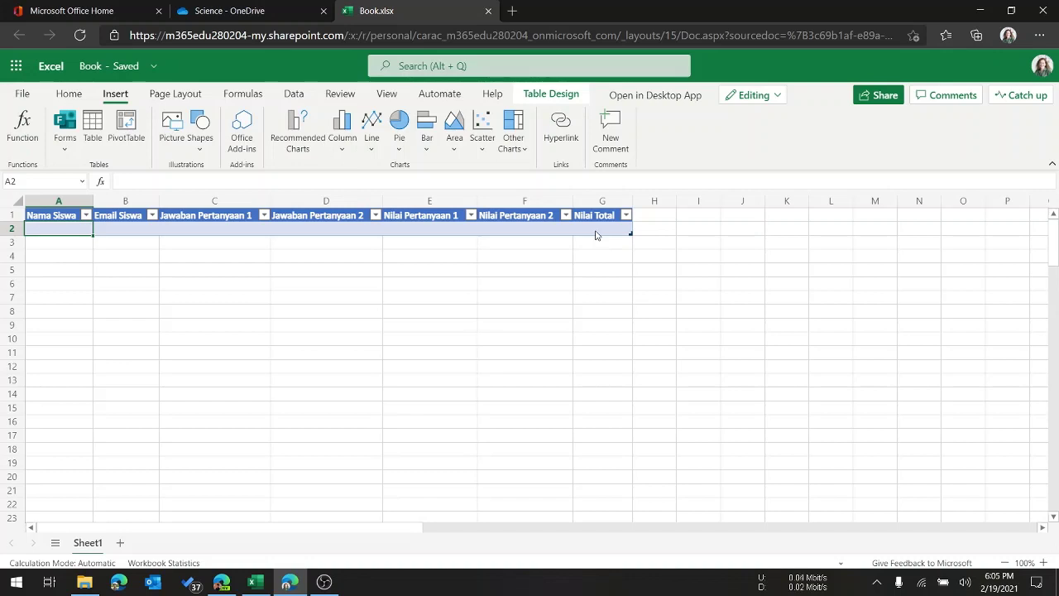
{"action": "left_click", "coordinate": [451, 236]}
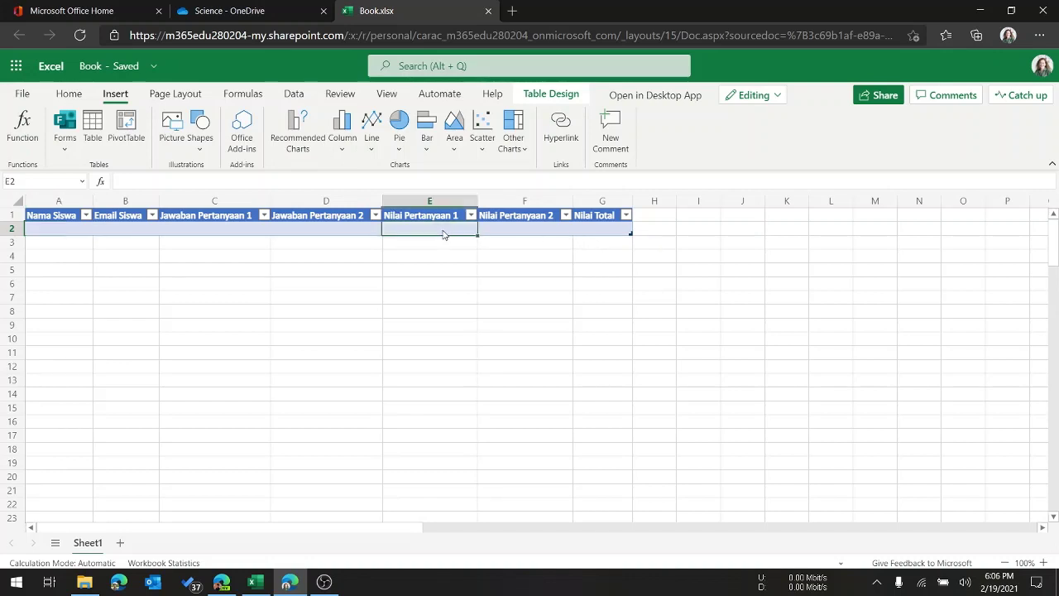
{"action": "left_click", "coordinate": [536, 234]}
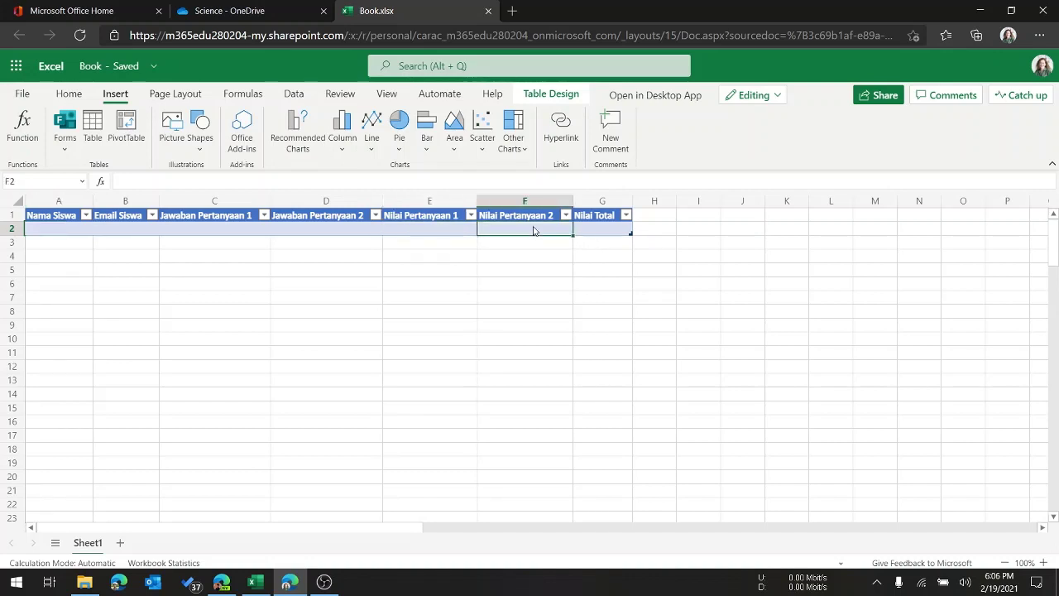
{"action": "left_click", "coordinate": [430, 232]}
{"action": "left_click", "coordinate": [483, 234]}
{"action": "left_click", "coordinate": [228, 230]}
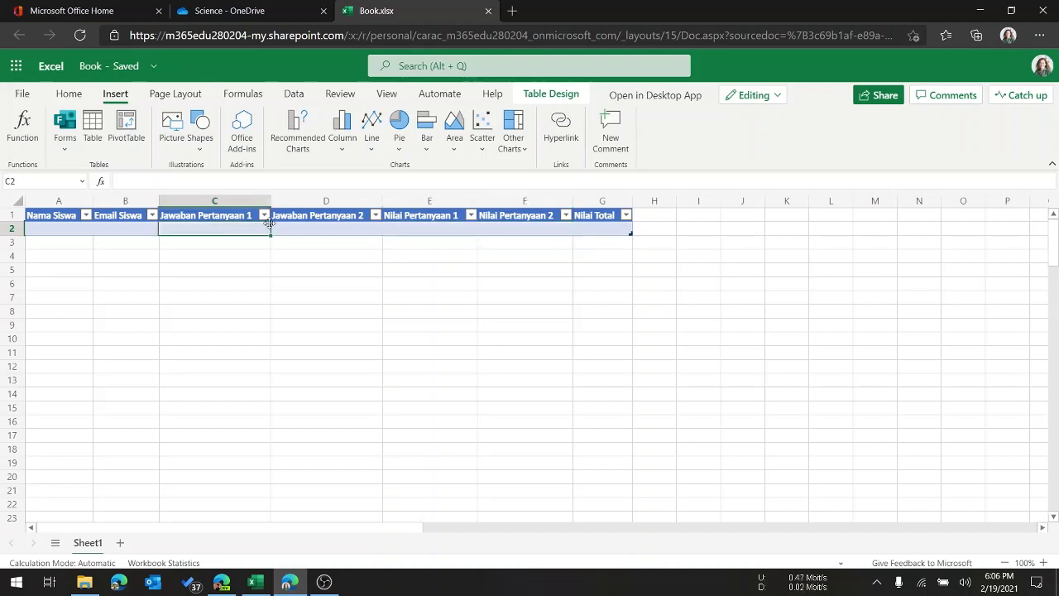
{"action": "left_click", "coordinate": [311, 231]}
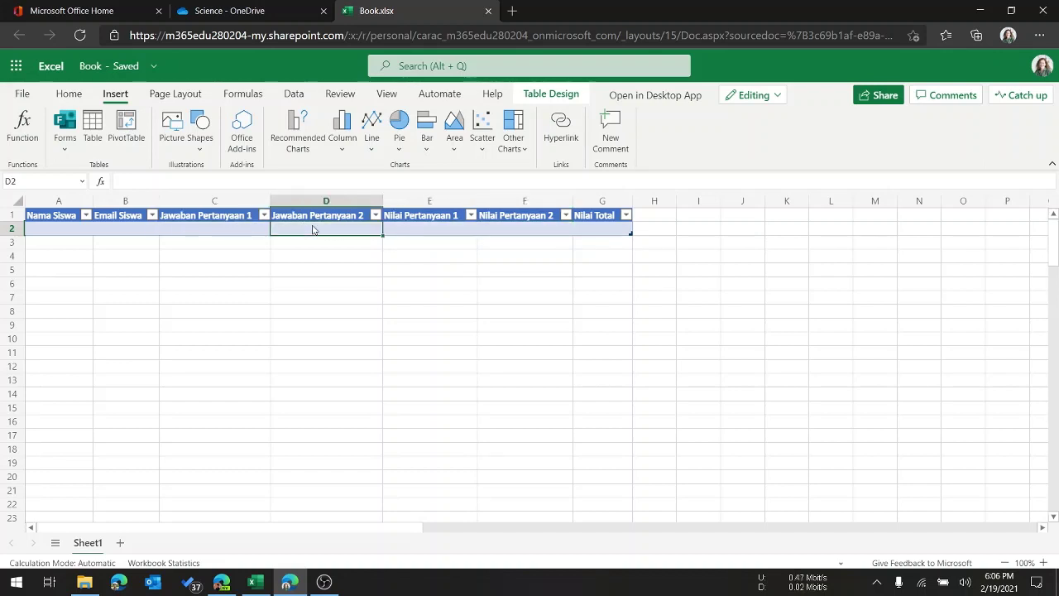
{"action": "left_click", "coordinate": [614, 234]}
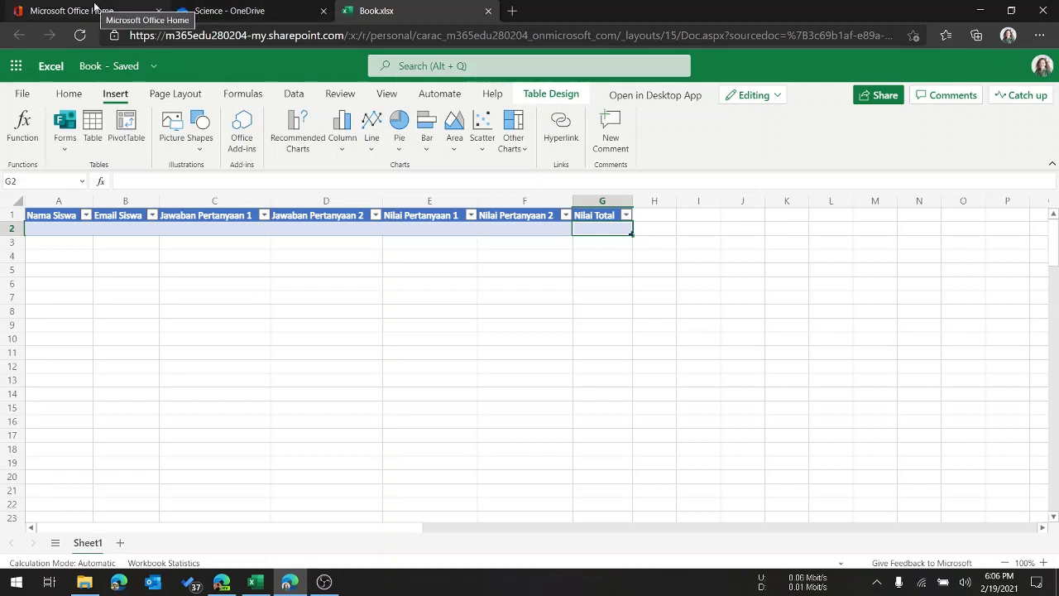
{"action": "left_click", "coordinate": [166, 7]}
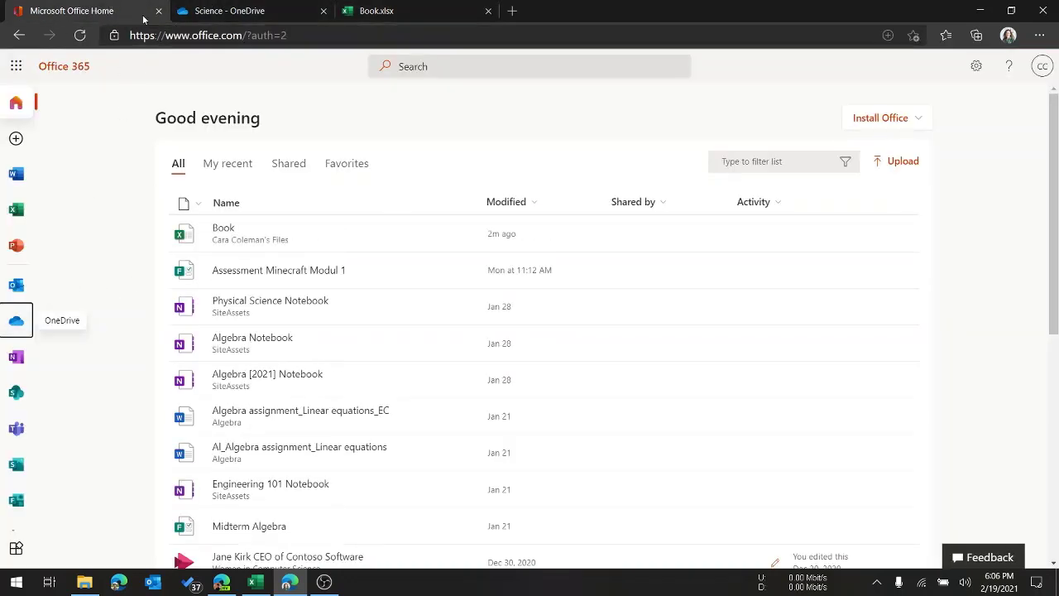
{"action": "scroll", "coordinate": [11, 387], "scroll_direction": "down", "scroll_amount": 1}
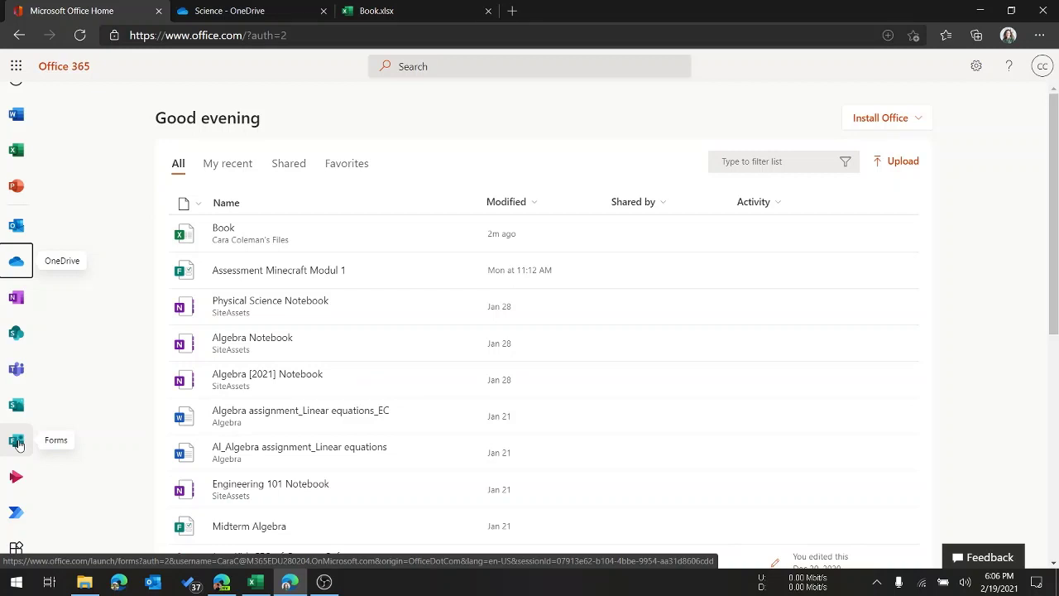
- Return to the Science folder in OneDrive and rename the Book.xlsx workbook as "Nilai Tata Surya"
{"action": "left_click", "coordinate": [263, 8]}
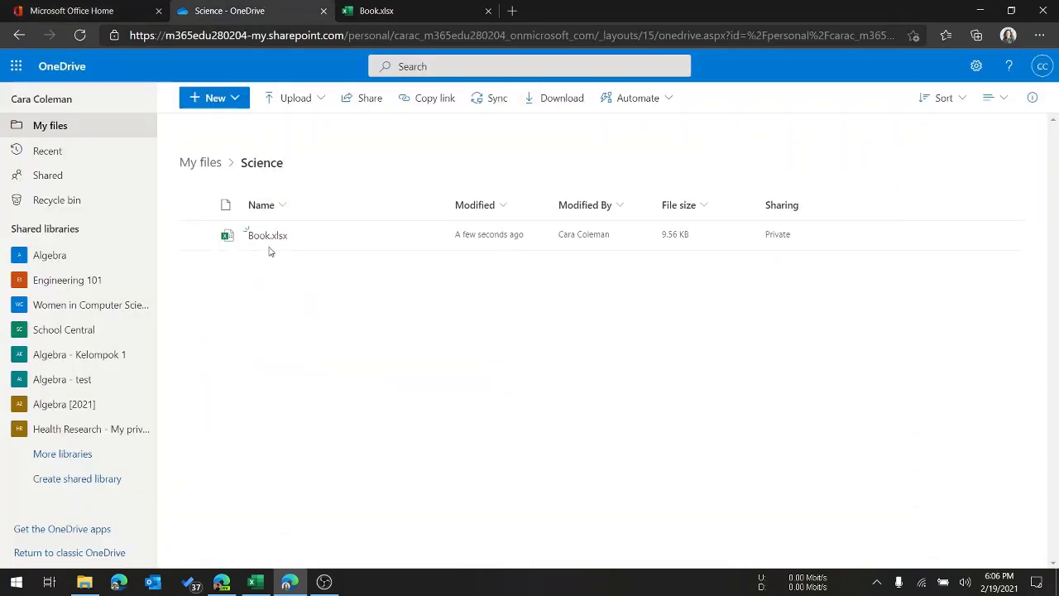
{"action": "mouse_move", "coordinate": [259, 240]}
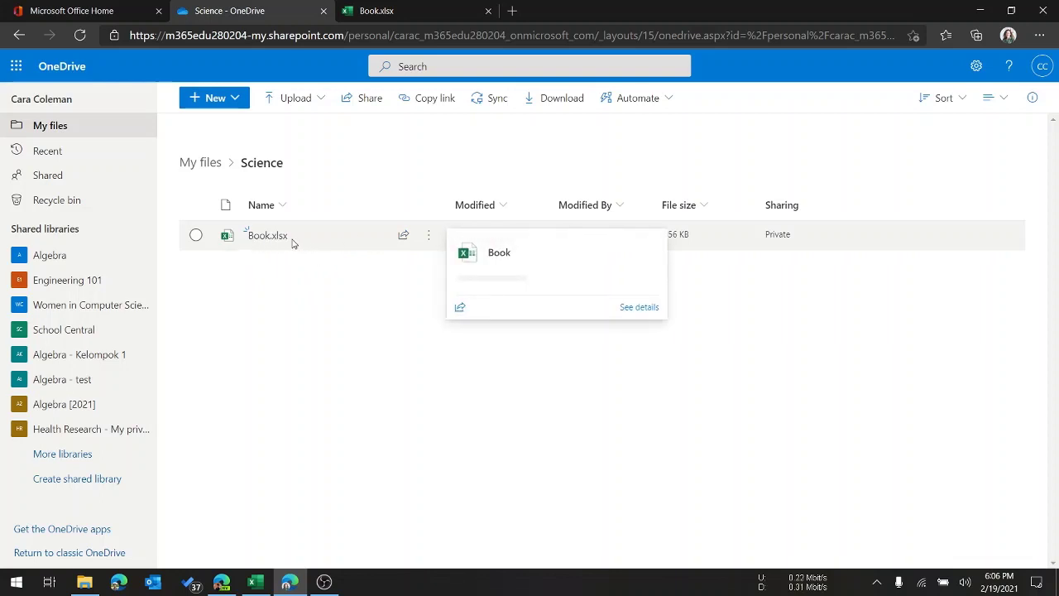
{"action": "left_click", "coordinate": [236, 99]}
{"action": "left_click", "coordinate": [300, 287]}
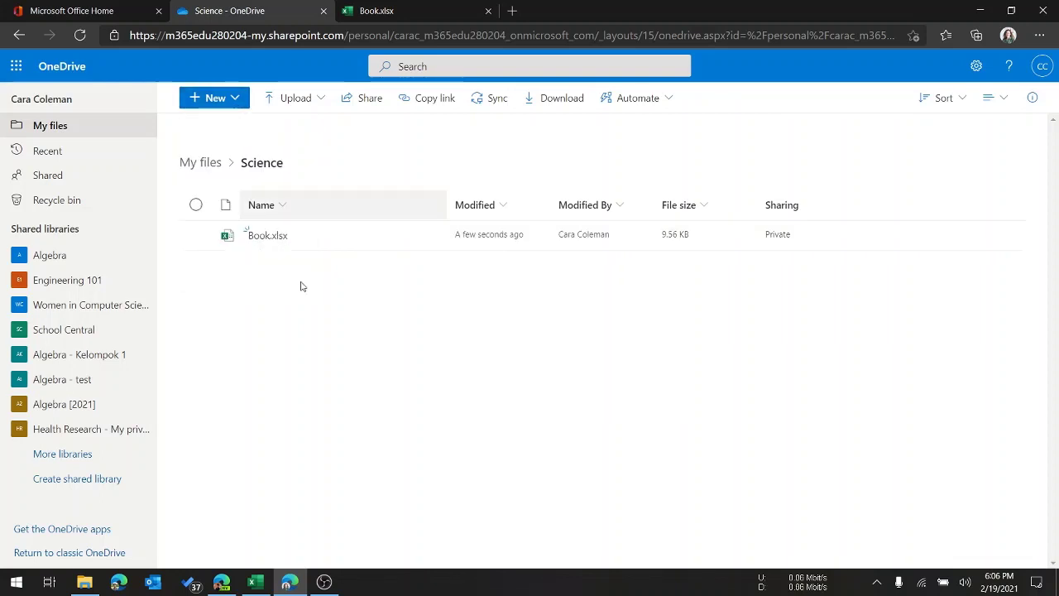
{"action": "mouse_move", "coordinate": [264, 241]}
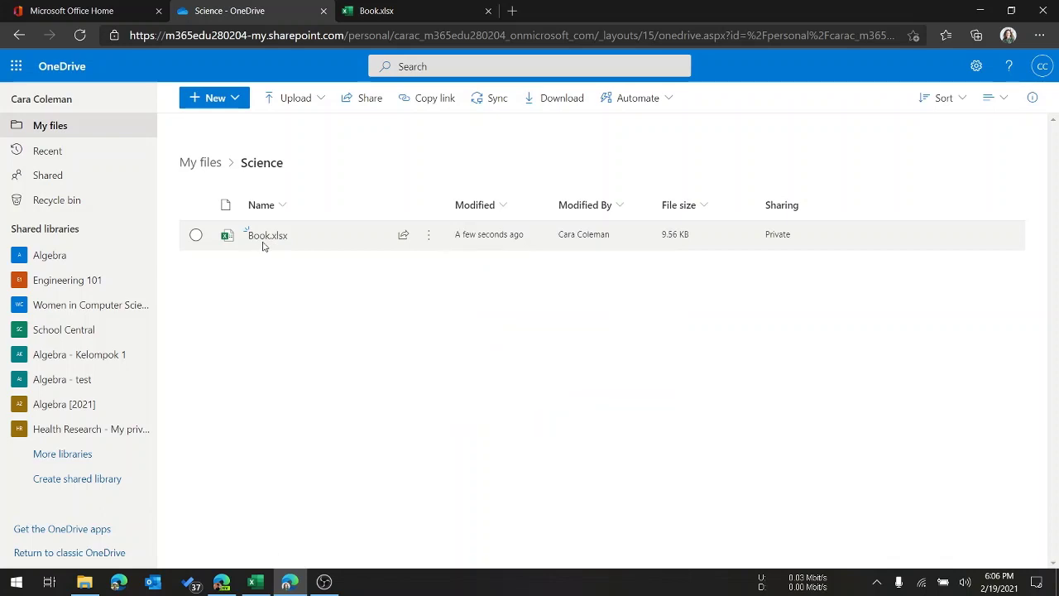
{"action": "left_click", "coordinate": [429, 236]}
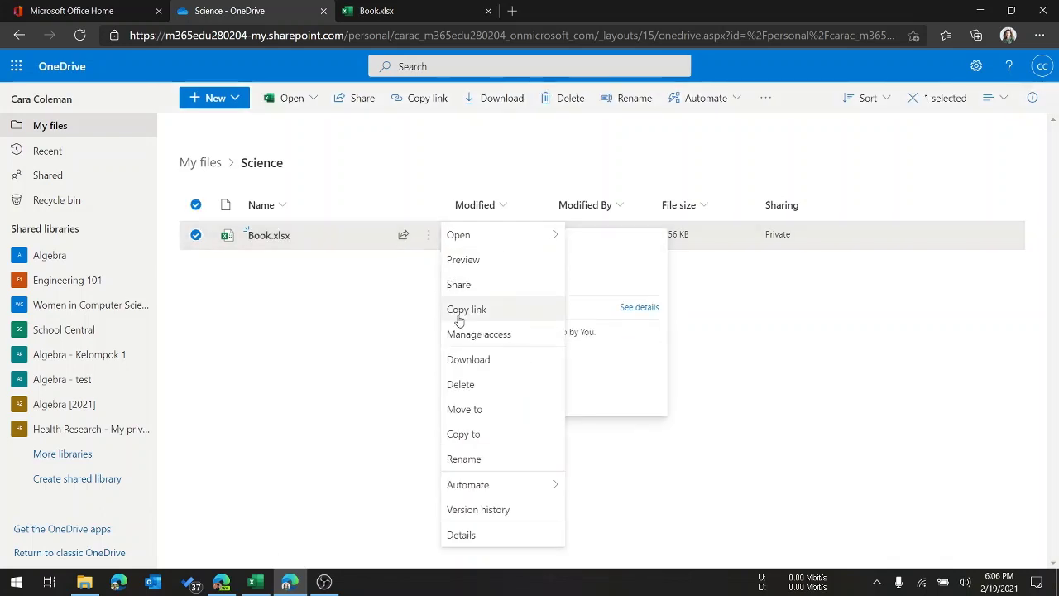
{"action": "left_click", "coordinate": [470, 459]}
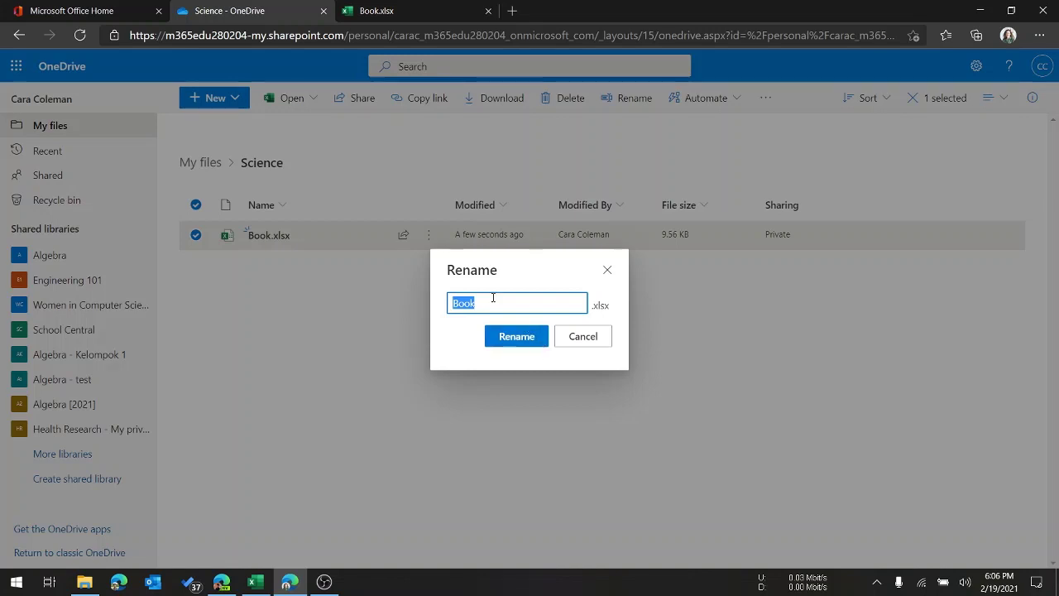
{"action": "type", "text": "Nilai Tata Surya"}
{"action": "left_click", "coordinate": [523, 344]}
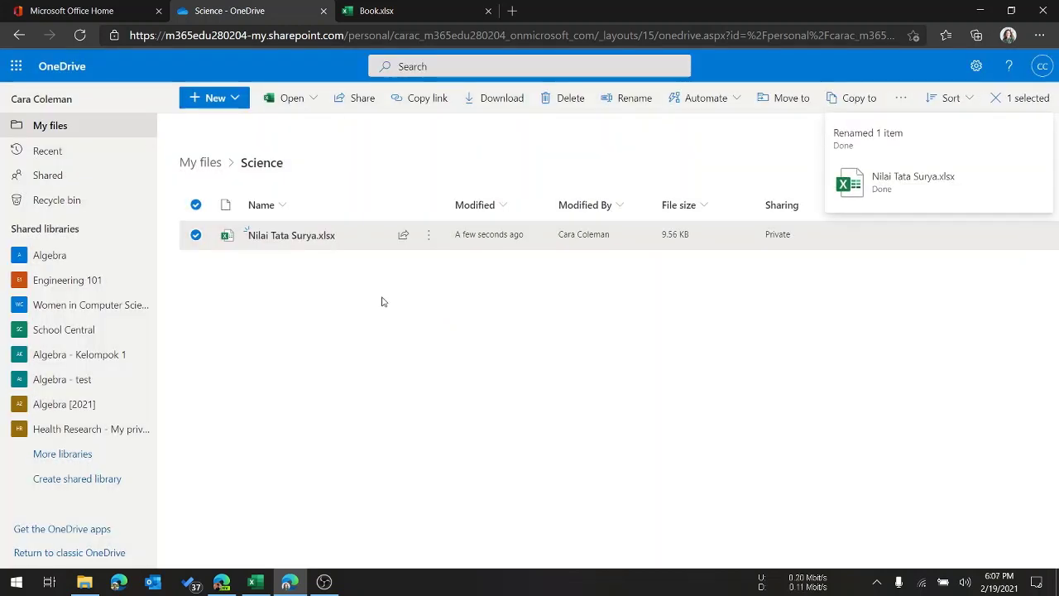
{"action": "left_click", "coordinate": [298, 295]}
{"action": "left_click", "coordinate": [236, 98]}
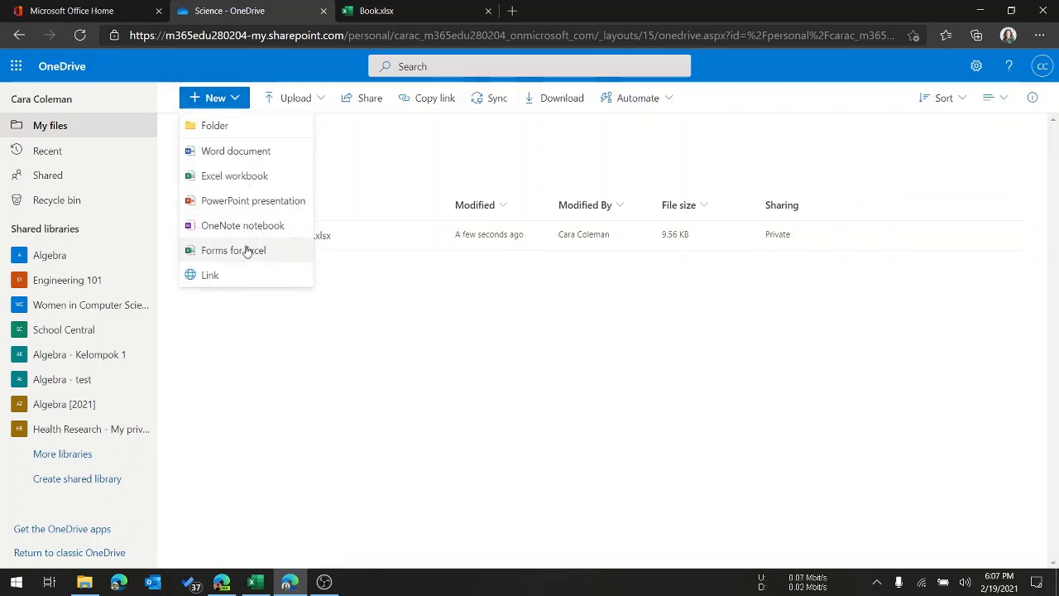
{"action": "left_click", "coordinate": [353, 268]}
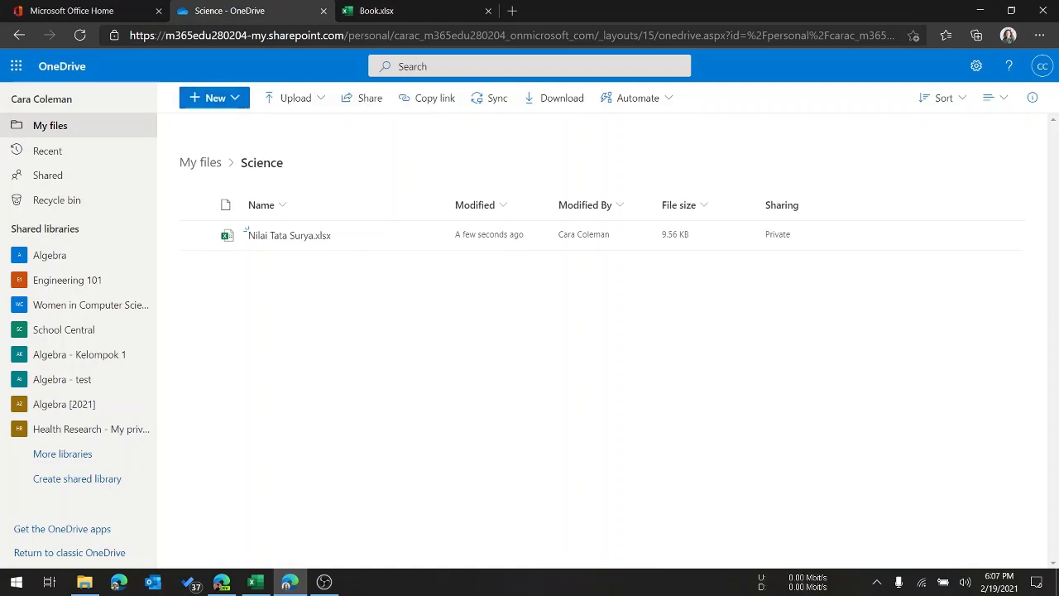
{"action": "left_click", "coordinate": [221, 581]}
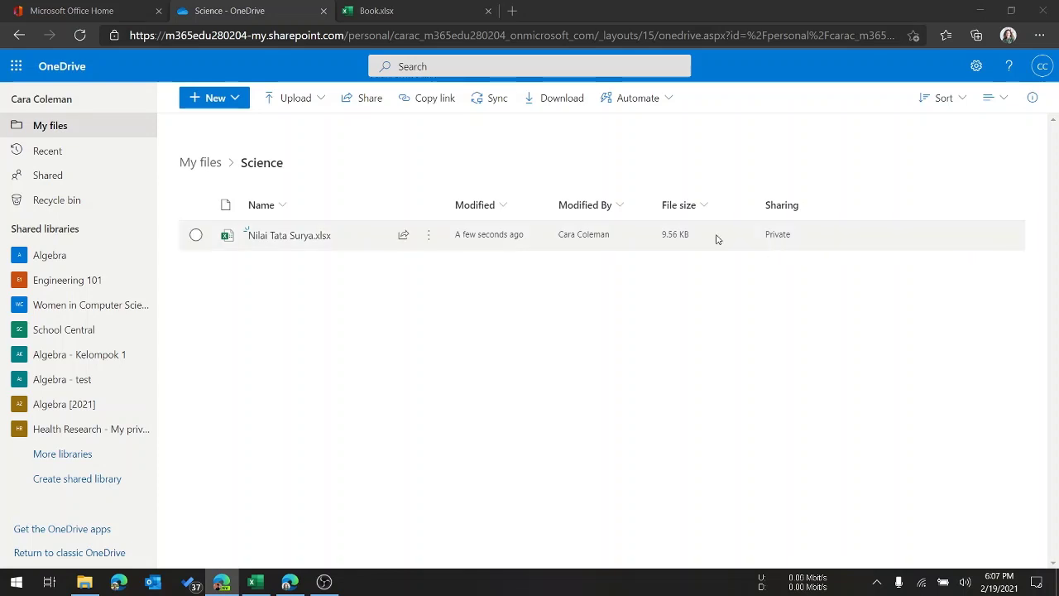
{"action": "left_click", "coordinate": [213, 98]}
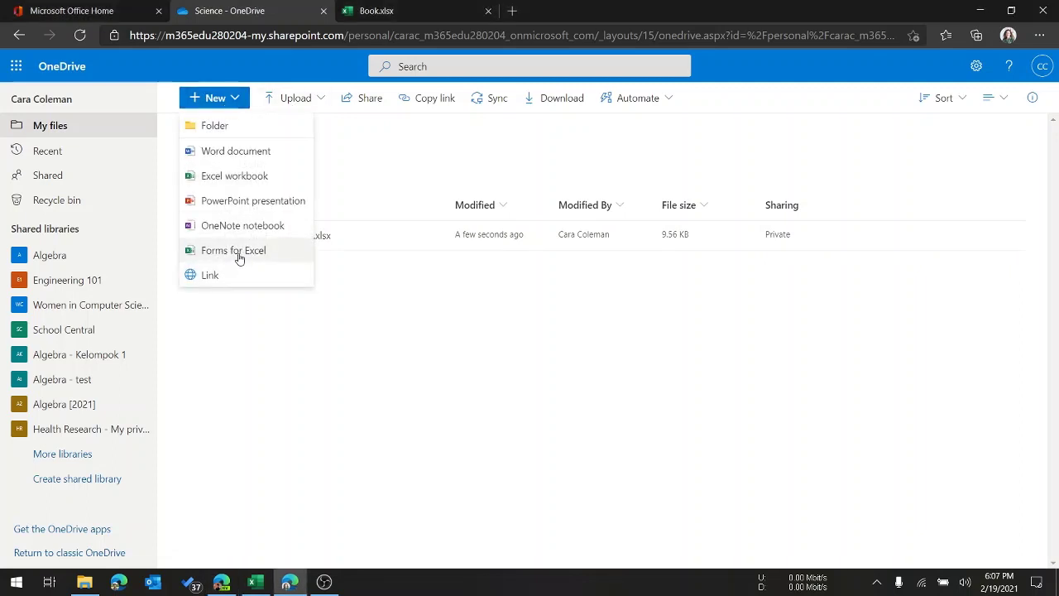
{"action": "left_click", "coordinate": [214, 98]}
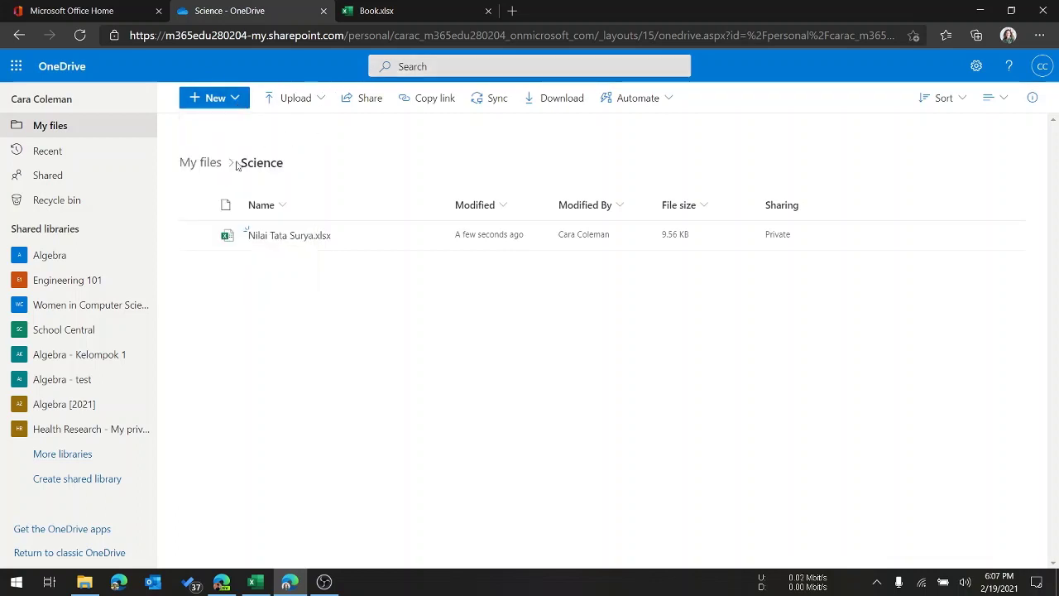
- Create a new Forms for Excel file named "Soal TS 1" in the Science folder
{"action": "left_click", "coordinate": [236, 100]}
{"action": "left_click", "coordinate": [240, 250]}
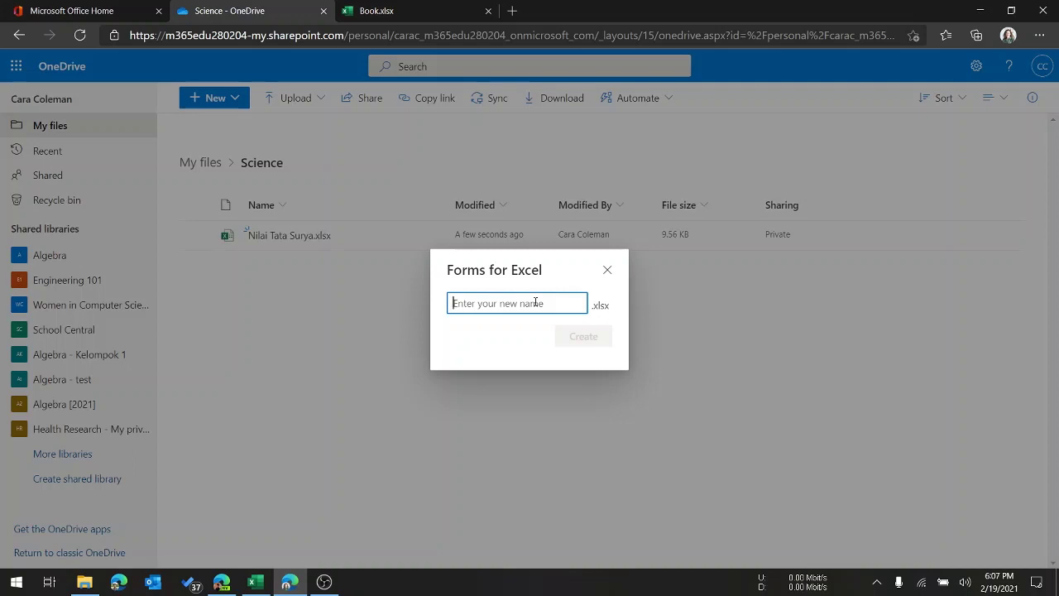
{"action": "type", "text": "Soal"}
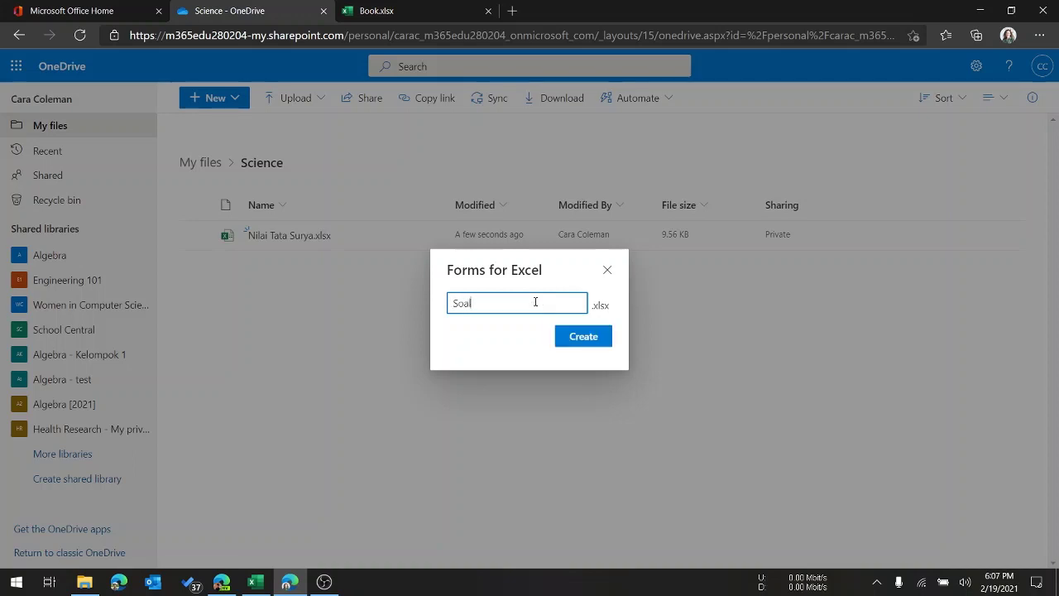
{"action": "type", "text": " TS 1"}
{"action": "left_click", "coordinate": [583, 337]}
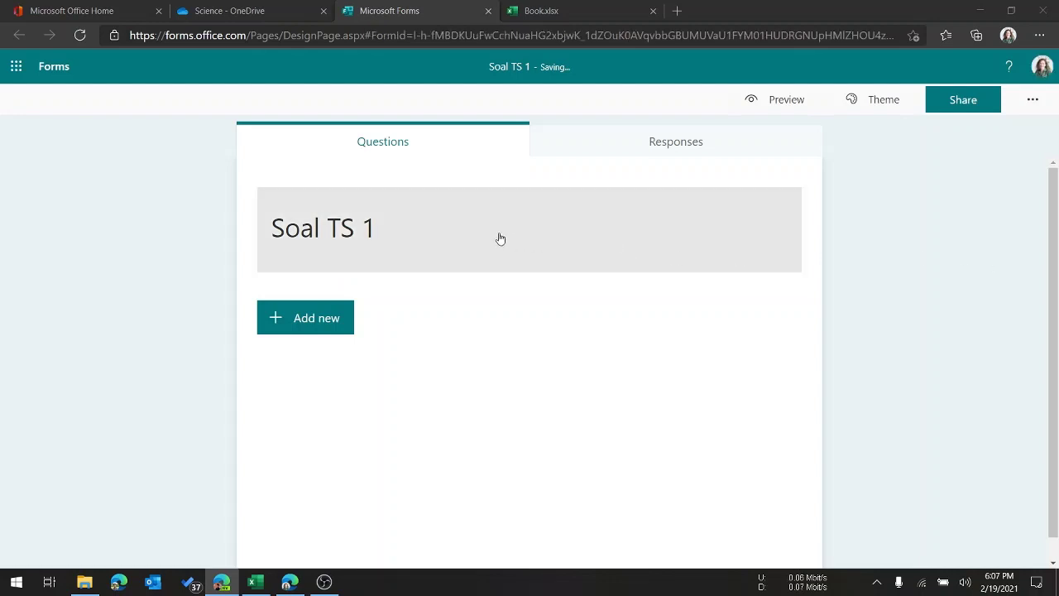
- Change the form's title to "Soal Tata Surya 1"
{"action": "left_click", "coordinate": [420, 235]}
{"action": "left_click", "coordinate": [307, 214]}
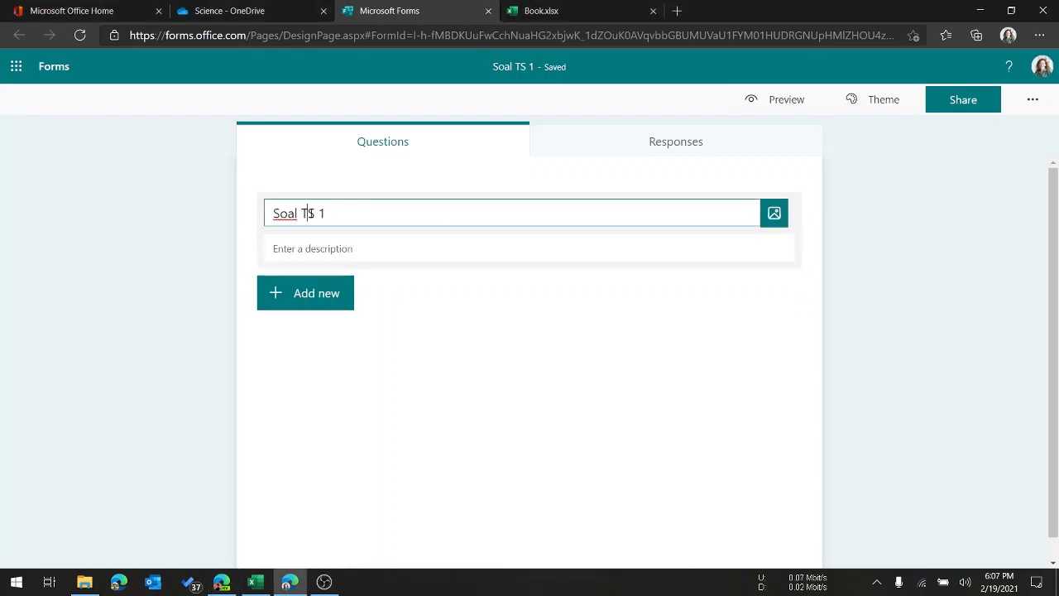
{"action": "type", "text": "ata S"}
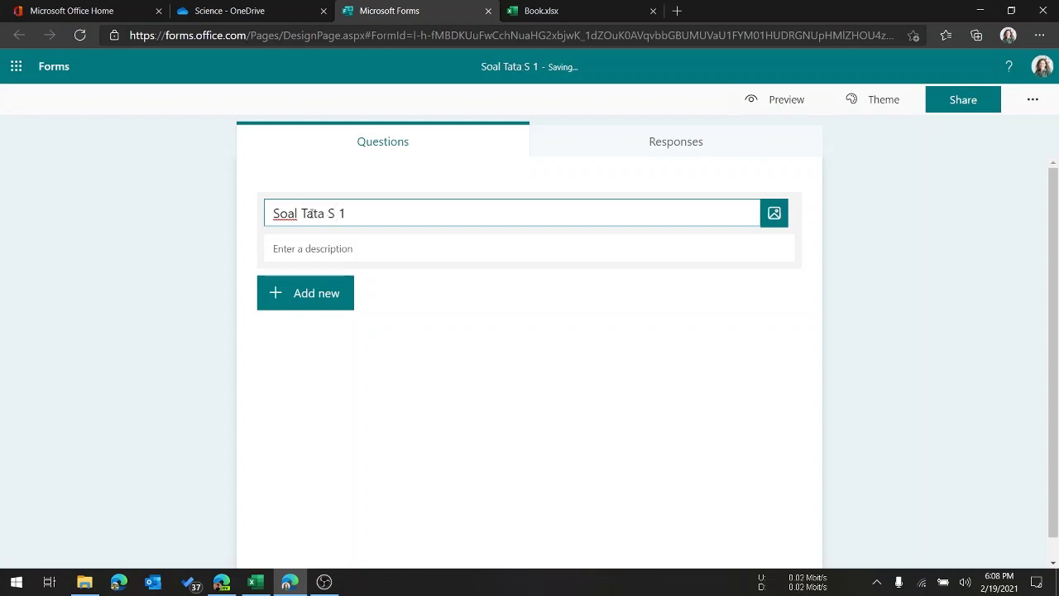
{"action": "type", "text": "urya"}
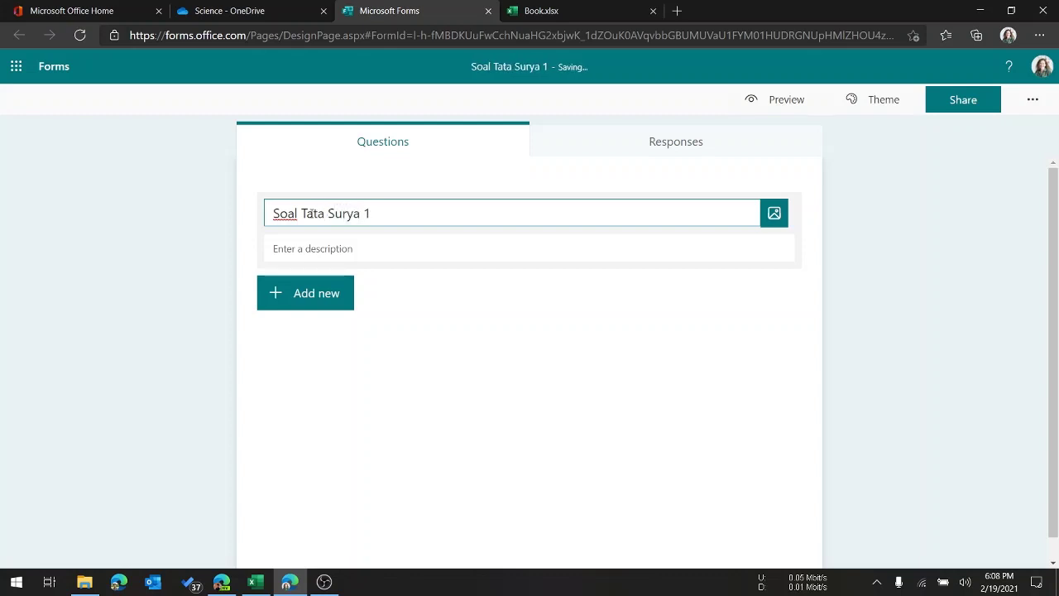
- Add a choice question to the form with the text "Satelit dari Planet Mars adalah"
{"action": "left_click", "coordinate": [316, 299]}
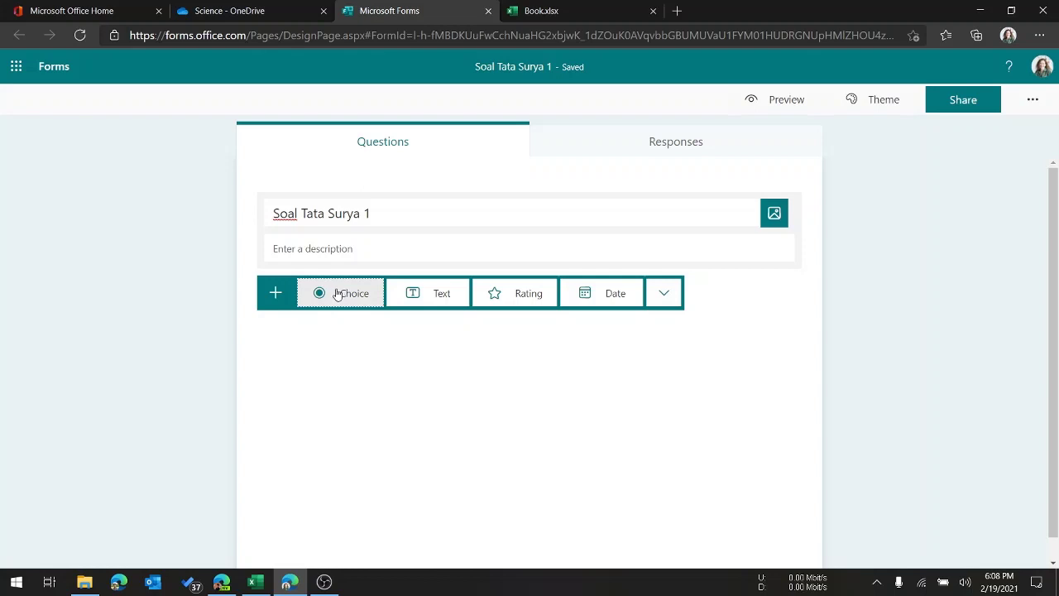
{"action": "left_click", "coordinate": [338, 294]}
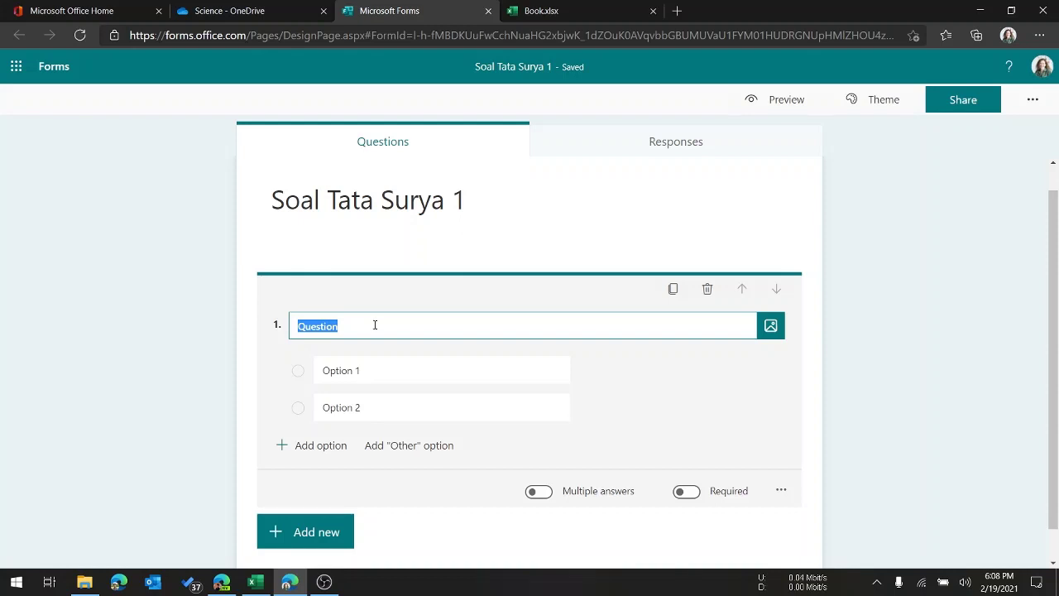
{"action": "type", "text": "Sa"}
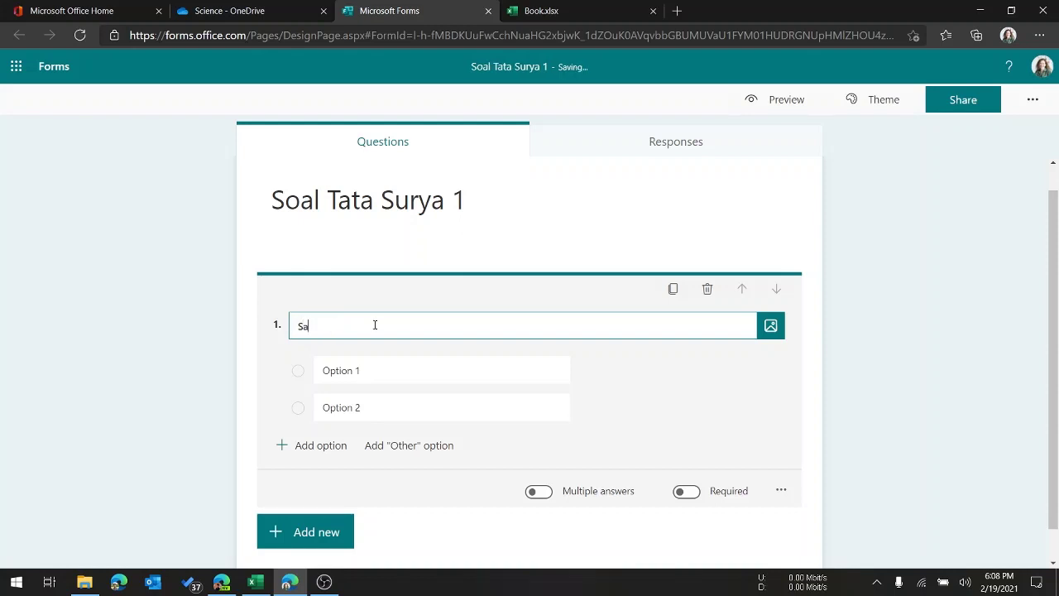
{"action": "type", "text": "telit dari Planet Mars adalah"}
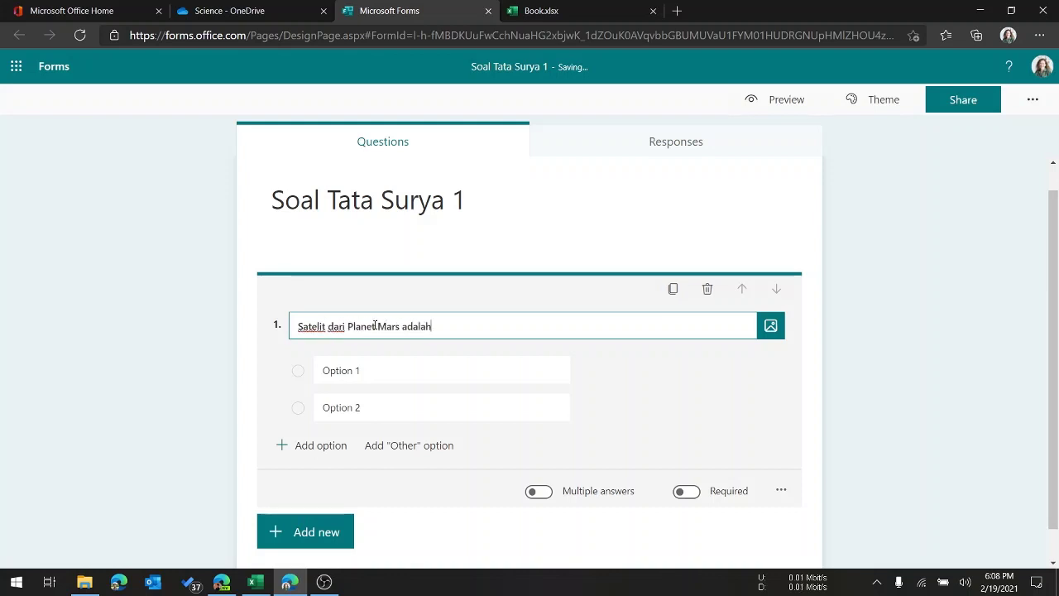
- Set the question's first two answer options to "Proteus dan Titan" and "Phobos dan Demos"
{"action": "left_click", "coordinate": [376, 370]}
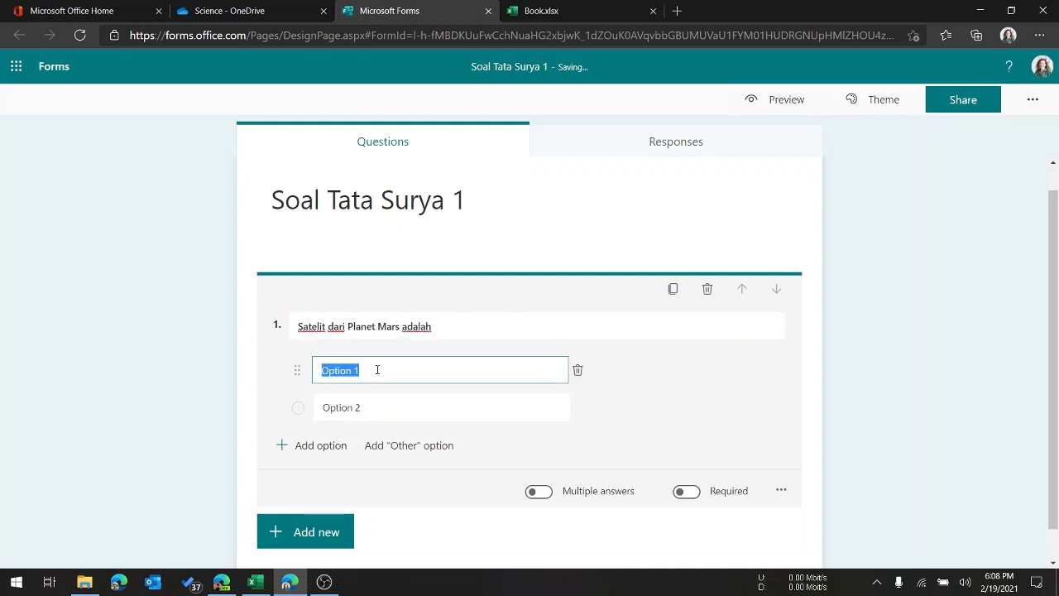
{"action": "type", "text": "P"}
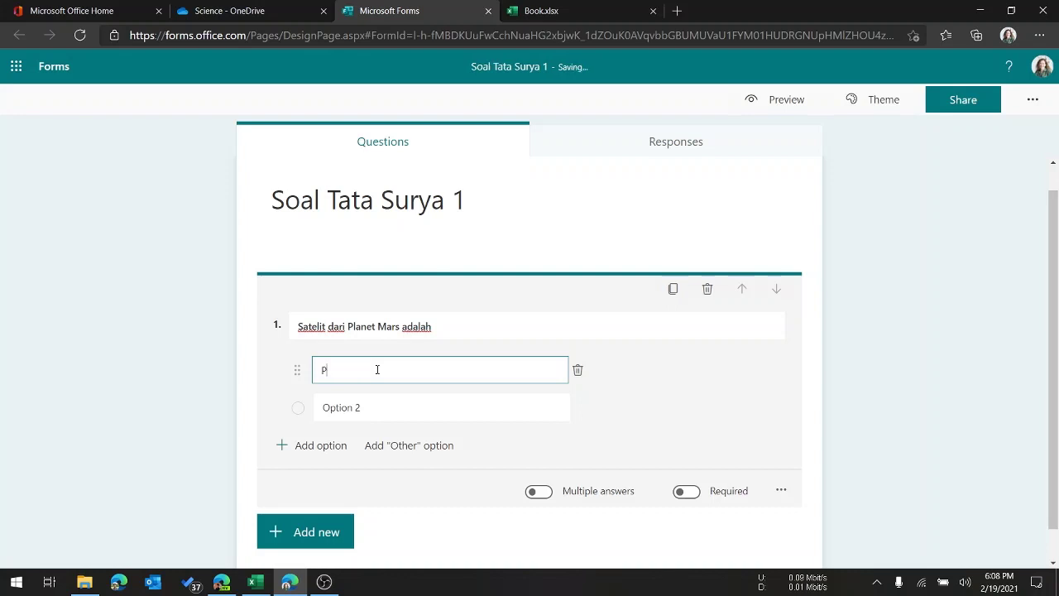
{"action": "type", "text": "roteus dan Titan"}
{"action": "key", "text": "Tab"}
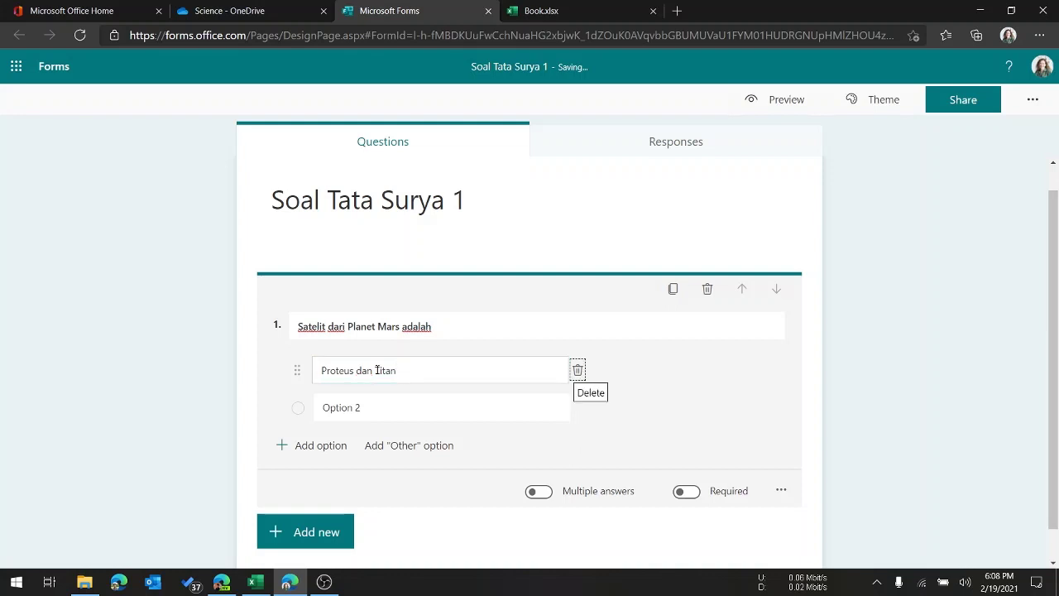
{"action": "key", "text": "Tab"}
{"action": "type", "text": "Ph"}
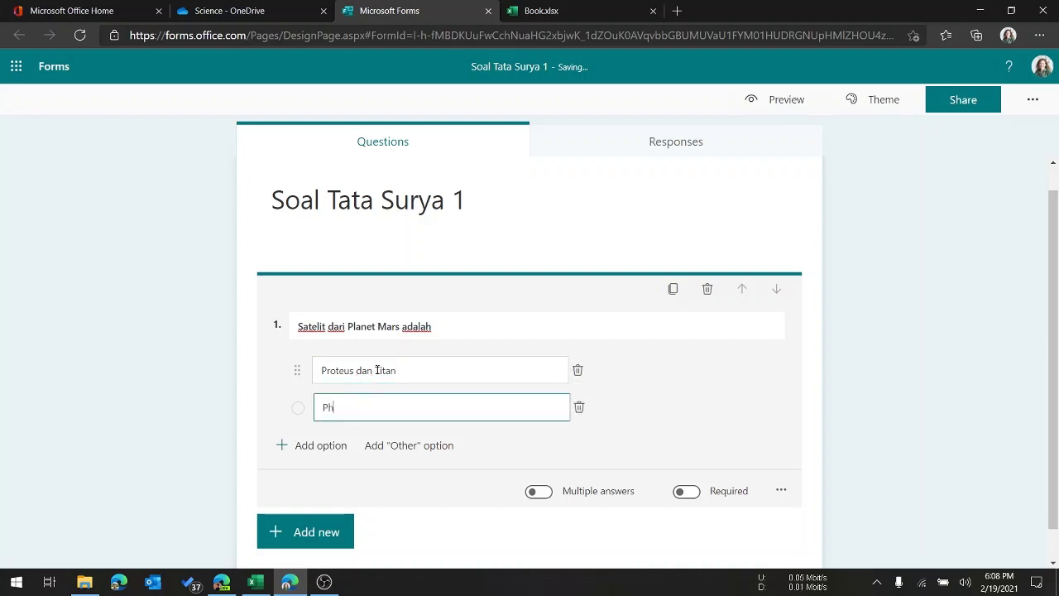
{"action": "type", "text": "obos dan Demos"}
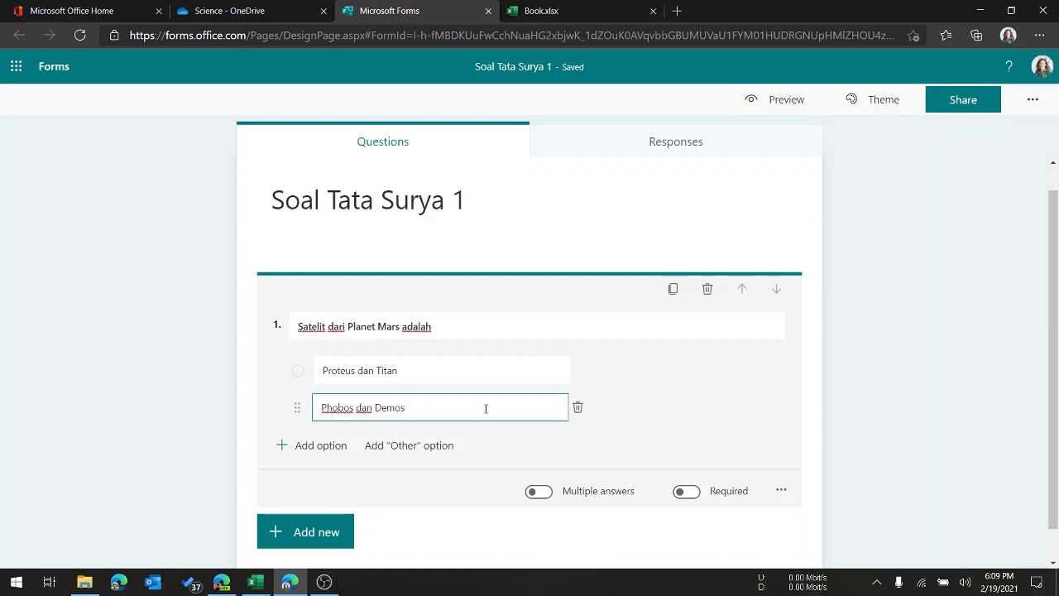
- Add a third option "Triton dan Nereid" and a fourth option "Larissa dan Enceladus" to the Mars satellite question
{"action": "left_click", "coordinate": [329, 446]}
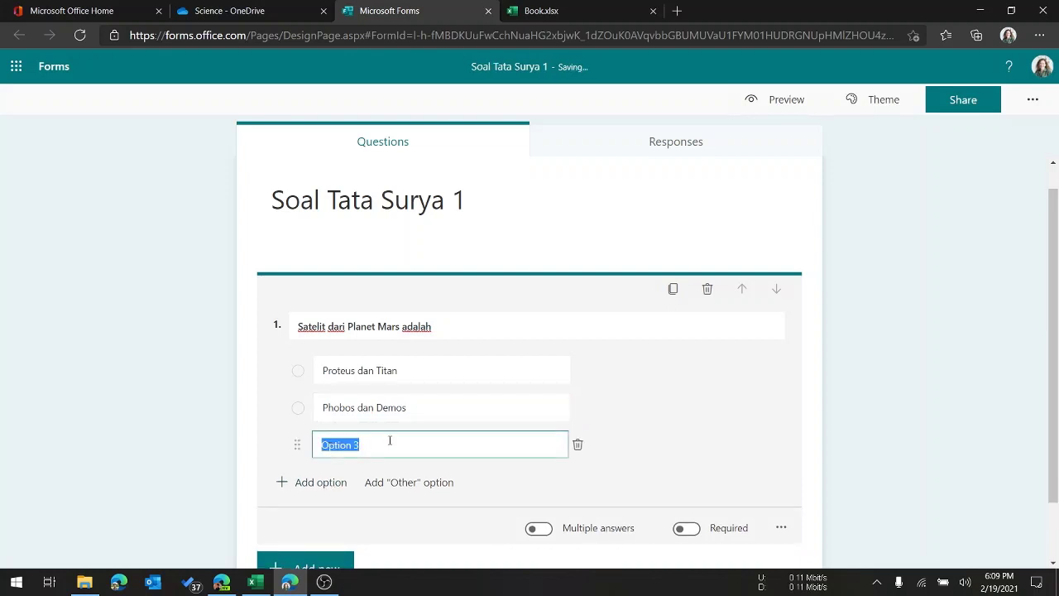
{"action": "type", "text": "T"}
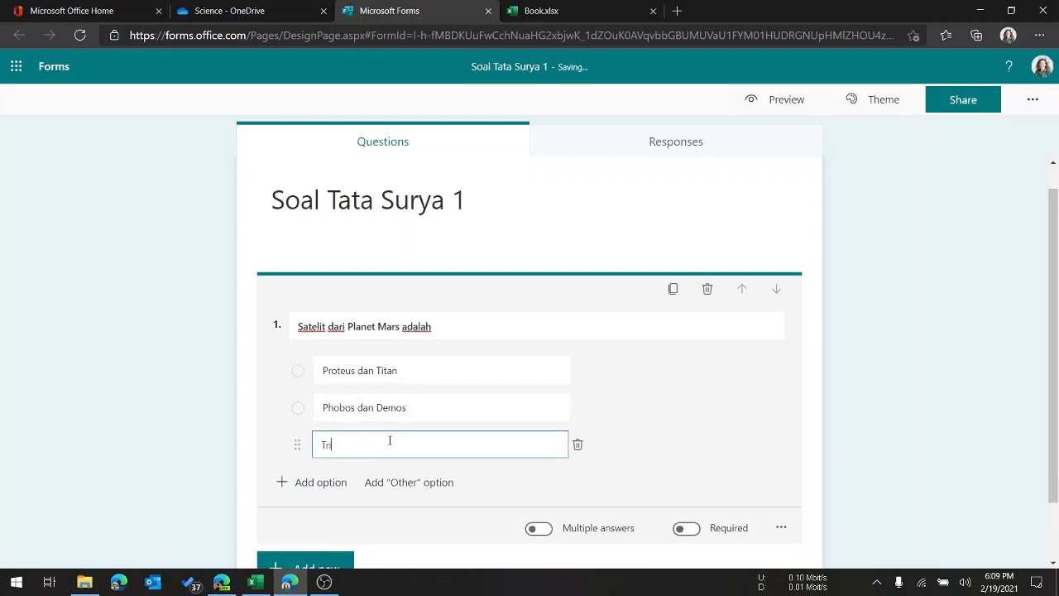
{"action": "type", "text": "riton dan Nereid"}
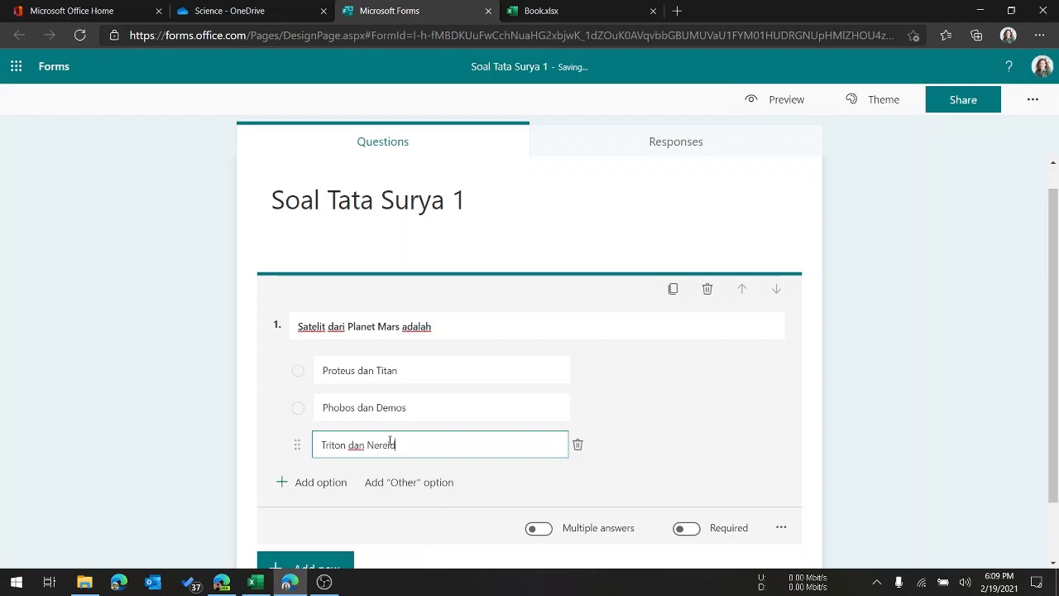
{"action": "key", "text": "Return"}
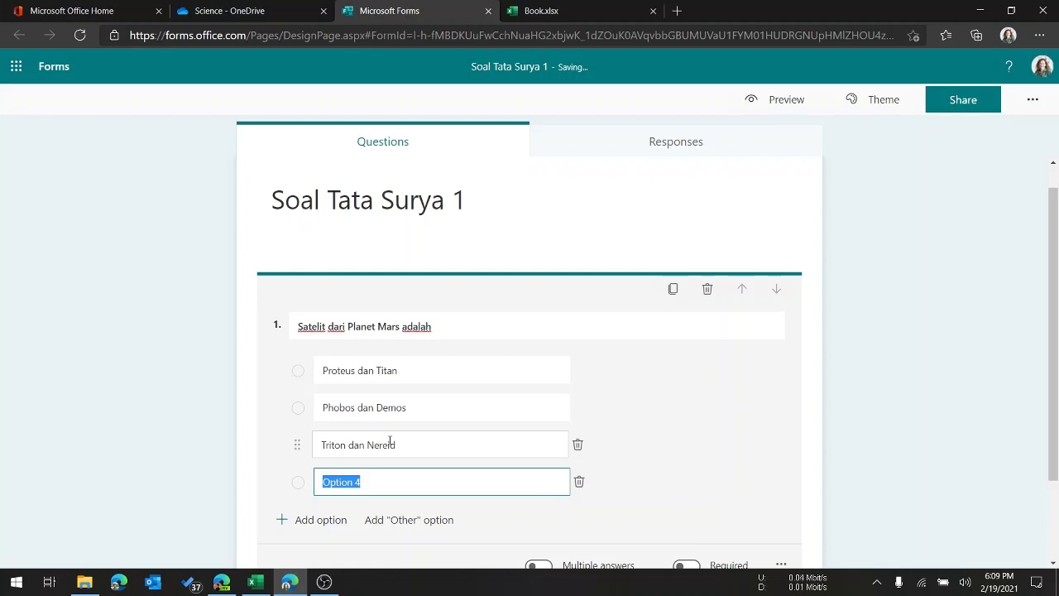
{"action": "type", "text": "Larissa dan Encela"}
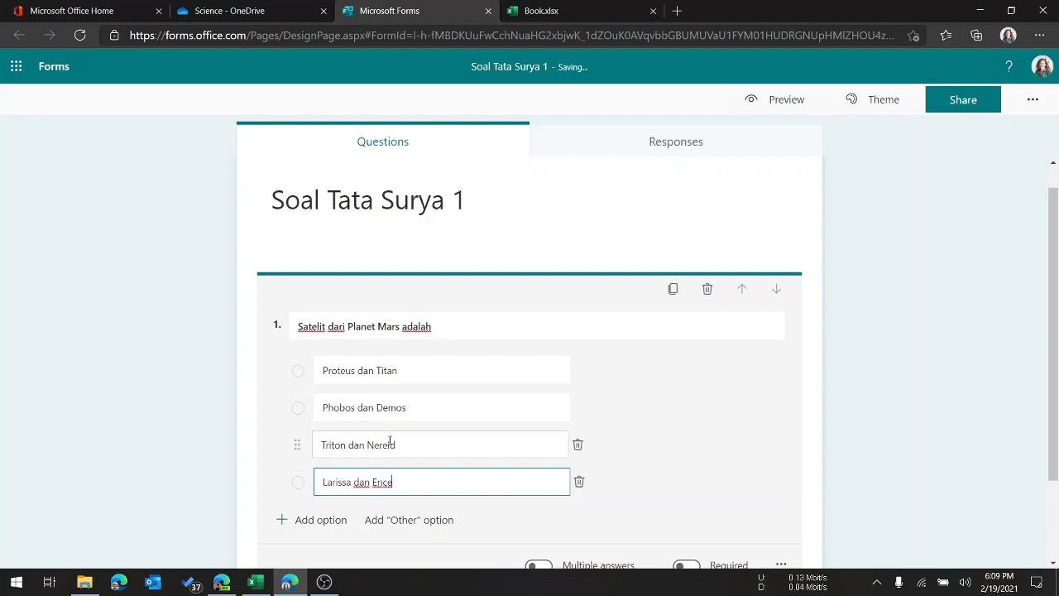
{"action": "type", "text": "dus"}
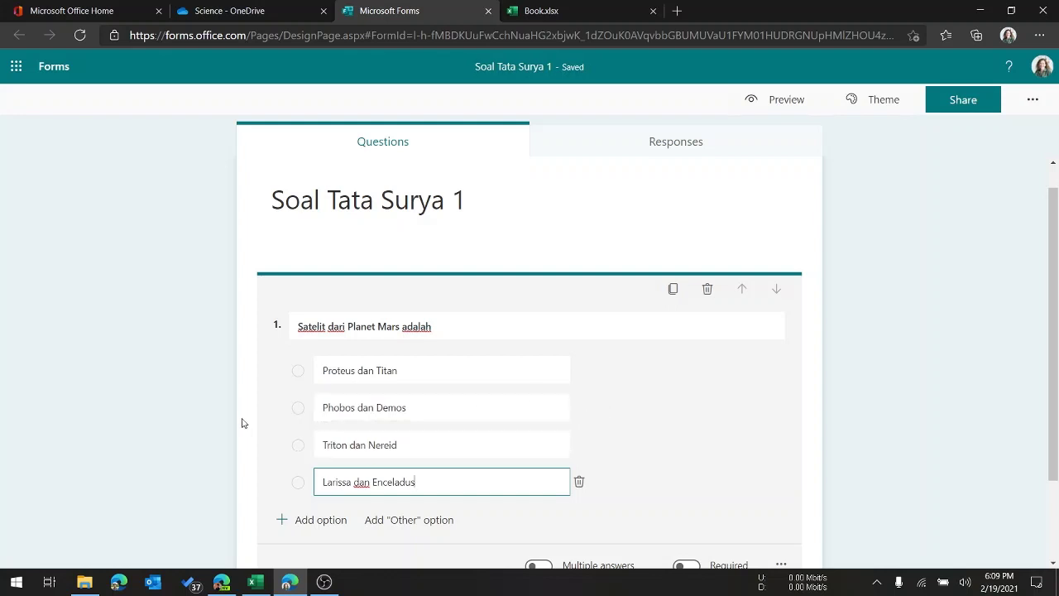
- Copy the answer option text "Phobos dan Demos" from the Mars satellite question
{"action": "left_click", "coordinate": [266, 407]}
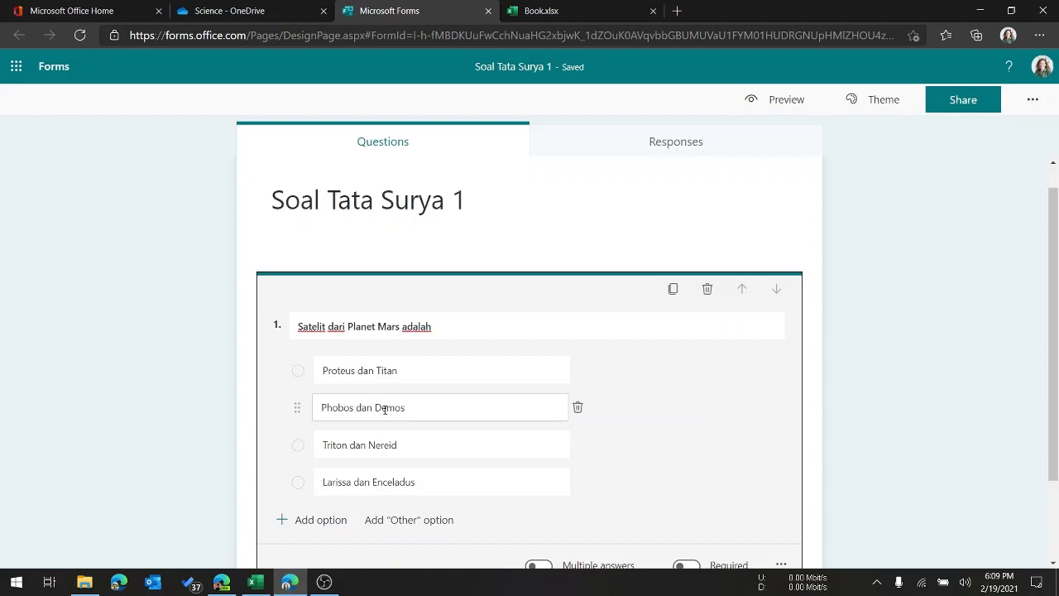
{"action": "triple_click", "coordinate": [417, 406]}
{"action": "key", "text": "ctrl+c"}
{"action": "mouse_move", "coordinate": [418, 406]}
{"action": "left_mouse_down"}
{"action": "mouse_move", "coordinate": [265, 404]}
{"action": "mouse_move", "coordinate": [408, 417]}
{"action": "left_mouse_up"}
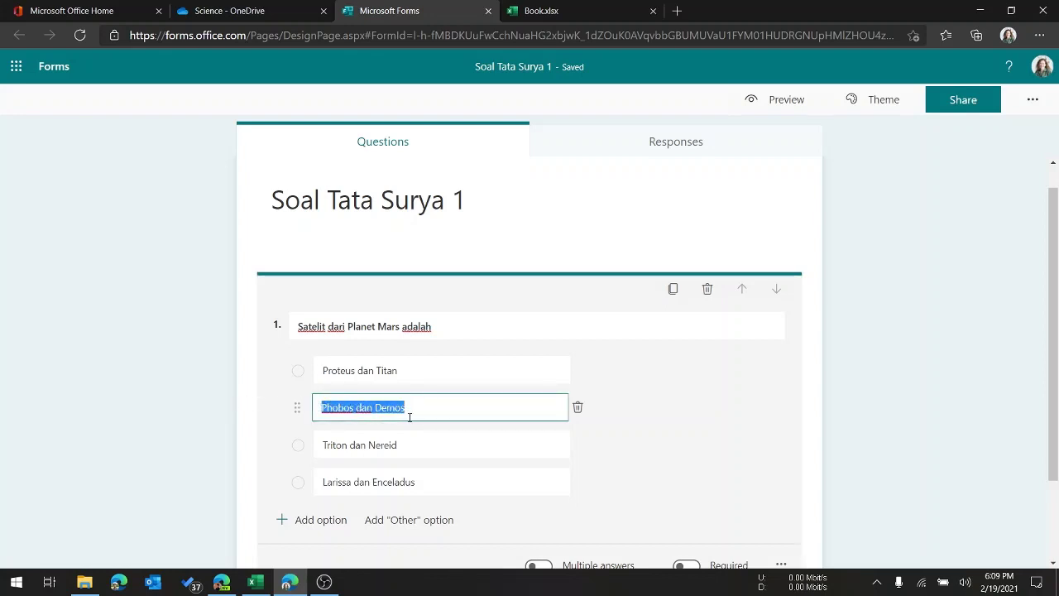
- Switch to the Book.xlsx workbook and enter the formula =IF(C2="Phobos dan Demos",50,0) in cell E2 under Nilai Pertanyaan 1
{"action": "left_click", "coordinate": [571, 11]}
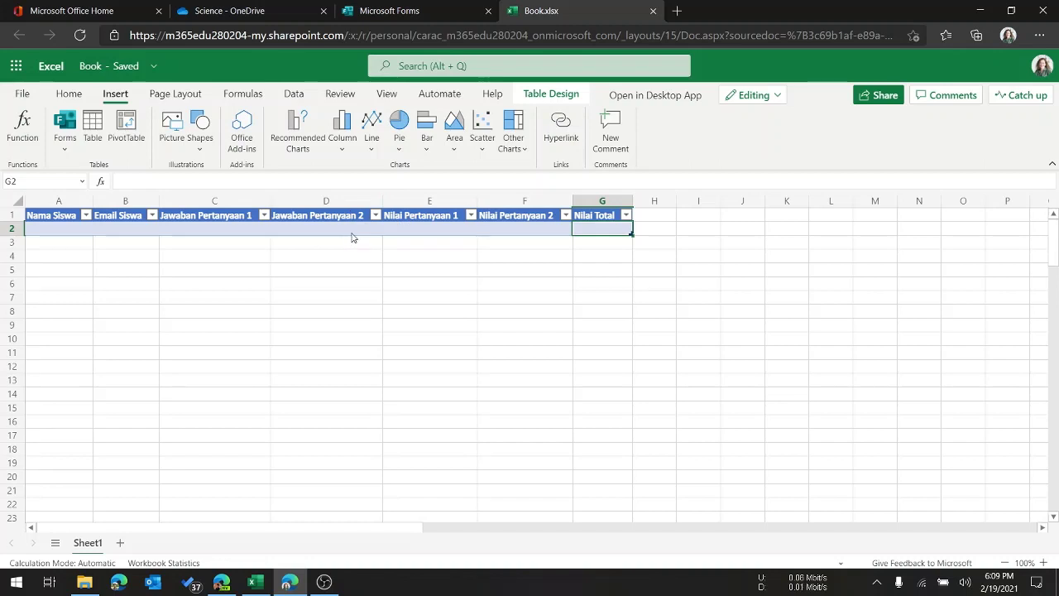
{"action": "left_click", "coordinate": [430, 231]}
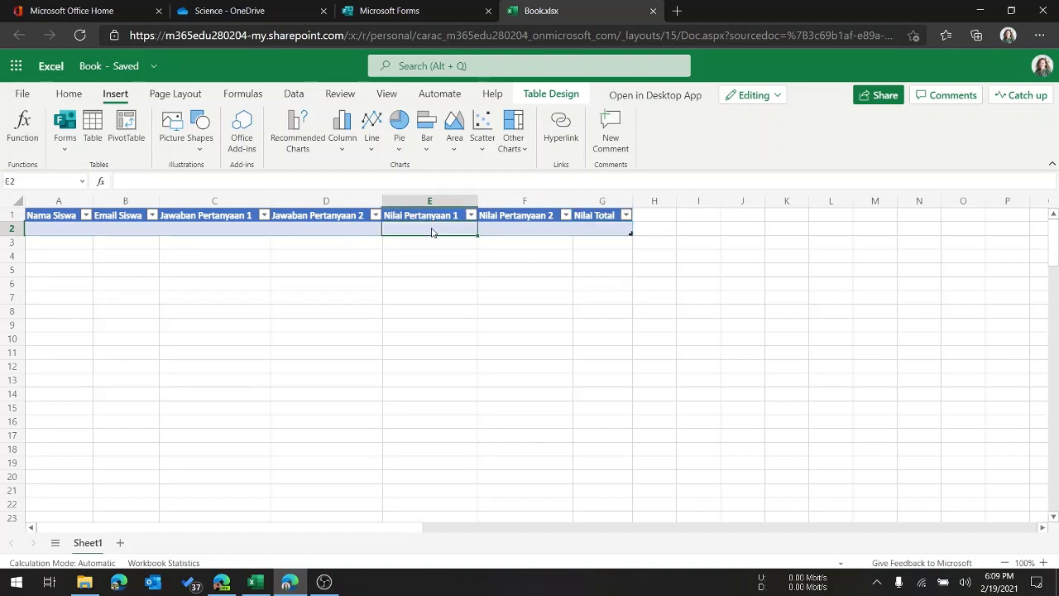
{"action": "double_click", "coordinate": [432, 229]}
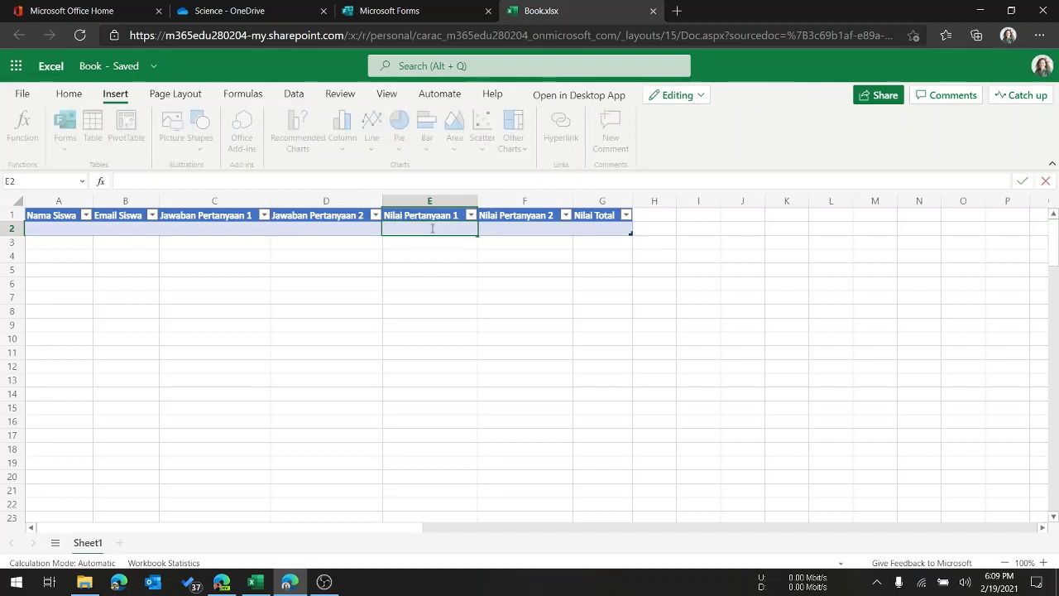
{"action": "type", "text": "=if("}
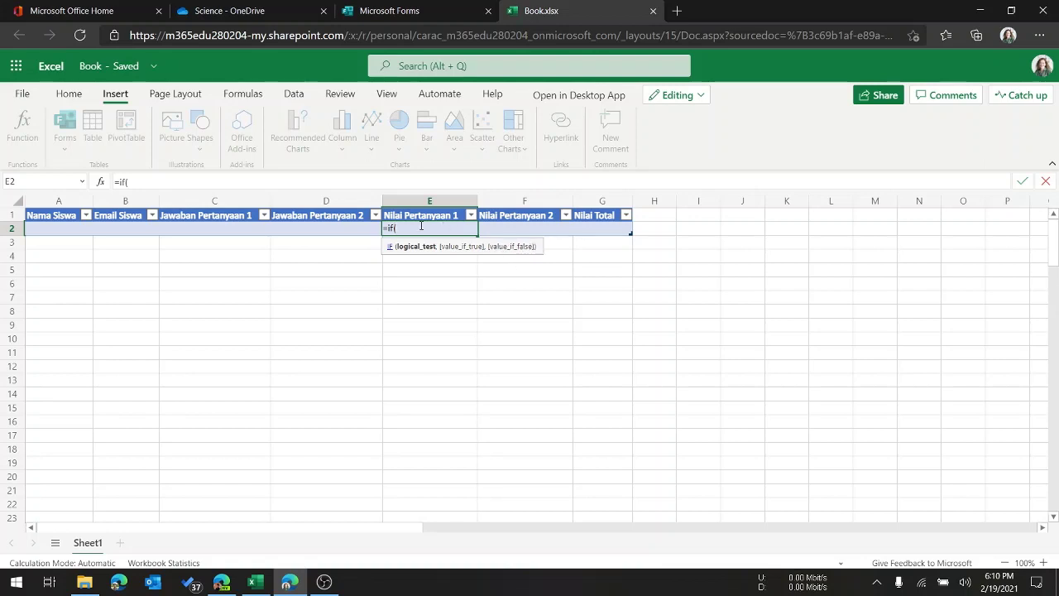
{"action": "left_click", "coordinate": [204, 232]}
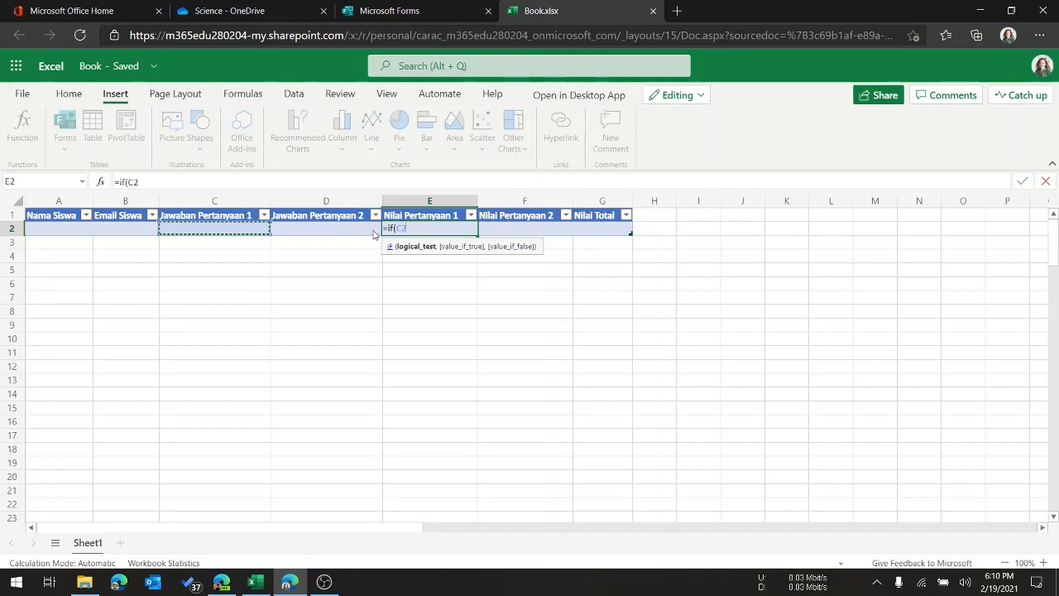
{"action": "type", "text": "="}
{"action": "key", "text": "ctrl+v"}
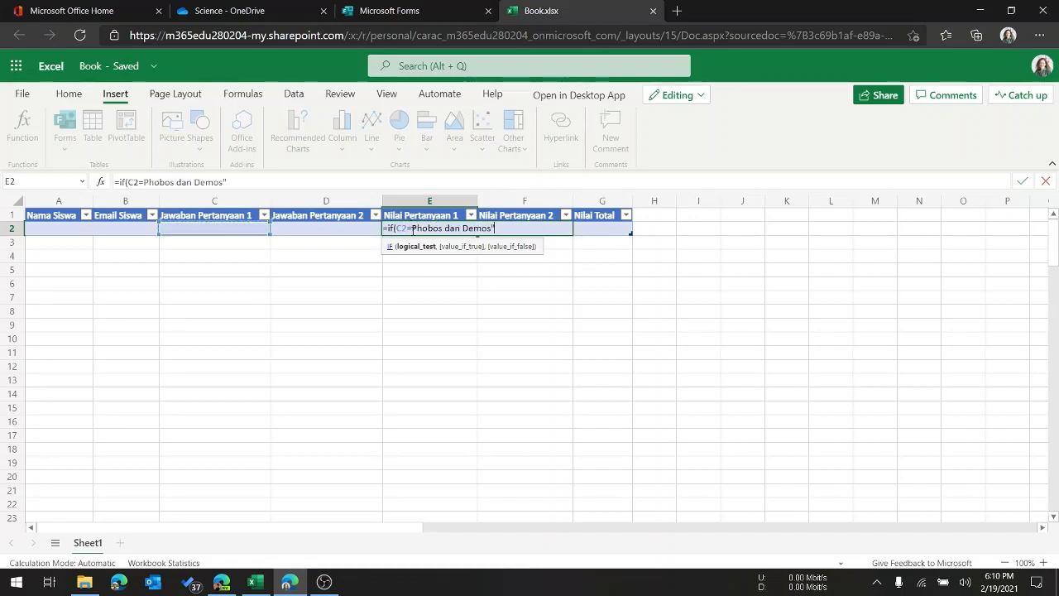
{"action": "left_click", "coordinate": [413, 228]}
{"action": "type", "text": "\""}
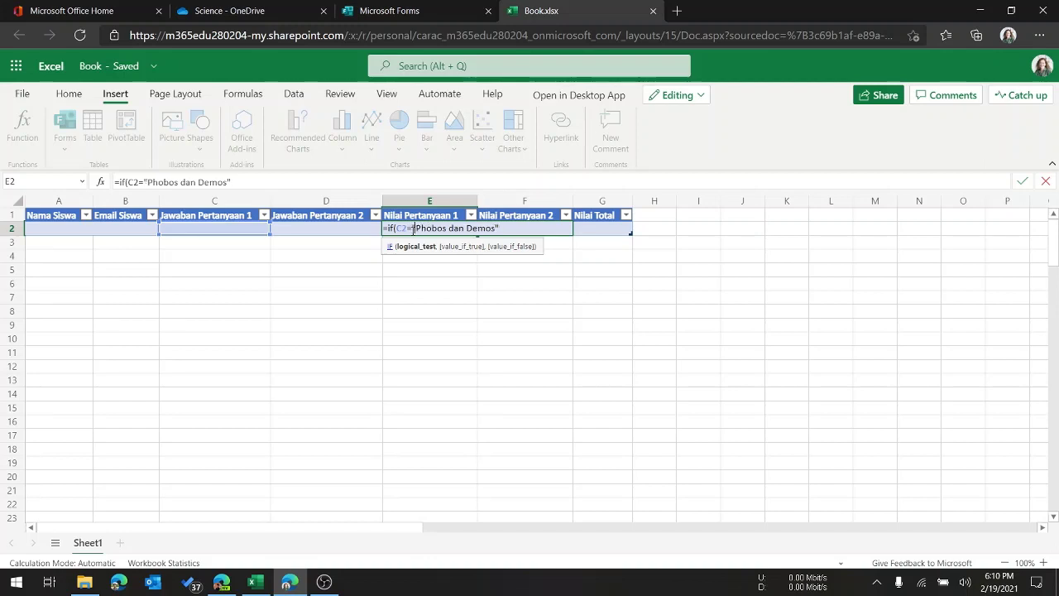
{"action": "type", "text": ","}
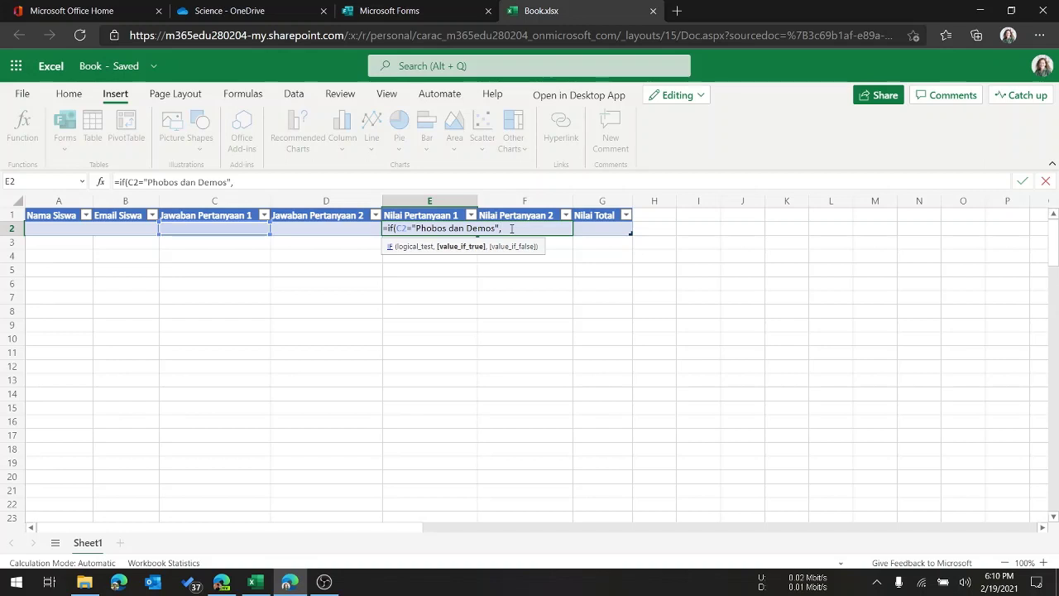
{"action": "type", "text": "50,"}
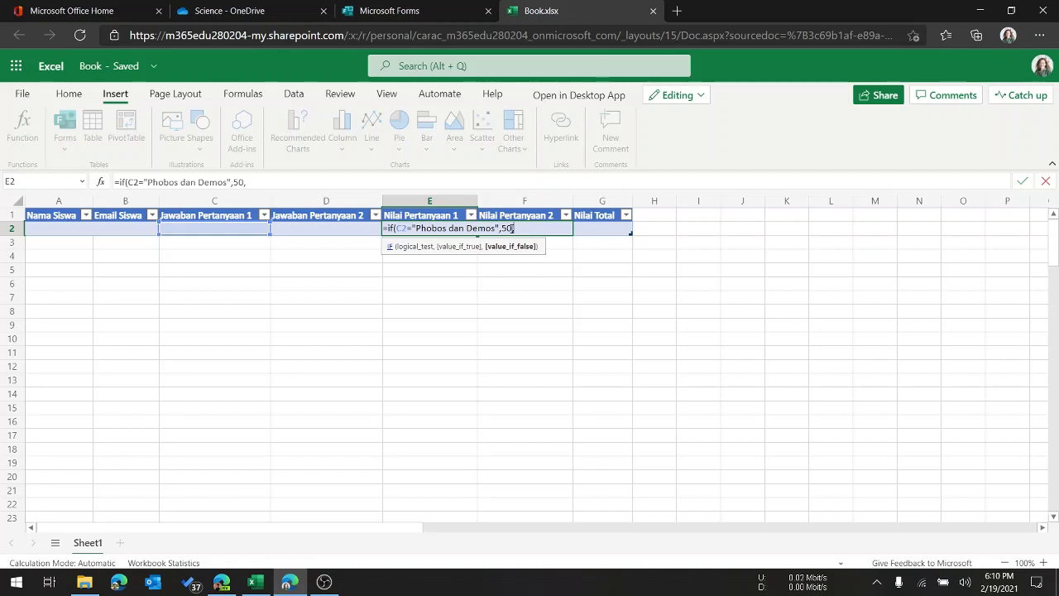
{"action": "type", "text": "0"}
{"action": "key", "text": "ctrl+Return"}
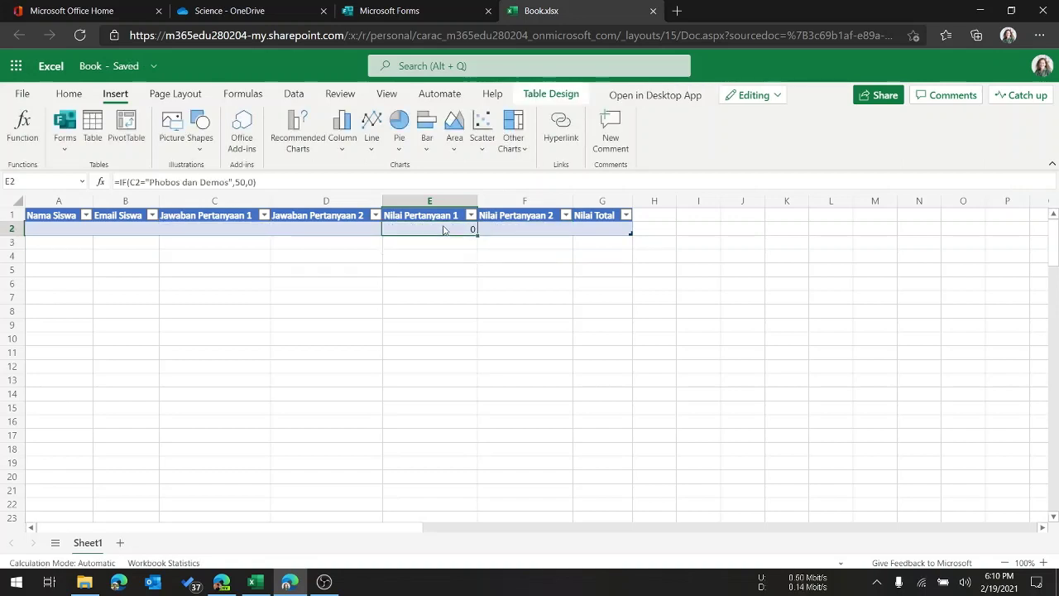
{"action": "left_click", "coordinate": [224, 228]}
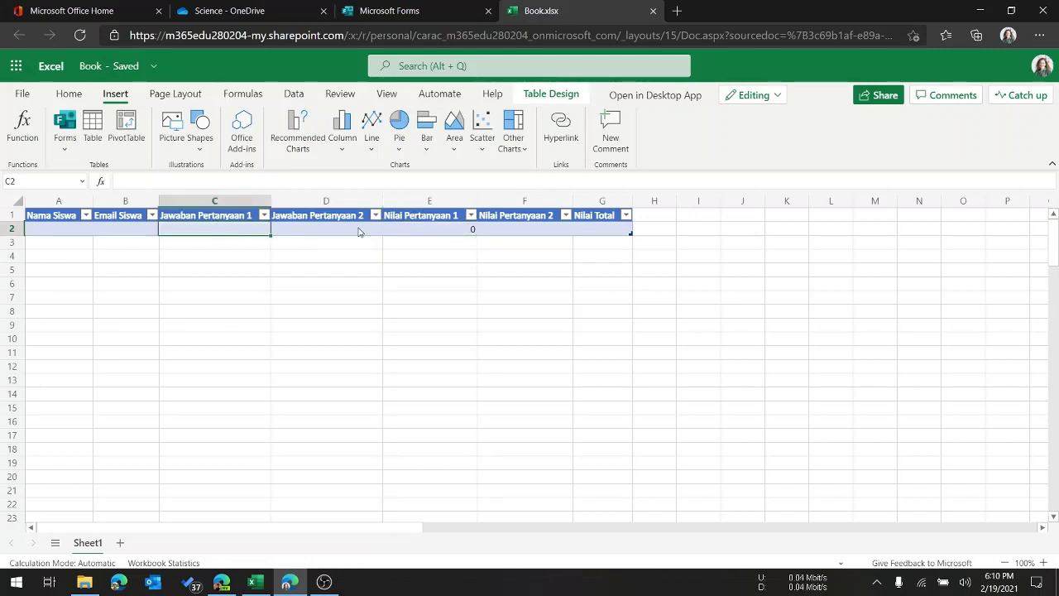
{"action": "left_click", "coordinate": [359, 232]}
{"action": "left_click", "coordinate": [203, 227]}
{"action": "left_click", "coordinate": [286, 235]}
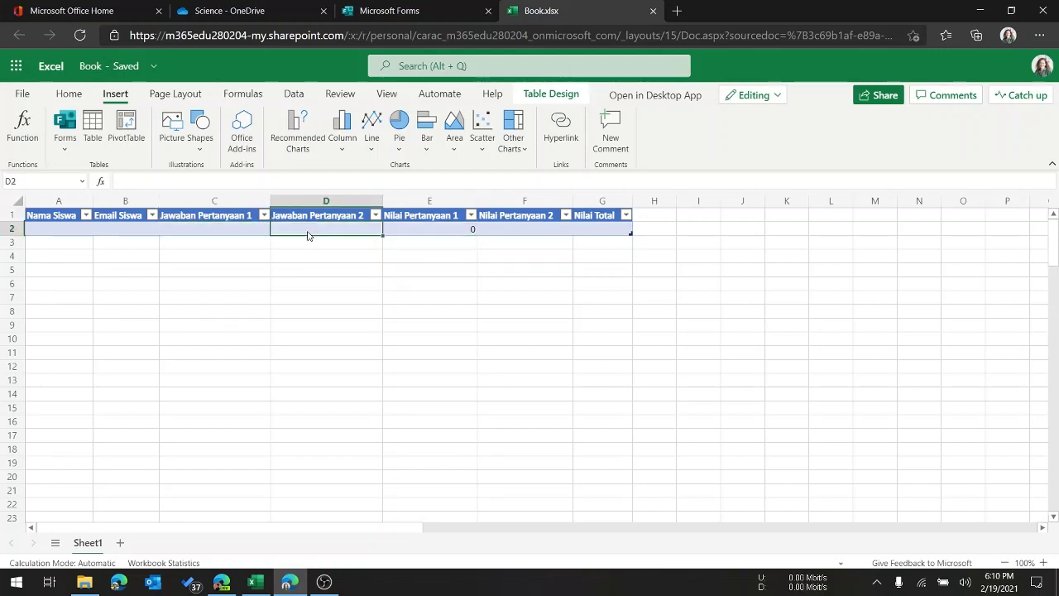
{"action": "left_click", "coordinate": [437, 238]}
- Switch to the OneDrive Science folder and create a new Forms for Excel file named "Soal TS 2"
{"action": "key", "text": "ctrl+shift+Tab"}
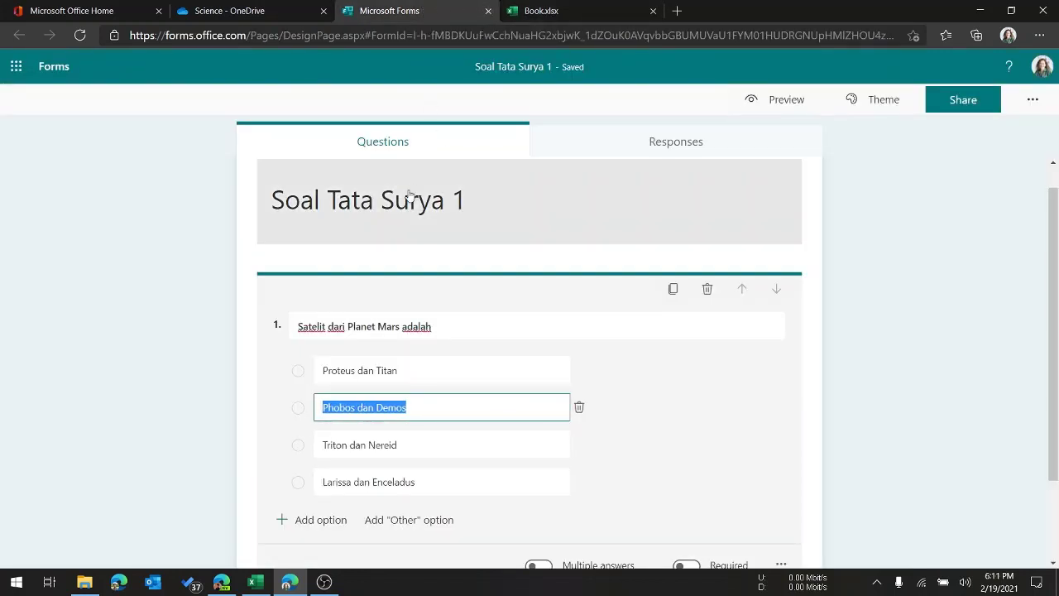
{"action": "left_click", "coordinate": [240, 11]}
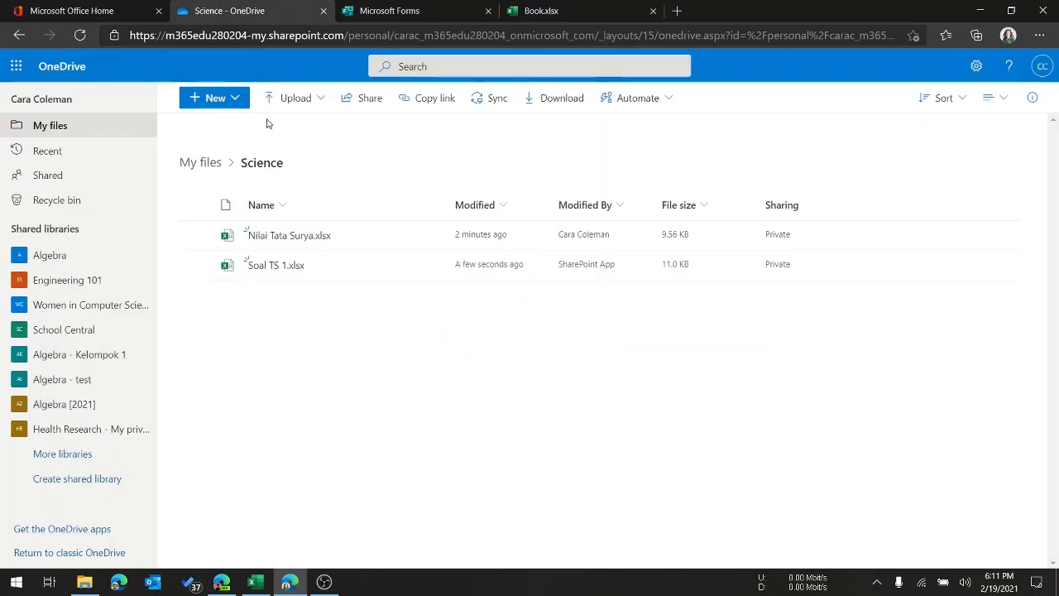
{"action": "left_click", "coordinate": [213, 98]}
{"action": "left_click", "coordinate": [252, 252]}
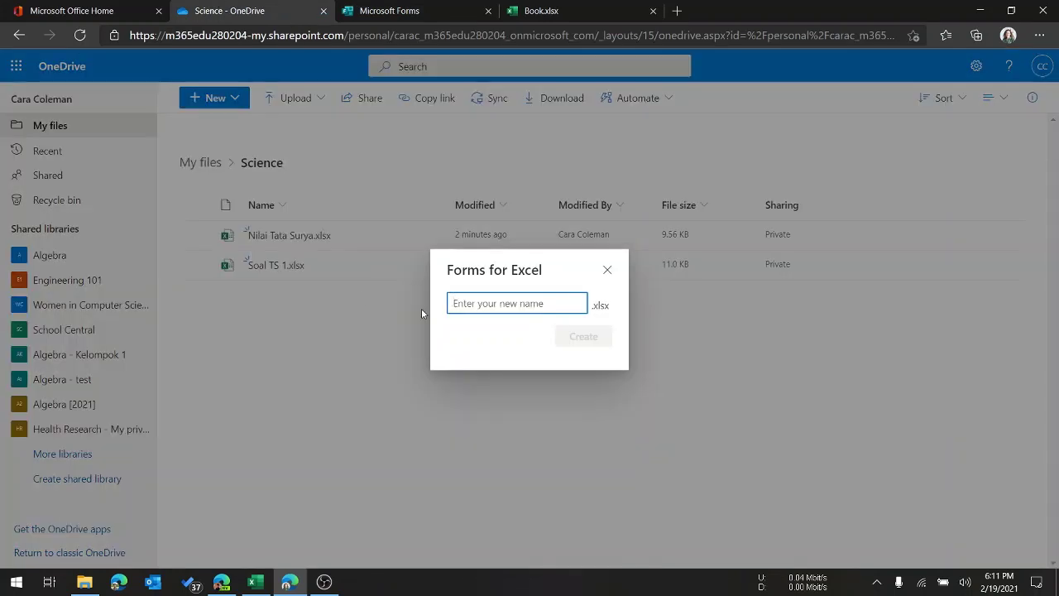
{"action": "type", "text": "Soal"}
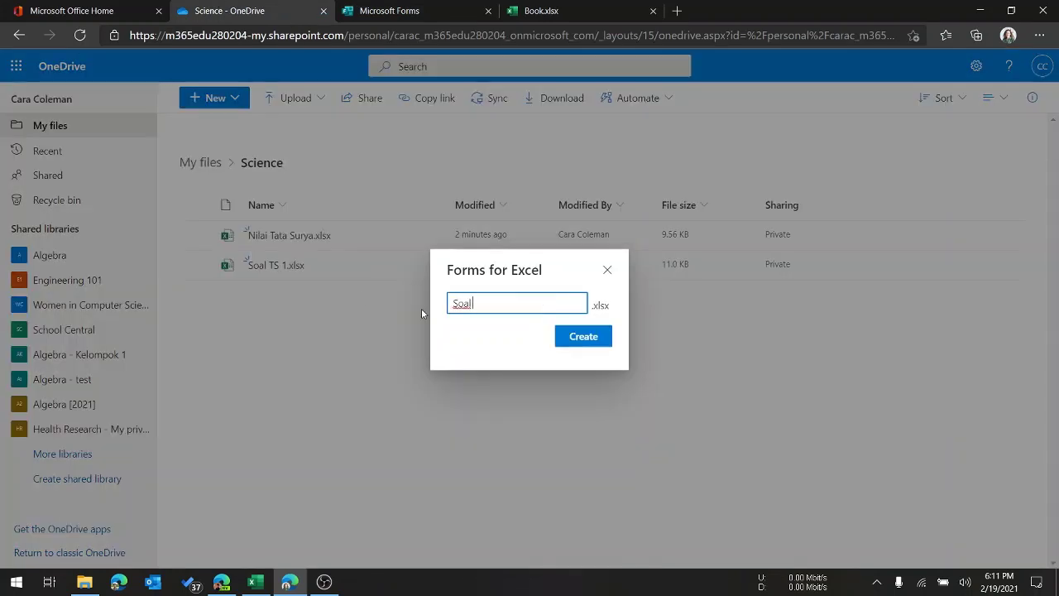
{"action": "type", "text": " TS 2"}
{"action": "left_click", "coordinate": [589, 337]}
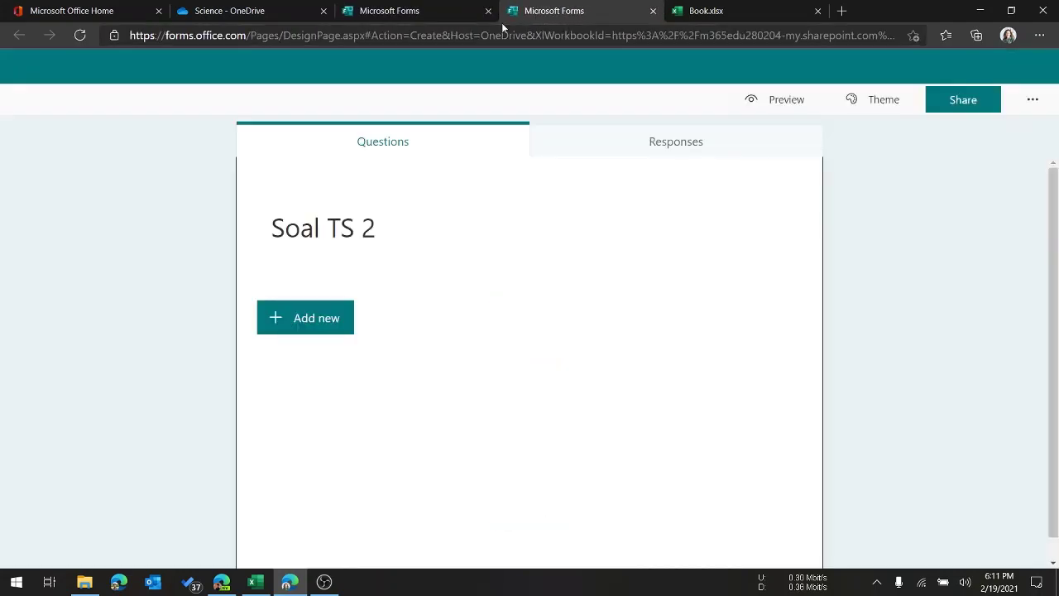
- Change the new form's title to "Soal Tata Surya 2", matching the naming of the first form
{"action": "left_click", "coordinate": [398, 11]}
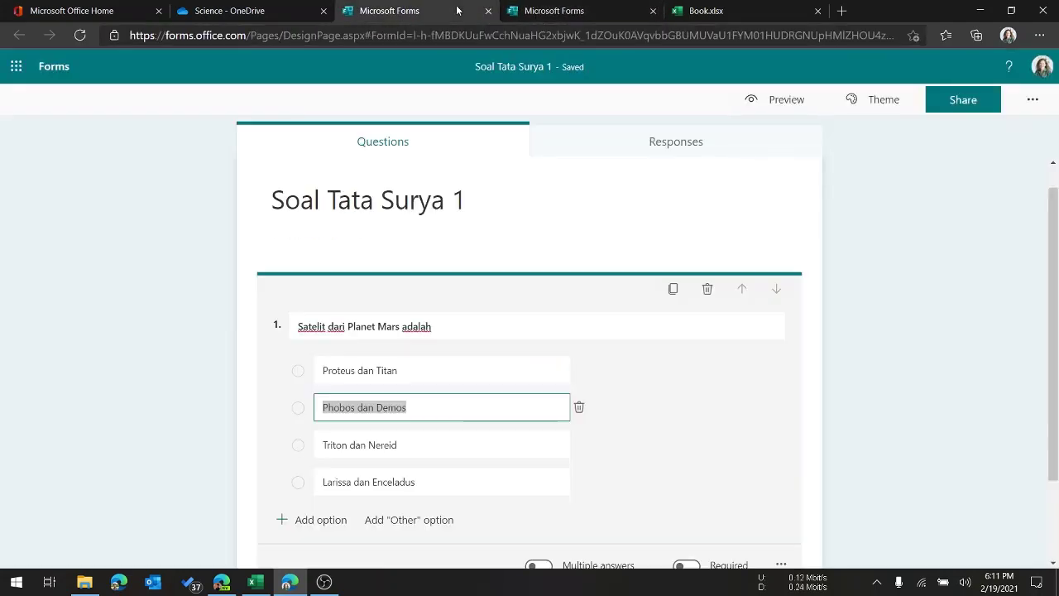
{"action": "left_click", "coordinate": [538, 7]}
{"action": "left_click", "coordinate": [358, 229]}
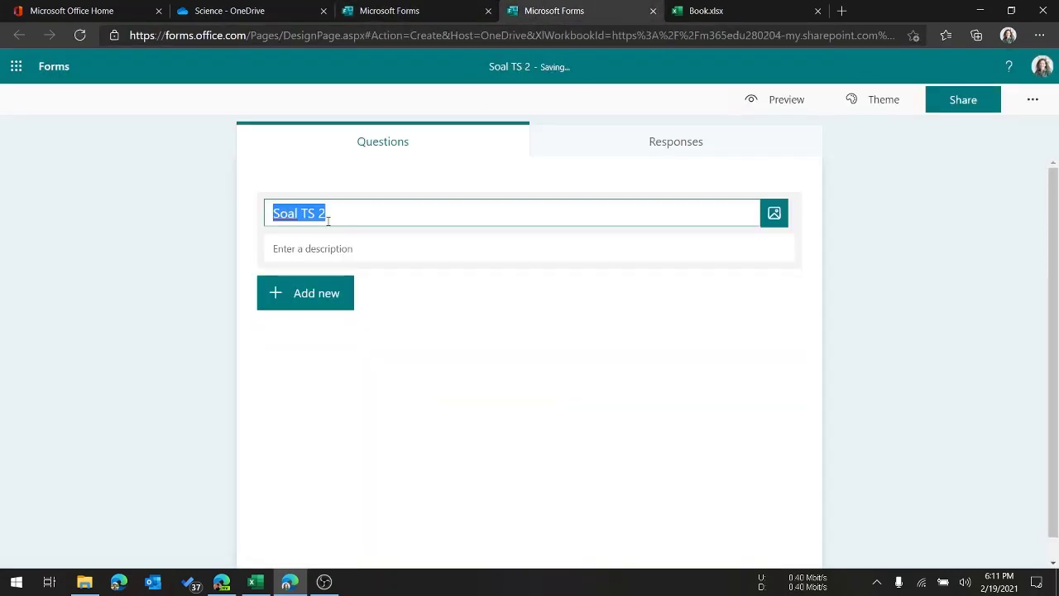
{"action": "left_click", "coordinate": [303, 214]}
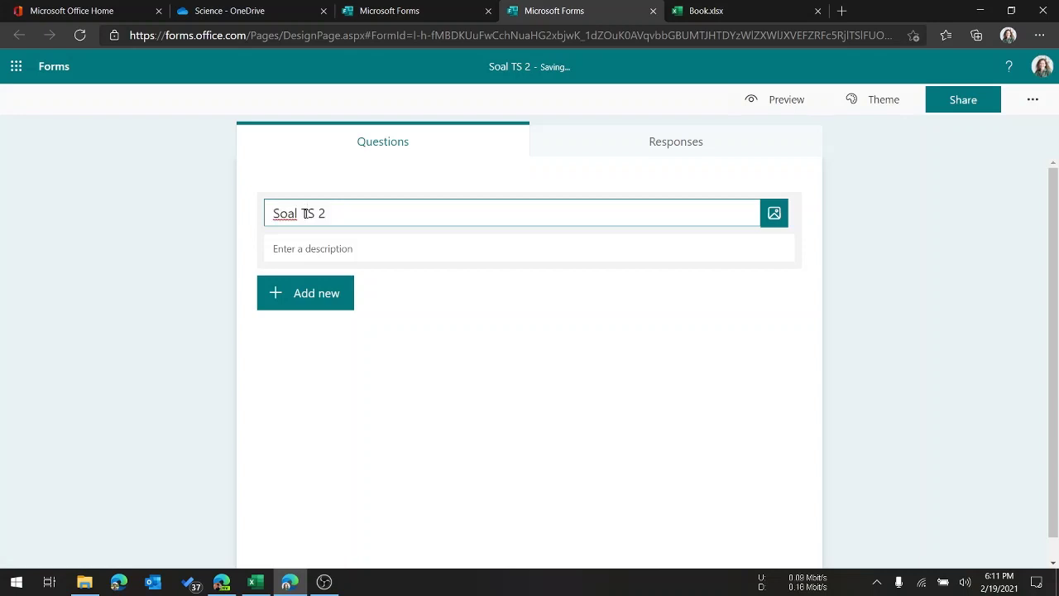
{"action": "type", "text": "ata S"}
{"action": "type", "text": "urya"}
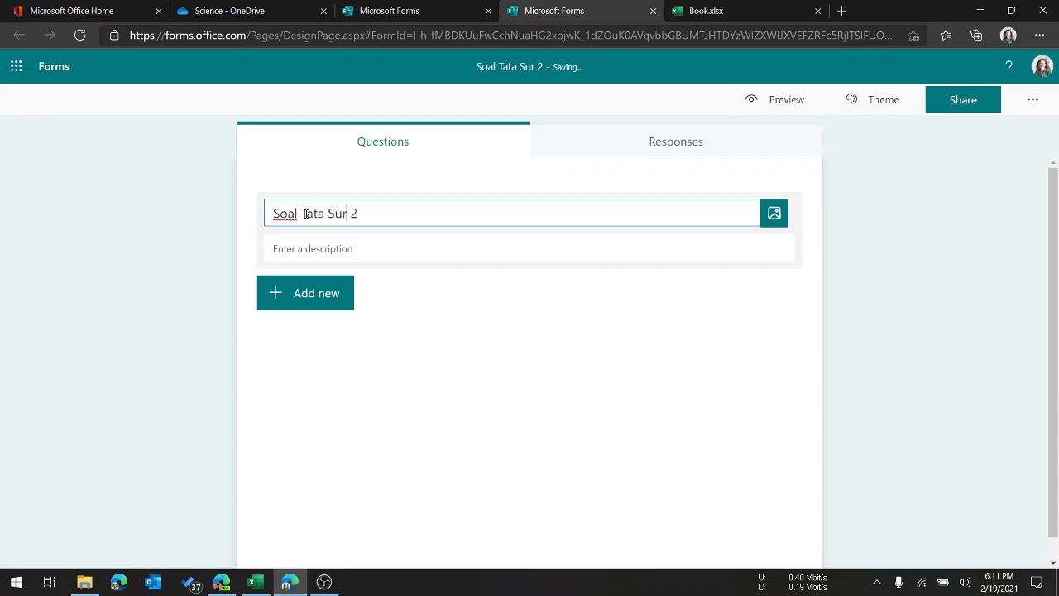
- Add a choice question to the form with the text "Planet yang memiliki satelit paling banyak adalah"
{"action": "left_click", "coordinate": [314, 293]}
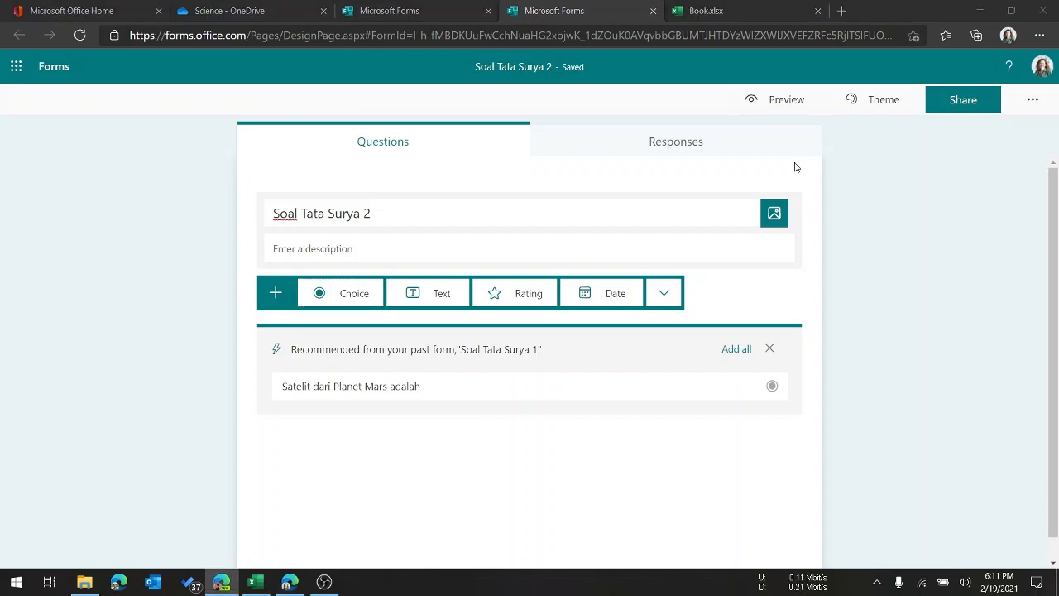
{"action": "left_click", "coordinate": [345, 294]}
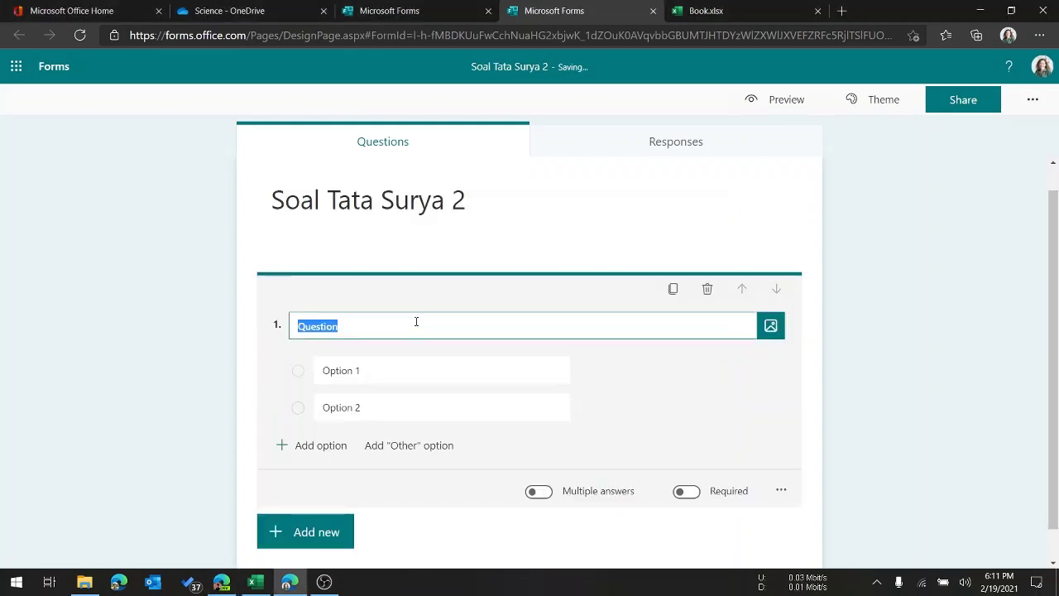
{"action": "type", "text": "Planet yang memilik"}
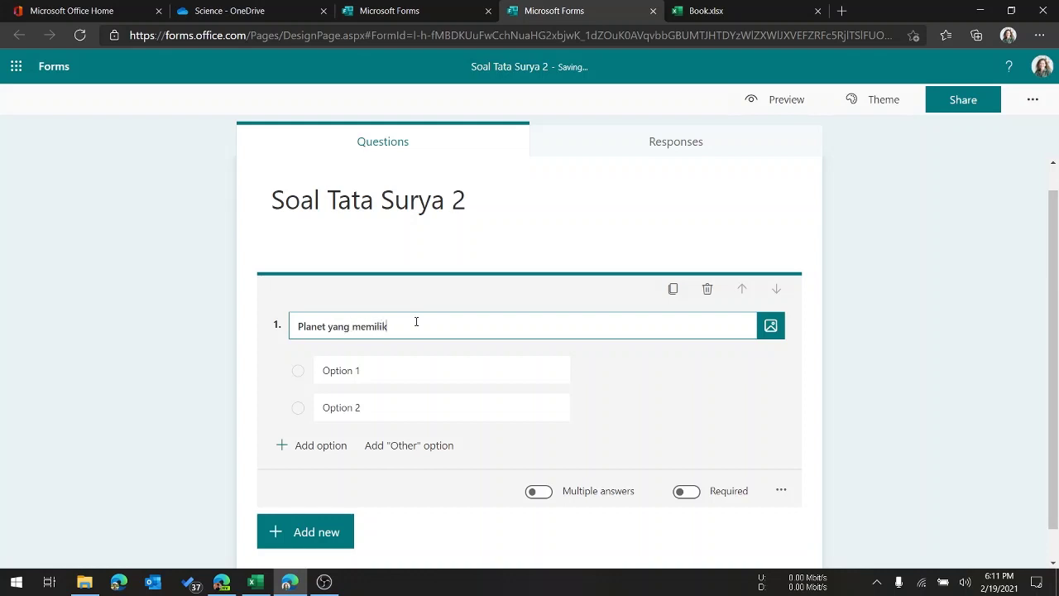
{"action": "type", "text": "i satelit paling banyak adalah"}
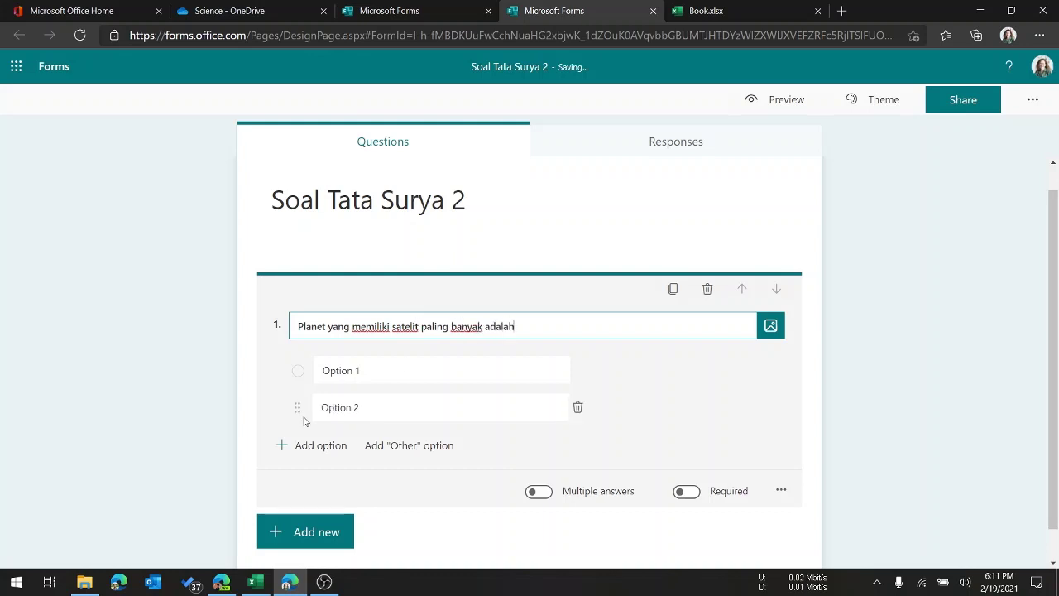
- Set the question's first two answer options to "Saturnus" and "Jupiter"
{"action": "left_click", "coordinate": [391, 367]}
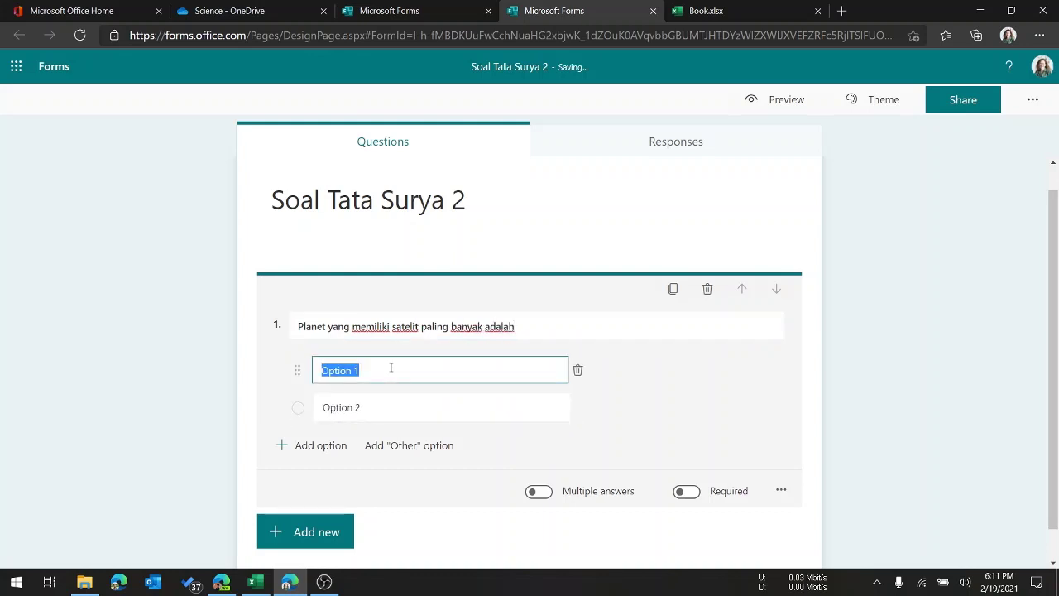
{"action": "type", "text": "S"}
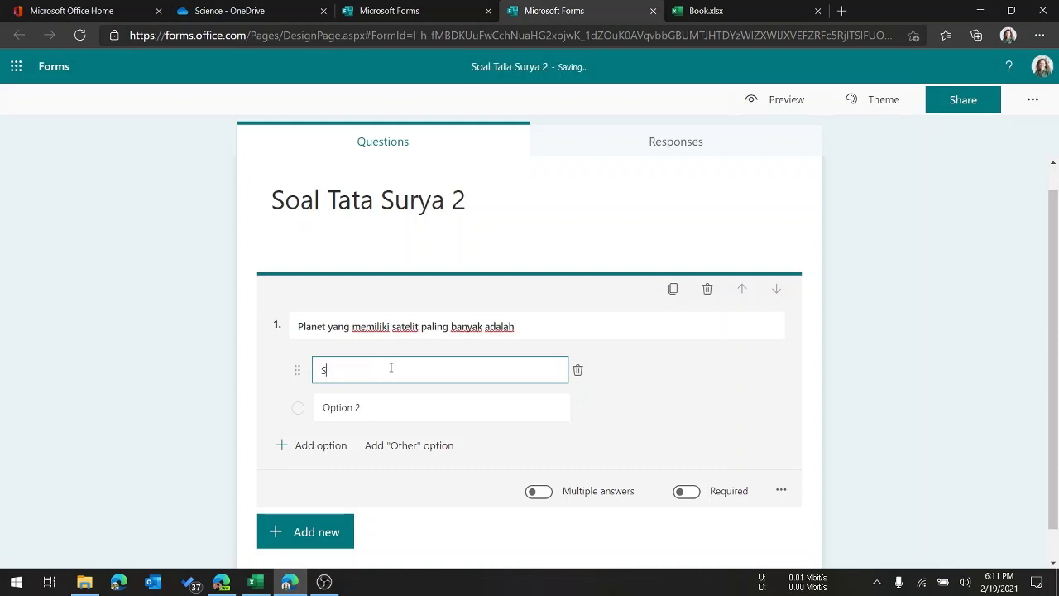
{"action": "type", "text": "aturnus"}
{"action": "key", "text": "Tab"}
{"action": "key", "text": "BackSpace"}
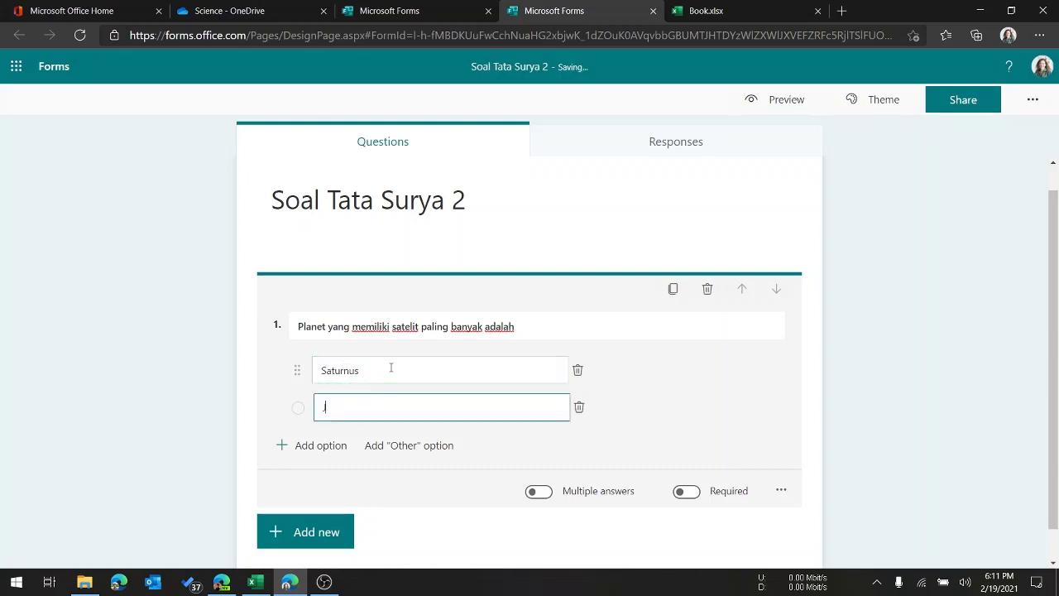
{"action": "type", "text": "Jupiter"}
- Add a third option "Venus" and a fourth option "Bumi" to the question about the planet with the most satellites
{"action": "key", "text": "Return"}
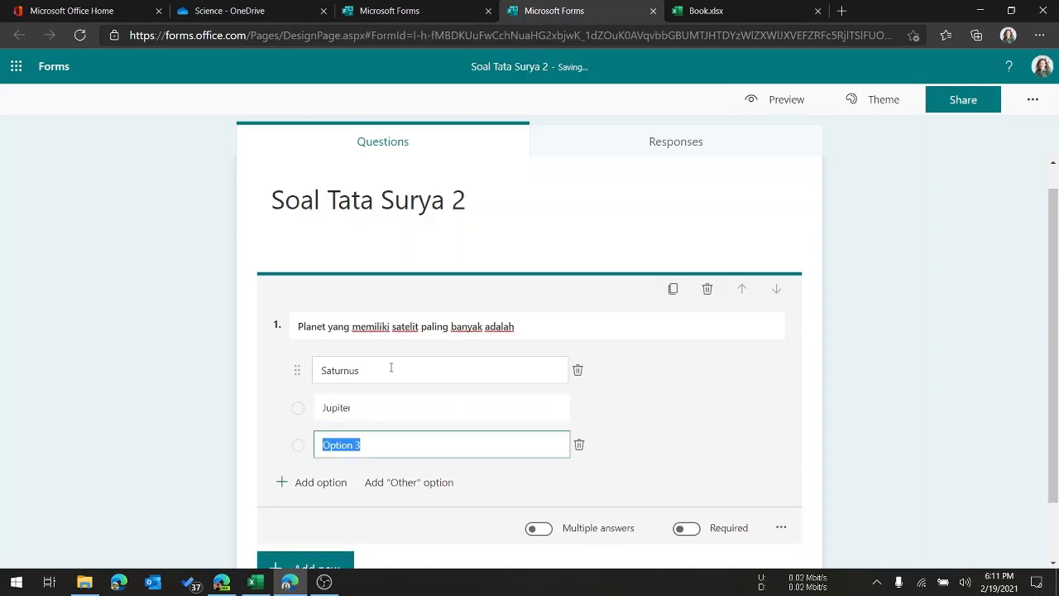
{"action": "type", "text": "Venus"}
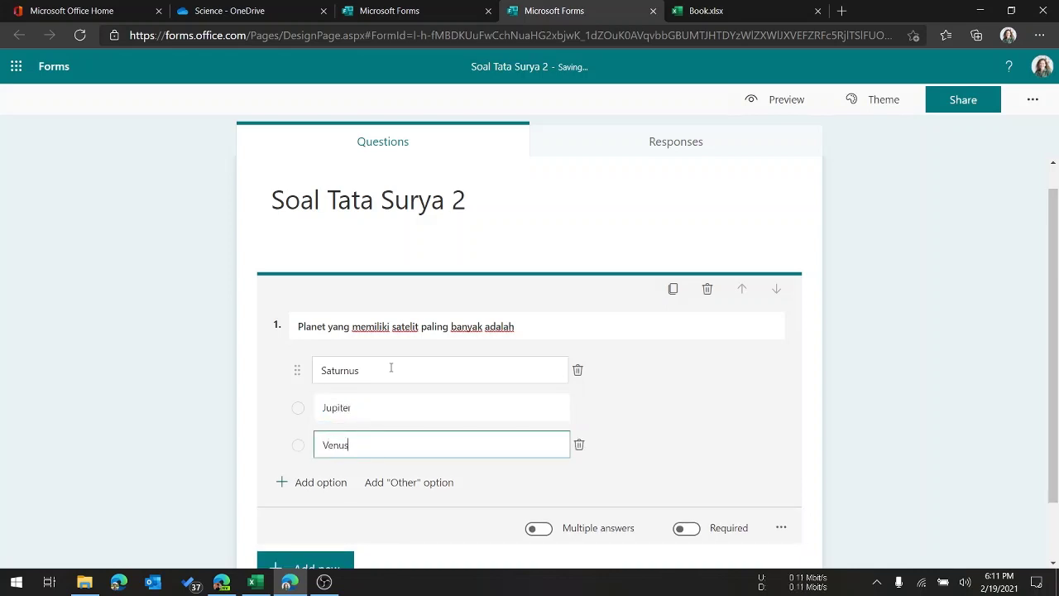
{"action": "key", "text": "Return"}
{"action": "type", "text": "Bumi"}
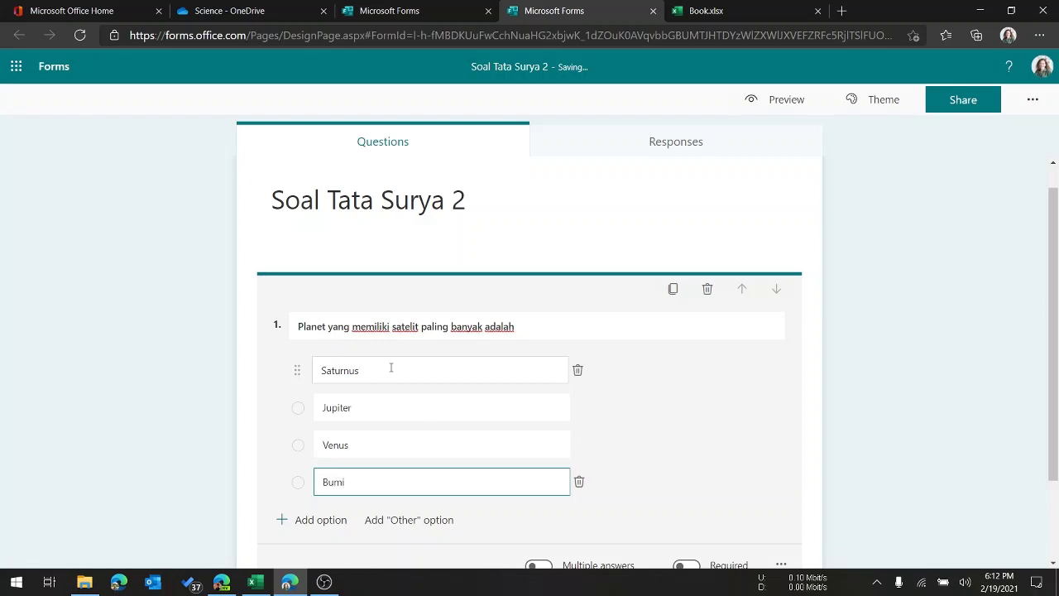
- Switch to the Book.xlsx workbook and fill the Nilai Pertanyaan 1 formula from E2 across into F2
{"action": "left_click", "coordinate": [407, 406]}
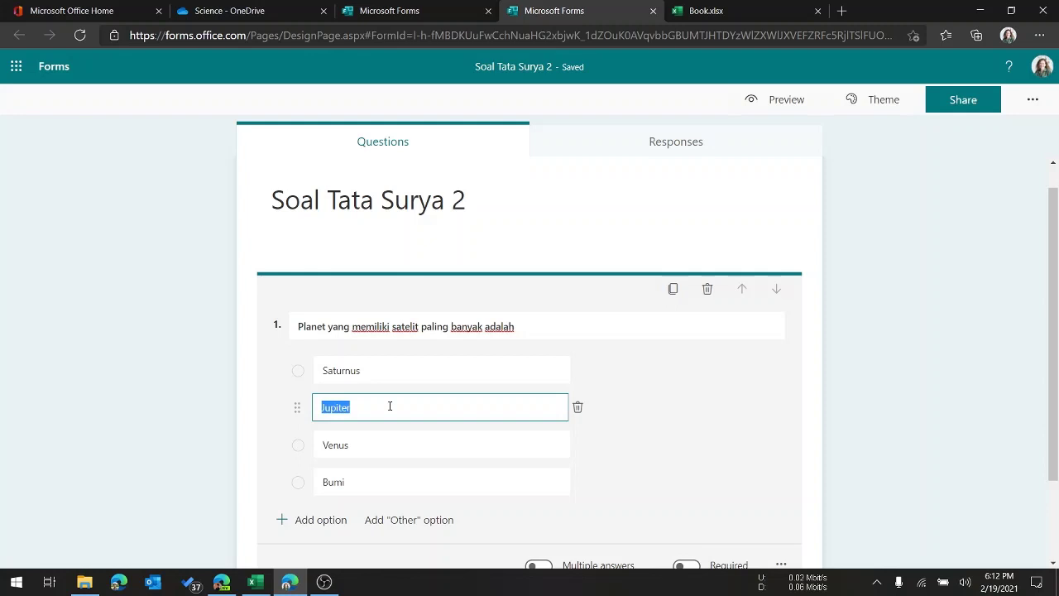
{"action": "left_click", "coordinate": [710, 10]}
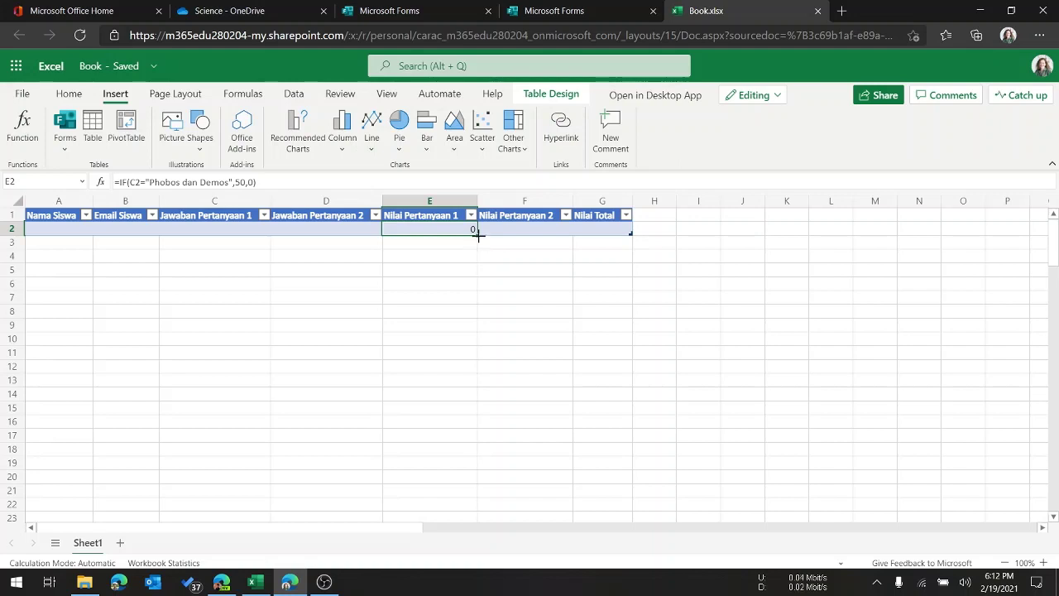
{"action": "left_click_drag", "start_coordinate": [477, 235], "coordinate": [539, 230]}
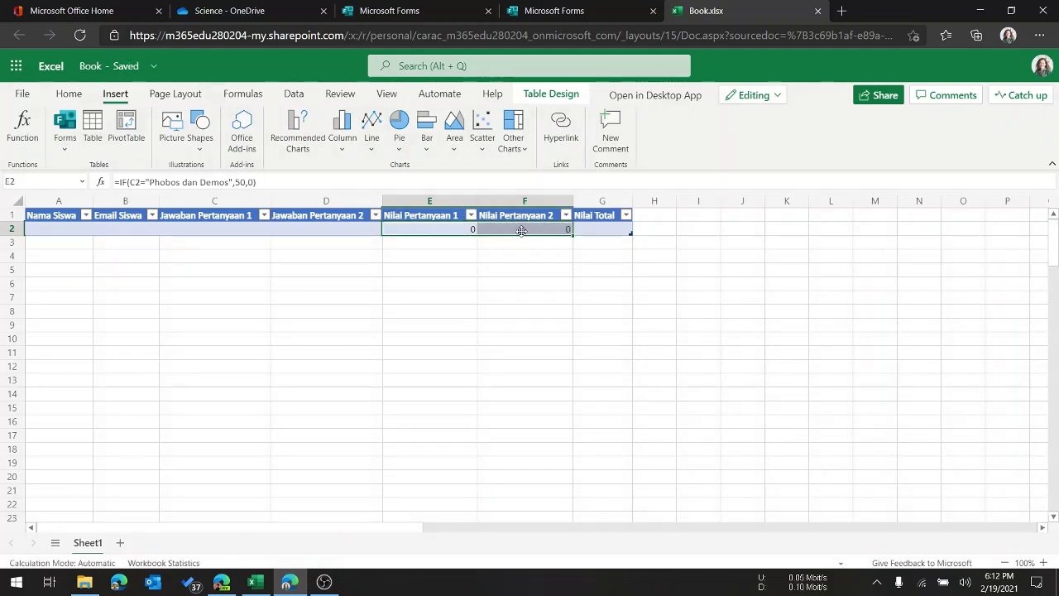
- Replace the correct answer in the Nilai Pertanyaan 2 formula in F2 with "Jupiter"
{"action": "left_click", "coordinate": [519, 231]}
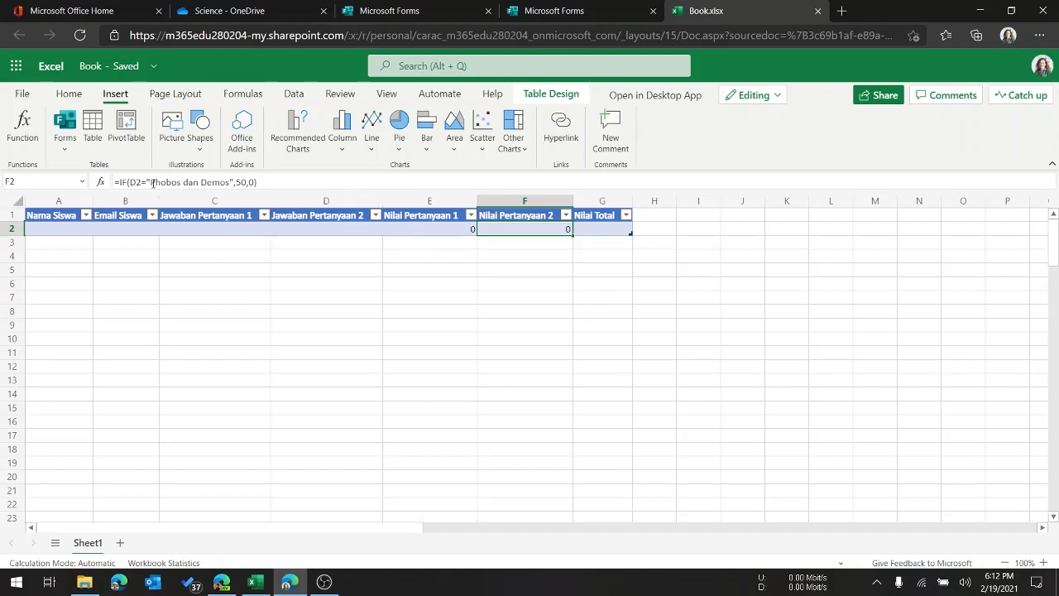
{"action": "left_click_drag", "start_coordinate": [153, 183], "coordinate": [229, 185]}
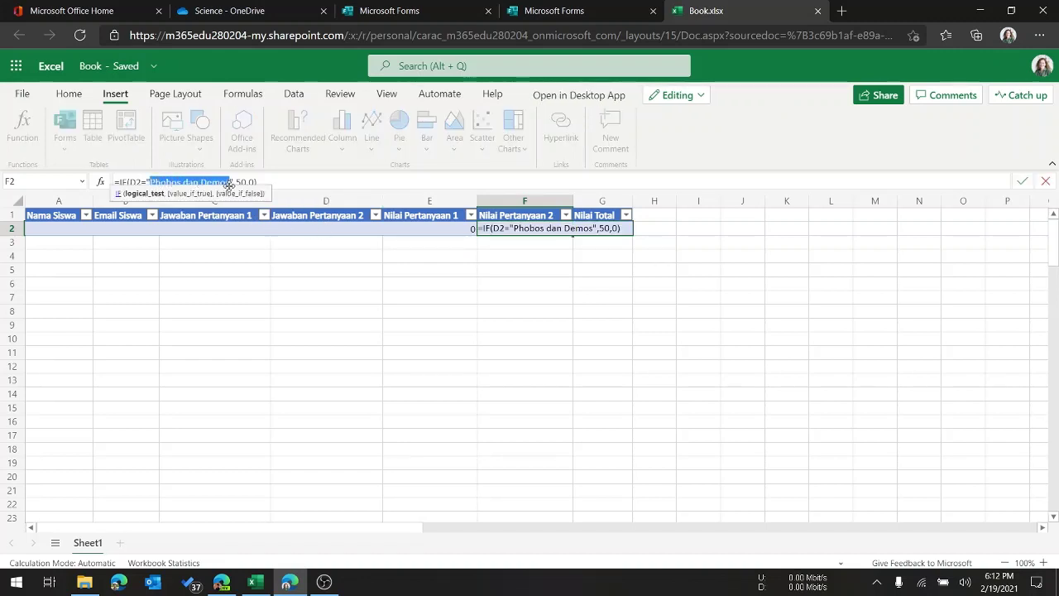
{"action": "key", "text": "BackSpace"}
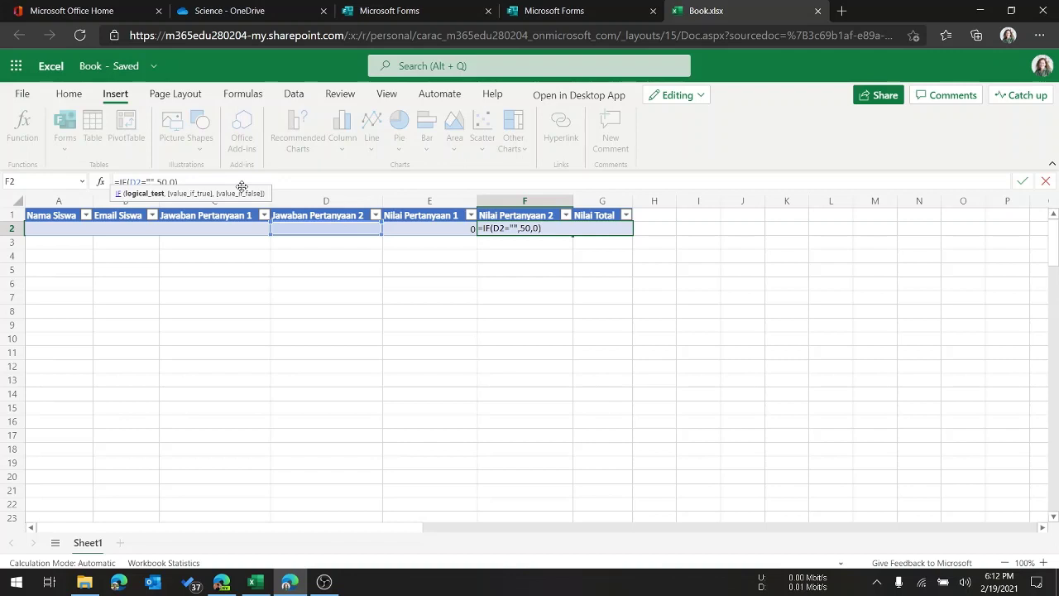
{"action": "type", "text": "Jupiter"}
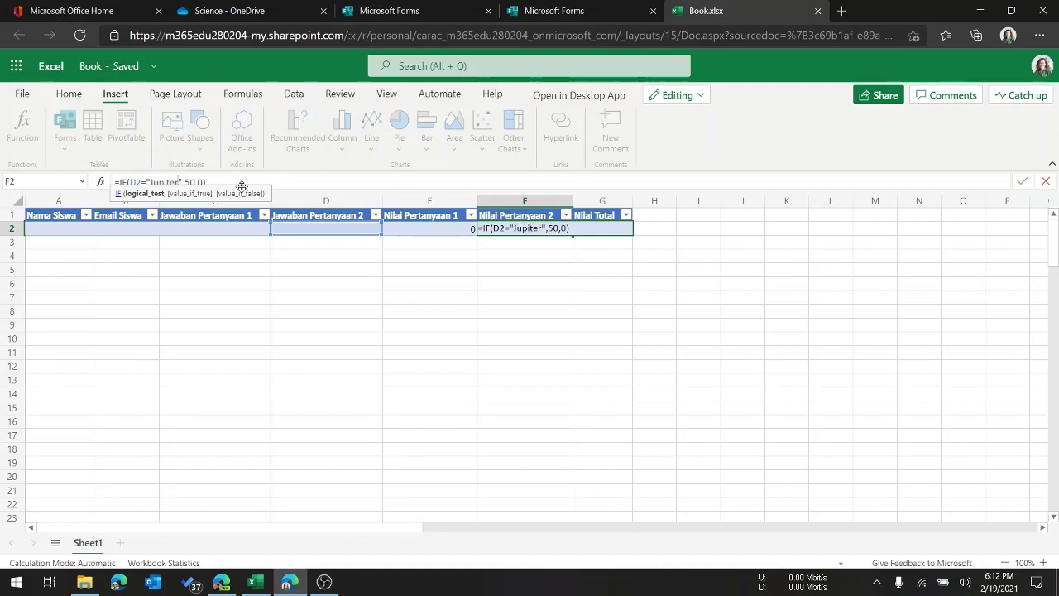
{"action": "key", "text": "Return"}
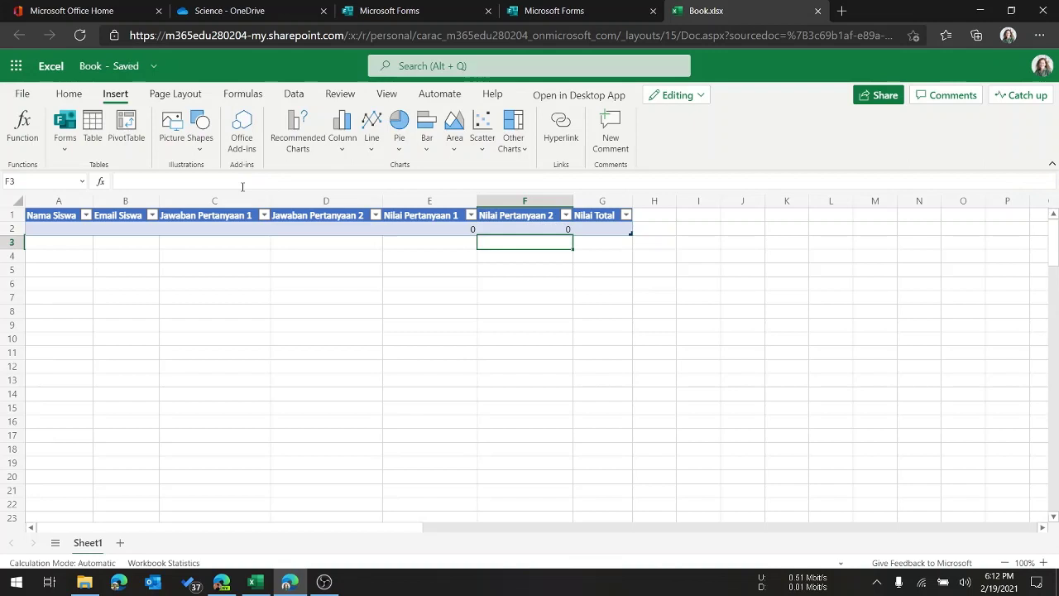
{"action": "left_click", "coordinate": [425, 230]}
{"action": "left_click", "coordinate": [487, 230]}
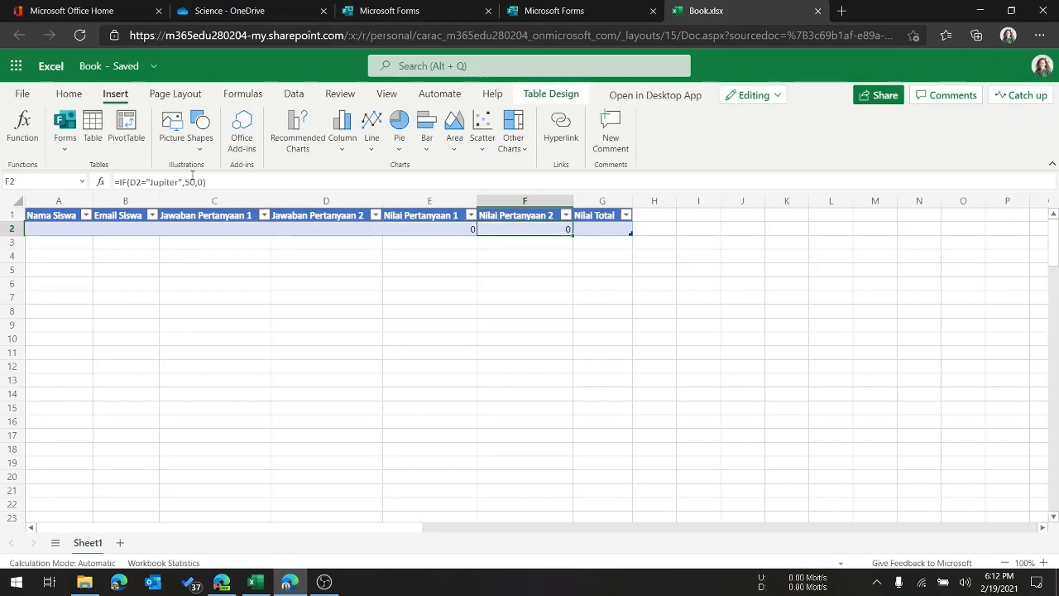
- Enter =SUM(E2:F2) in cell G2 to total both question scores under Nilai Total
{"action": "left_click", "coordinate": [582, 232]}
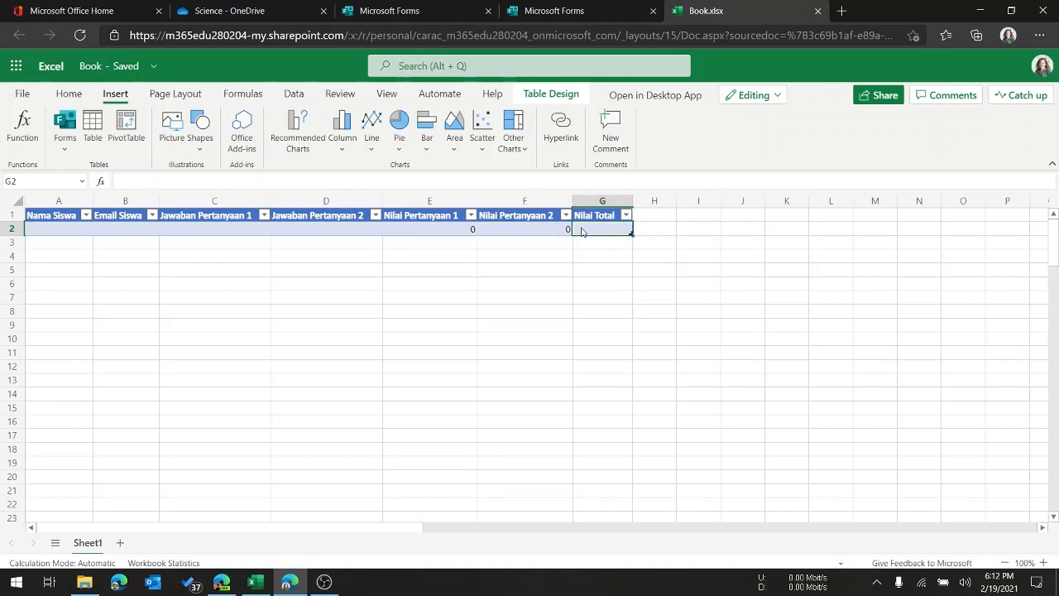
{"action": "type", "text": "="}
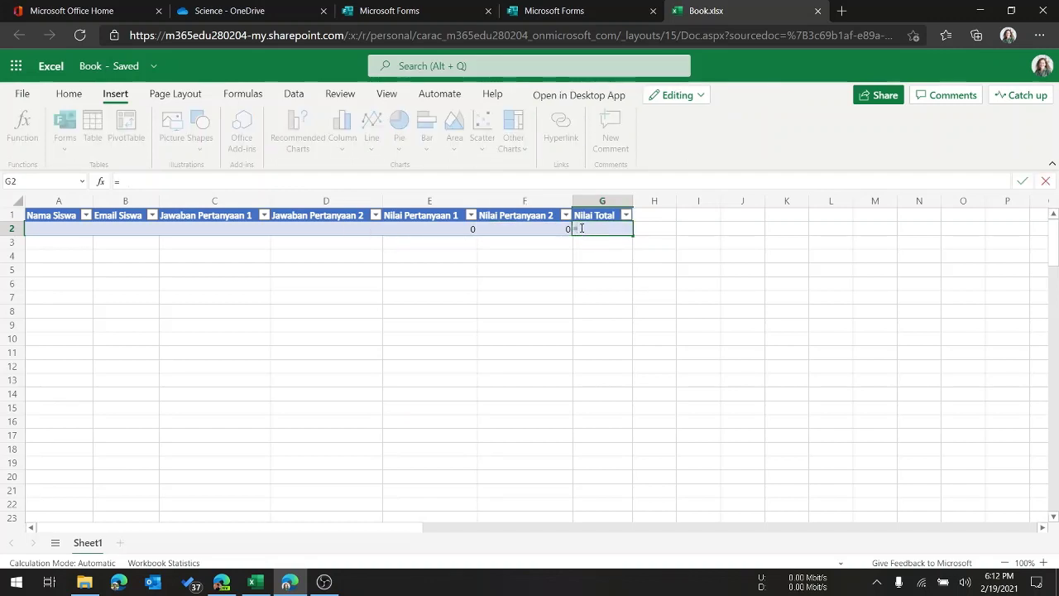
{"action": "type", "text": "sum("}
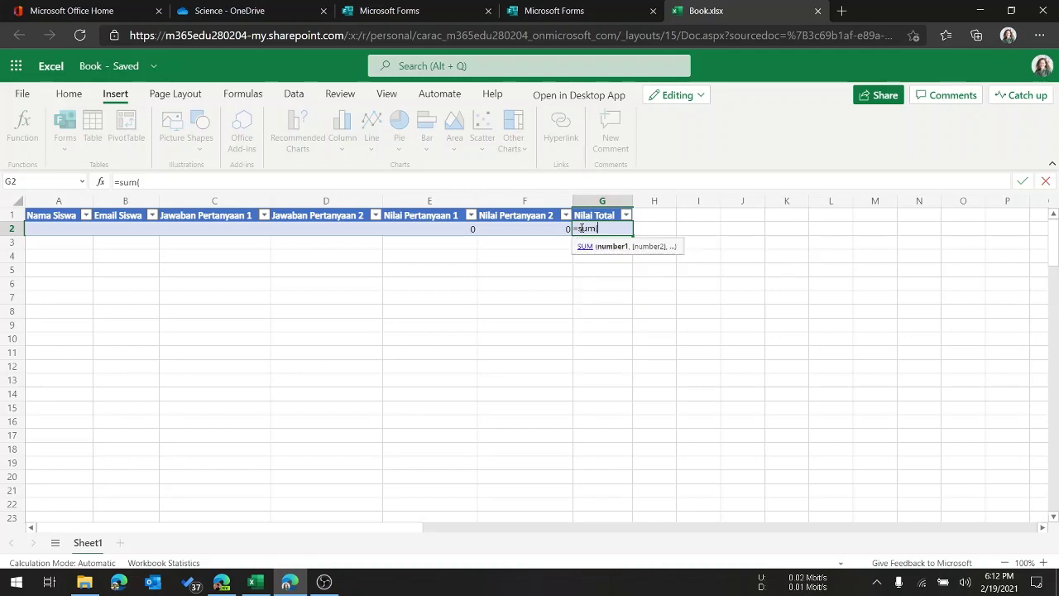
{"action": "left_click_drag", "start_coordinate": [458, 231], "coordinate": [535, 232]}
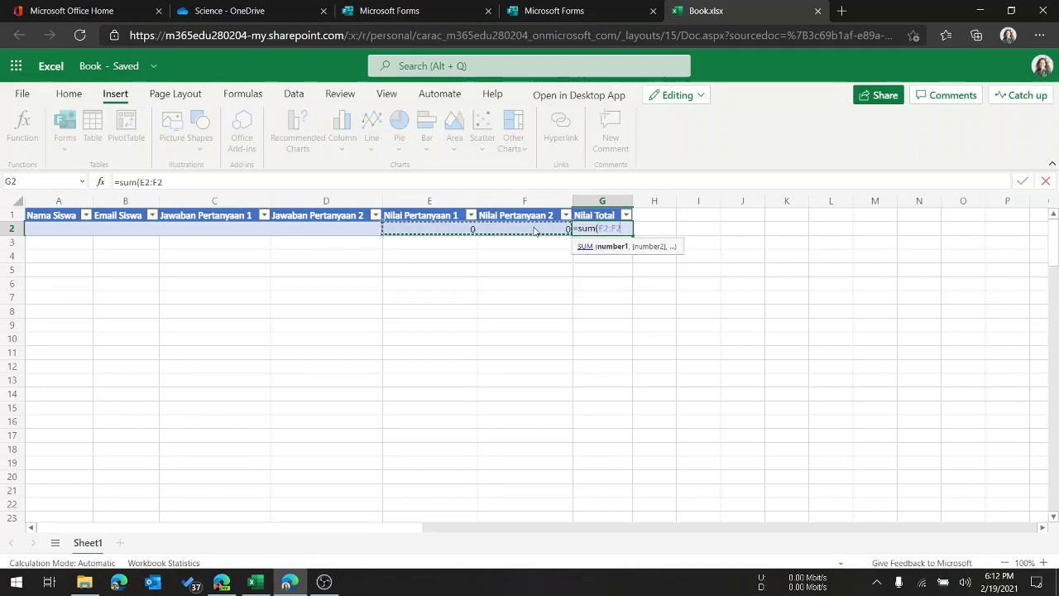
{"action": "type", "text": ")"}
{"action": "key", "text": "Return"}
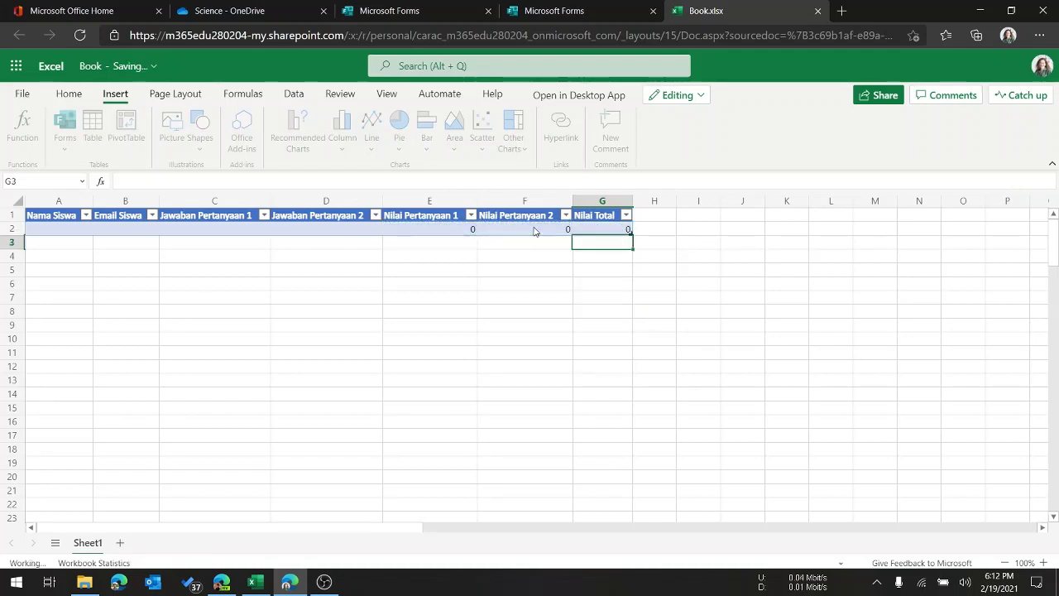
- Review the scoring formulas in E2 and F2, the answer cell C2, and the total formula in G2
{"action": "left_click", "coordinate": [583, 231]}
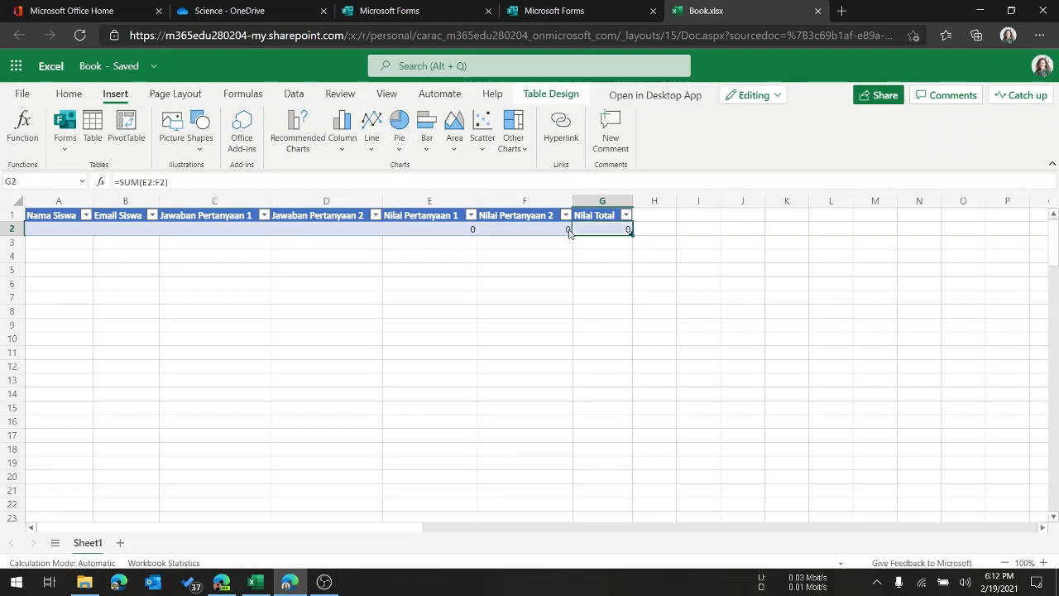
{"action": "left_click_drag", "start_coordinate": [425, 230], "coordinate": [614, 230]}
{"action": "left_click", "coordinate": [586, 254]}
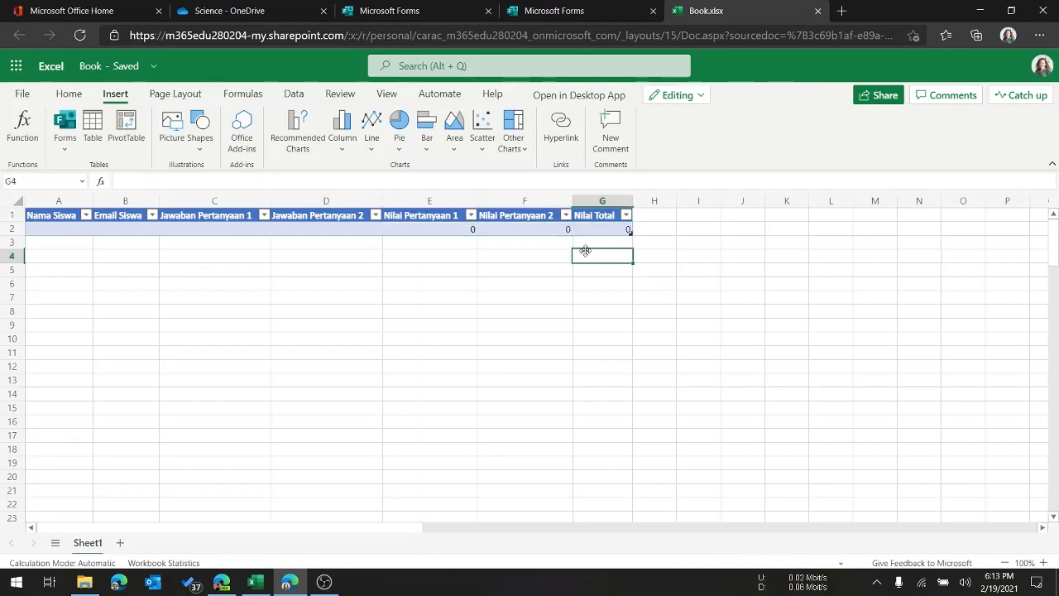
{"action": "left_click", "coordinate": [466, 230]}
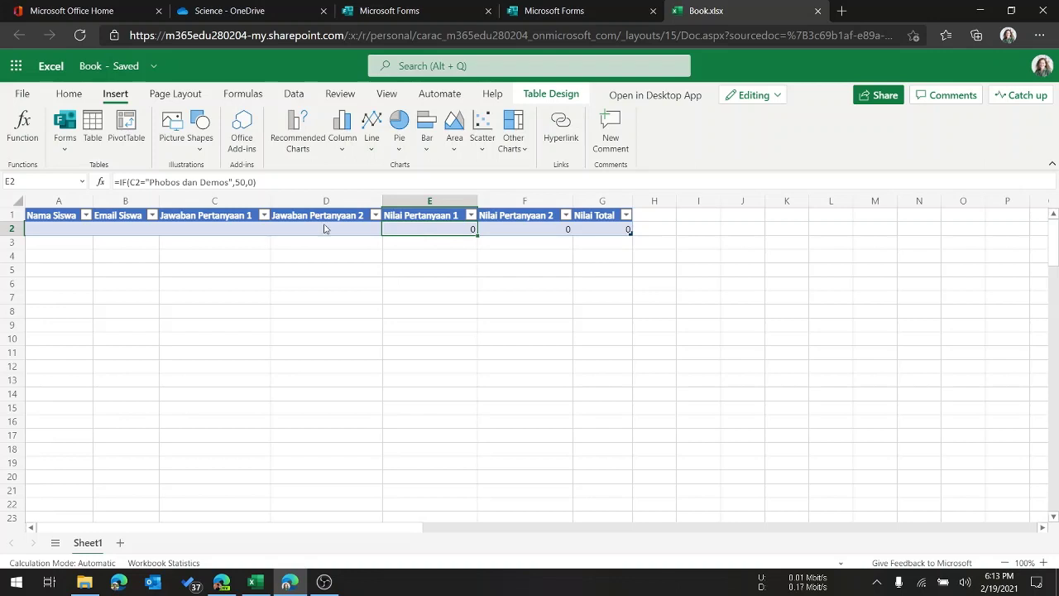
{"action": "left_click", "coordinate": [220, 226]}
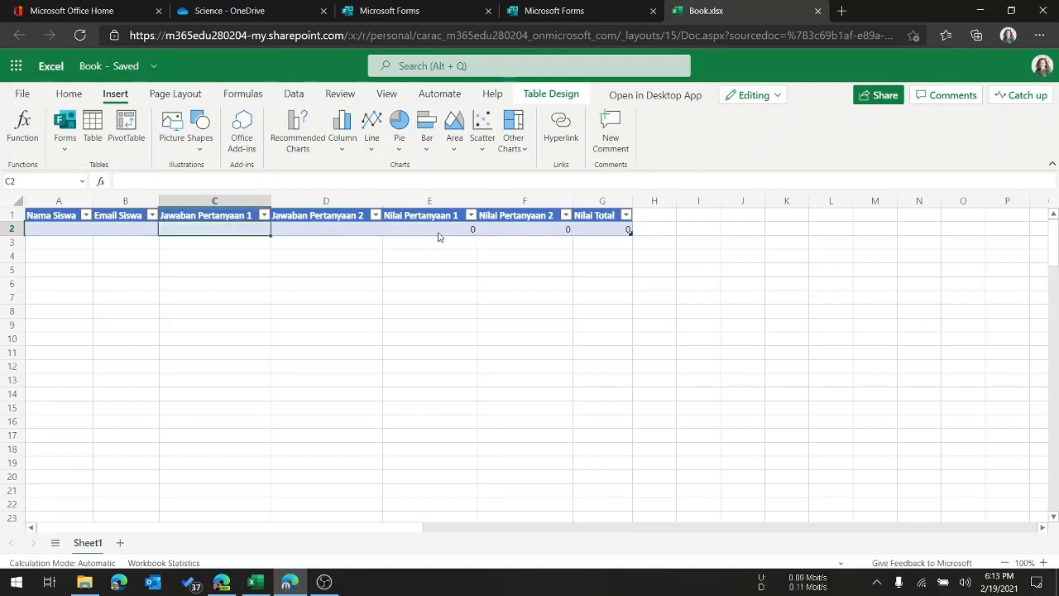
{"action": "left_click", "coordinate": [550, 234]}
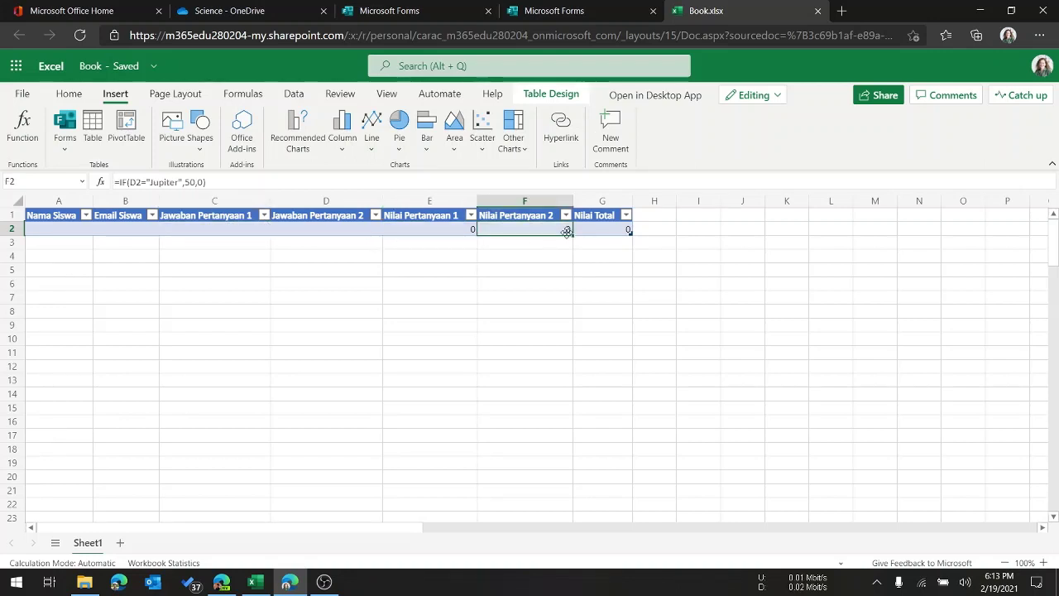
{"action": "left_click", "coordinate": [589, 236]}
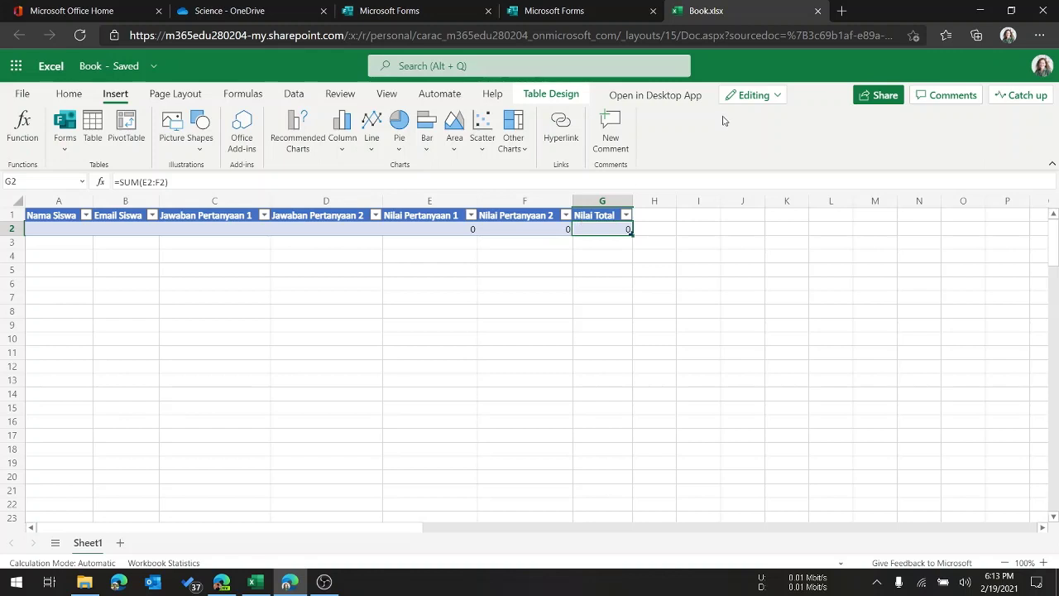
- Close the Book.xlsx workbook and make the Mars satellite question in the Soal Tata Surya 1 form required
{"action": "left_click", "coordinate": [818, 14]}
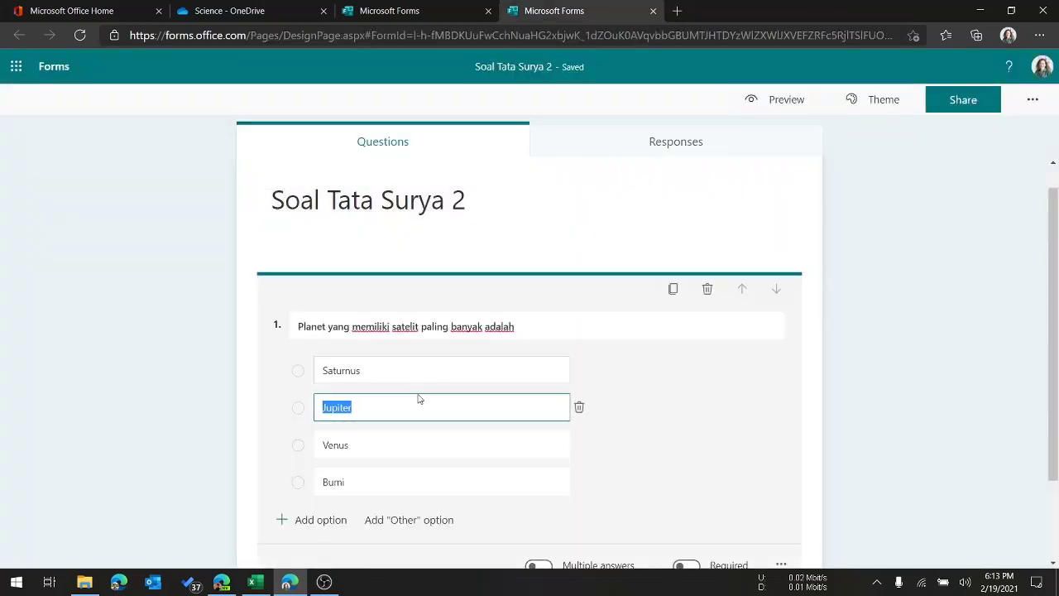
{"action": "left_click", "coordinate": [409, 14]}
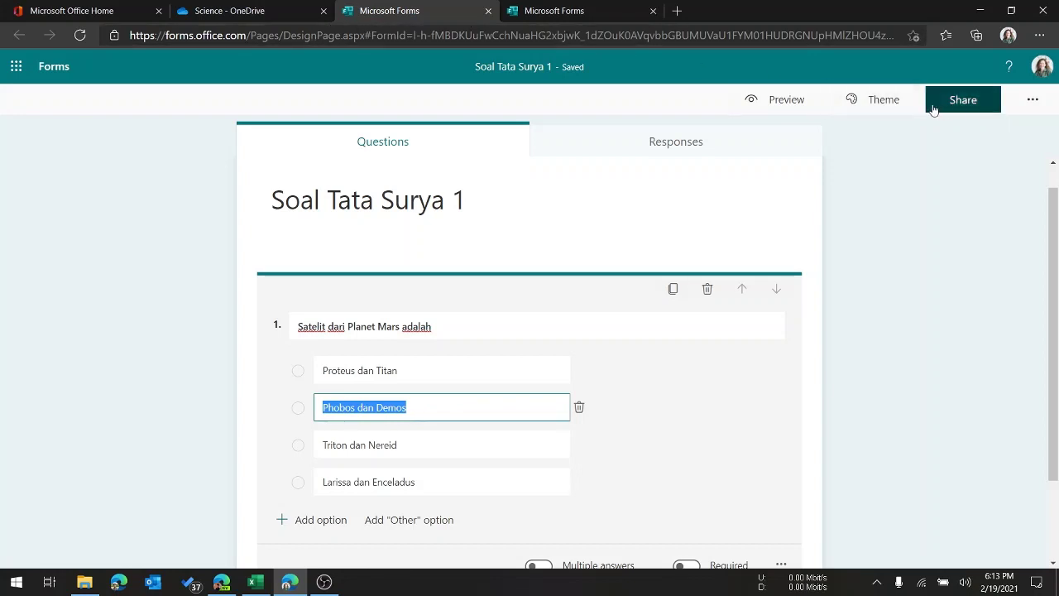
{"action": "scroll", "coordinate": [554, 296], "scroll_direction": "down", "scroll_amount": 1}
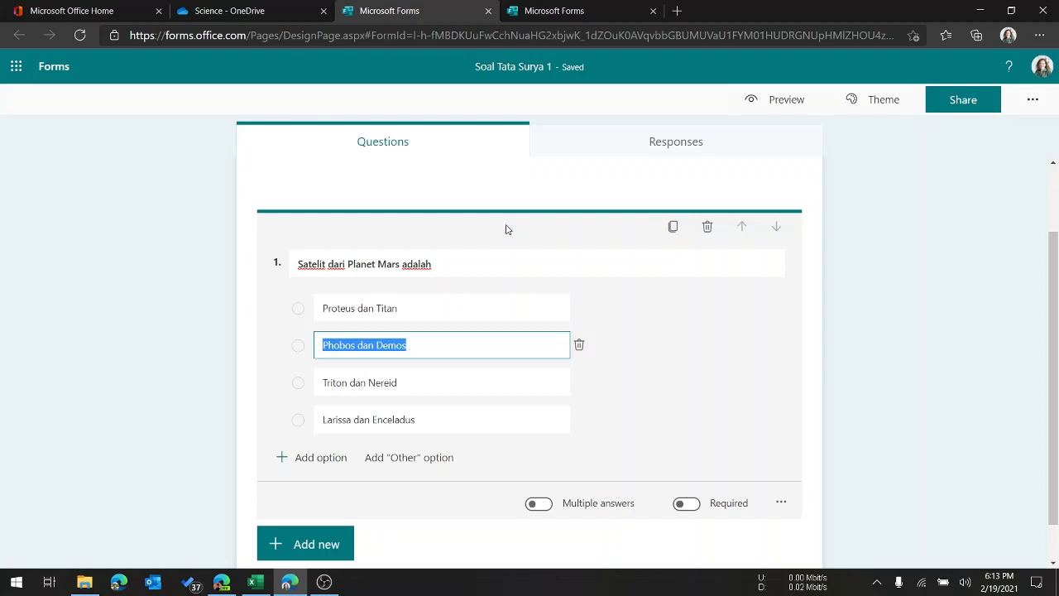
{"action": "scroll", "coordinate": [507, 229], "scroll_direction": "down", "scroll_amount": 1}
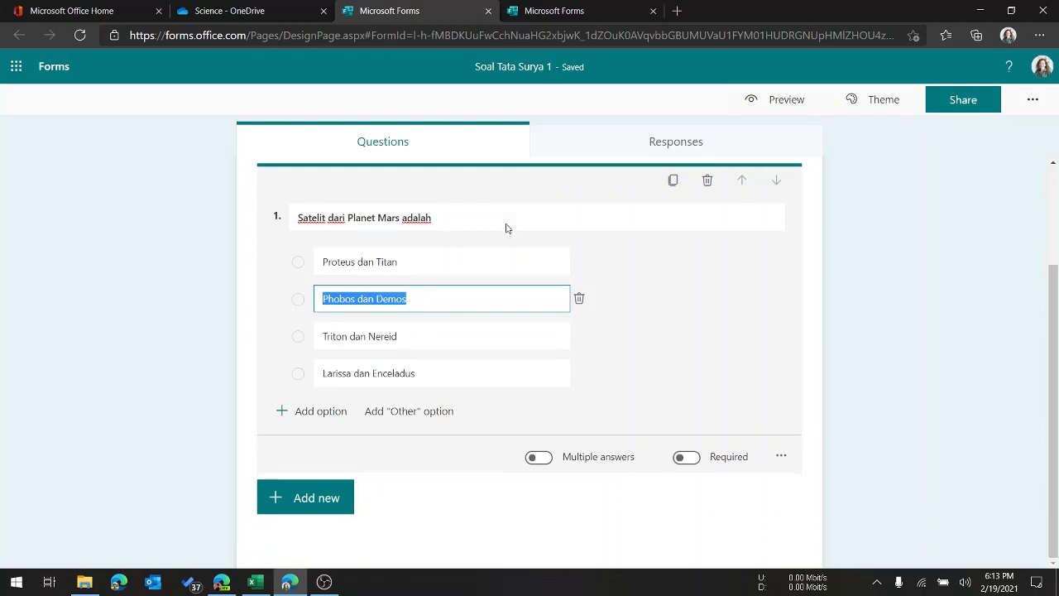
{"action": "left_click", "coordinate": [686, 458]}
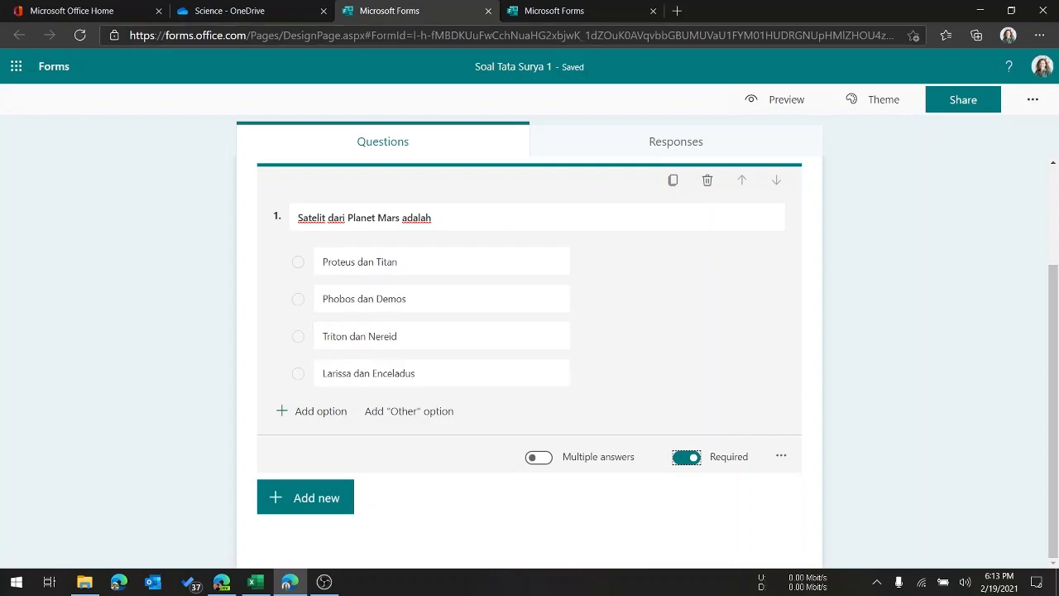
- Make the question about the planet with the most satellites in the Soal Tata Surya 2 form required
{"action": "left_click", "coordinate": [588, 9]}
{"action": "scroll", "coordinate": [629, 451], "scroll_direction": "down", "scroll_amount": 1}
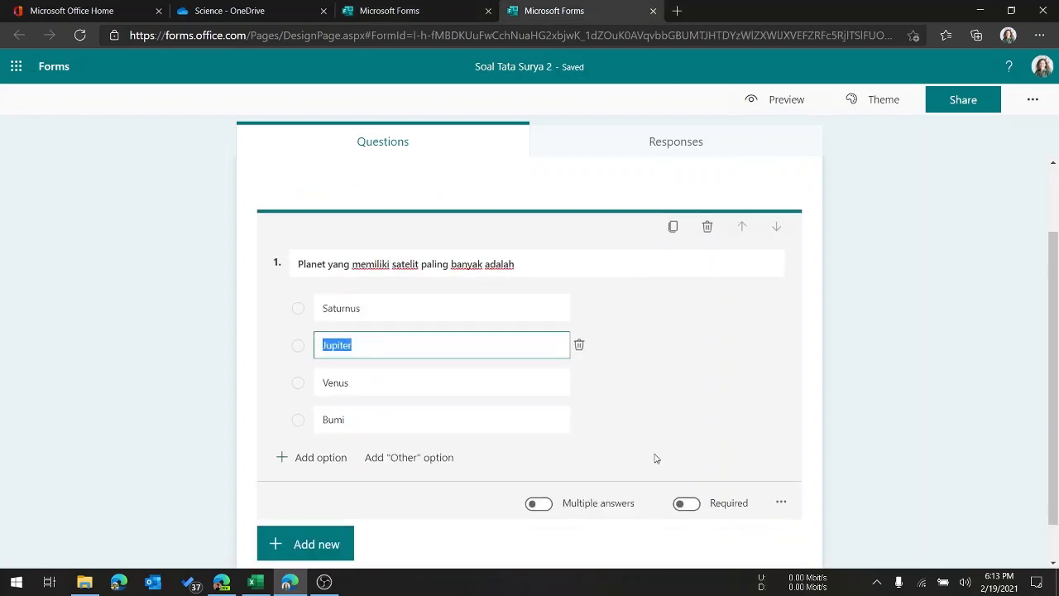
{"action": "left_click", "coordinate": [689, 508]}
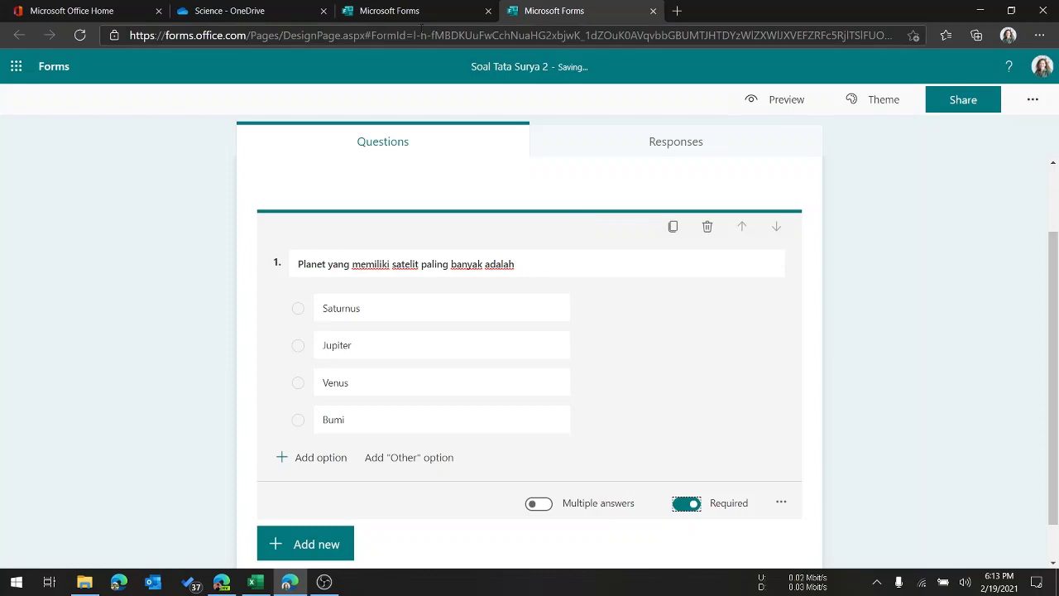
- Look over the two open forms and the files in the OneDrive Science folder
{"action": "left_click", "coordinate": [386, 16]}
{"action": "left_click", "coordinate": [242, 12]}
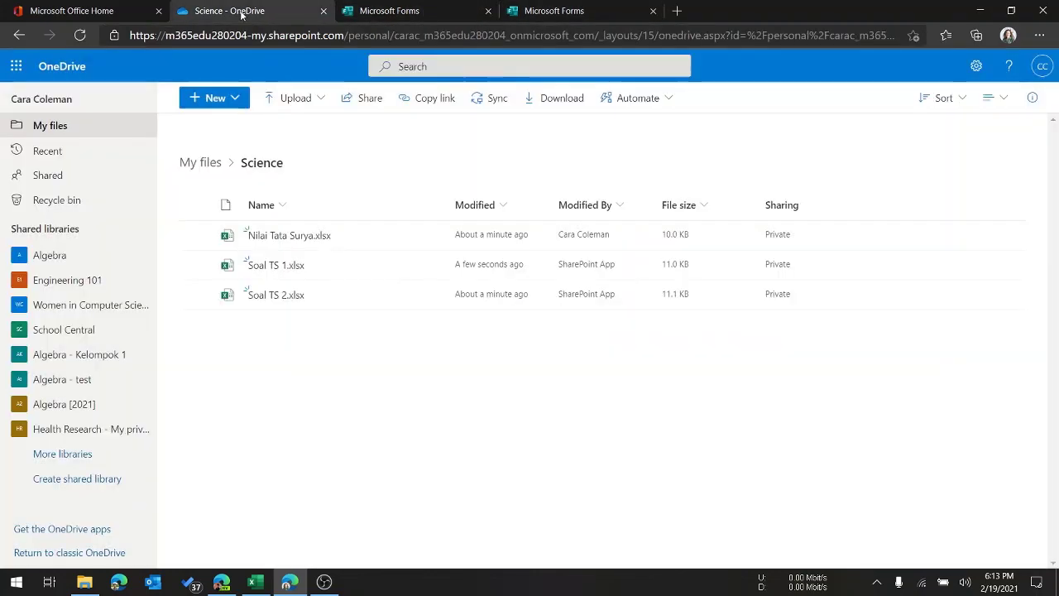
{"action": "left_click", "coordinate": [405, 11]}
{"action": "left_click", "coordinate": [589, 12]}
{"action": "left_click", "coordinate": [217, 11]}
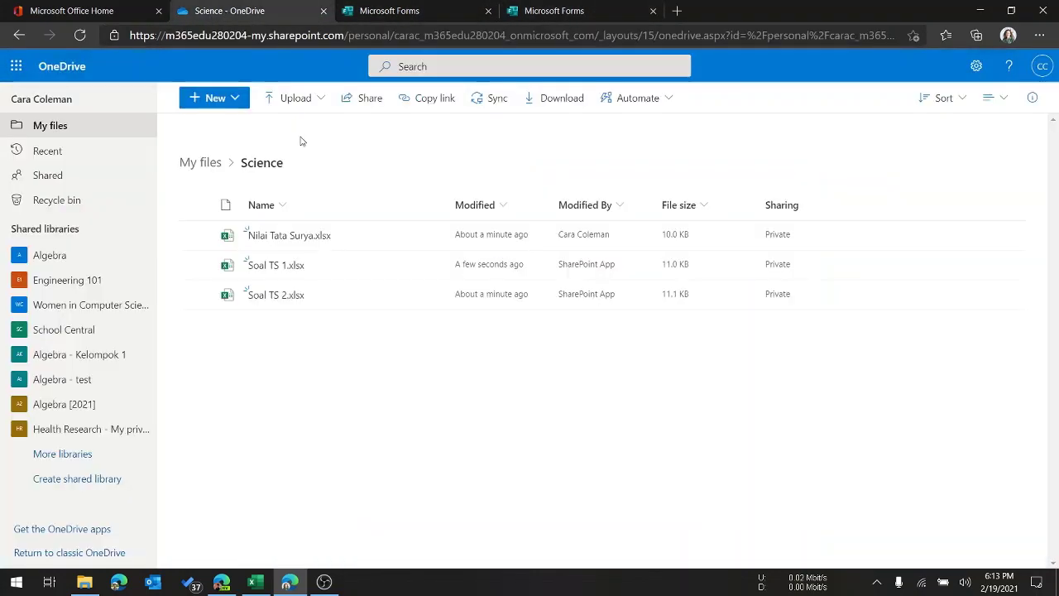
- From the Microsoft Office home page, open Stream in a new tab and display the full list of Office 365 apps
{"action": "left_click", "coordinate": [78, 10]}
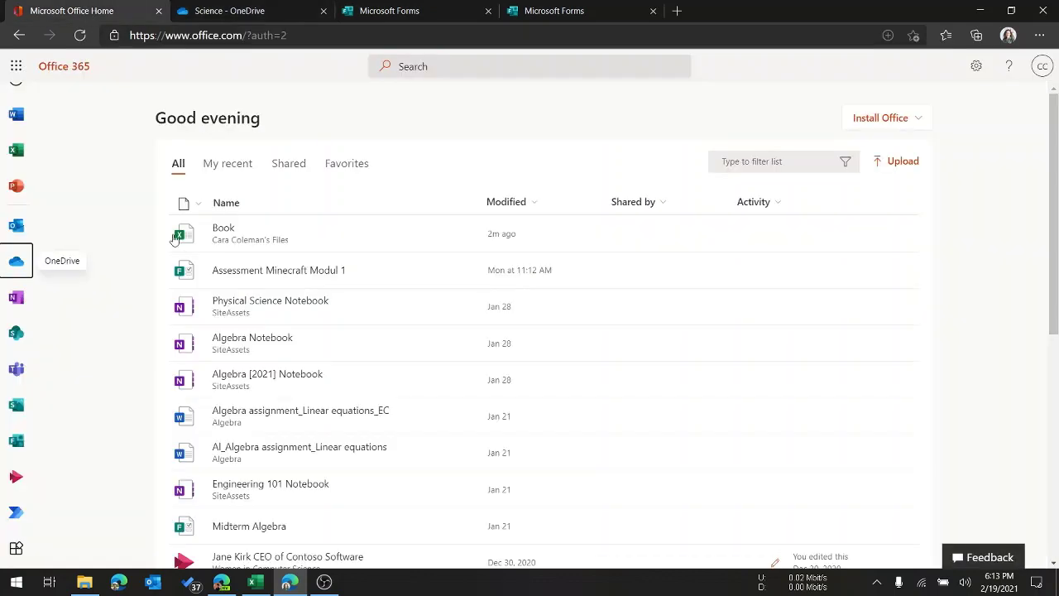
{"action": "left_click", "coordinate": [19, 477]}
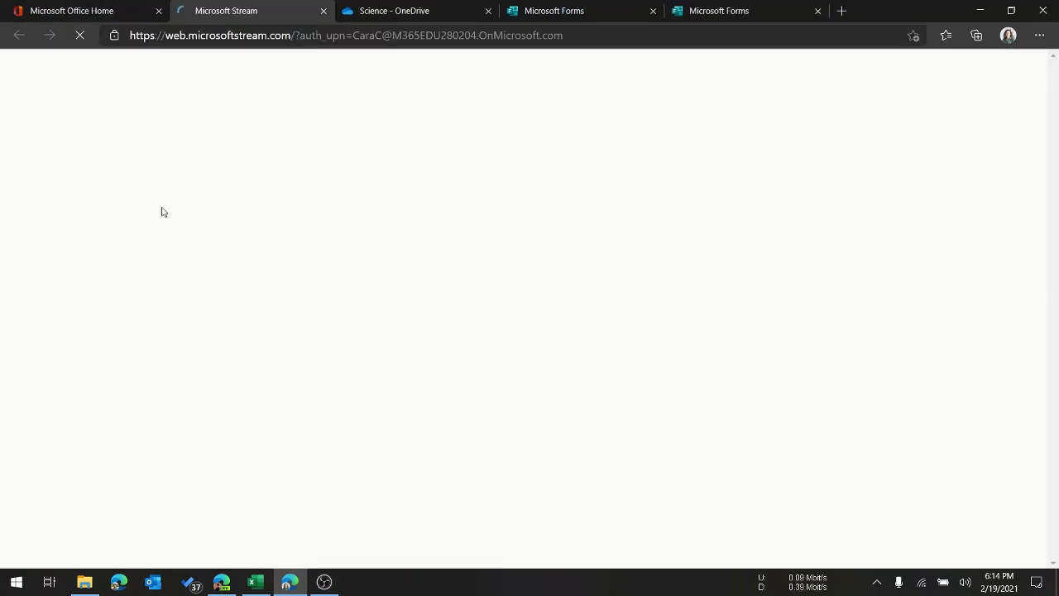
{"action": "left_click", "coordinate": [74, 10]}
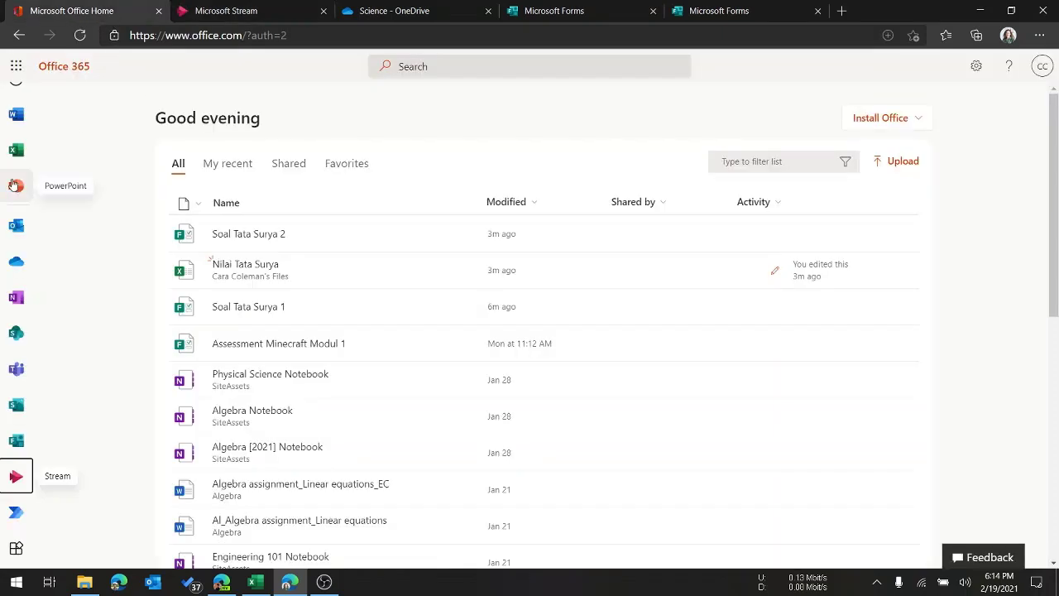
{"action": "scroll", "coordinate": [17, 273], "scroll_direction": "down", "scroll_amount": 1}
{"action": "scroll", "coordinate": [18, 348], "scroll_direction": "up", "scroll_amount": 1}
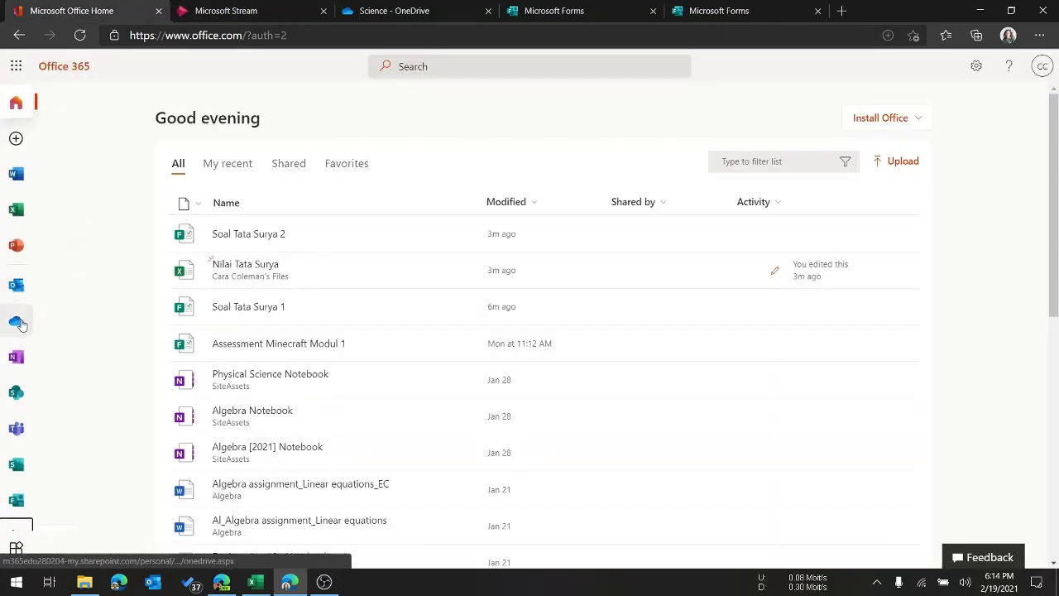
{"action": "scroll", "coordinate": [15, 397], "scroll_direction": "down", "scroll_amount": 1}
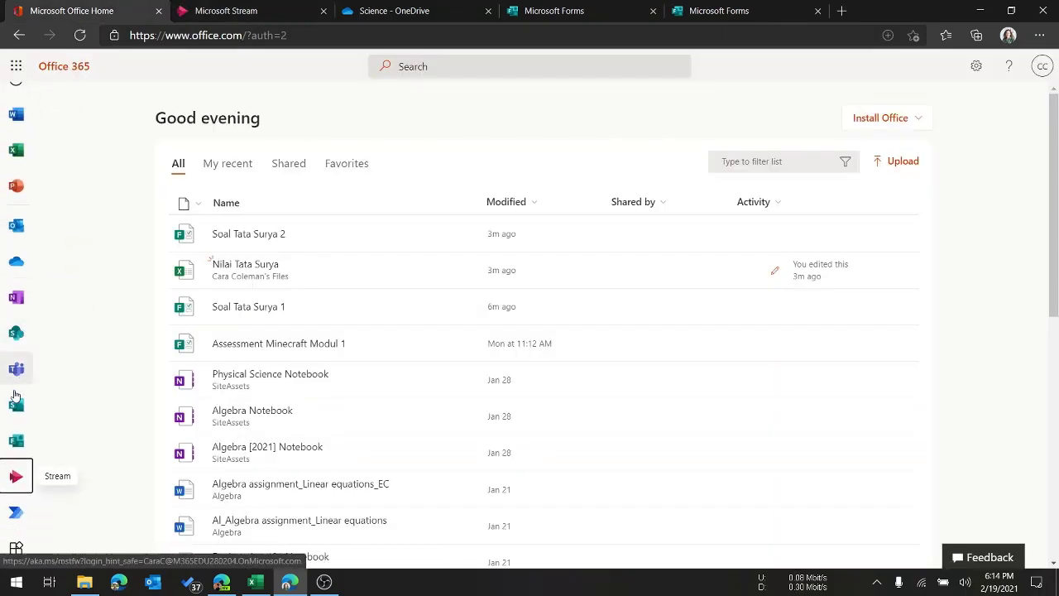
{"action": "left_click", "coordinate": [15, 549]}
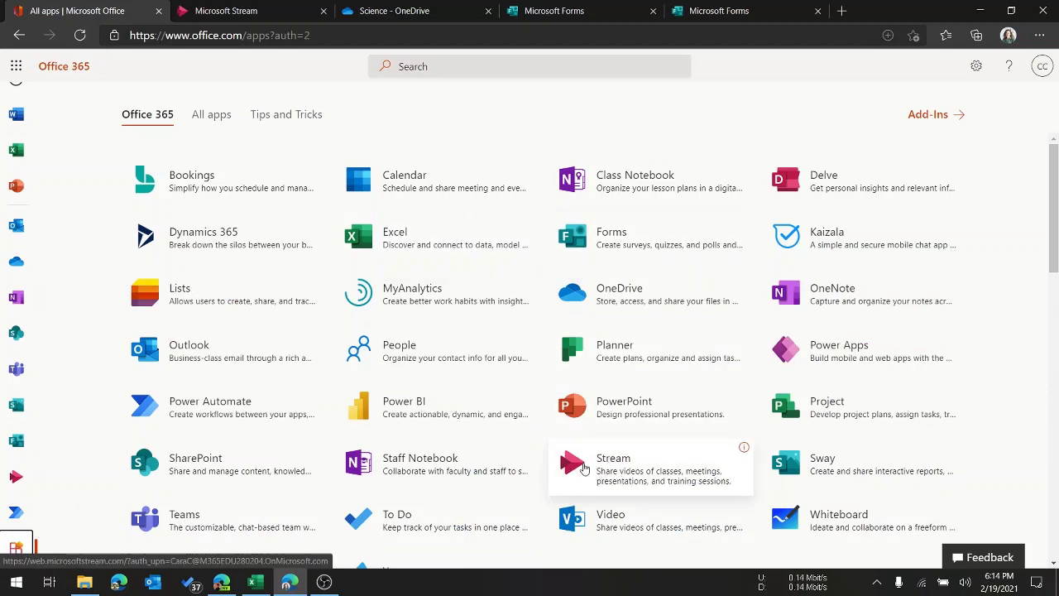
- Switch to Microsoft Stream and start creating a new video upload
{"action": "left_click", "coordinate": [583, 470]}
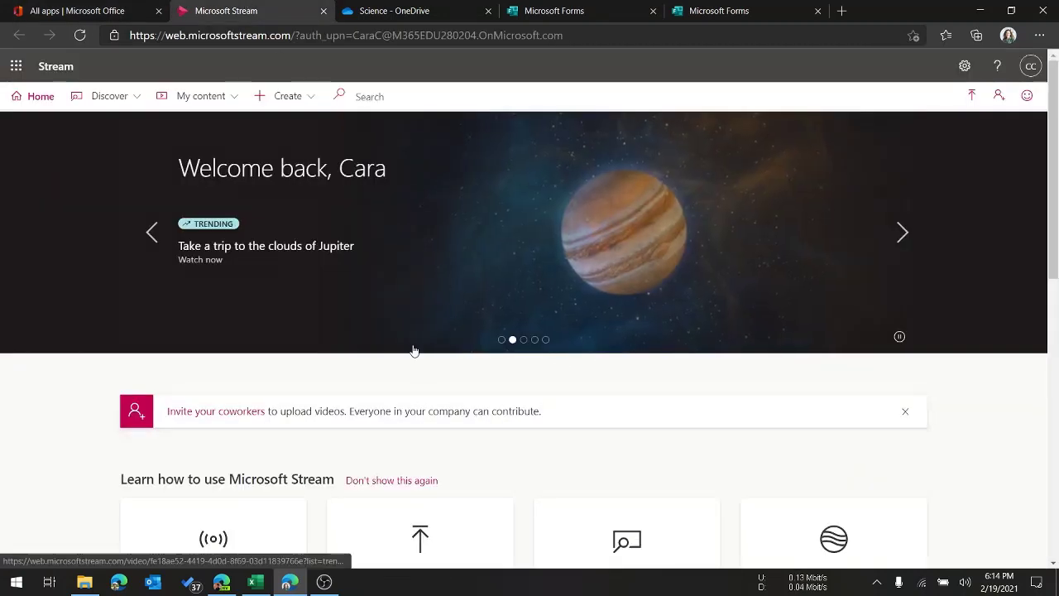
{"action": "scroll", "coordinate": [393, 328], "scroll_direction": "down", "scroll_amount": 1}
{"action": "scroll", "coordinate": [393, 328], "scroll_direction": "up", "scroll_amount": 1}
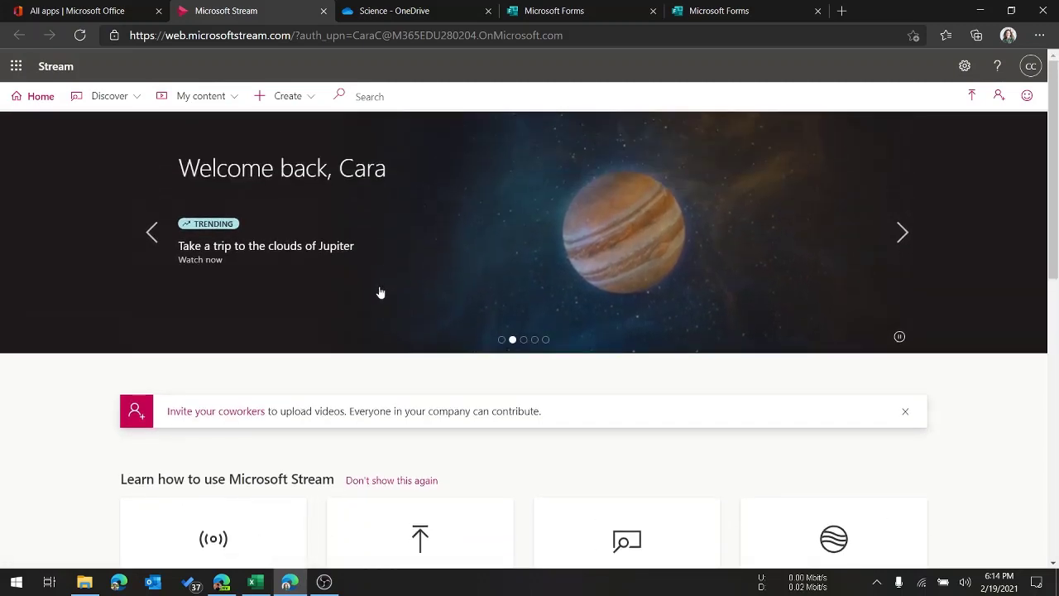
{"action": "left_click", "coordinate": [282, 96]}
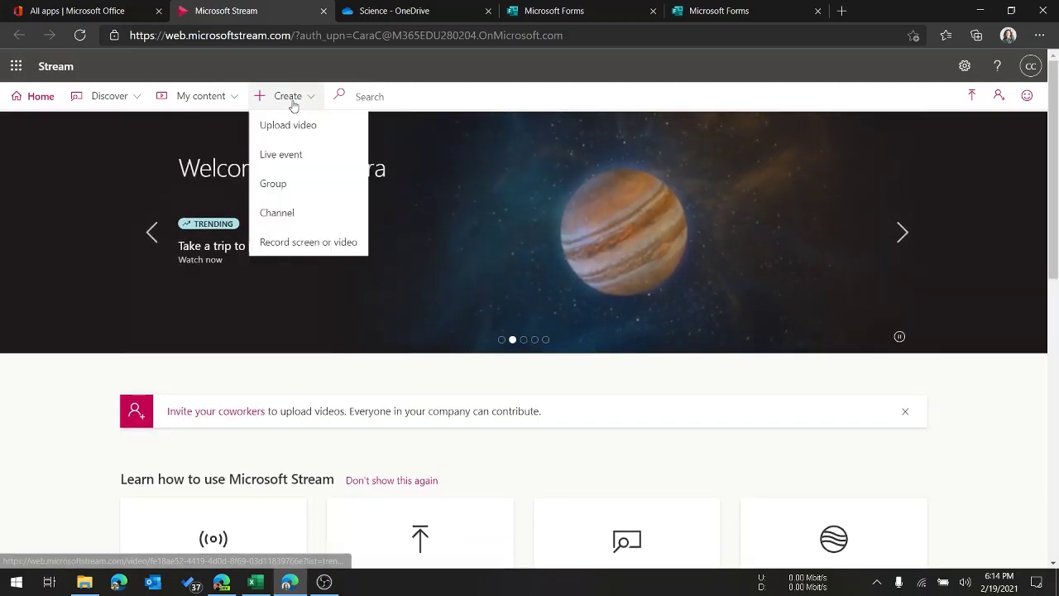
{"action": "left_click", "coordinate": [326, 127]}
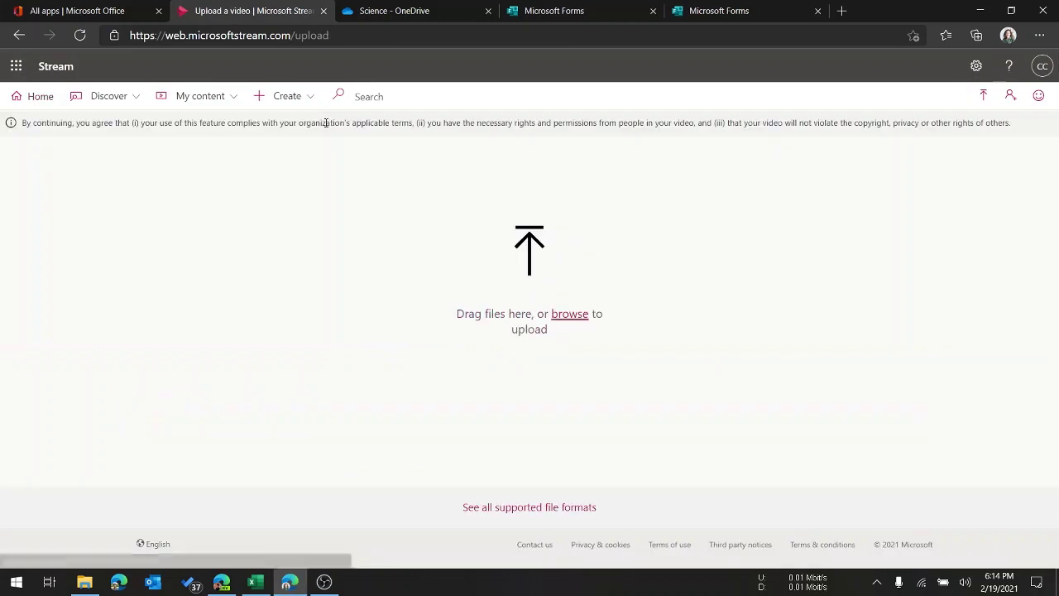
- Choose the Urutan Planet di Dalam Sistem Tata Surya video from the Videos folder for upload
{"action": "left_click", "coordinate": [571, 315]}
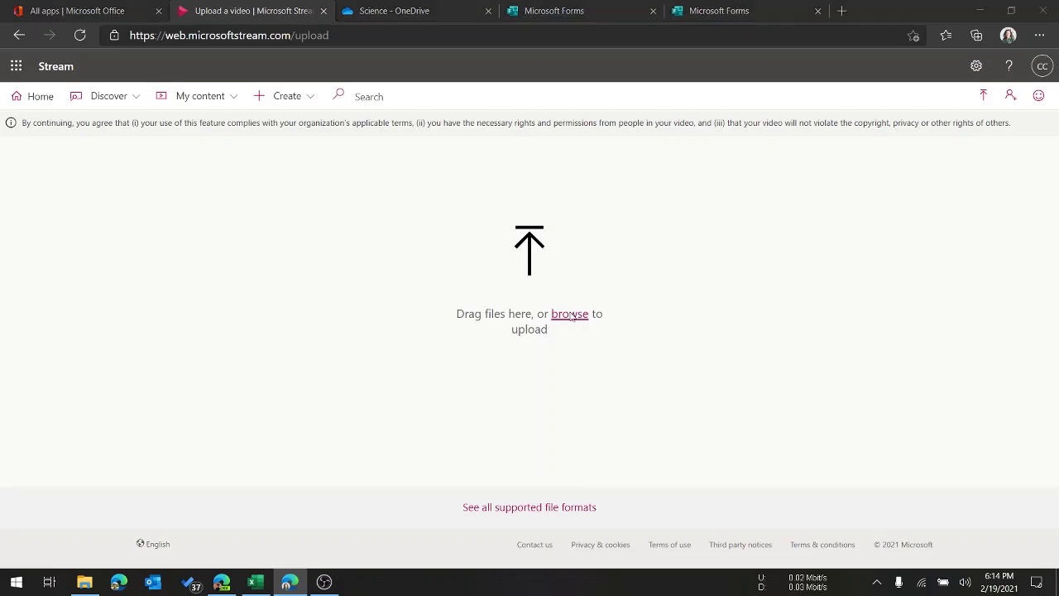
{"action": "scroll", "coordinate": [538, 372], "scroll_direction": "down", "scroll_amount": 3}
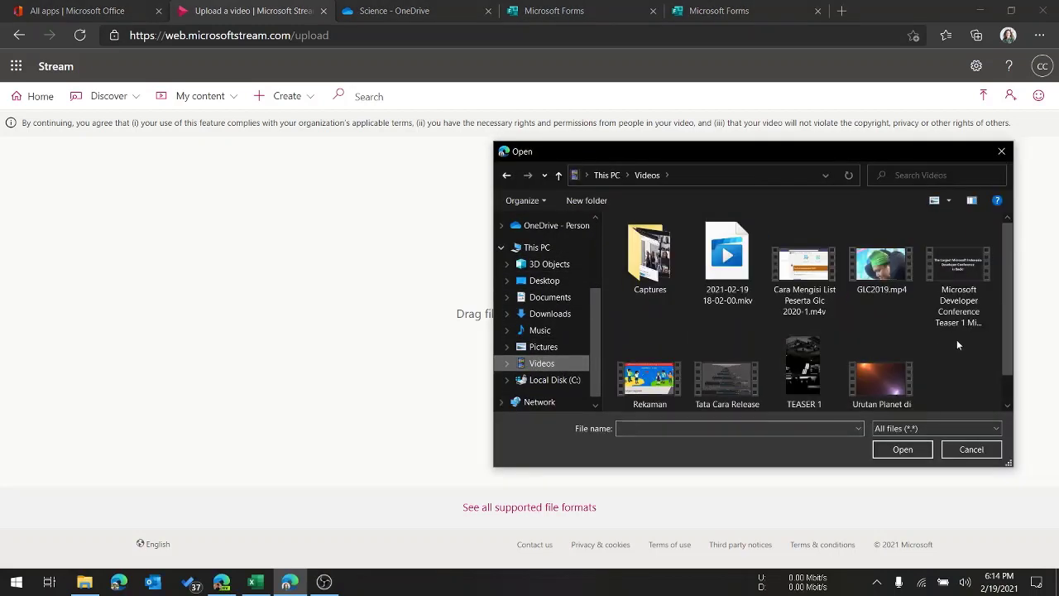
{"action": "scroll", "coordinate": [910, 347], "scroll_direction": "down", "scroll_amount": 1}
{"action": "double_click", "coordinate": [894, 355]}
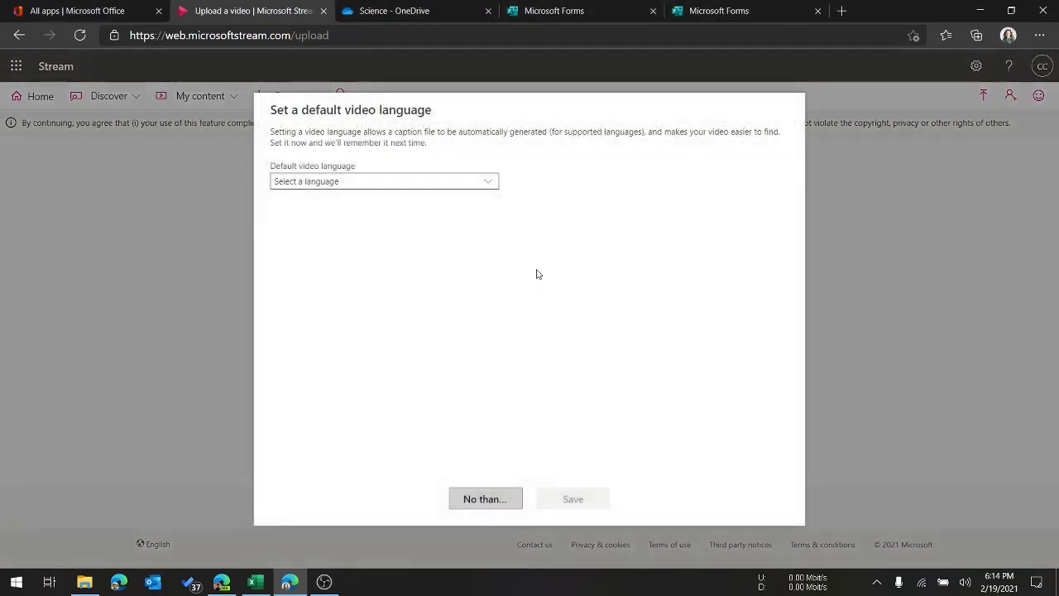
- Set the default video language to Indonesian and save it
{"action": "left_click", "coordinate": [483, 189]}
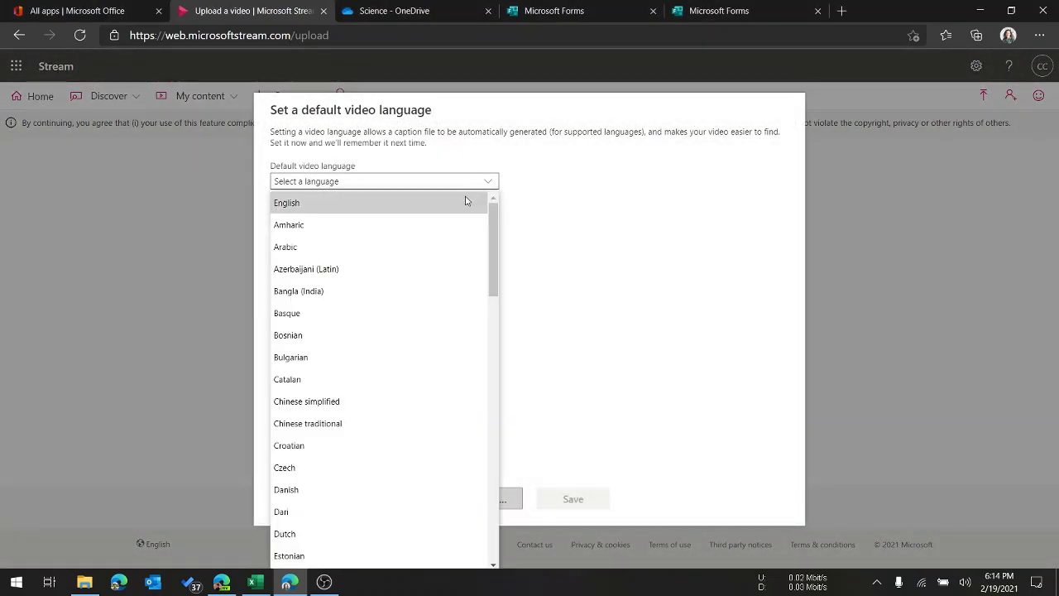
{"action": "scroll", "coordinate": [425, 326], "scroll_direction": "down", "scroll_amount": 4}
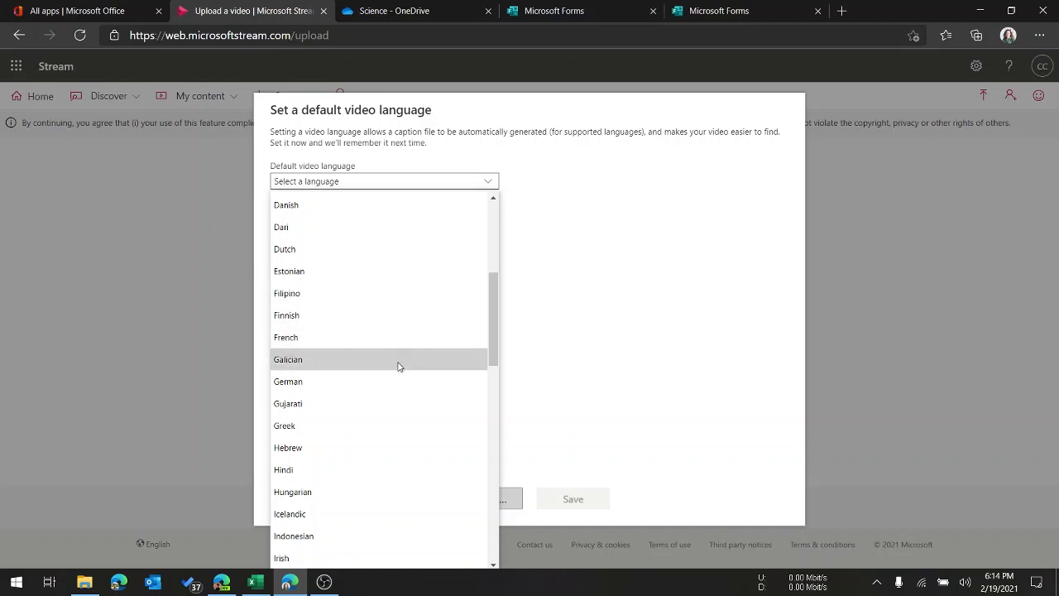
{"action": "left_click", "coordinate": [380, 478]}
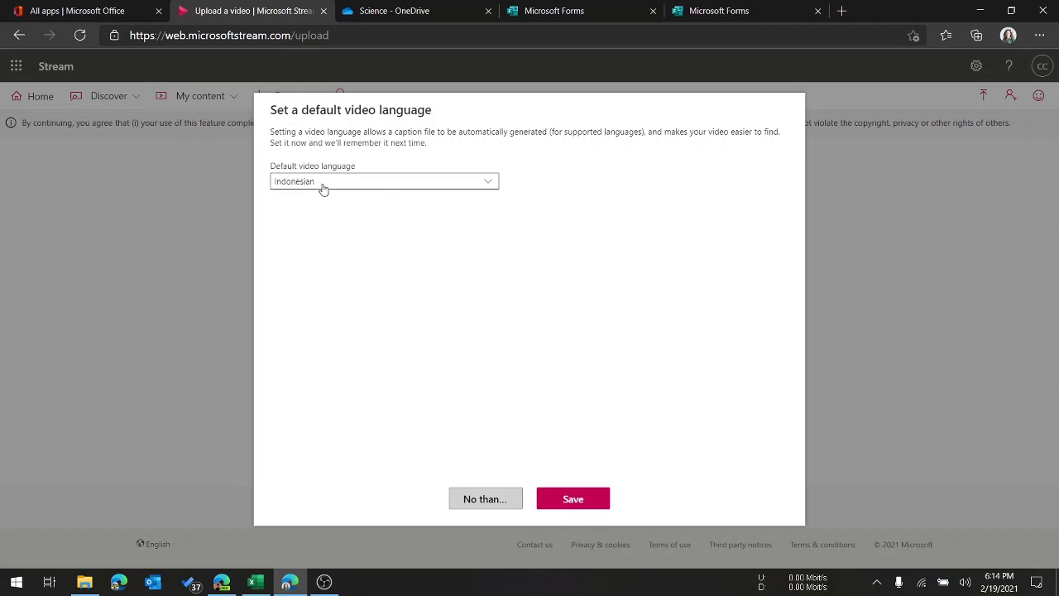
{"action": "left_click", "coordinate": [573, 499]}
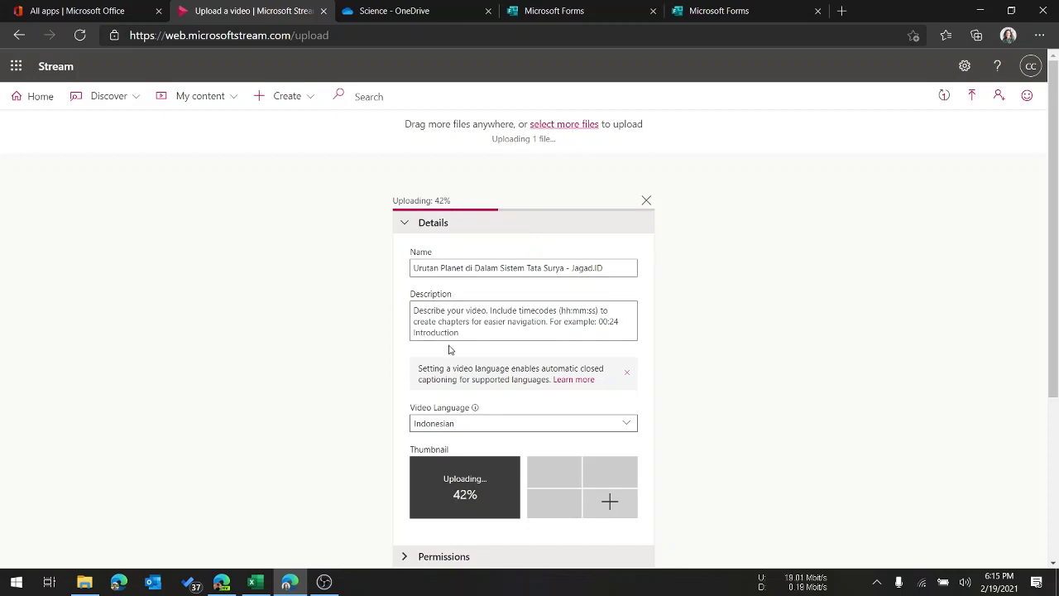
- Review the uploading video's details and its permissions, including the company-wide viewing setting and the kinds of recipients it can be shared with
{"action": "scroll", "coordinate": [408, 361], "scroll_direction": "down", "scroll_amount": 1}
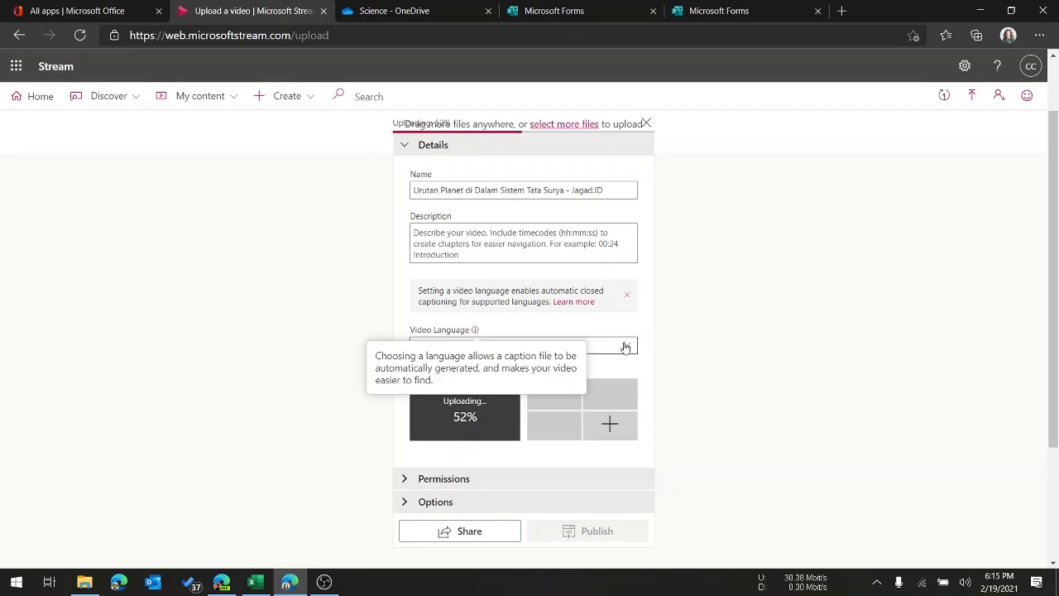
{"action": "left_click", "coordinate": [513, 254]}
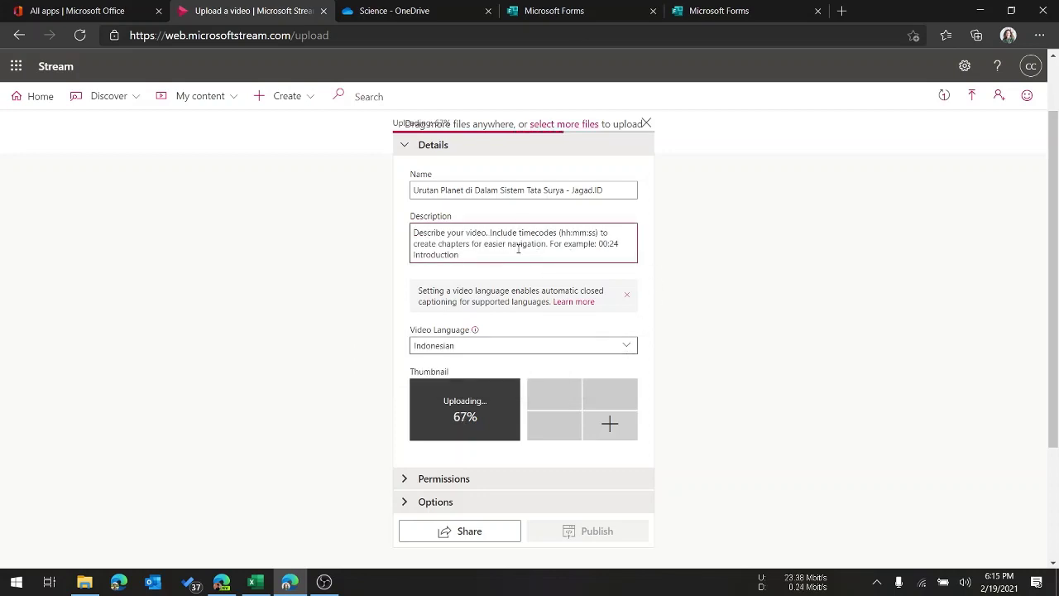
{"action": "scroll", "coordinate": [519, 248], "scroll_direction": "down", "scroll_amount": 1}
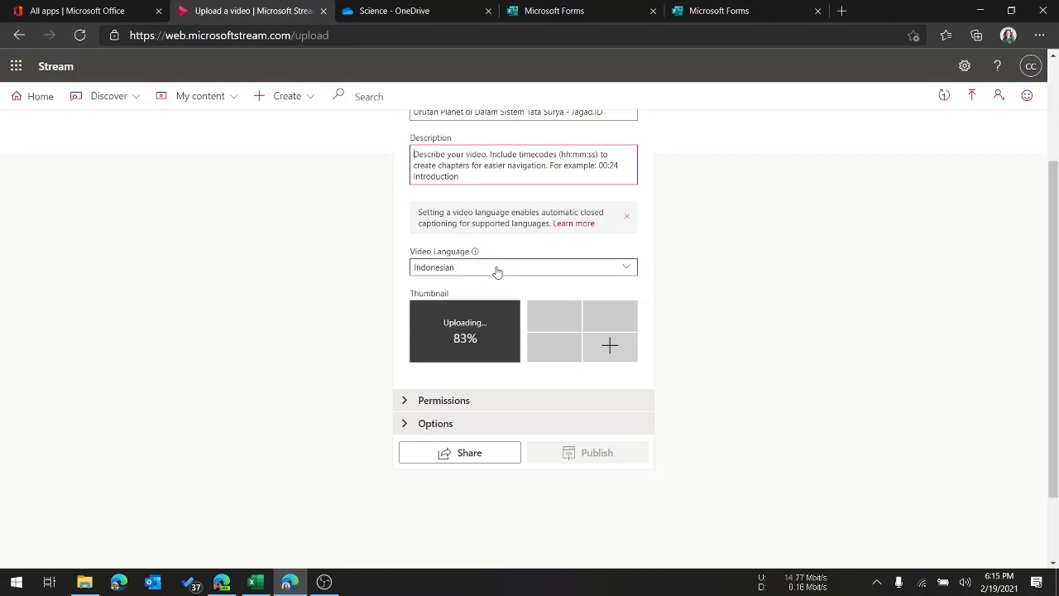
{"action": "scroll", "coordinate": [654, 300], "scroll_direction": "down", "scroll_amount": 1}
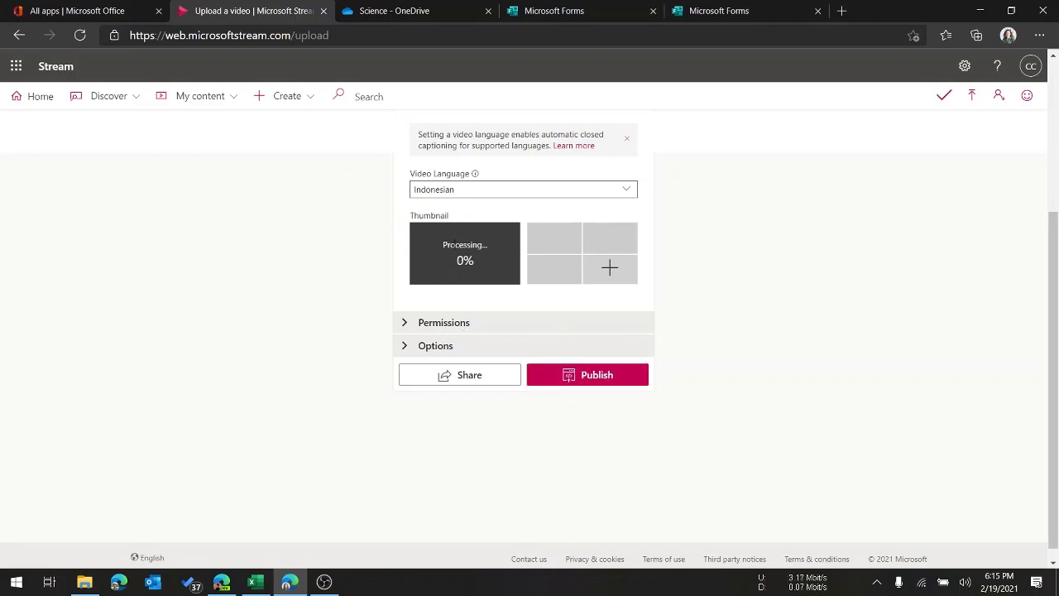
{"action": "left_click", "coordinate": [457, 324]}
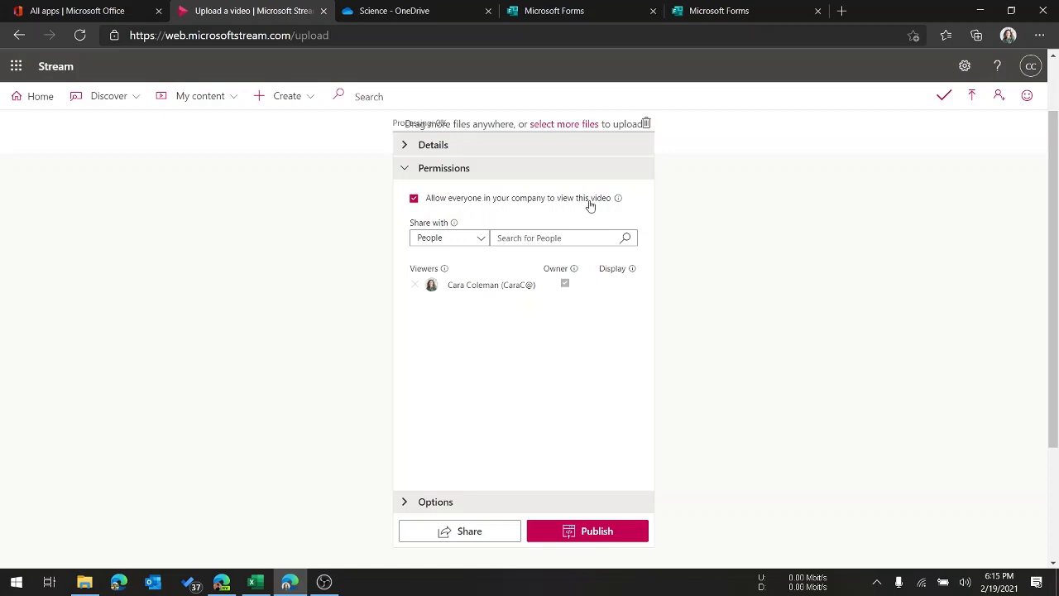
{"action": "left_click", "coordinate": [473, 239]}
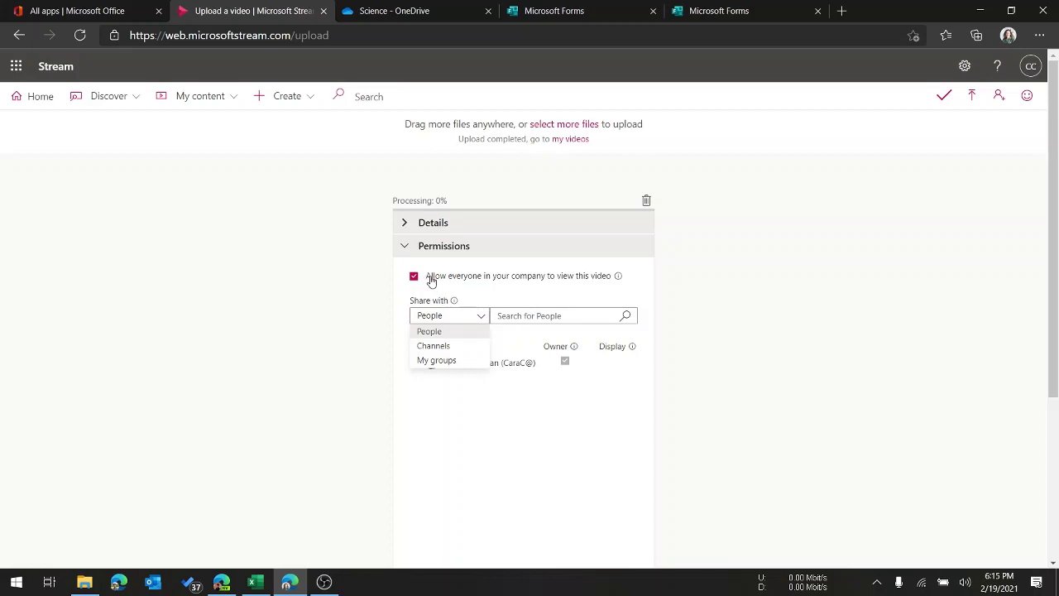
{"action": "mouse_move", "coordinate": [618, 275]}
{"action": "scroll", "coordinate": [654, 314], "scroll_direction": "down", "scroll_amount": 3}
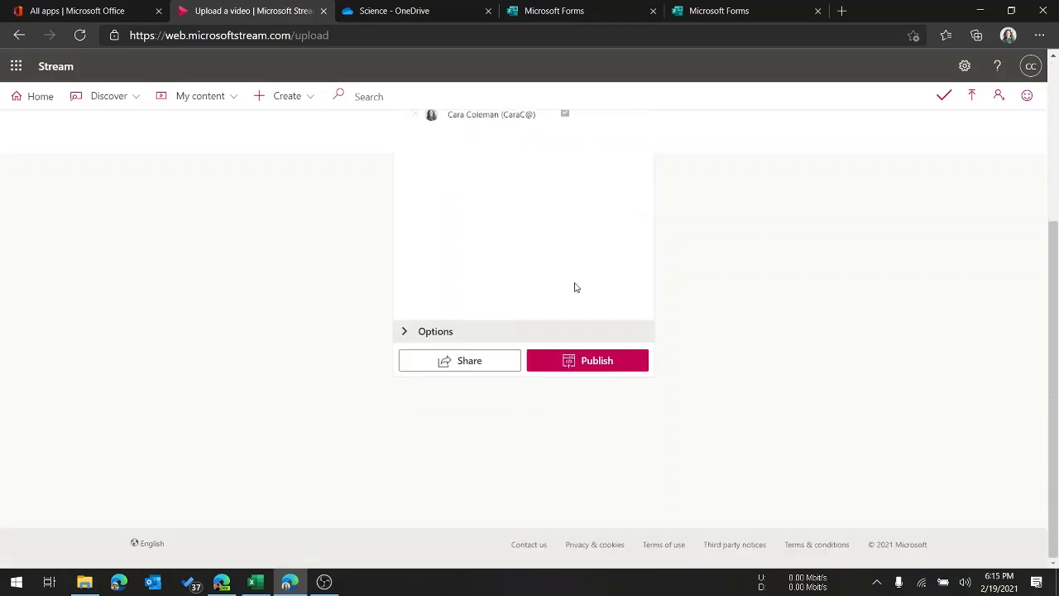
{"action": "scroll", "coordinate": [538, 323], "scroll_direction": "up", "scroll_amount": 2}
{"action": "scroll", "coordinate": [500, 358], "scroll_direction": "down", "scroll_amount": 1}
- Check the video's comment, noise suppression, caption and subtitle options, and publish the video
{"action": "left_click", "coordinate": [449, 406]}
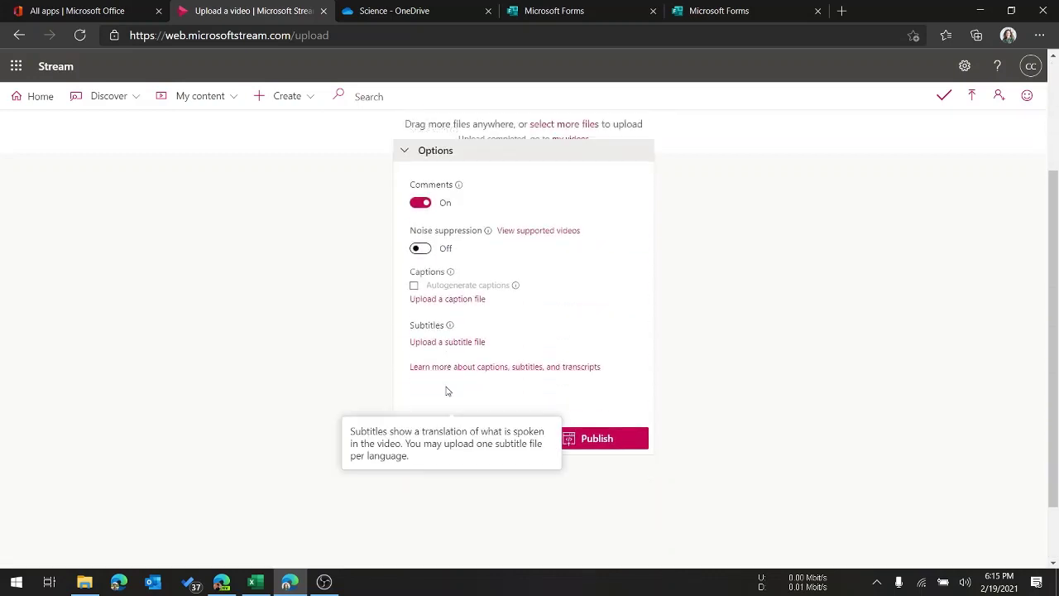
{"action": "scroll", "coordinate": [449, 289], "scroll_direction": "up", "scroll_amount": 1}
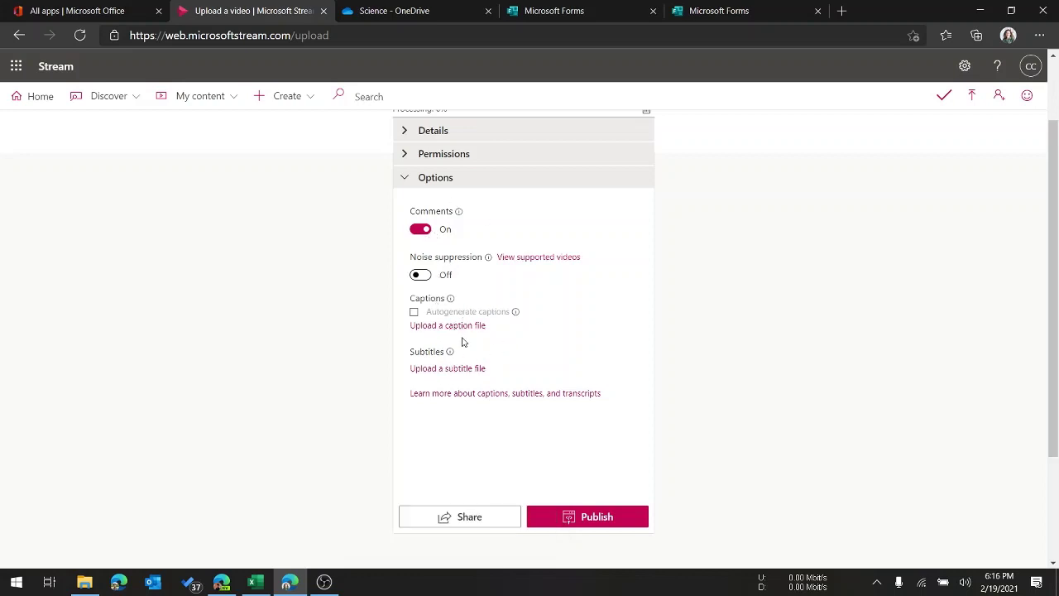
{"action": "left_click", "coordinate": [525, 476]}
{"action": "scroll", "coordinate": [500, 439], "scroll_direction": "up", "scroll_amount": 2}
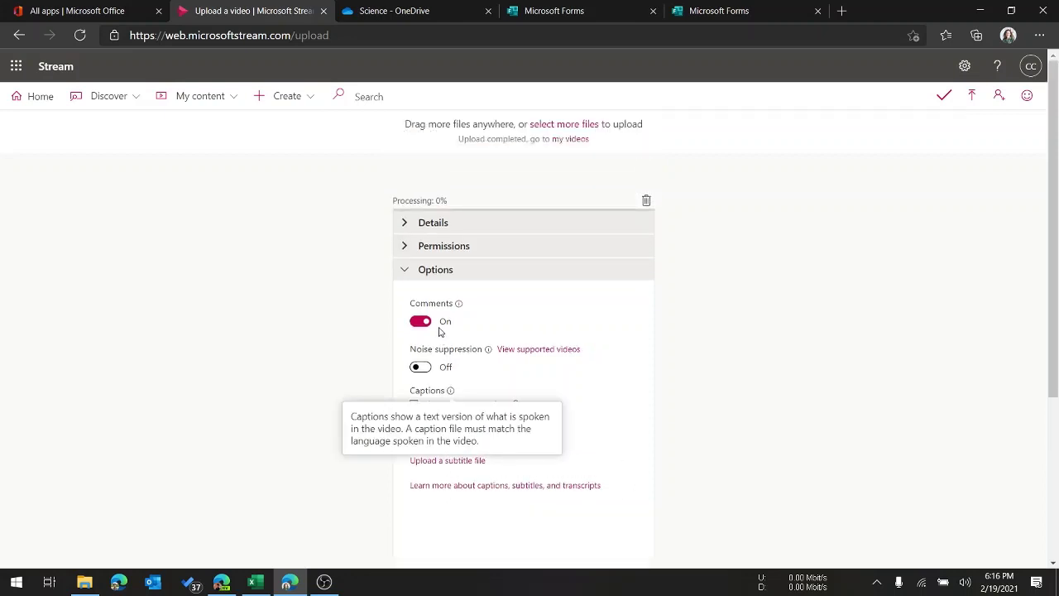
{"action": "left_click", "coordinate": [407, 222]}
{"action": "scroll", "coordinate": [538, 463], "scroll_direction": "down", "scroll_amount": 3}
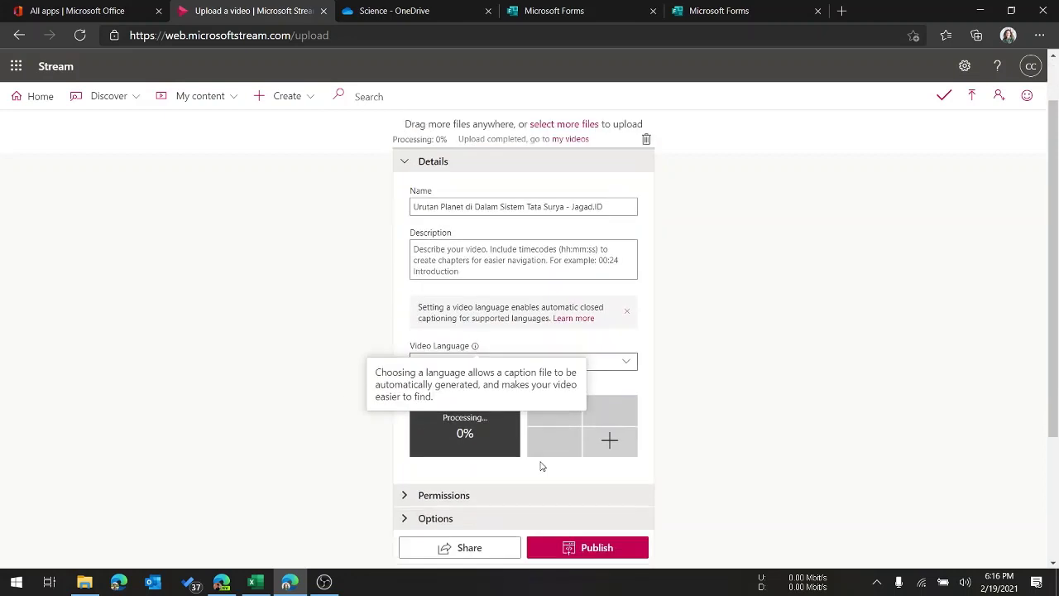
{"action": "left_click", "coordinate": [594, 377]}
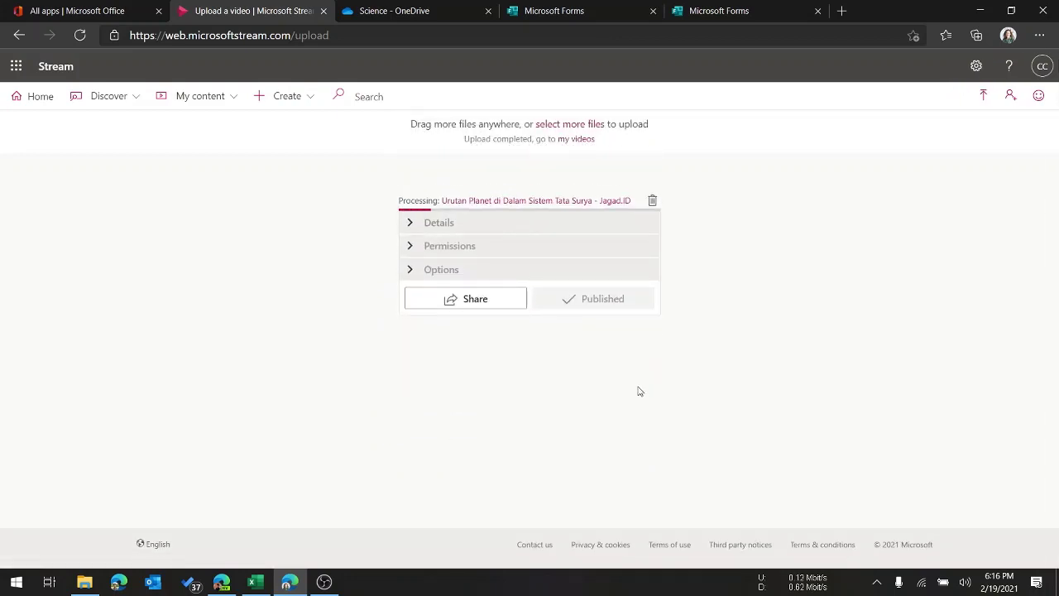
- Close the OneDrive Science folder page and return to the Stream upload page
{"action": "left_click", "coordinate": [1044, 66]}
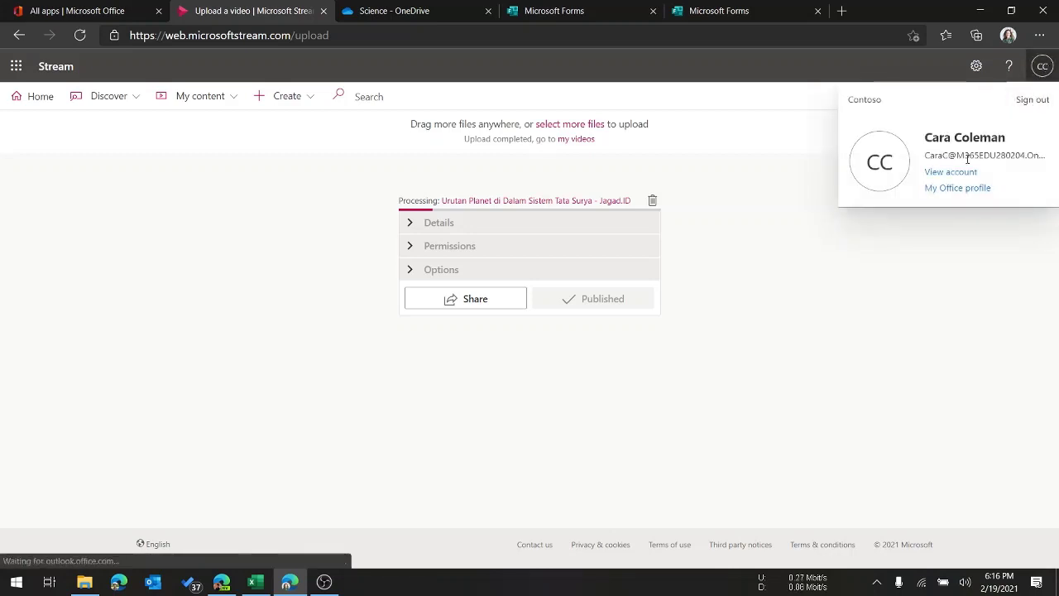
{"action": "left_click", "coordinate": [1038, 79]}
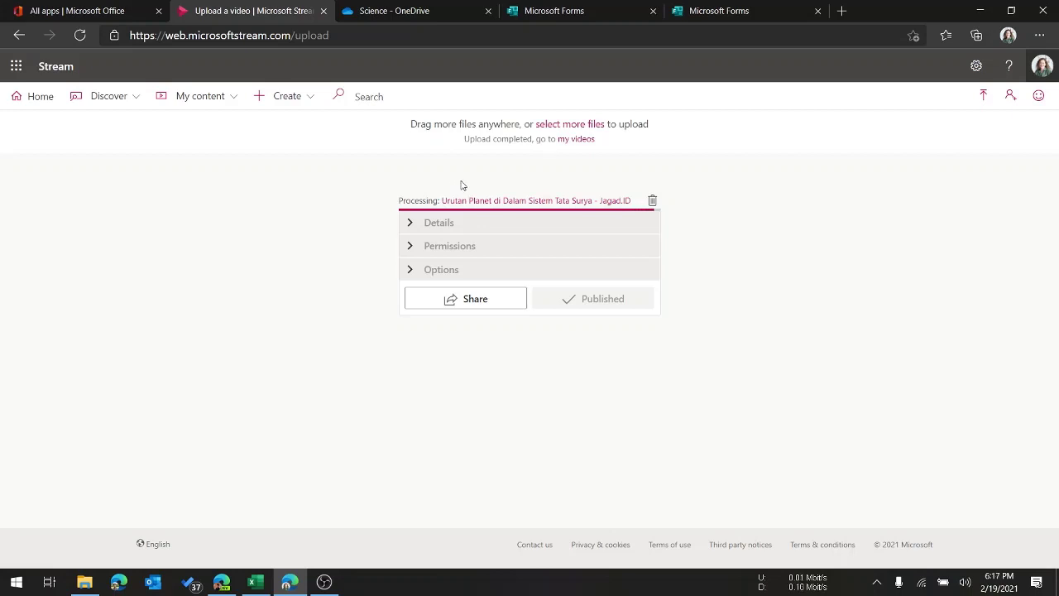
{"action": "left_click", "coordinate": [447, 16]}
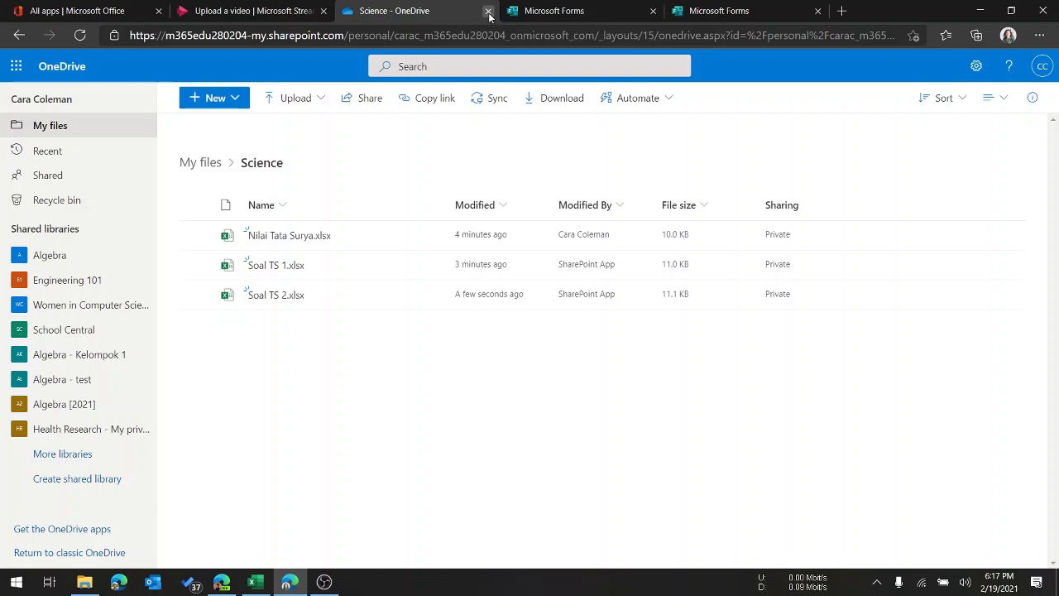
{"action": "left_click", "coordinate": [488, 12]}
{"action": "left_click", "coordinate": [245, 8]}
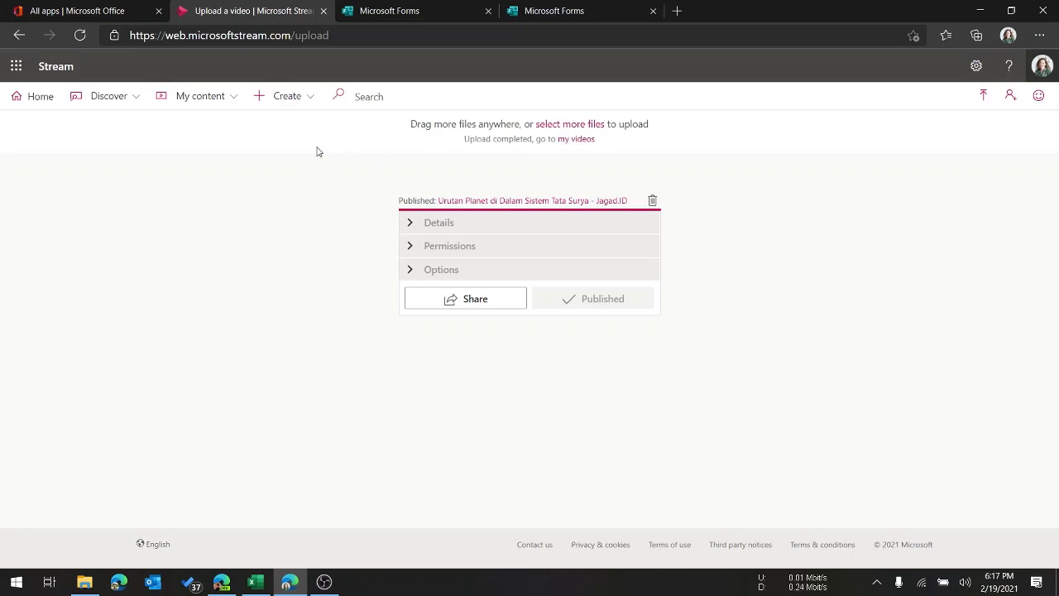
- Open the published Urutan Planet di Dalam Sistem Tata Surya video from the list of own videos and pause its playback
{"action": "left_click", "coordinate": [206, 96]}
{"action": "left_click", "coordinate": [206, 126]}
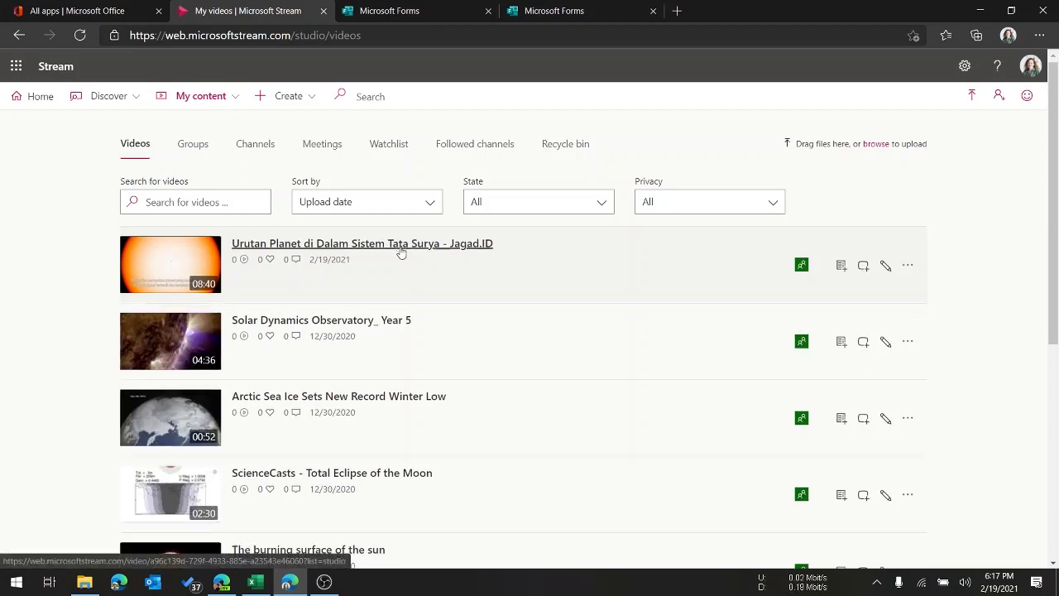
{"action": "scroll", "coordinate": [389, 252], "scroll_direction": "down", "scroll_amount": 1}
{"action": "scroll", "coordinate": [380, 251], "scroll_direction": "up", "scroll_amount": 1}
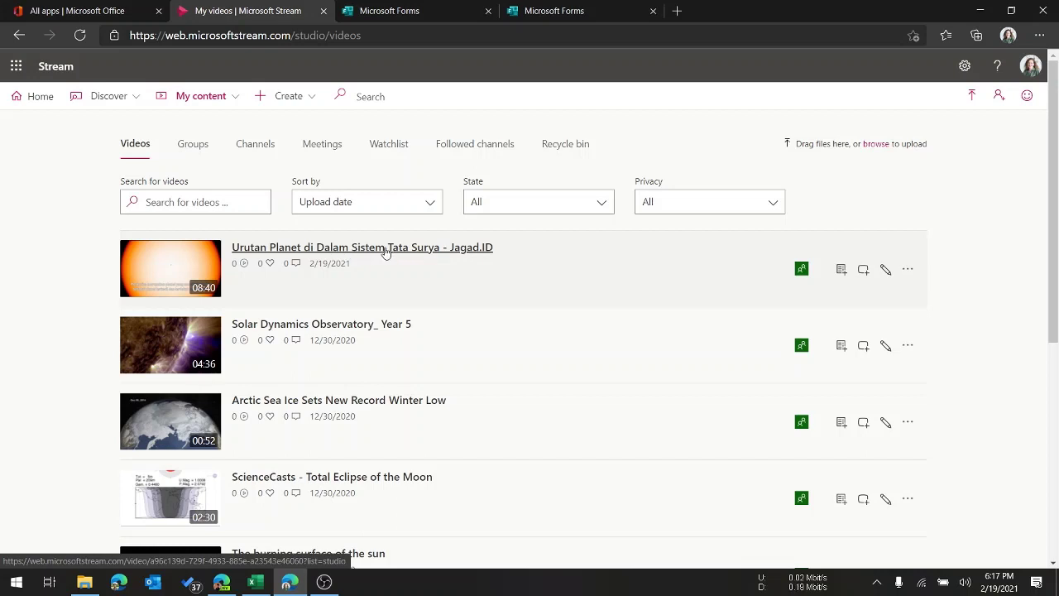
{"action": "left_click", "coordinate": [385, 249]}
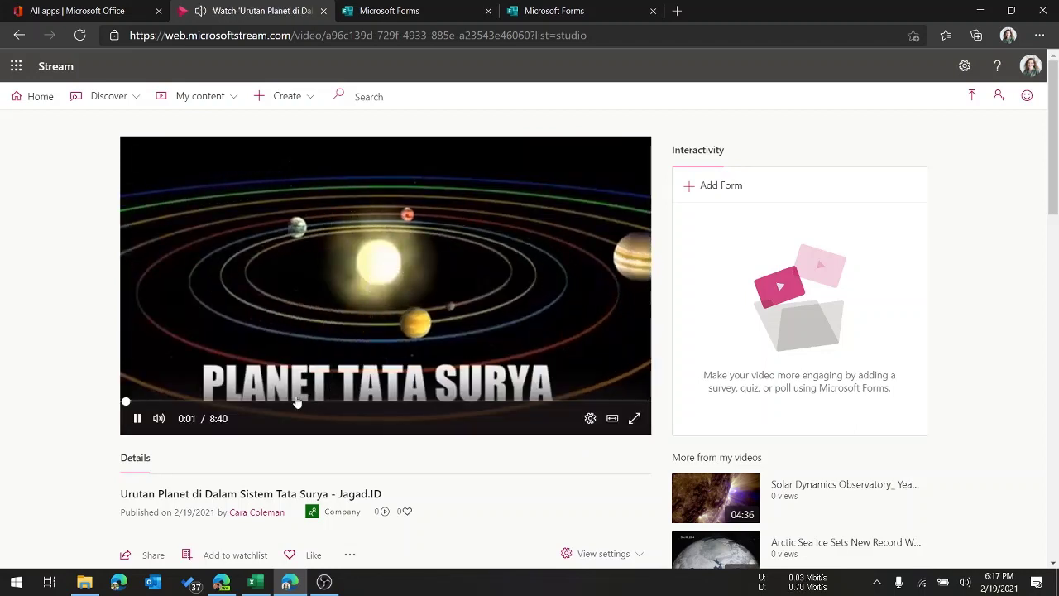
{"action": "left_click", "coordinate": [614, 265]}
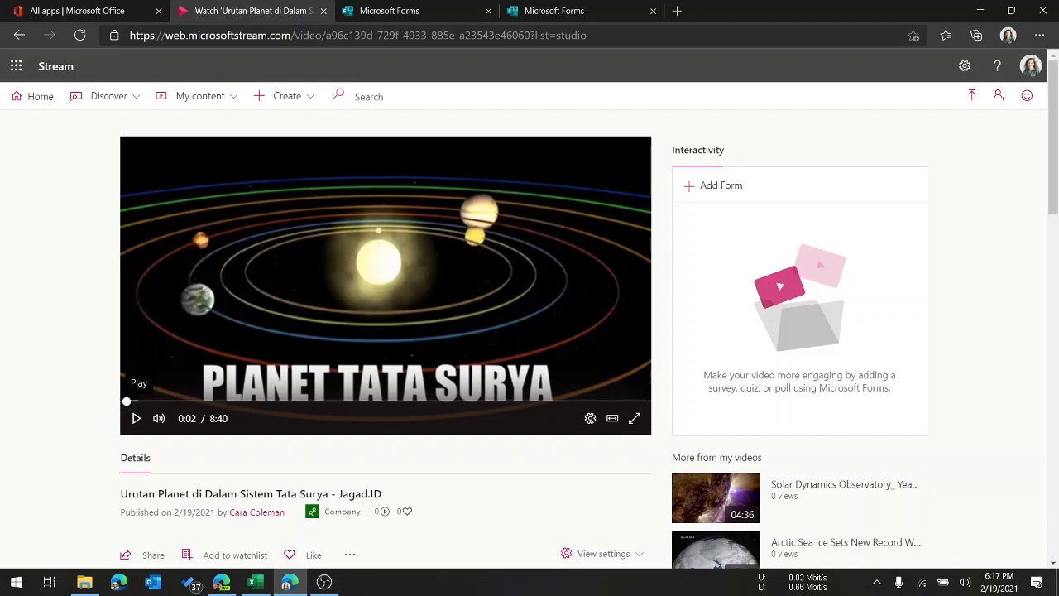
- Look over the questions of the Soal Tata Surya 1 and Soal Tata Surya 2 forms
{"action": "key", "text": "alt+Tab"}
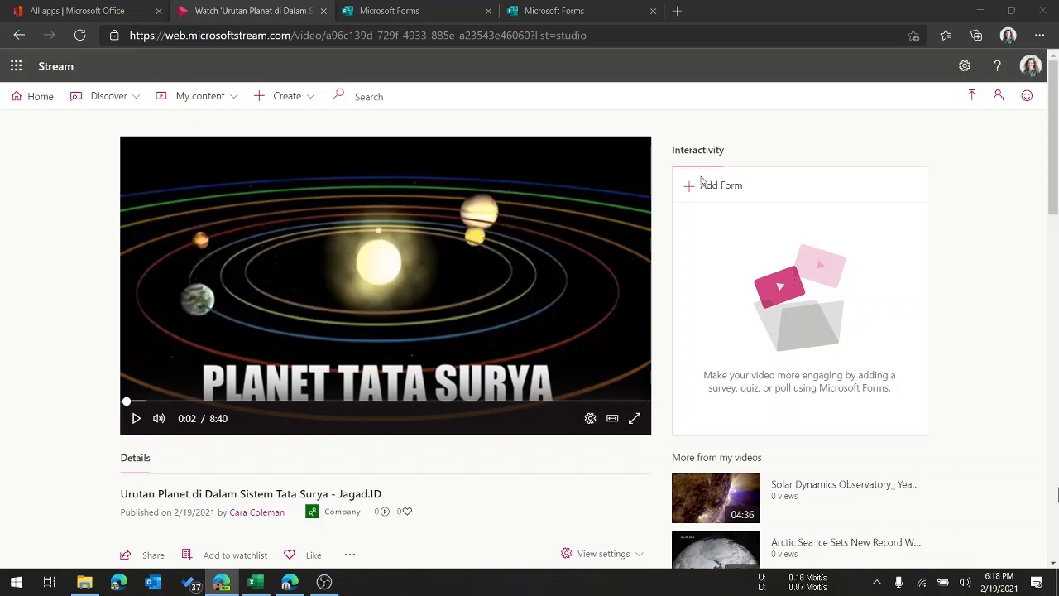
{"action": "left_click", "coordinate": [441, 9]}
{"action": "scroll", "coordinate": [451, 165], "scroll_direction": "up", "scroll_amount": 2}
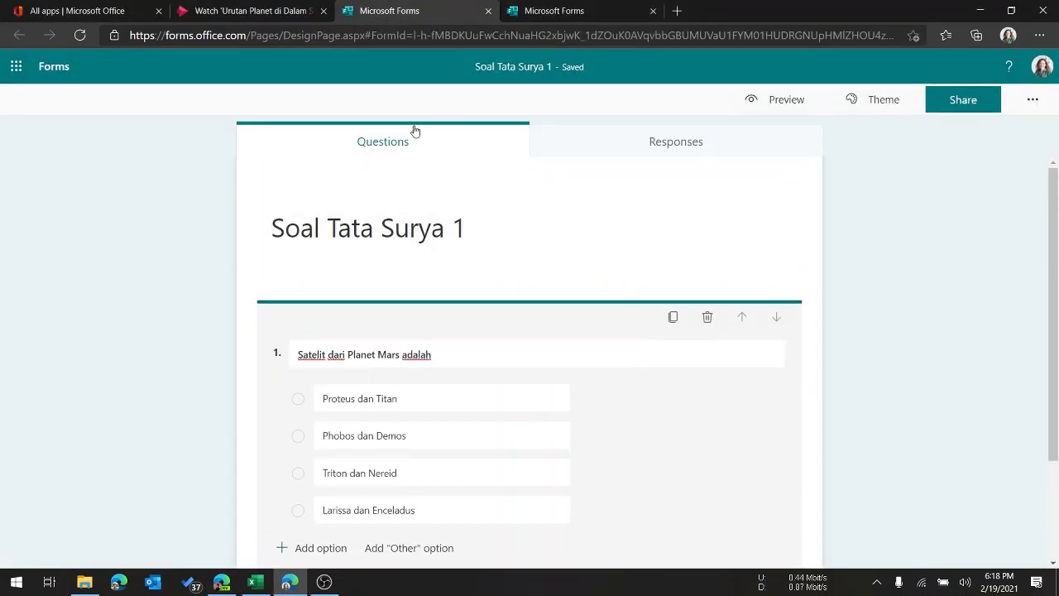
{"action": "left_click", "coordinate": [542, 11]}
{"action": "scroll", "coordinate": [502, 157], "scroll_direction": "up", "scroll_amount": 2}
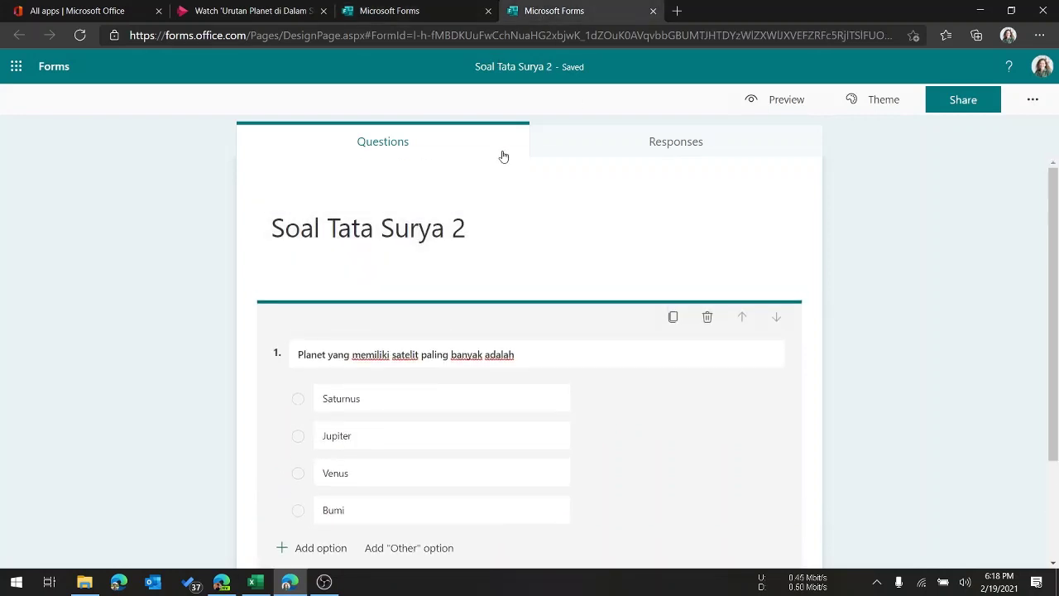
{"action": "left_click", "coordinate": [431, 9]}
{"action": "left_click", "coordinate": [535, 9]}
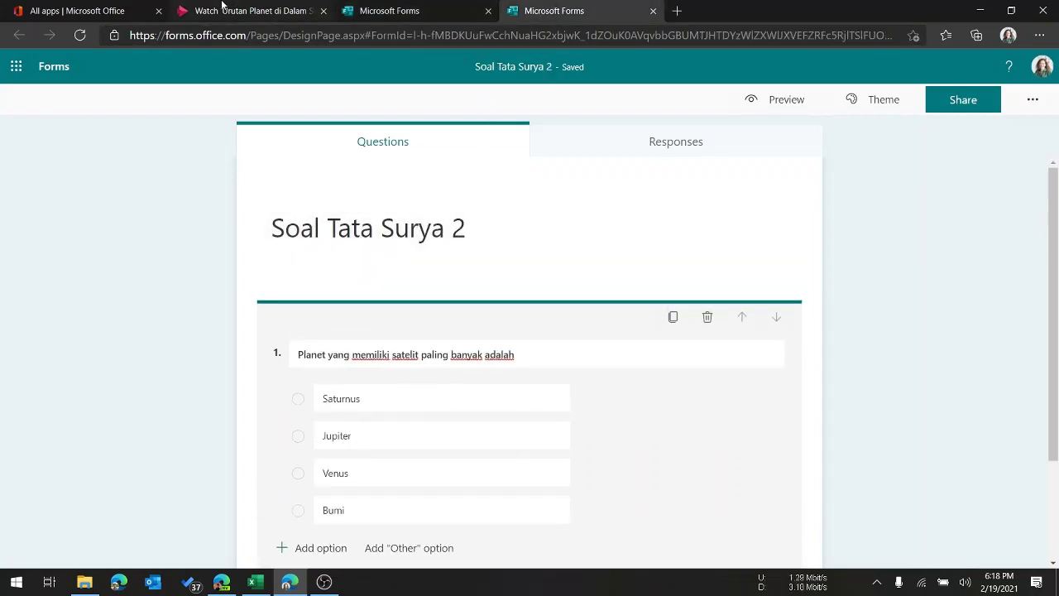
- Start adding a form to the Stream video and fill in the Soal Tata Surya 1 form's response link as its URL
{"action": "left_click", "coordinate": [289, 8]}
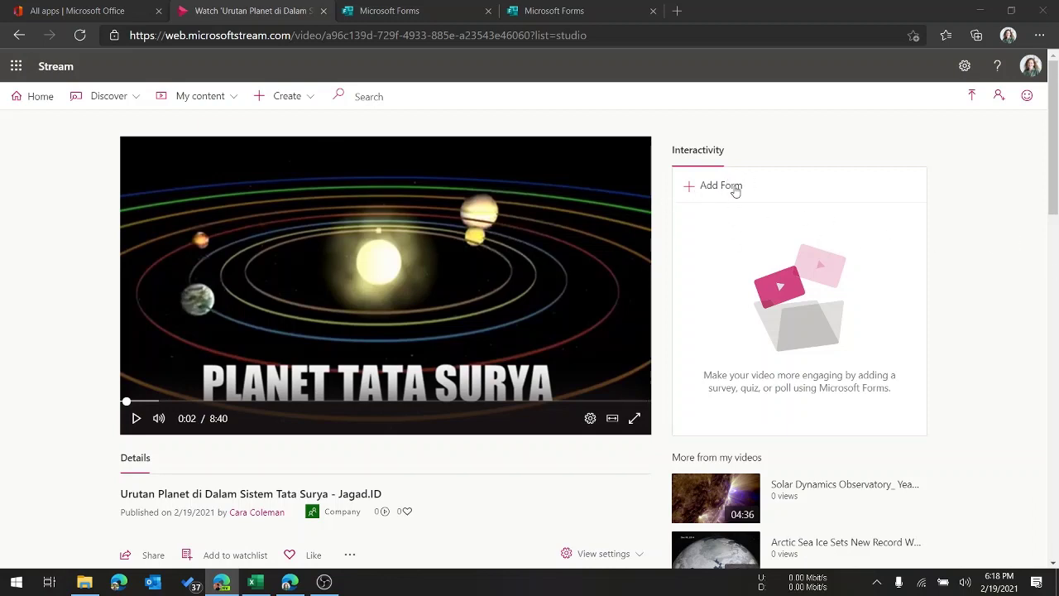
{"action": "left_click", "coordinate": [810, 139]}
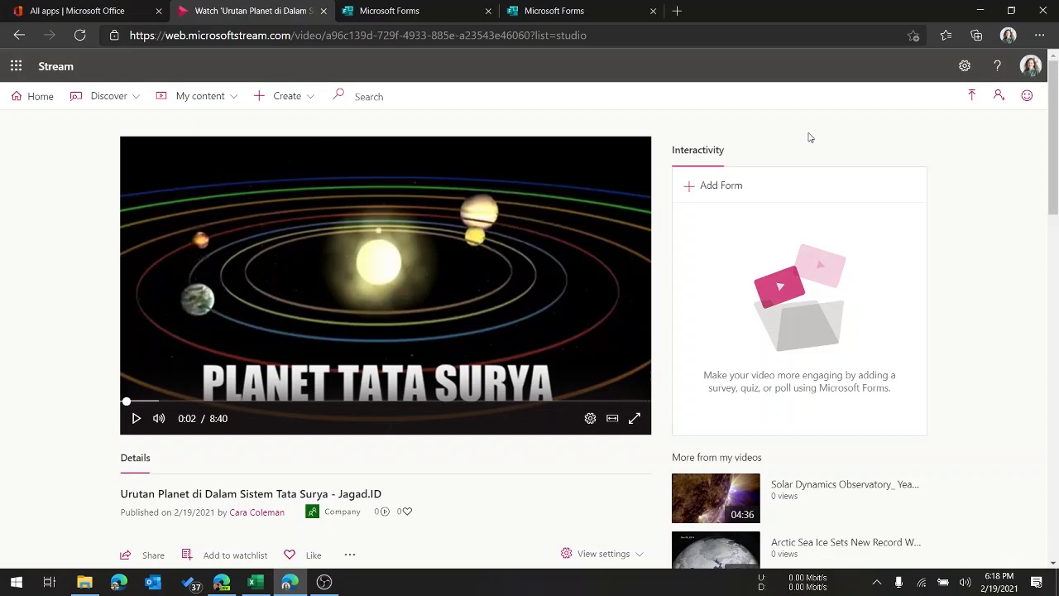
{"action": "left_click", "coordinate": [701, 188]}
{"action": "mouse_move", "coordinate": [732, 242]}
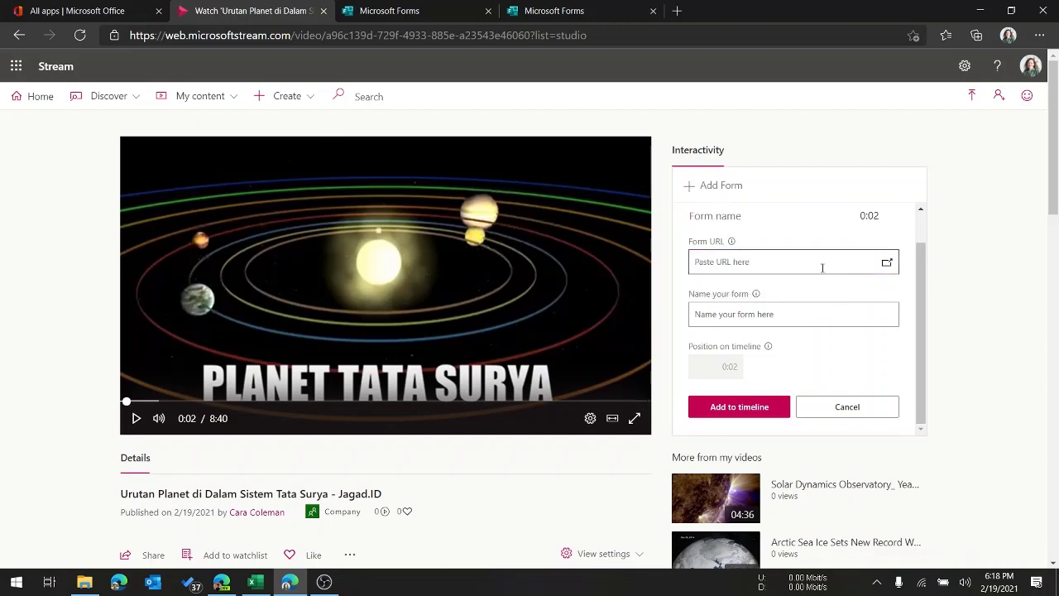
{"action": "left_click", "coordinate": [417, 15]}
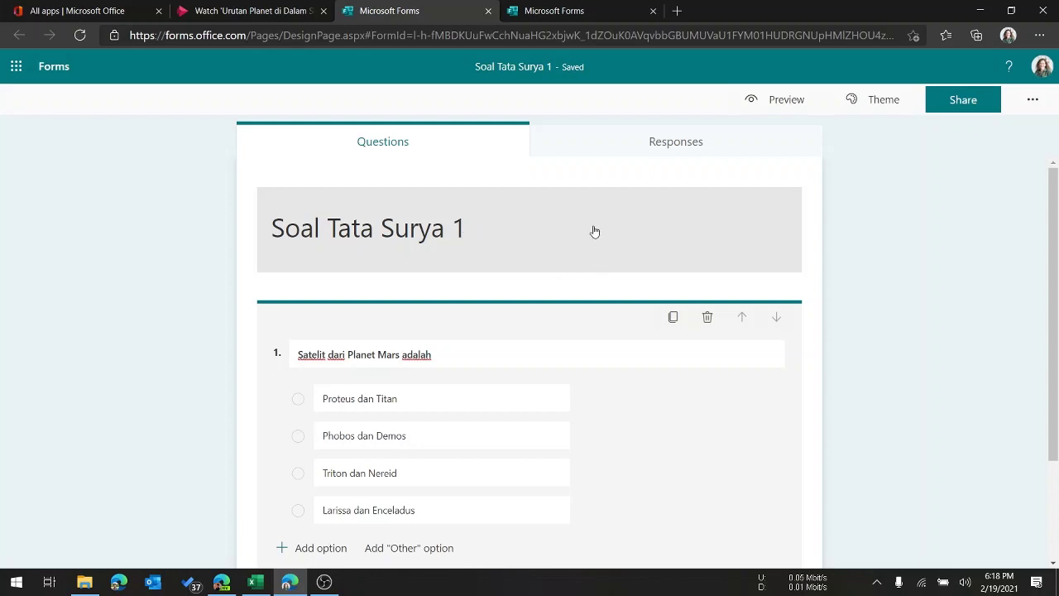
{"action": "left_click", "coordinate": [954, 101]}
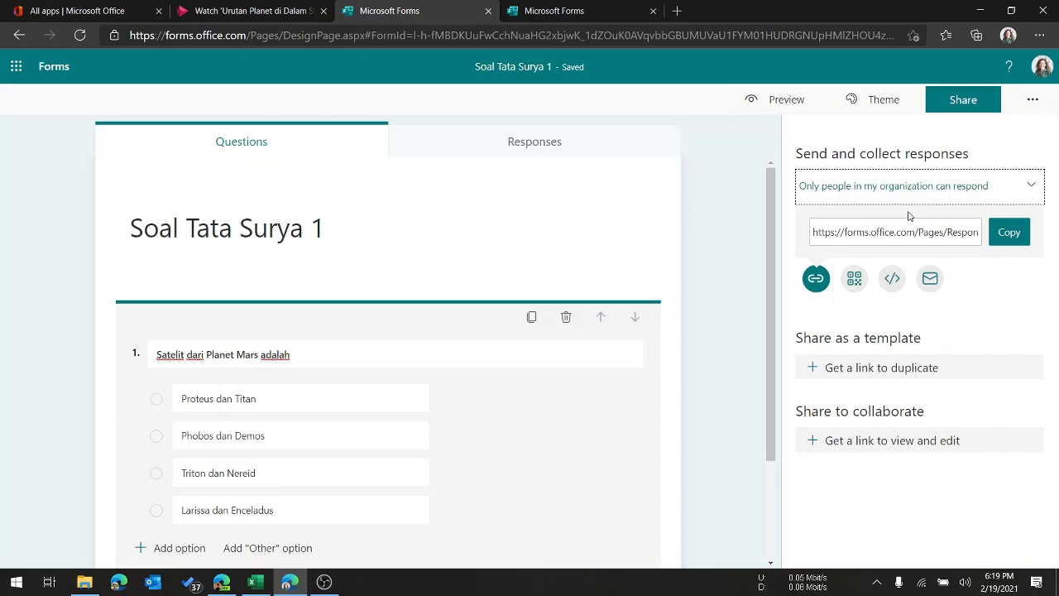
{"action": "left_click", "coordinate": [1009, 232]}
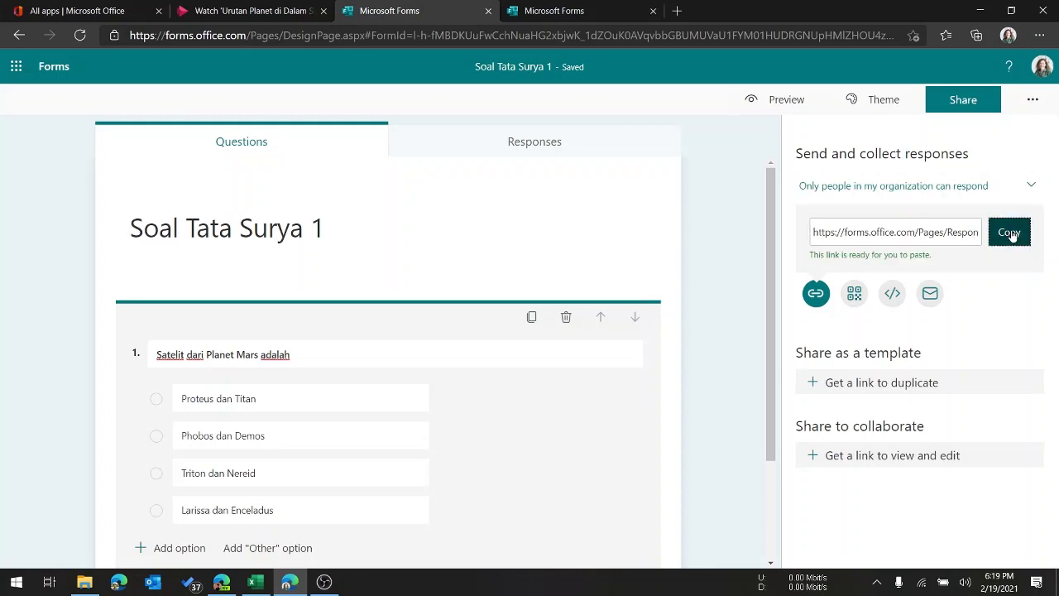
{"action": "left_click", "coordinate": [263, 12]}
{"action": "key", "text": "ctrl+v"}
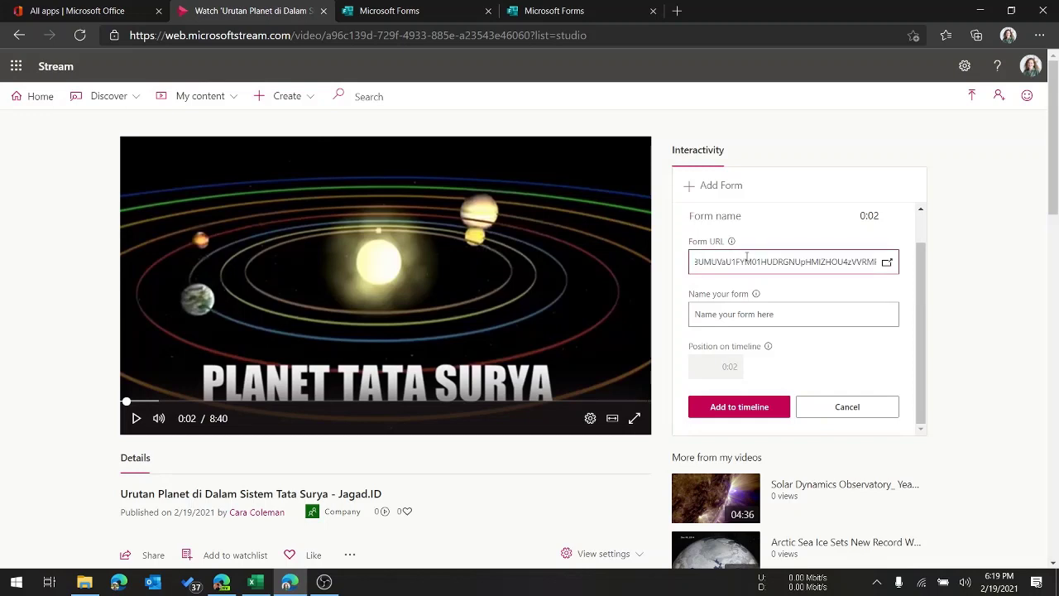
{"action": "mouse_move", "coordinate": [779, 273]}
{"action": "left_mouse_down"}
{"action": "mouse_move", "coordinate": [596, 270]}
{"action": "mouse_move", "coordinate": [767, 267]}
{"action": "left_mouse_up"}
{"action": "left_click", "coordinate": [768, 266]}
- Name the form entry Soal Tata Surya 1, copying the title from the form itself
{"action": "left_click", "coordinate": [738, 313]}
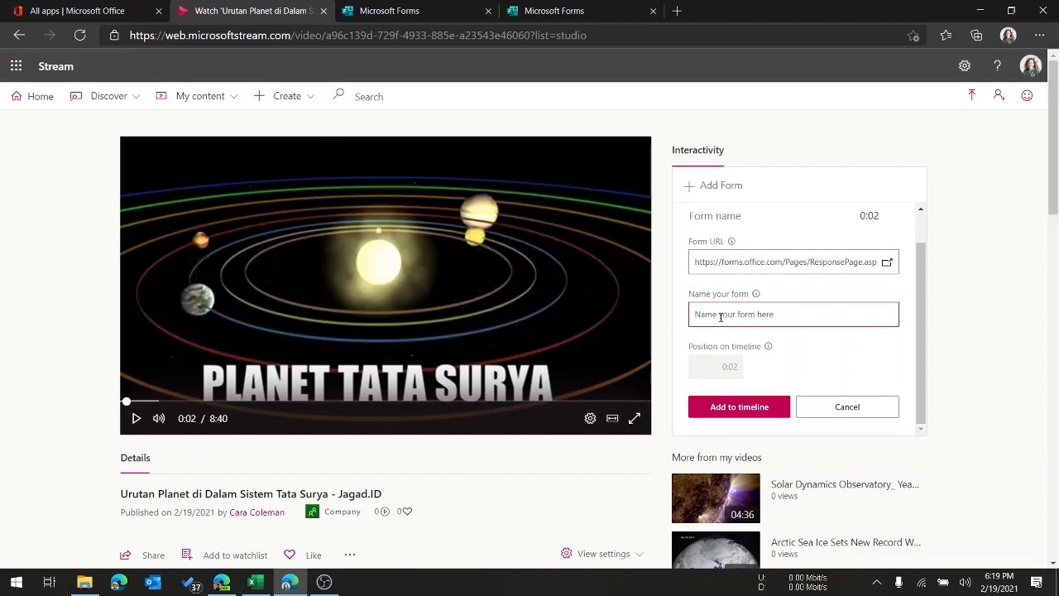
{"action": "key", "text": "ctrl+Tab"}
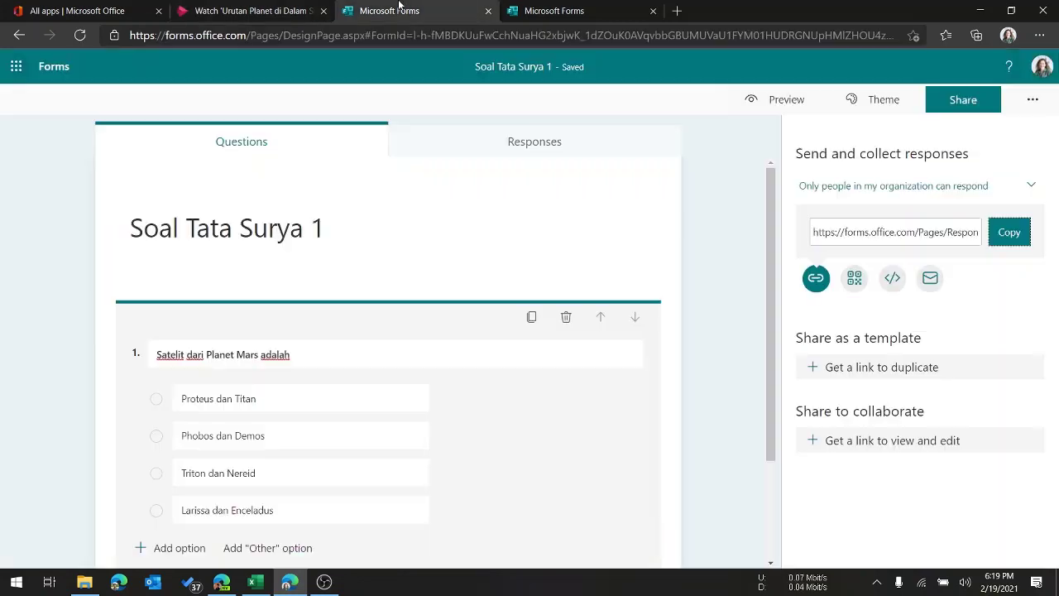
{"action": "left_click", "coordinate": [252, 232]}
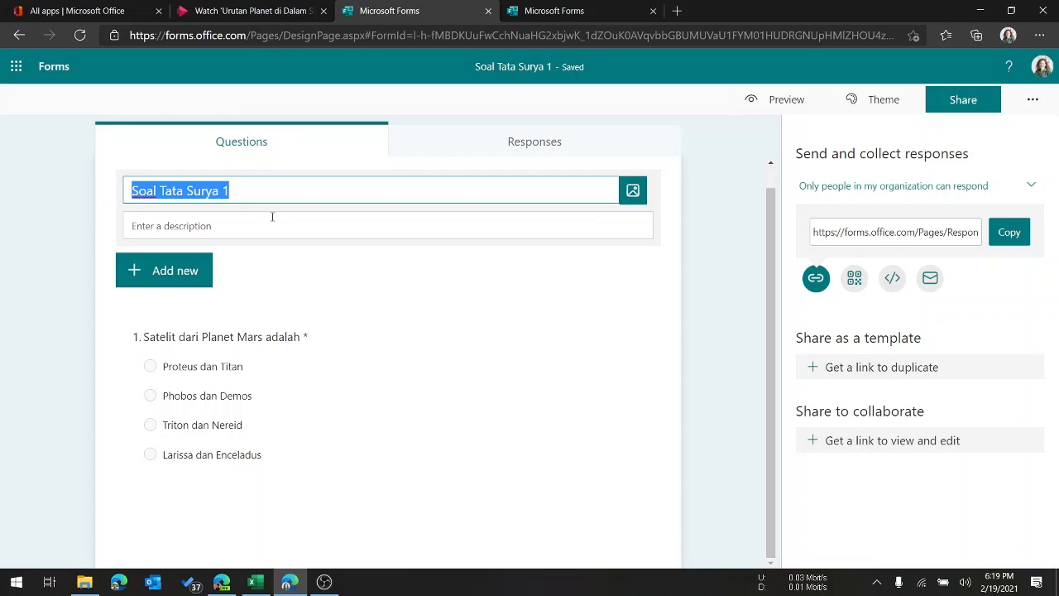
{"action": "left_click", "coordinate": [691, 253]}
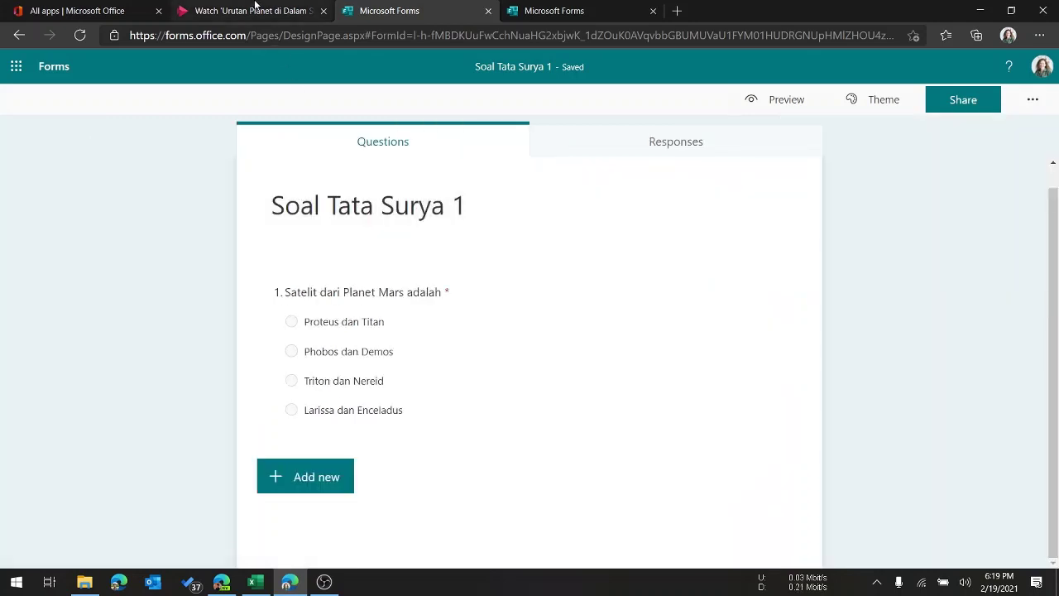
{"action": "left_click", "coordinate": [252, 10]}
{"action": "key", "text": "ctrl+v"}
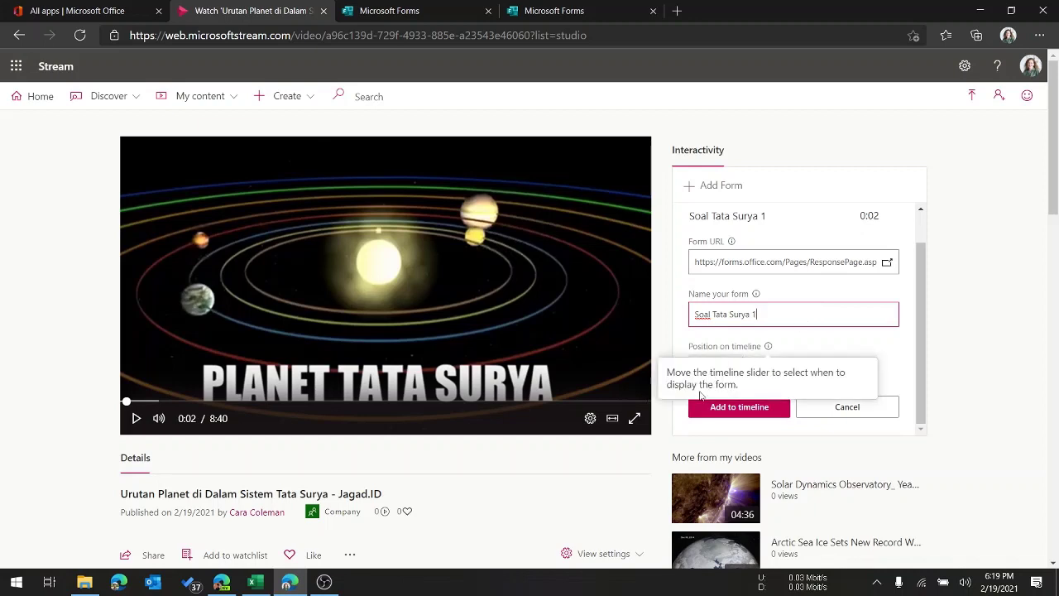
{"action": "mouse_move", "coordinate": [768, 349]}
{"action": "left_click", "coordinate": [857, 350]}
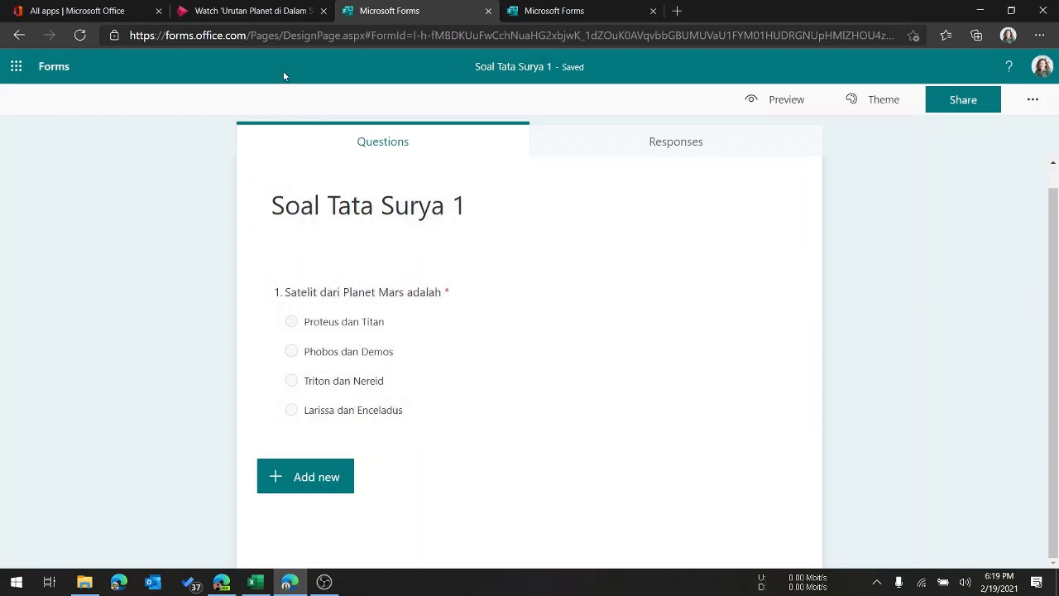
{"action": "left_click", "coordinate": [242, 10]}
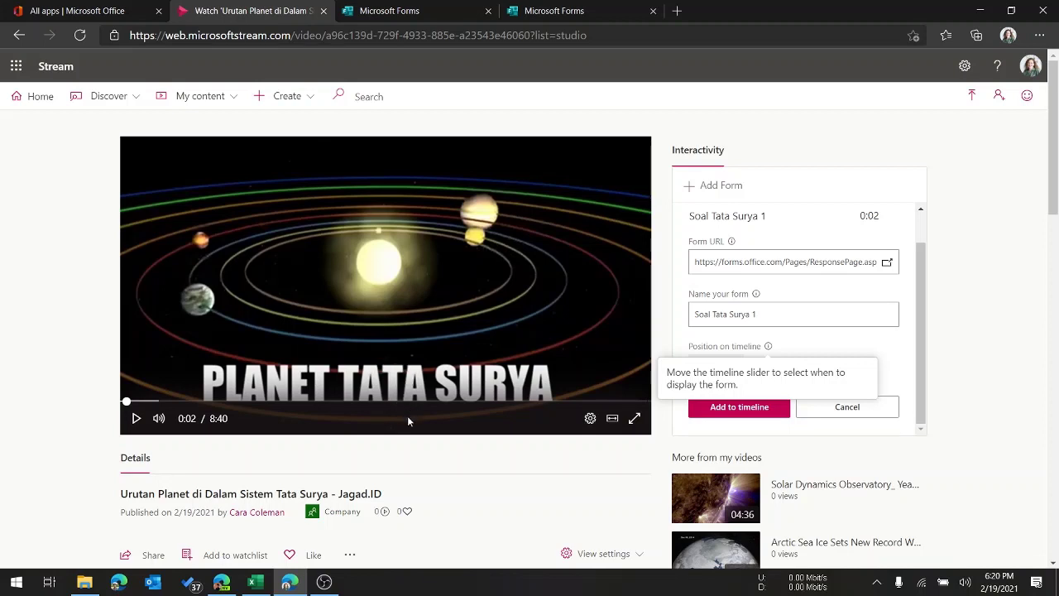
- Set the video position to 5:23 and add the Soal Tata Surya 1 form to the timeline there
{"action": "left_click", "coordinate": [130, 402]}
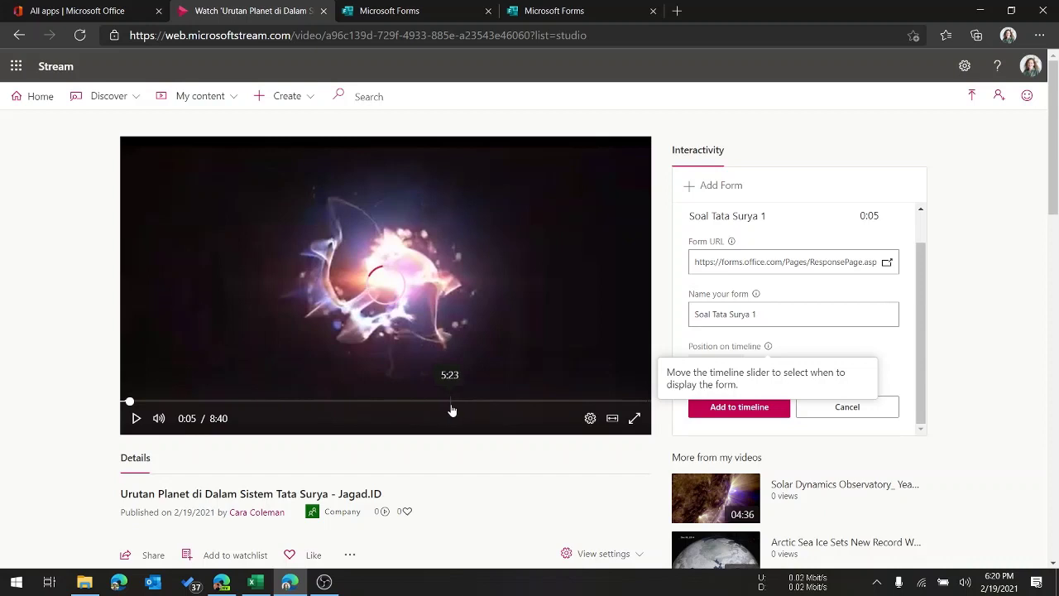
{"action": "left_click", "coordinate": [449, 404]}
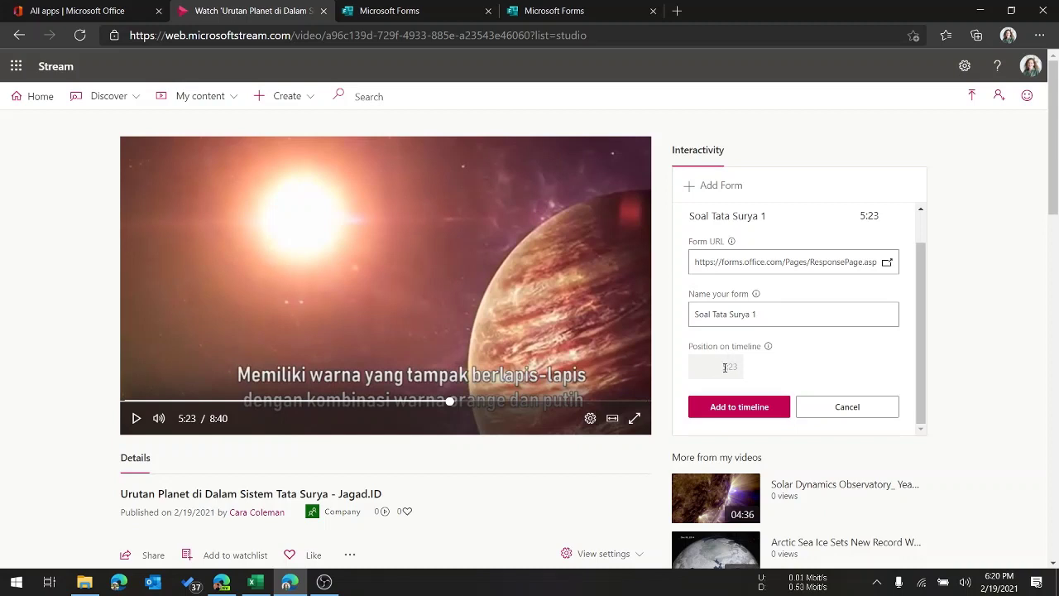
{"action": "double_click", "coordinate": [725, 368]}
{"action": "left_click", "coordinate": [727, 366]}
{"action": "left_click", "coordinate": [729, 411]}
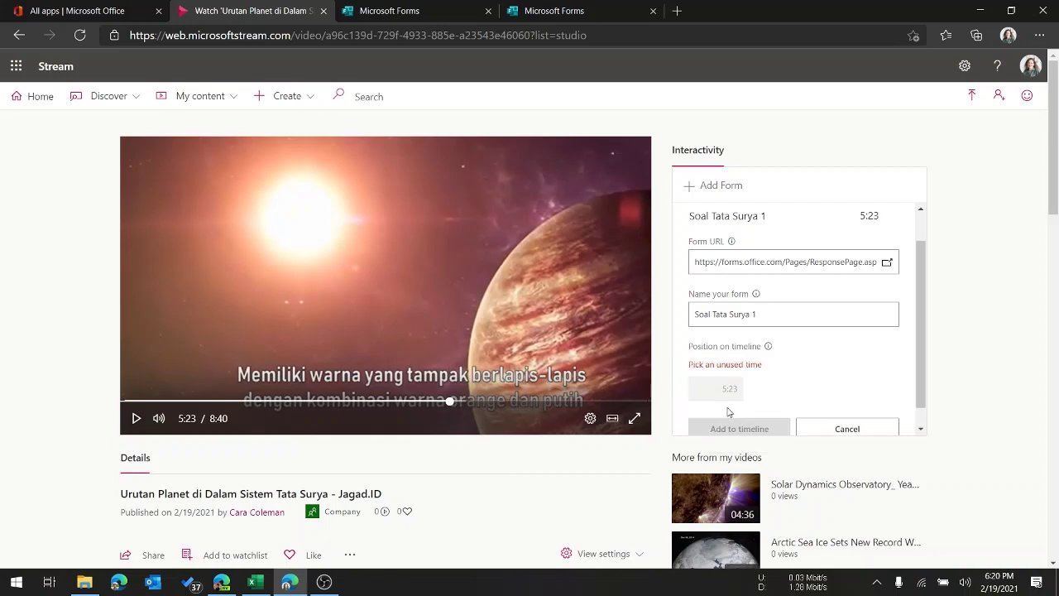
{"action": "scroll", "coordinate": [782, 372], "scroll_direction": "down", "scroll_amount": 2}
{"action": "scroll", "coordinate": [792, 372], "scroll_direction": "up", "scroll_amount": 2}
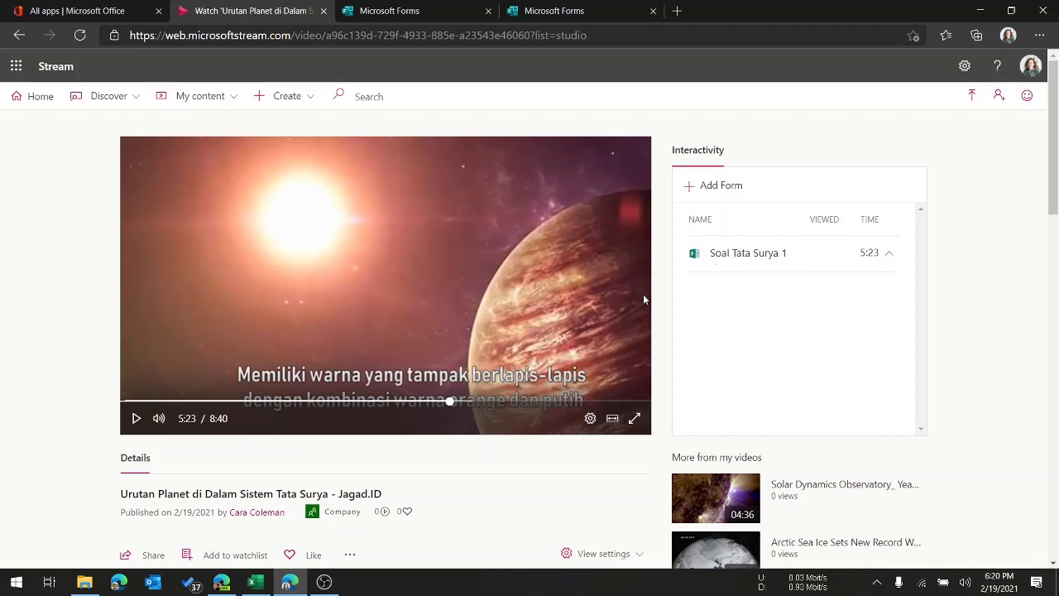
{"action": "left_click_drag", "start_coordinate": [866, 252], "coordinate": [885, 258]}
{"action": "left_click", "coordinate": [863, 253]}
{"action": "left_click", "coordinate": [839, 296]}
- Start a second form entry on the video and fill in the Soal Tata Surya 2 form's response link as its URL
{"action": "left_click", "coordinate": [708, 187]}
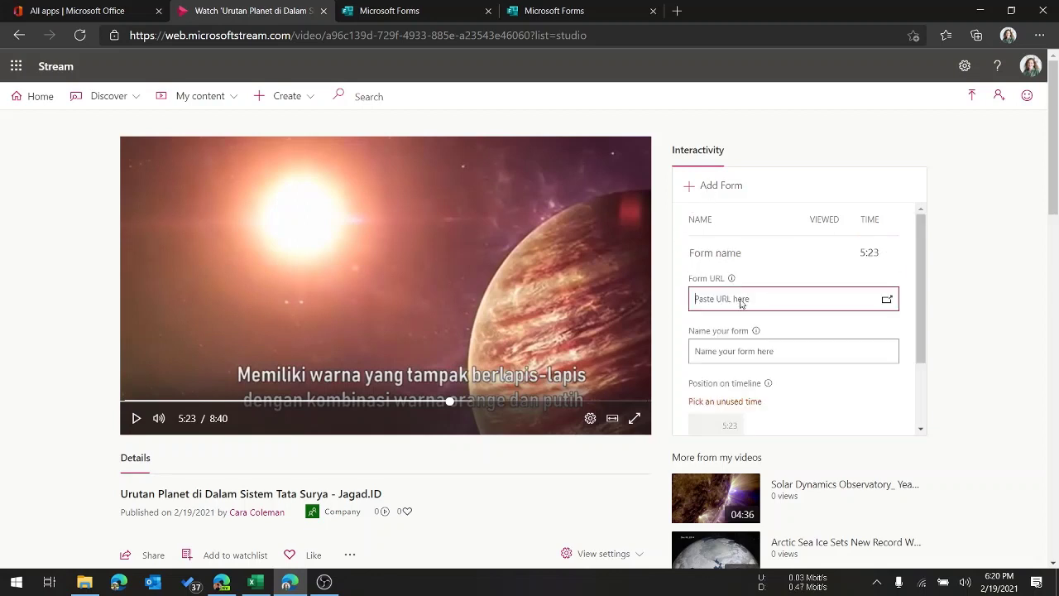
{"action": "left_click", "coordinate": [550, 10]}
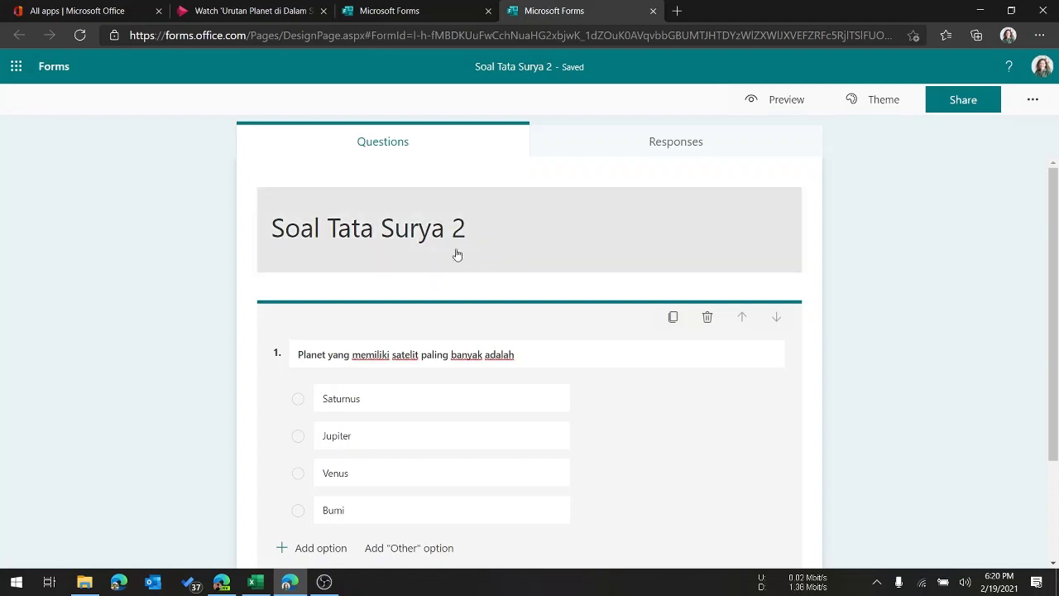
{"action": "left_click", "coordinate": [964, 109]}
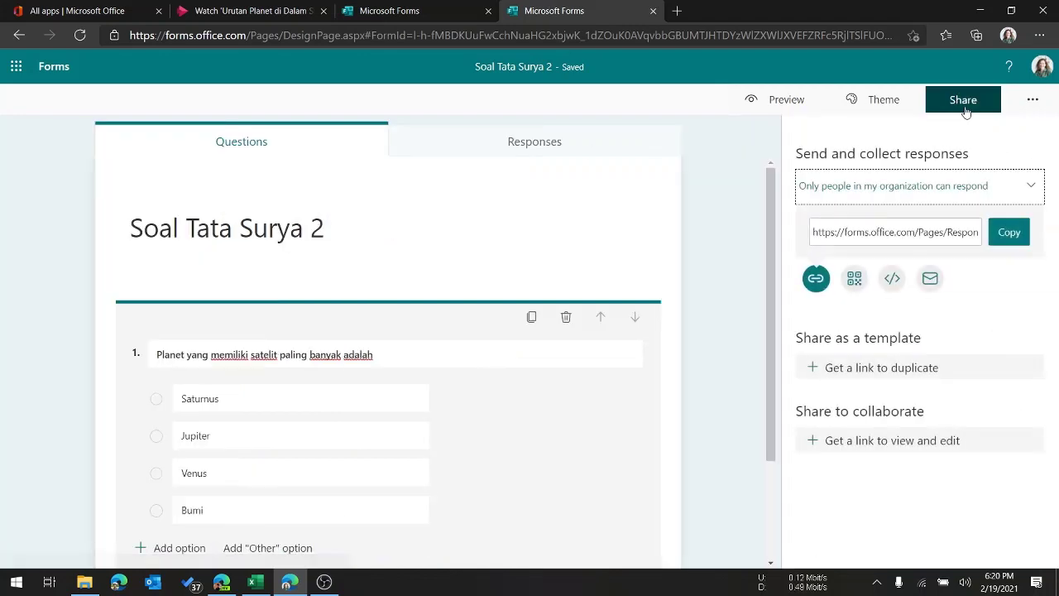
{"action": "left_click", "coordinate": [993, 232]}
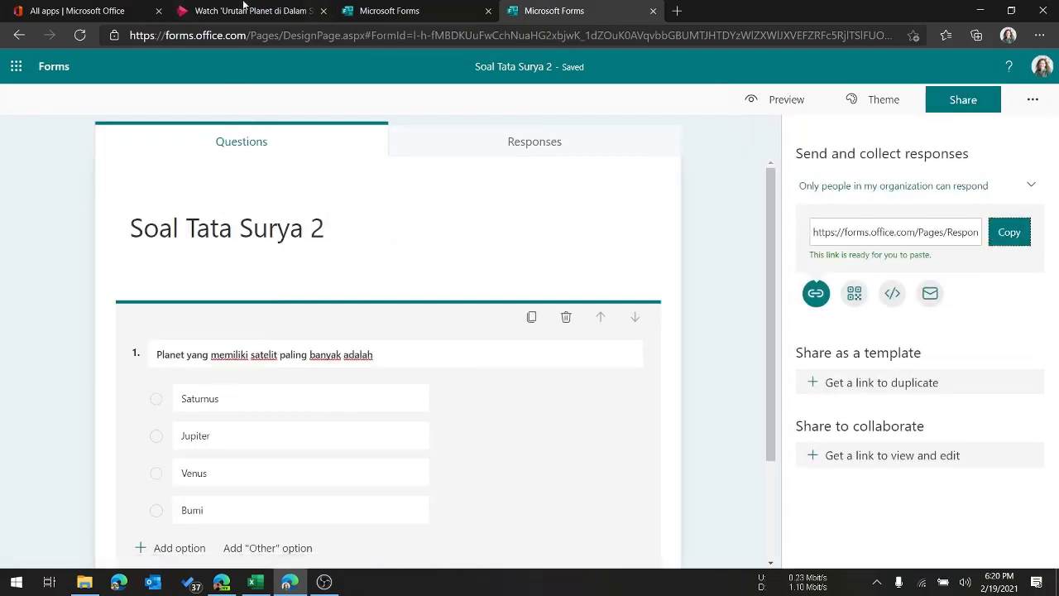
{"action": "left_click", "coordinate": [246, 10]}
{"action": "left_click", "coordinate": [868, 297]}
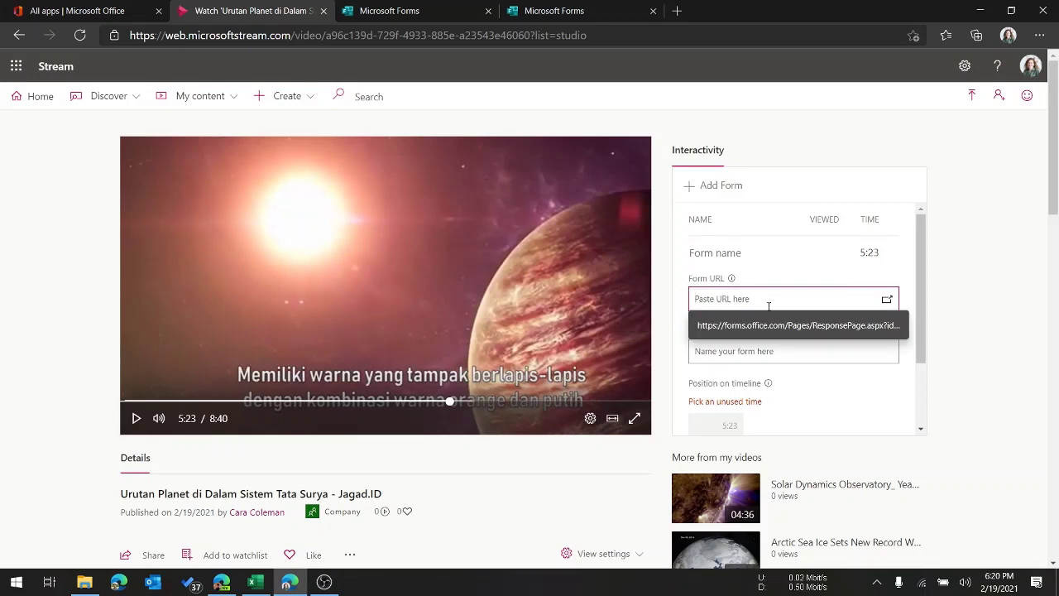
{"action": "key", "text": "ctrl+v"}
{"action": "left_click_drag", "start_coordinate": [774, 302], "coordinate": [535, 298]}
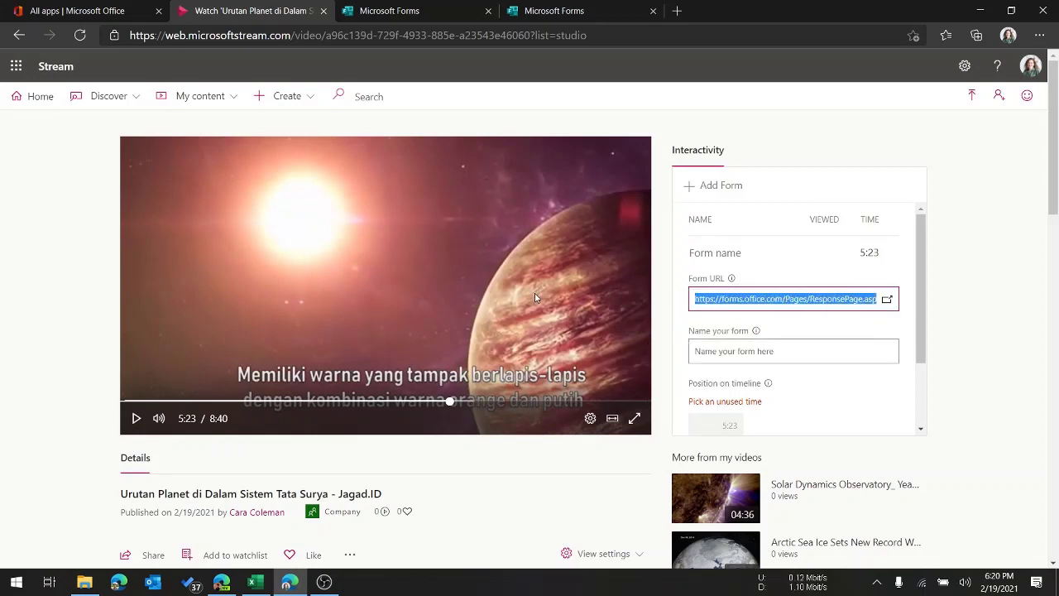
- Name the second form entry Soal Tata Surya 2
{"action": "left_click", "coordinate": [791, 351]}
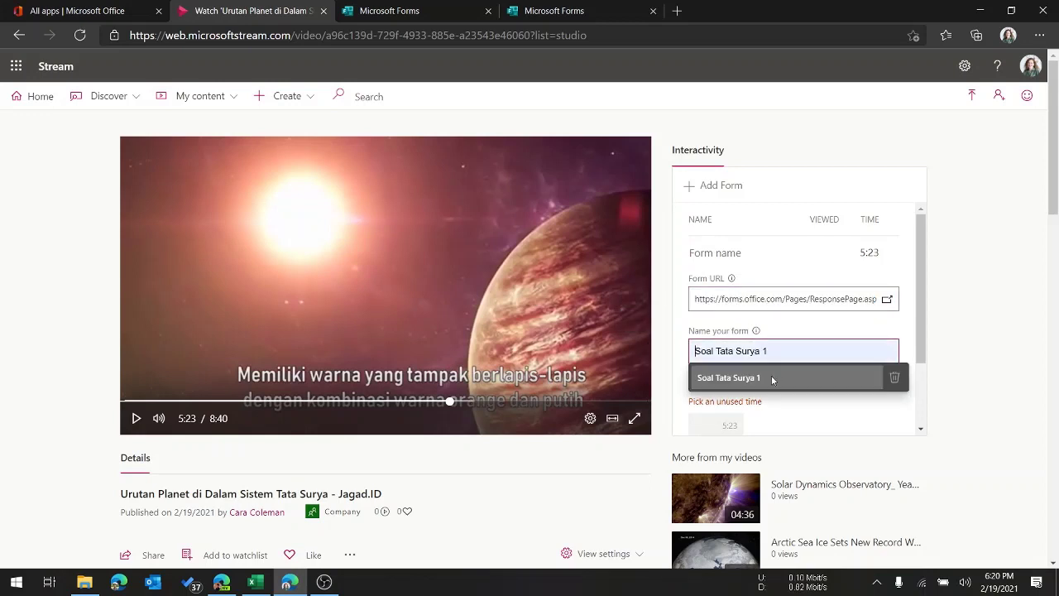
{"action": "left_click", "coordinate": [773, 379]}
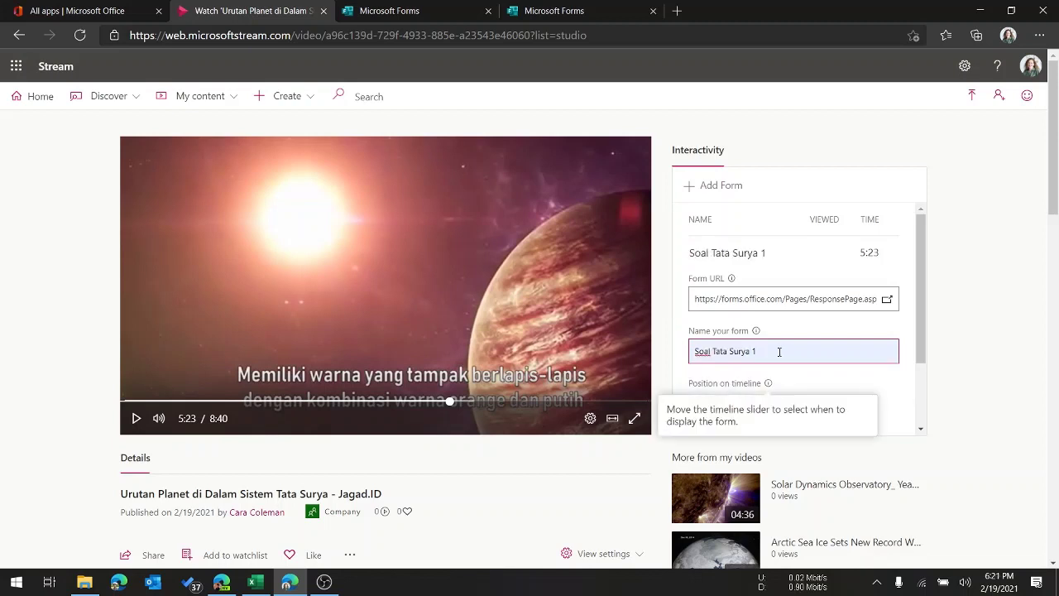
{"action": "key", "text": "BackSpace"}
{"action": "type", "text": "2"}
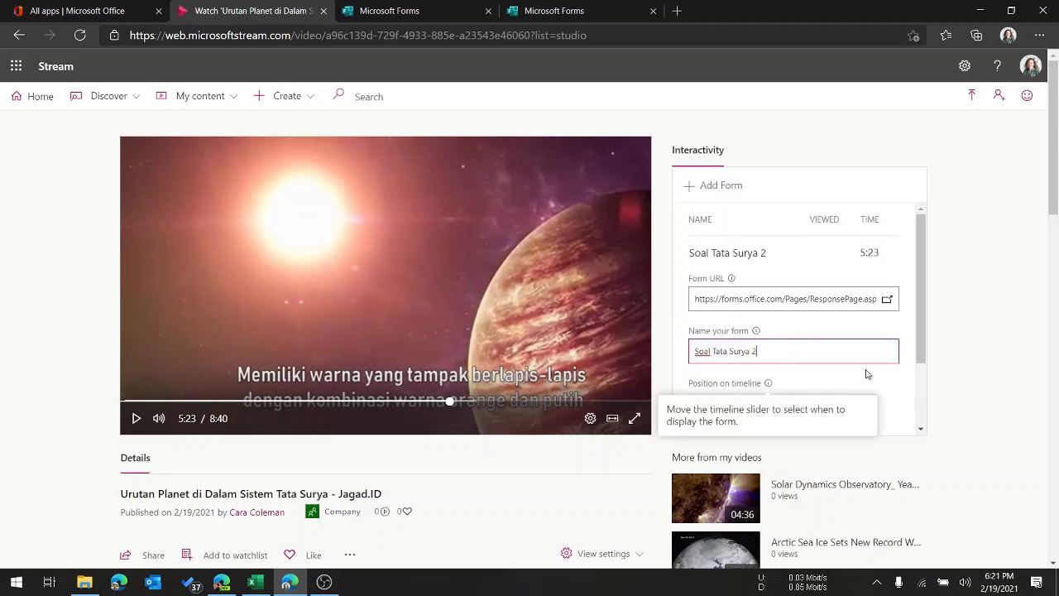
{"action": "left_click", "coordinate": [904, 364]}
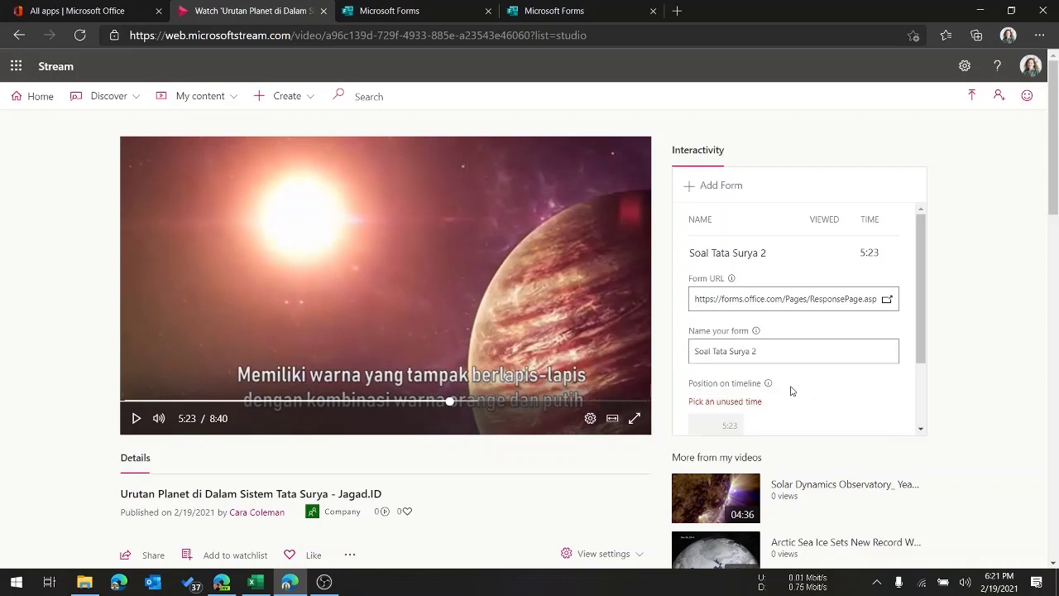
{"action": "scroll", "coordinate": [775, 390], "scroll_direction": "down", "scroll_amount": 1}
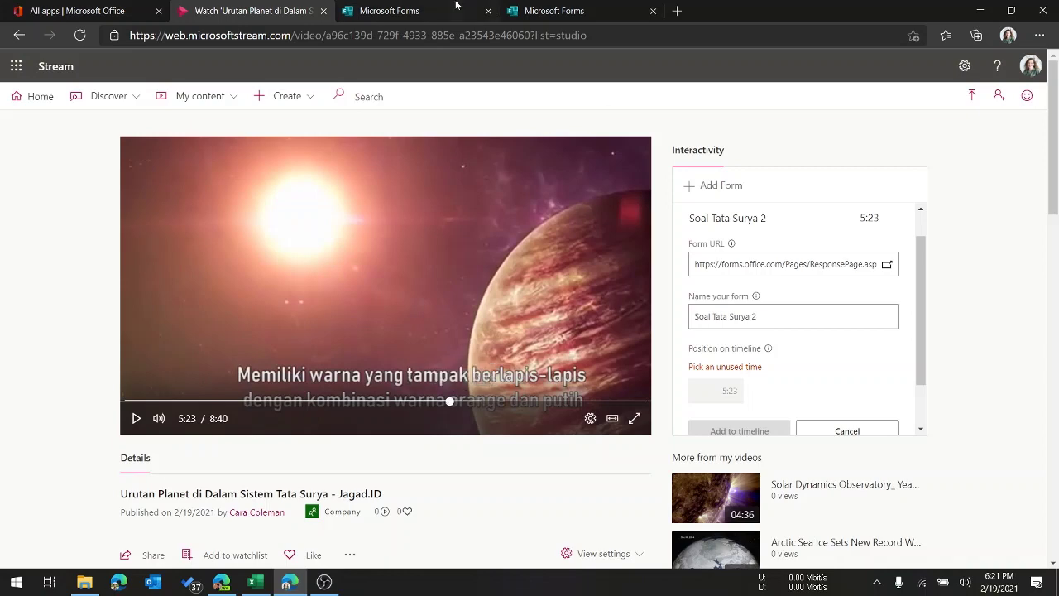
- Compare the separate Soal Tata Surya 1 and Soal Tata Surya 2 forms with the video page, closing the second form's sharing options
{"action": "left_click", "coordinate": [428, 10]}
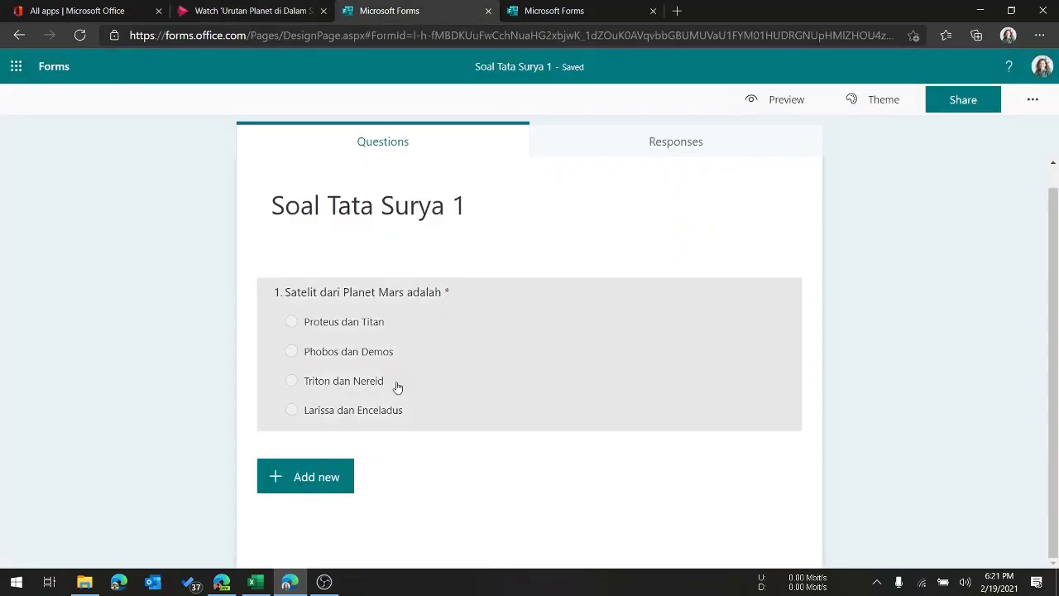
{"action": "left_click", "coordinate": [268, 13]}
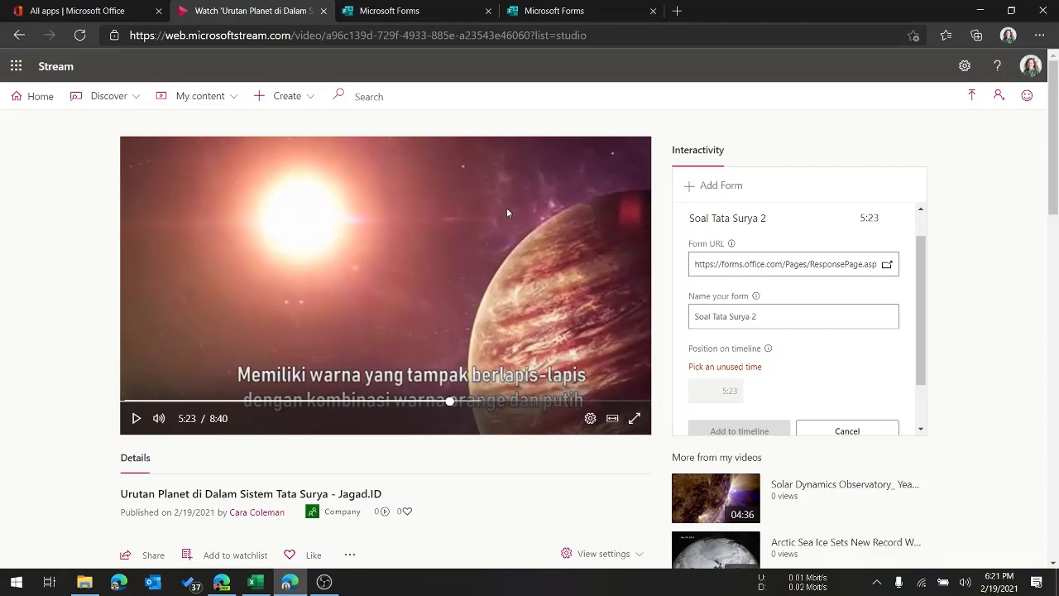
{"action": "left_click", "coordinate": [388, 13]}
{"action": "left_click", "coordinate": [273, 12]}
{"action": "left_click", "coordinate": [399, 17]}
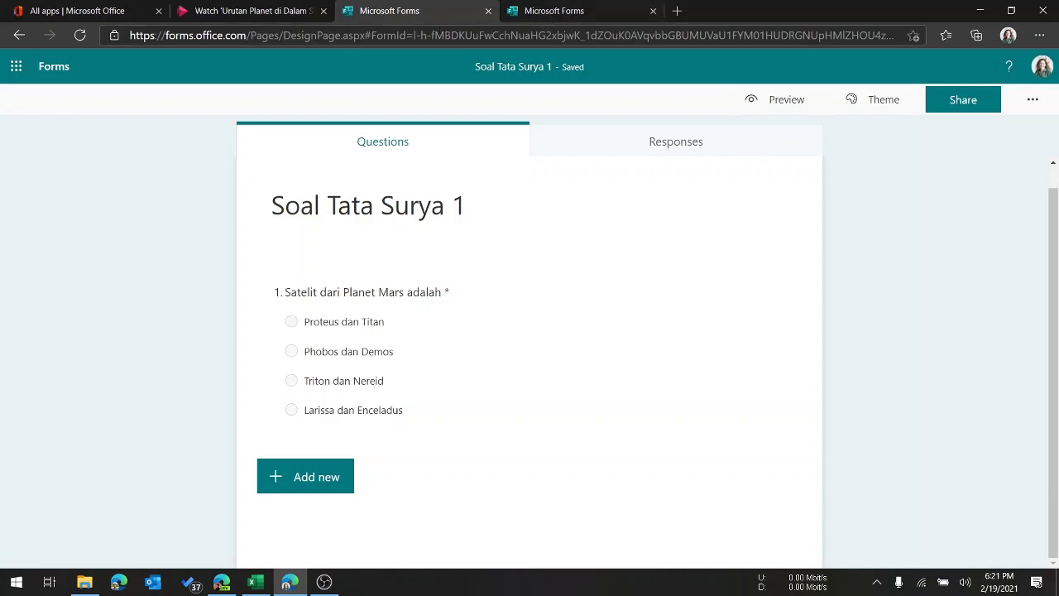
{"action": "left_click", "coordinate": [559, 20]}
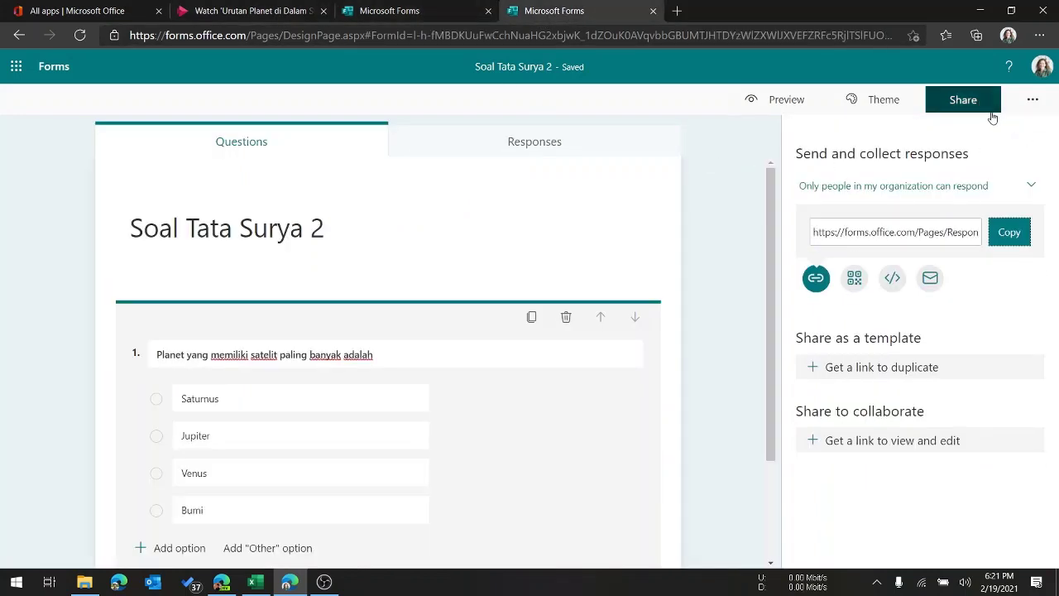
{"action": "left_click", "coordinate": [745, 193]}
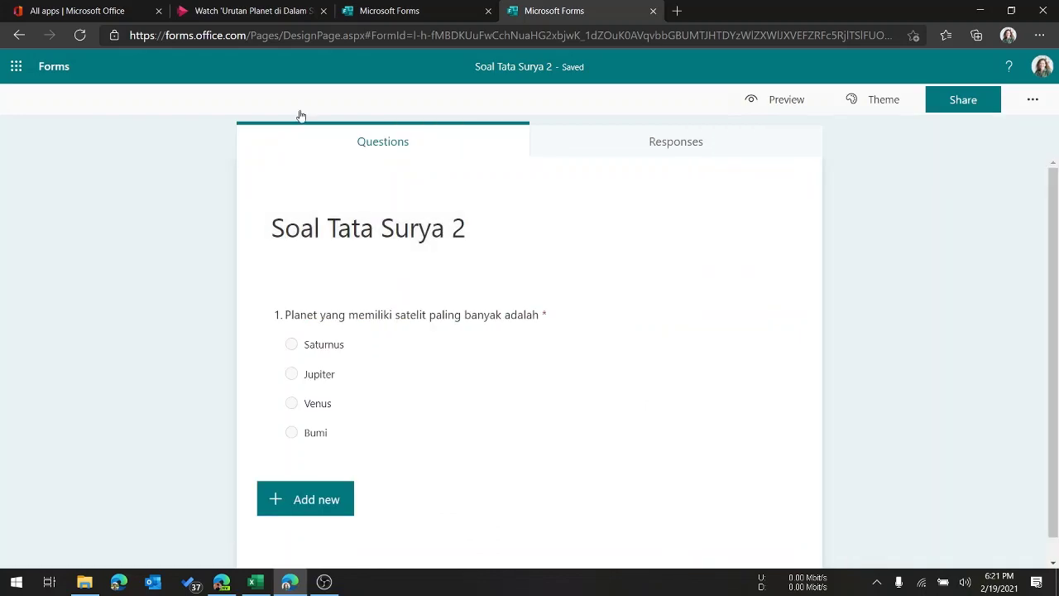
{"action": "left_click", "coordinate": [253, 13]}
{"action": "left_click", "coordinate": [535, 12]}
{"action": "left_click", "coordinate": [378, 11]}
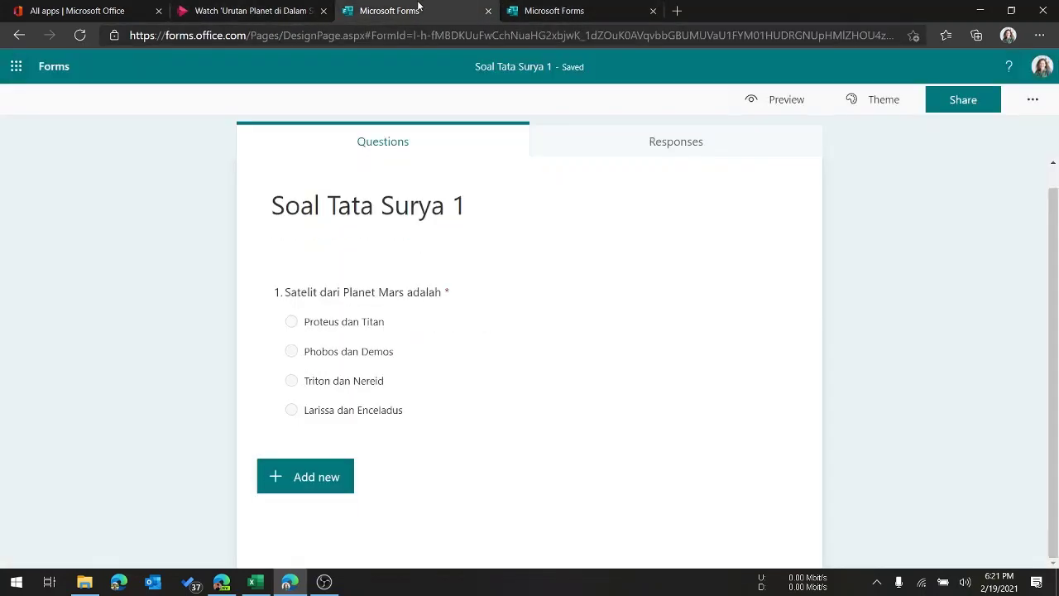
- Set the video position to 7:54 and add the Soal Tata Surya 2 form to the timeline there
{"action": "left_click", "coordinate": [246, 12]}
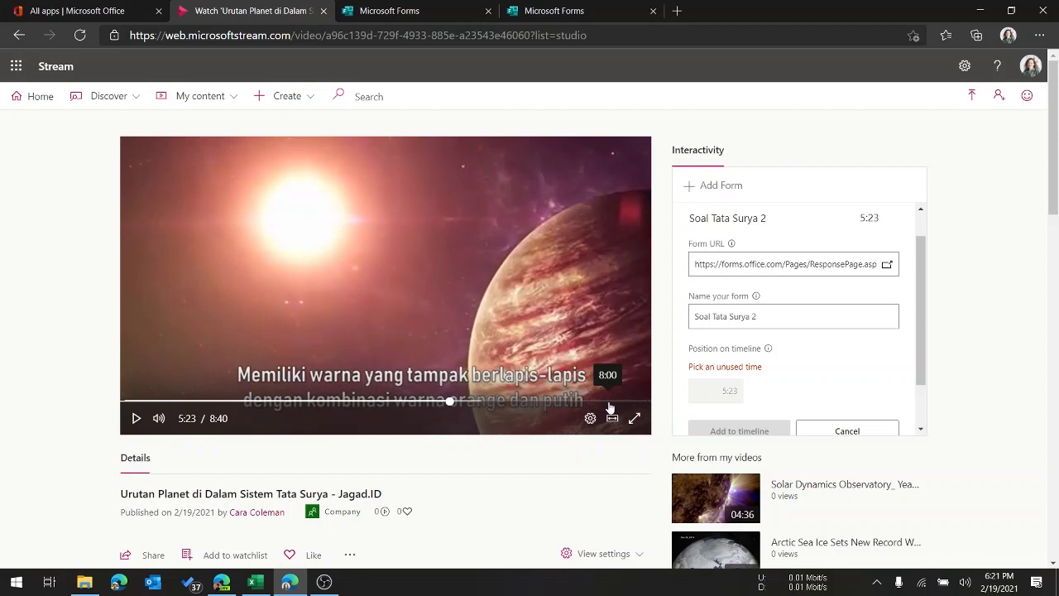
{"action": "left_click", "coordinate": [609, 402]}
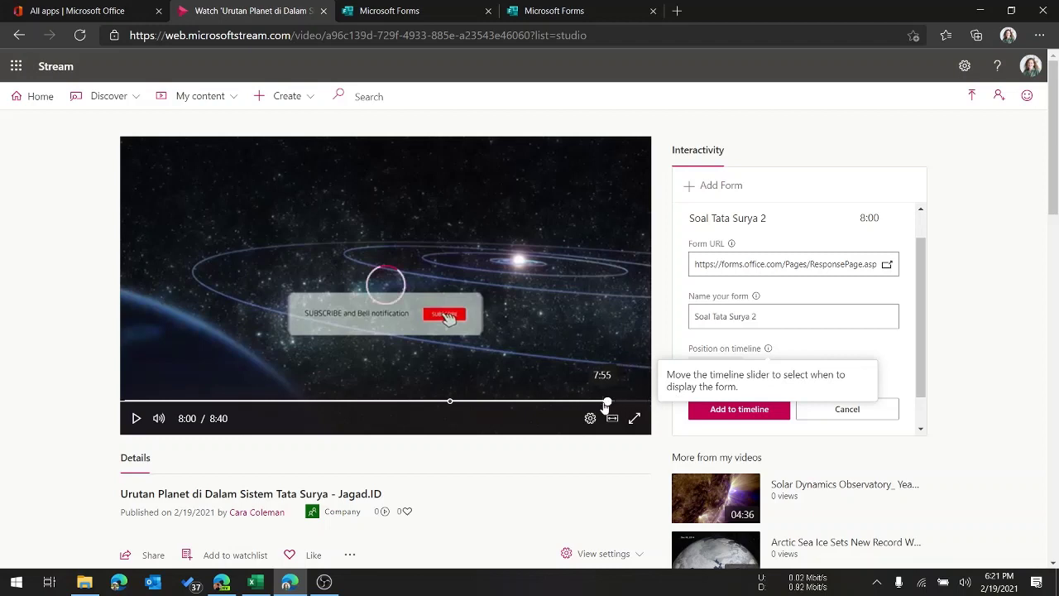
{"action": "left_click", "coordinate": [601, 404]}
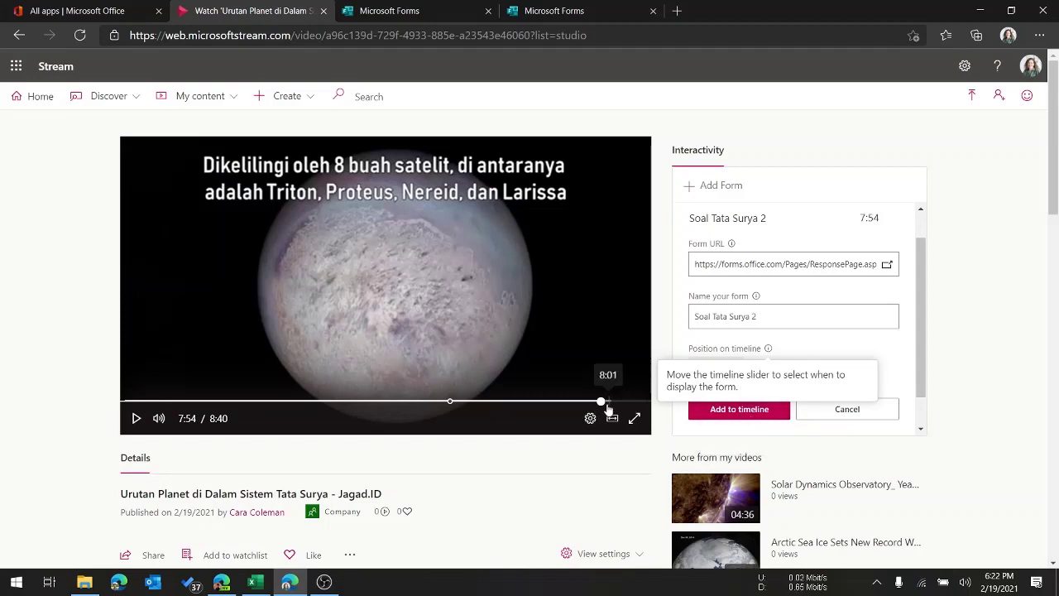
{"action": "left_click", "coordinate": [542, 11]}
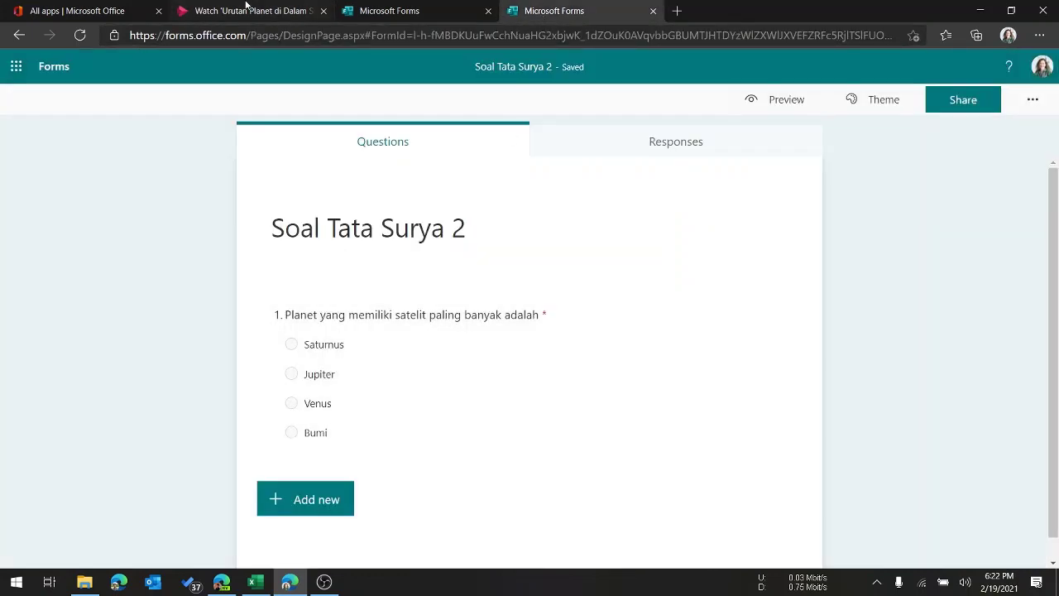
{"action": "key", "text": "ctrl+2"}
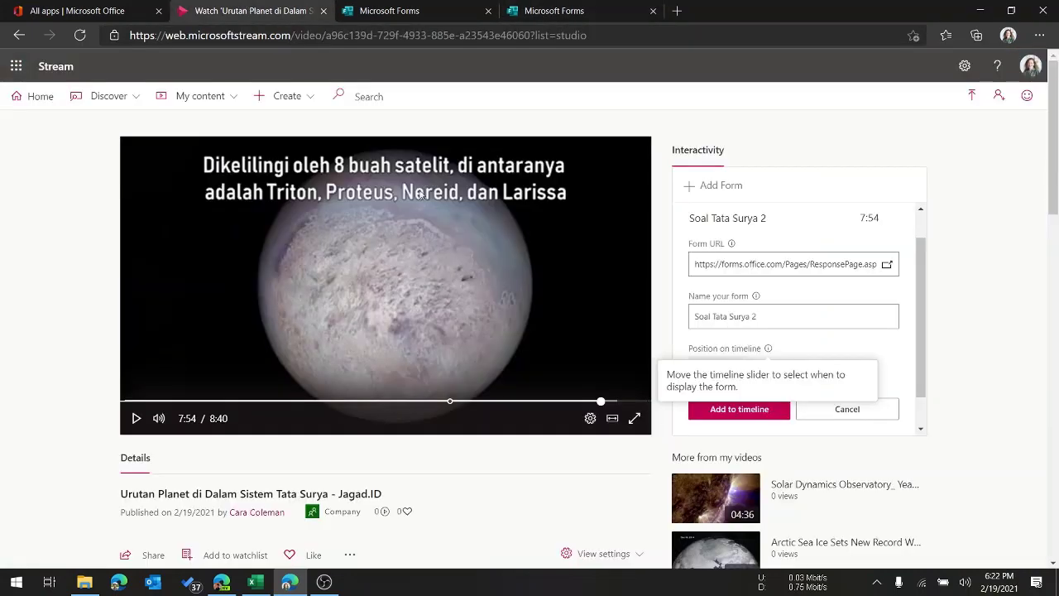
{"action": "left_click", "coordinate": [755, 411]}
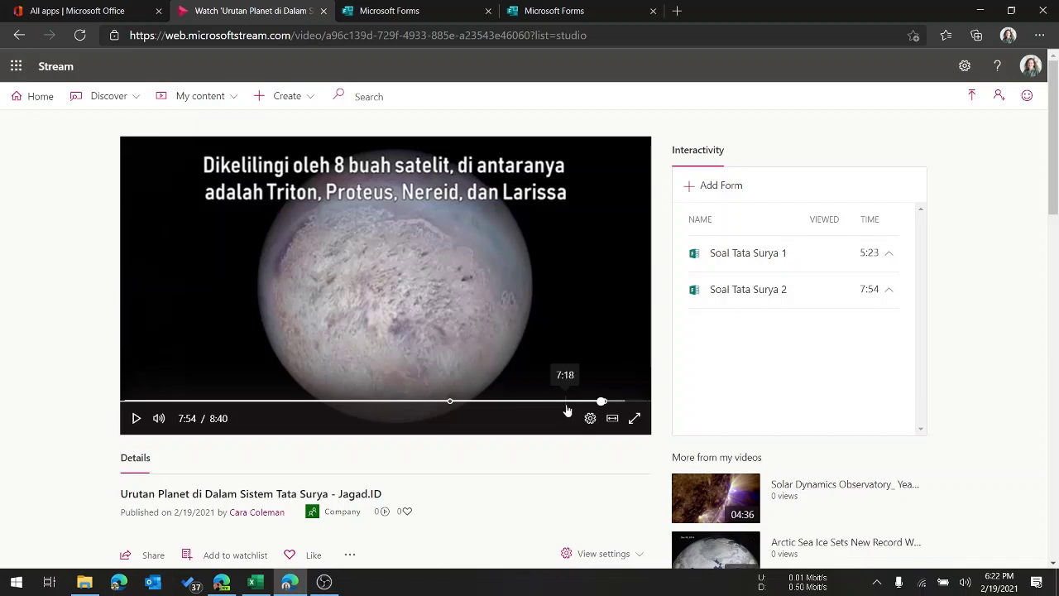
{"action": "left_click", "coordinate": [567, 402]}
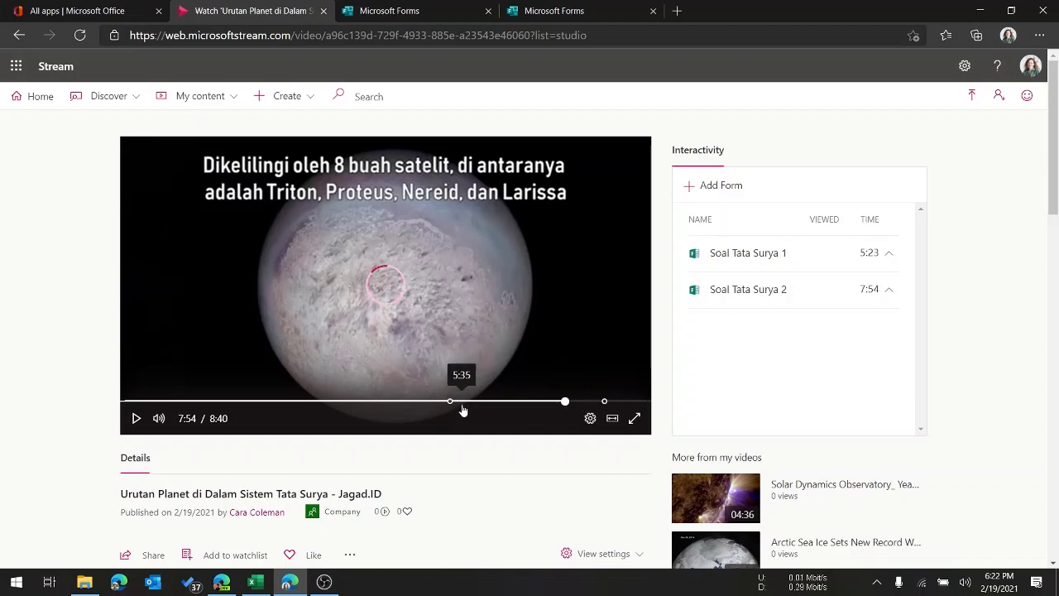
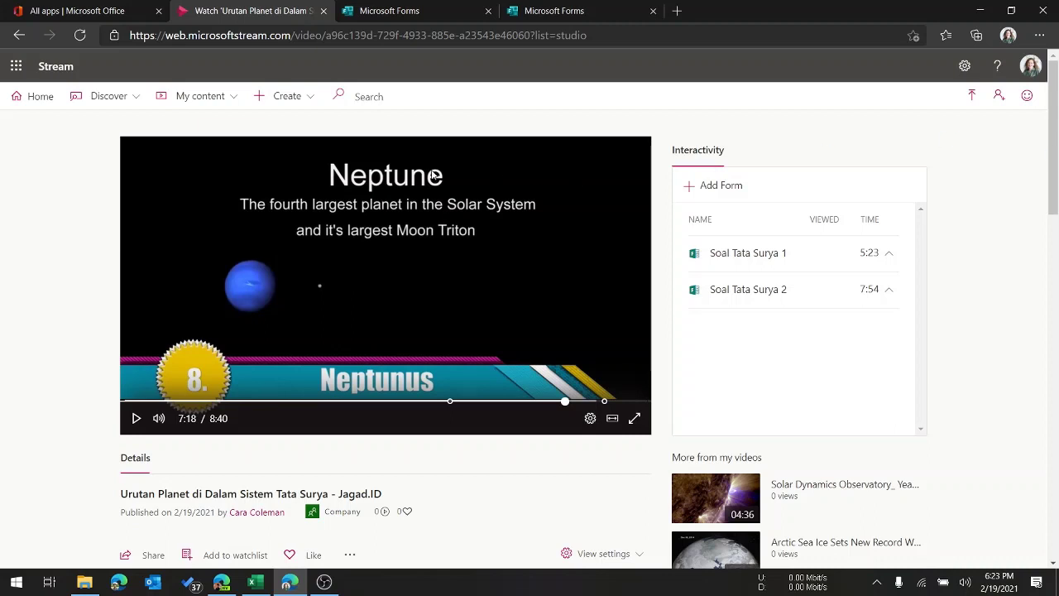
- Close the Stream video page and open Power Automate from the Office 365 apps page
{"action": "left_click", "coordinate": [323, 11]}
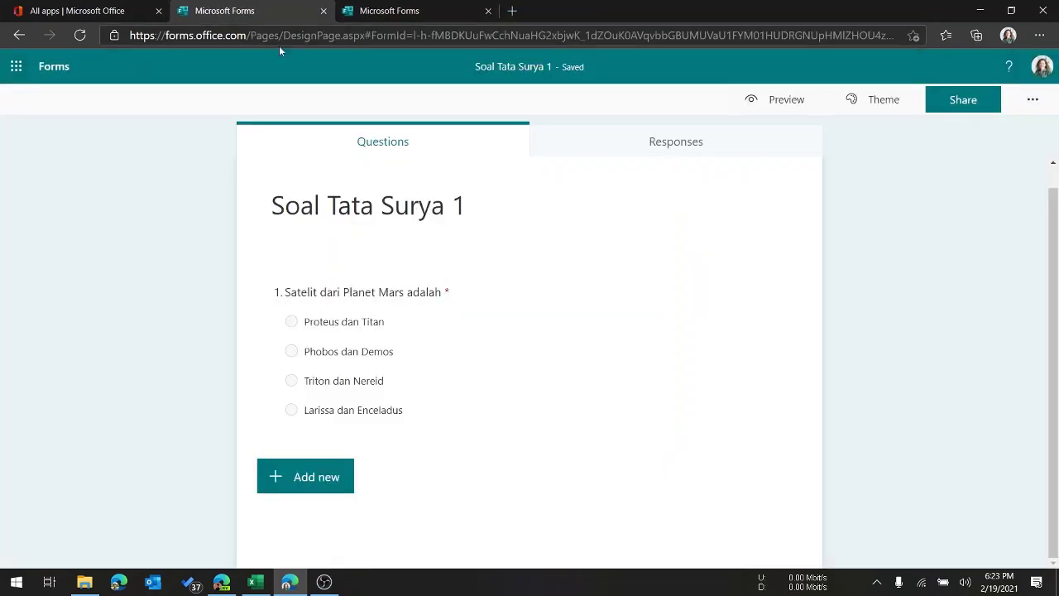
{"action": "left_click", "coordinate": [106, 11]}
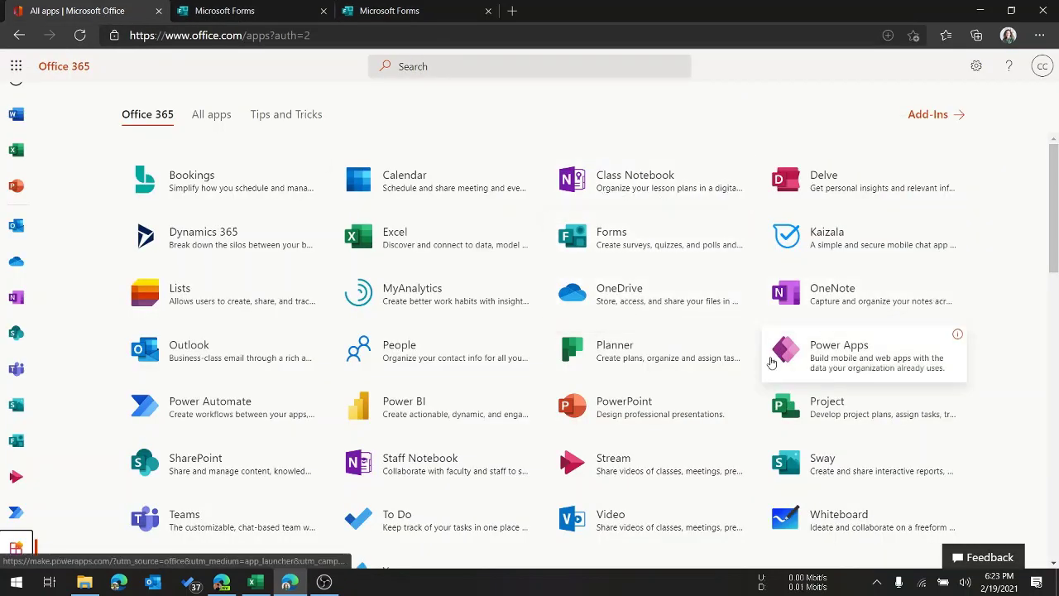
{"action": "scroll", "coordinate": [745, 331], "scroll_direction": "down", "scroll_amount": 1}
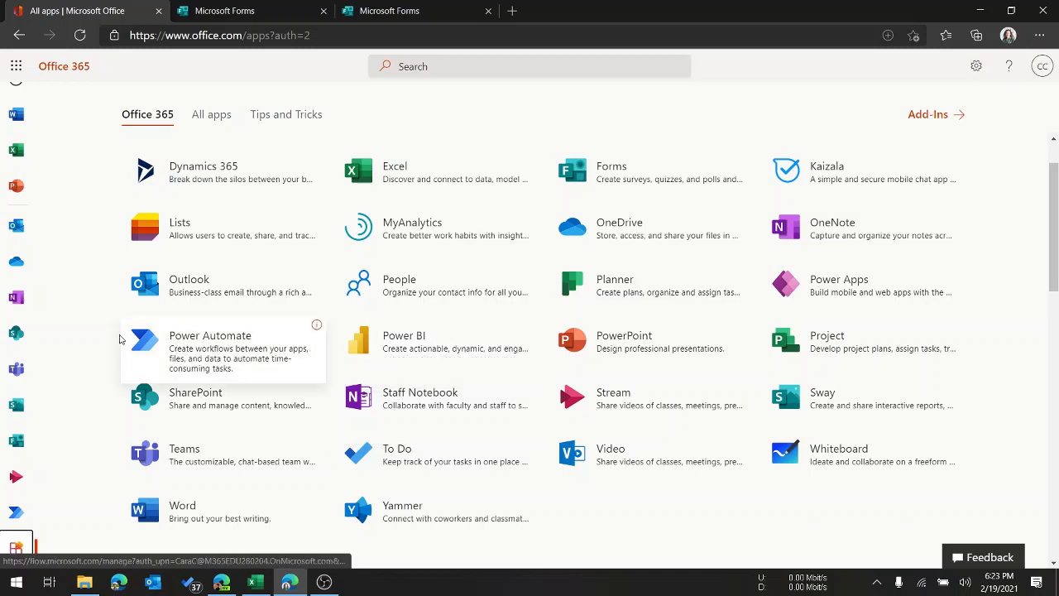
{"action": "left_click", "coordinate": [143, 346]}
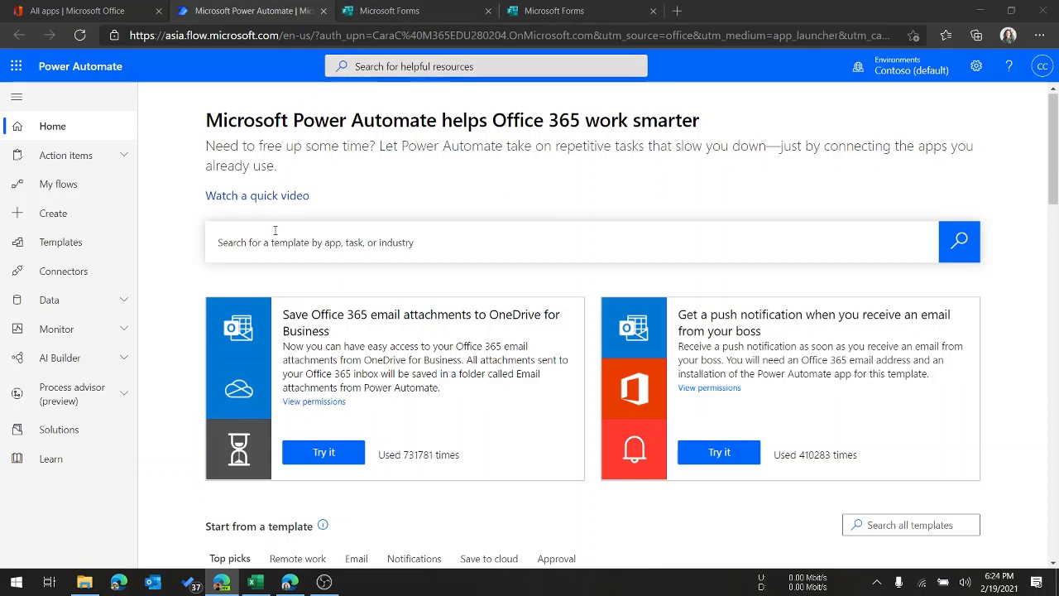
- Create an automated cloud flow named Penilaian Quiz Tata Surya with the Microsoft Forms trigger "When a new response is submitted"
{"action": "left_click", "coordinate": [86, 217]}
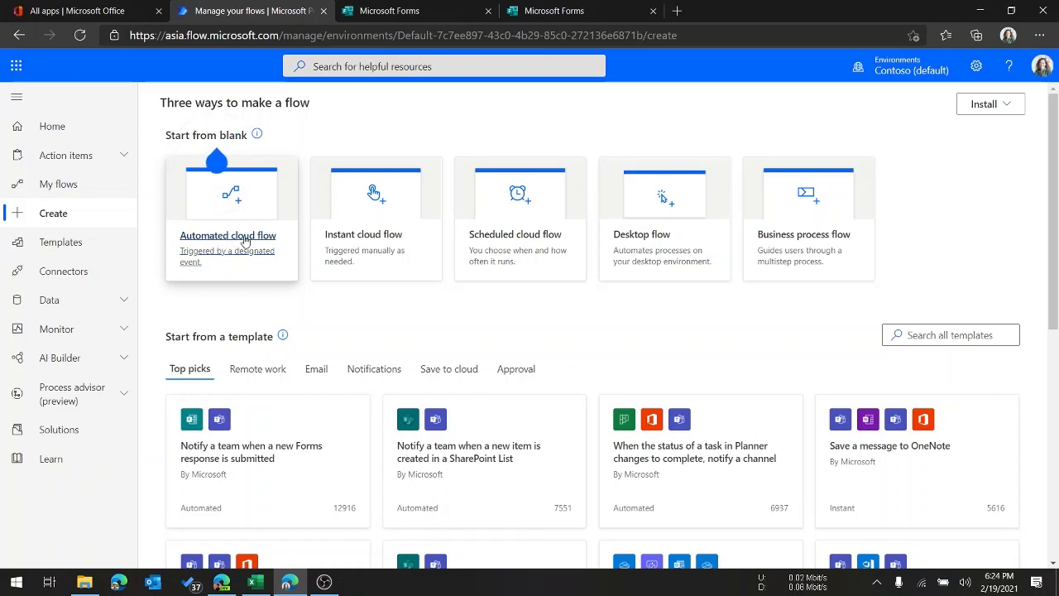
{"action": "left_click", "coordinate": [245, 241]}
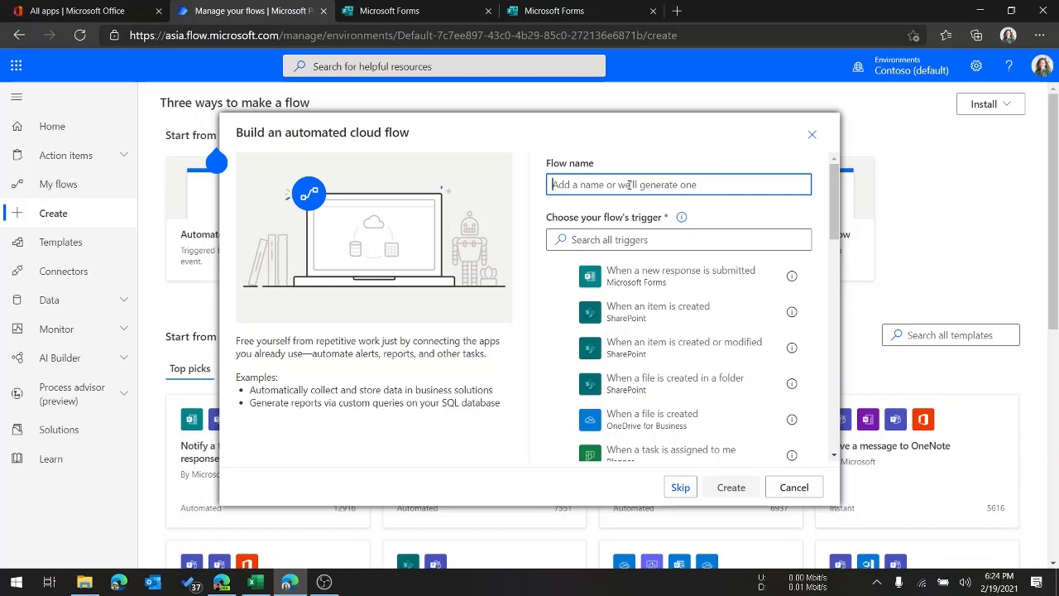
{"action": "type", "text": "Penilaia"}
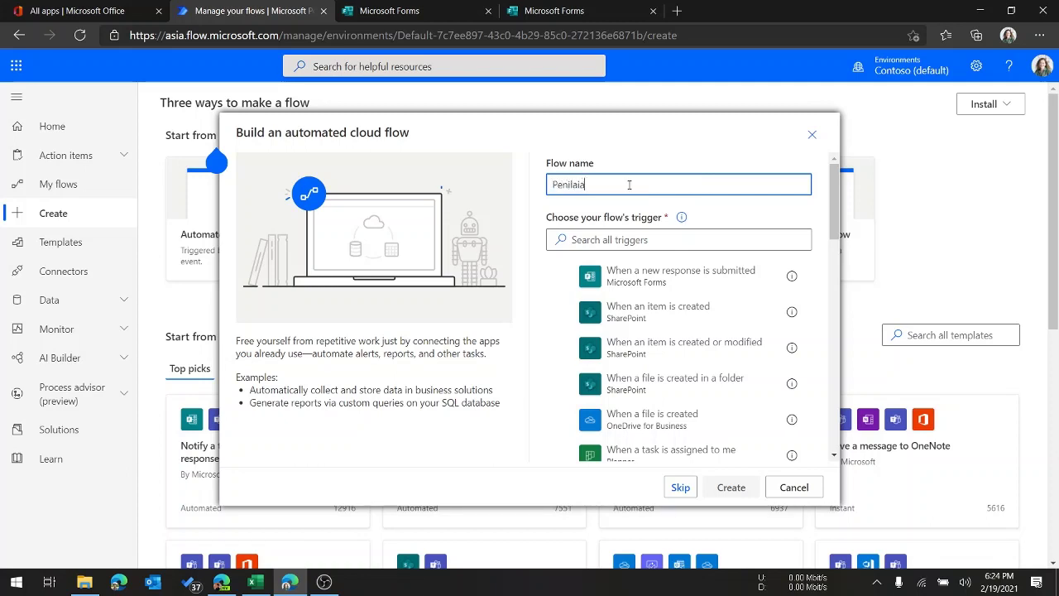
{"action": "type", "text": "n Quiz Tata Surya"}
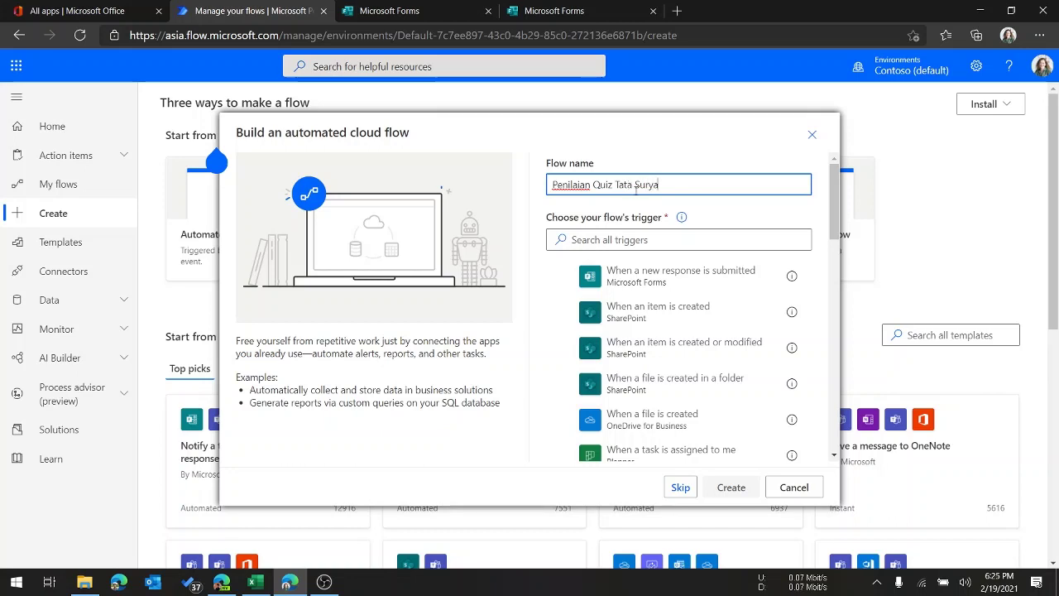
{"action": "left_click", "coordinate": [645, 205]}
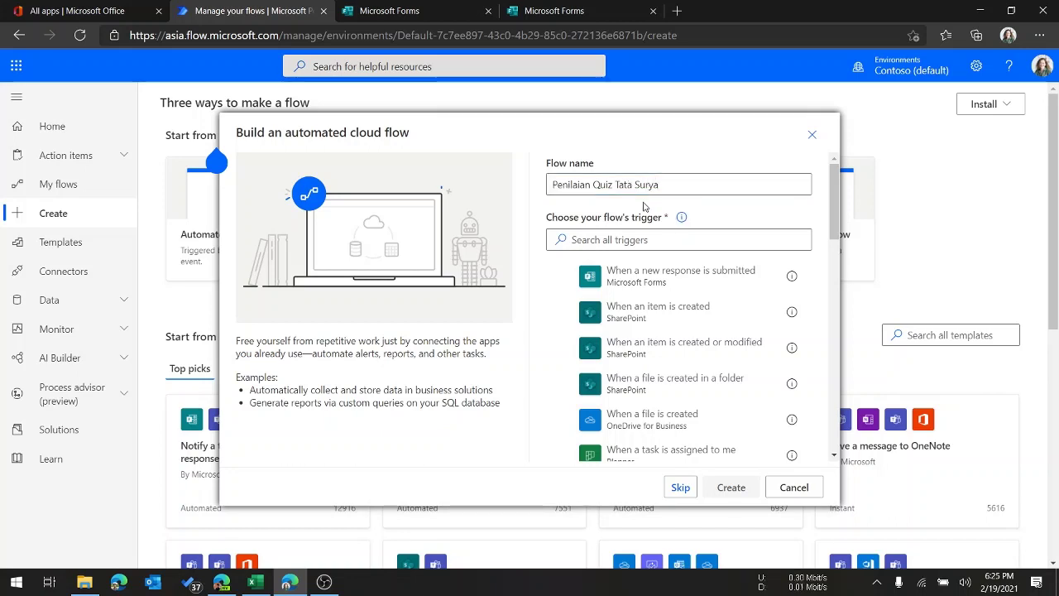
{"action": "triple_click", "coordinate": [547, 222]}
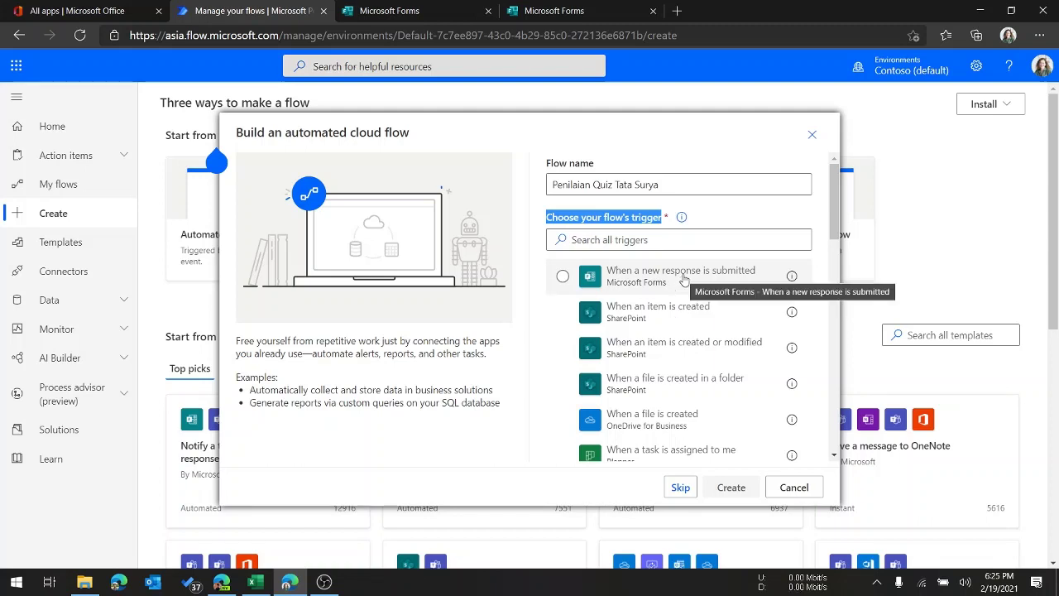
{"action": "left_click", "coordinate": [683, 279]}
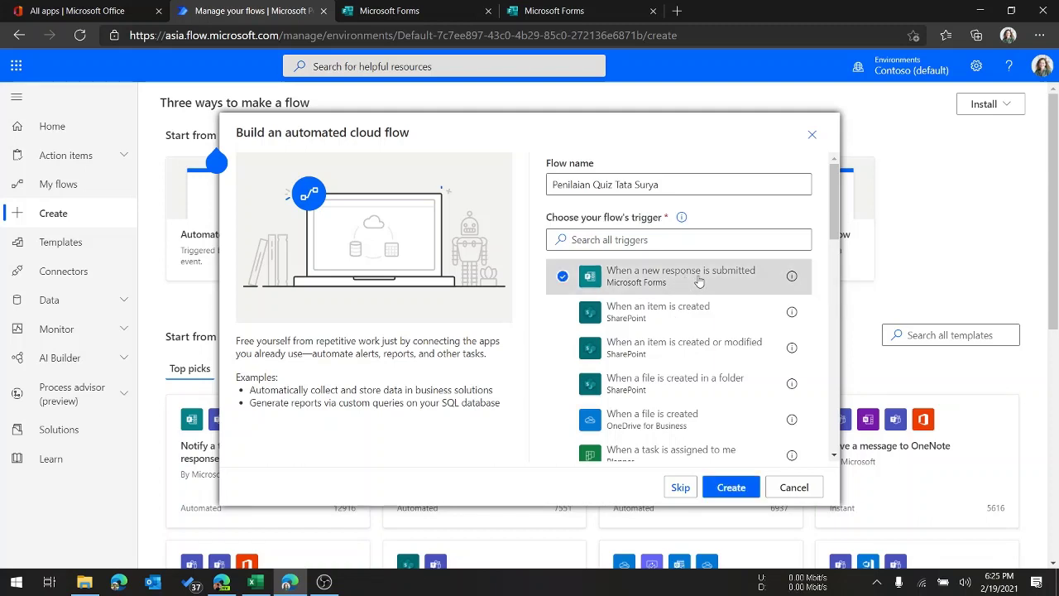
{"action": "left_click", "coordinate": [732, 488]}
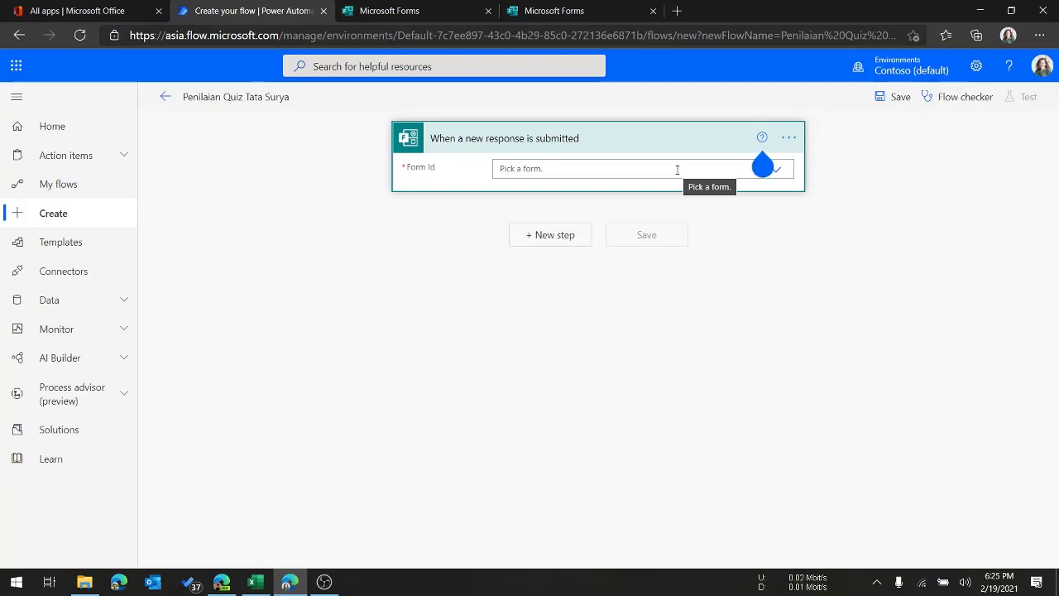
{"action": "left_click", "coordinate": [77, 11]}
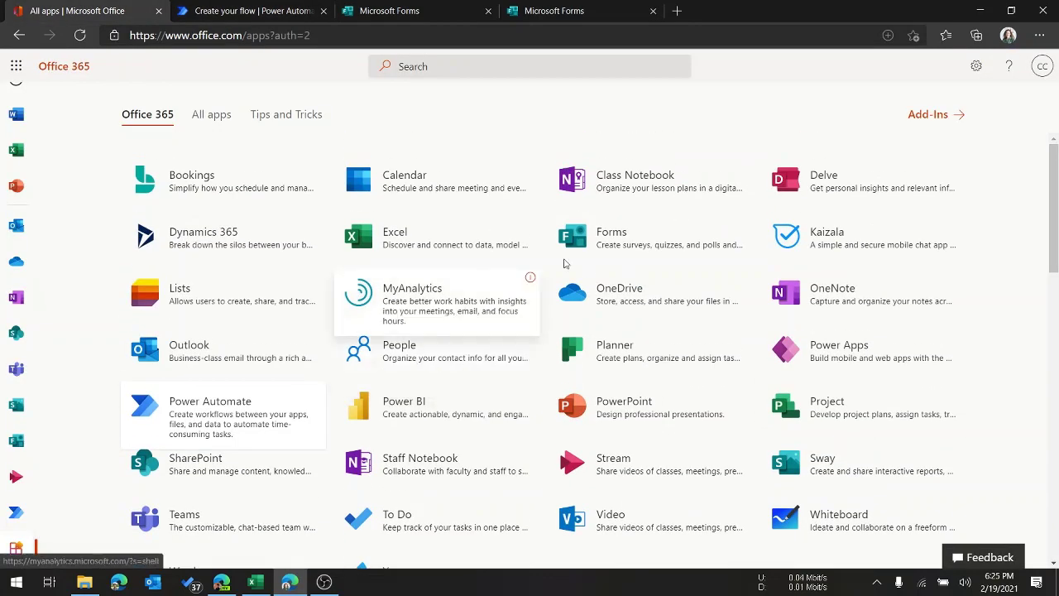
{"action": "scroll", "coordinate": [565, 263], "scroll_direction": "down", "scroll_amount": 5}
{"action": "scroll", "coordinate": [433, 289], "scroll_direction": "up", "scroll_amount": 5}
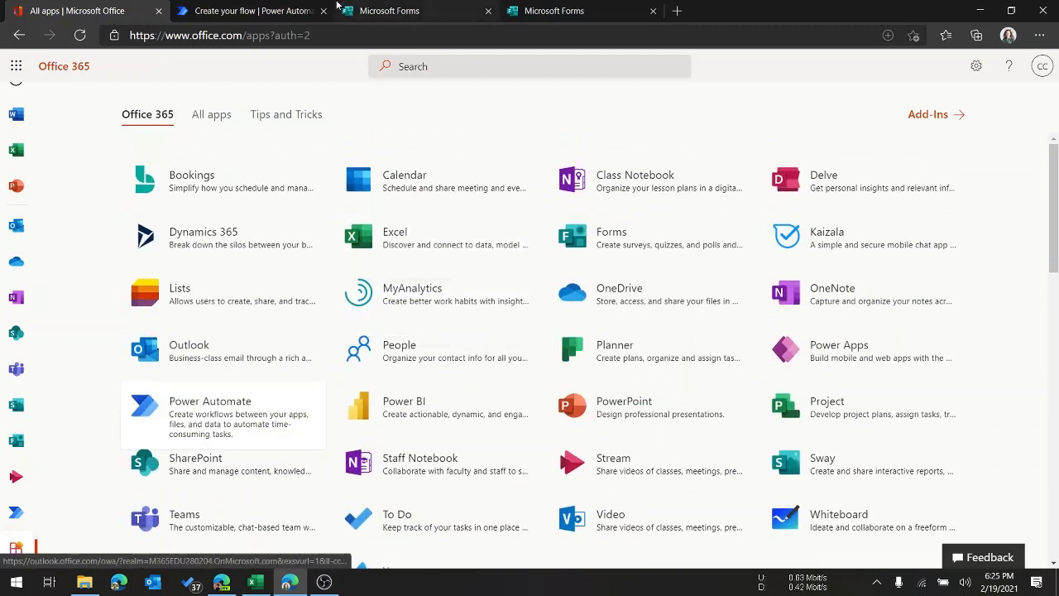
{"action": "left_click", "coordinate": [244, 10]}
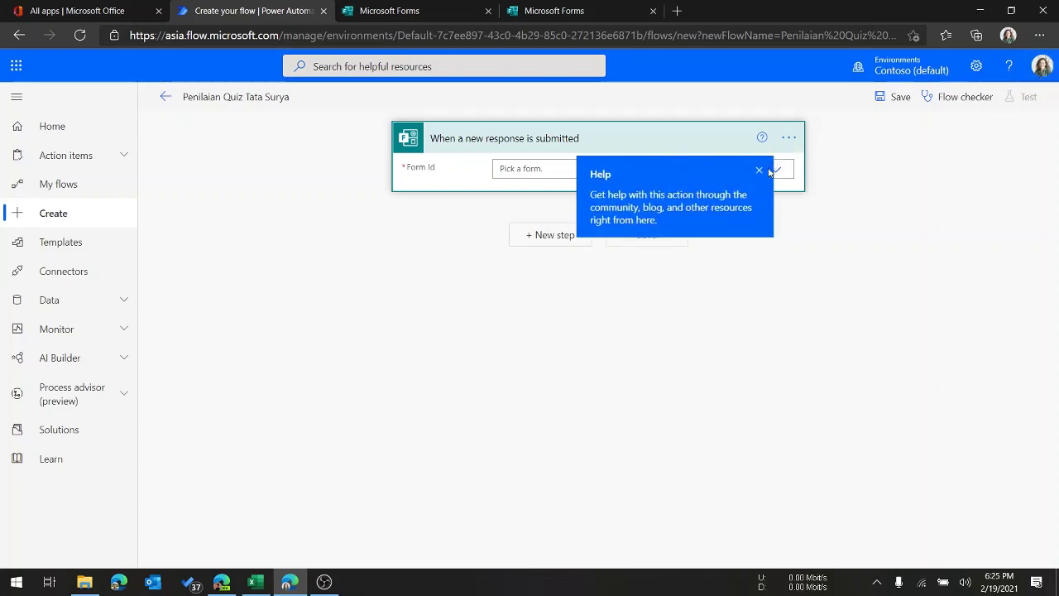
- Dismiss the help tip and set the trigger's form to Soal Tata Surya 2
{"action": "left_click", "coordinate": [759, 170]}
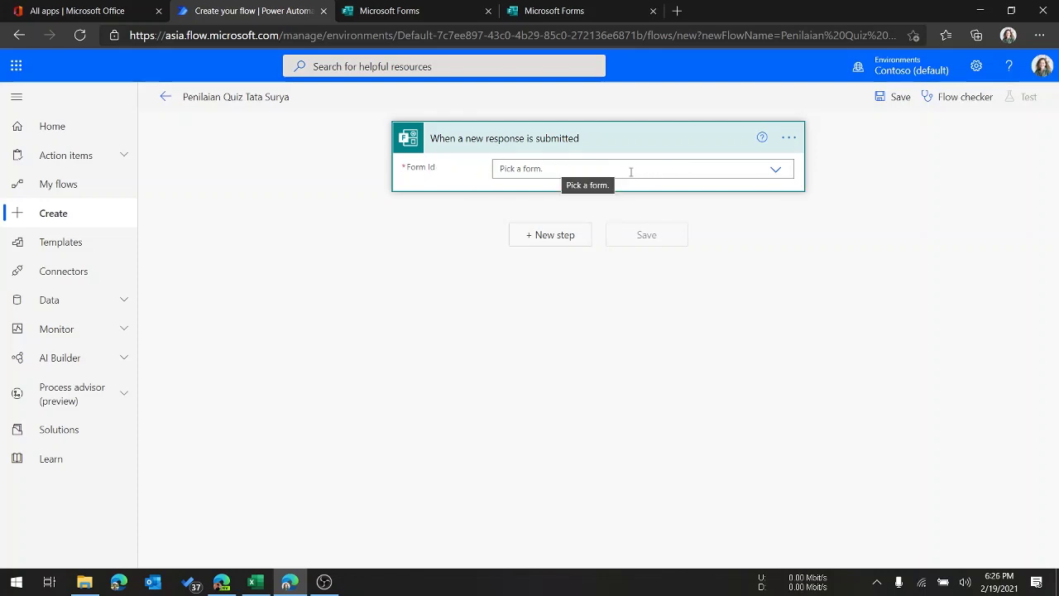
{"action": "left_click", "coordinate": [776, 169]}
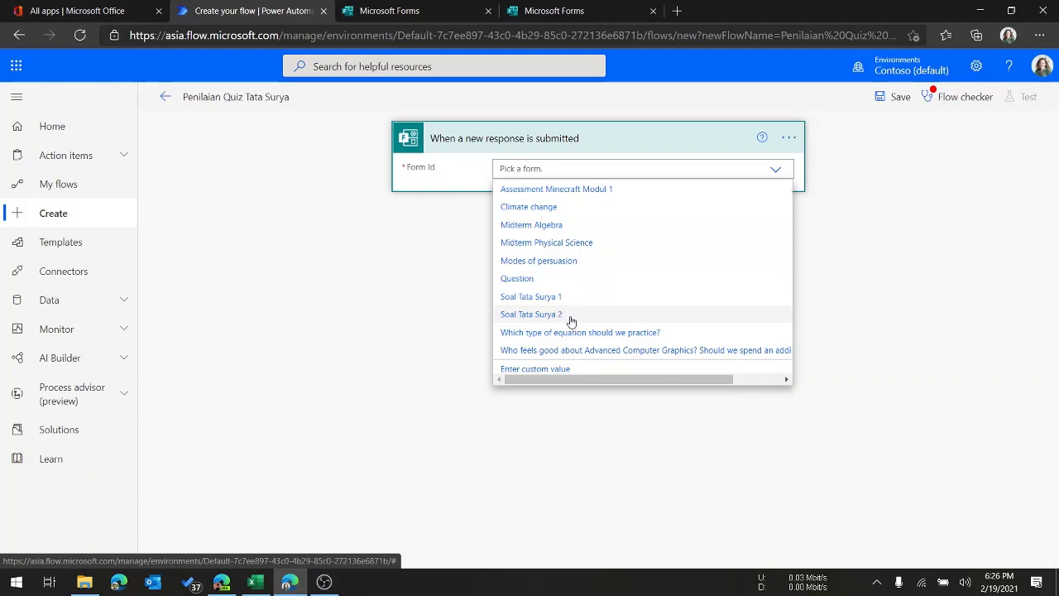
{"action": "left_click", "coordinate": [571, 318]}
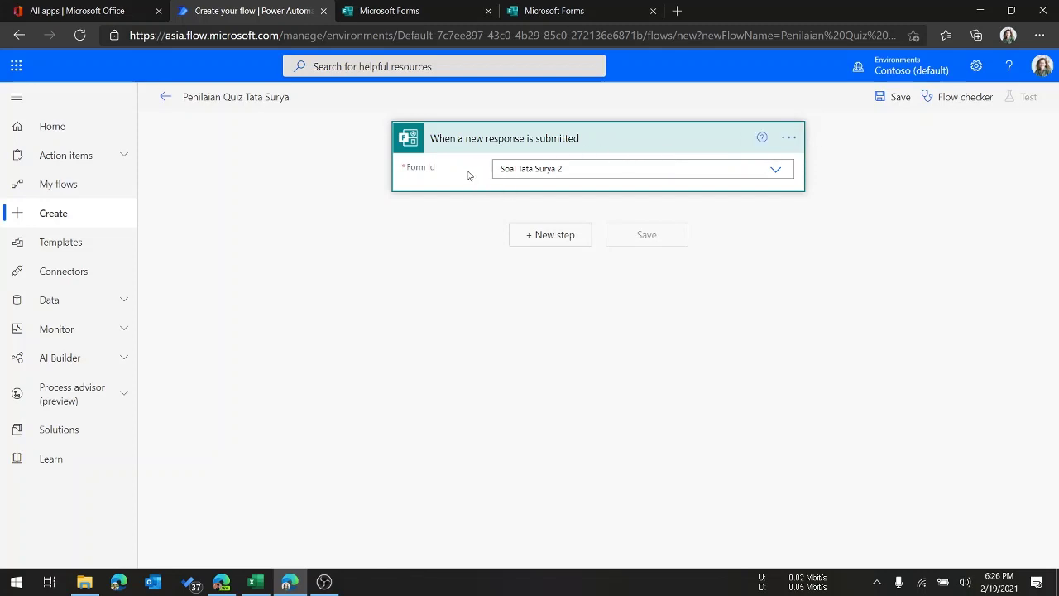
- Search the flow operations for forms and add the Microsoft Forms action Get response details after the trigger
{"action": "left_click", "coordinate": [556, 235]}
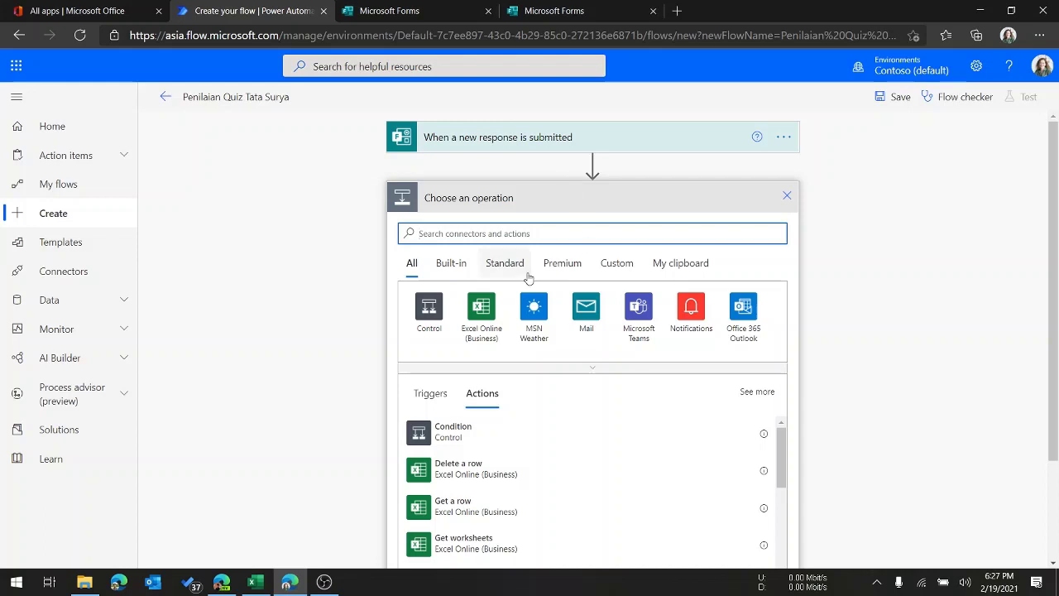
{"action": "scroll", "coordinate": [499, 324], "scroll_direction": "down", "scroll_amount": 2}
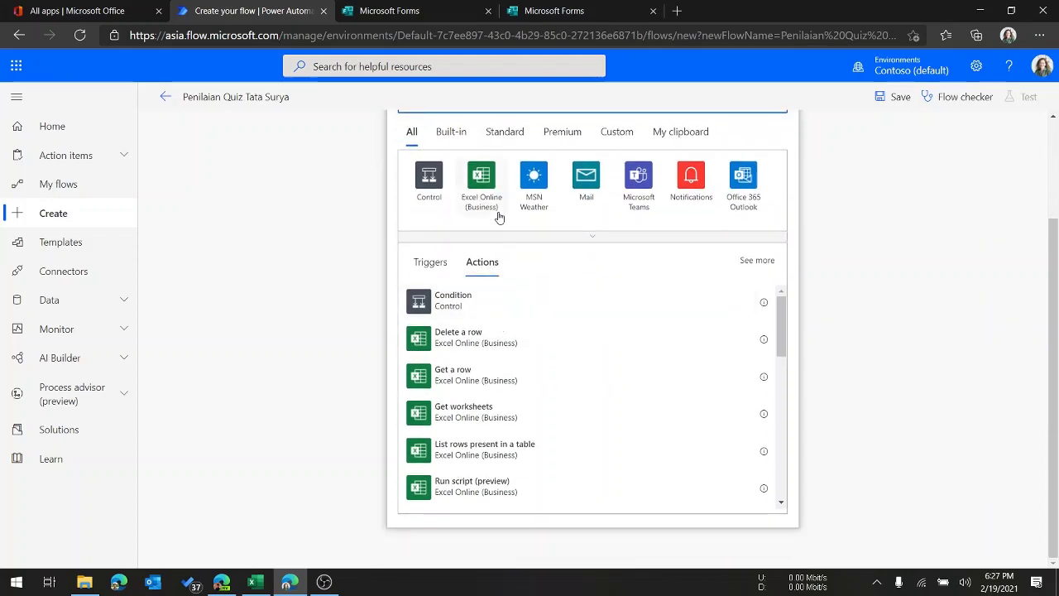
{"action": "scroll", "coordinate": [503, 225], "scroll_direction": "up", "scroll_amount": 2}
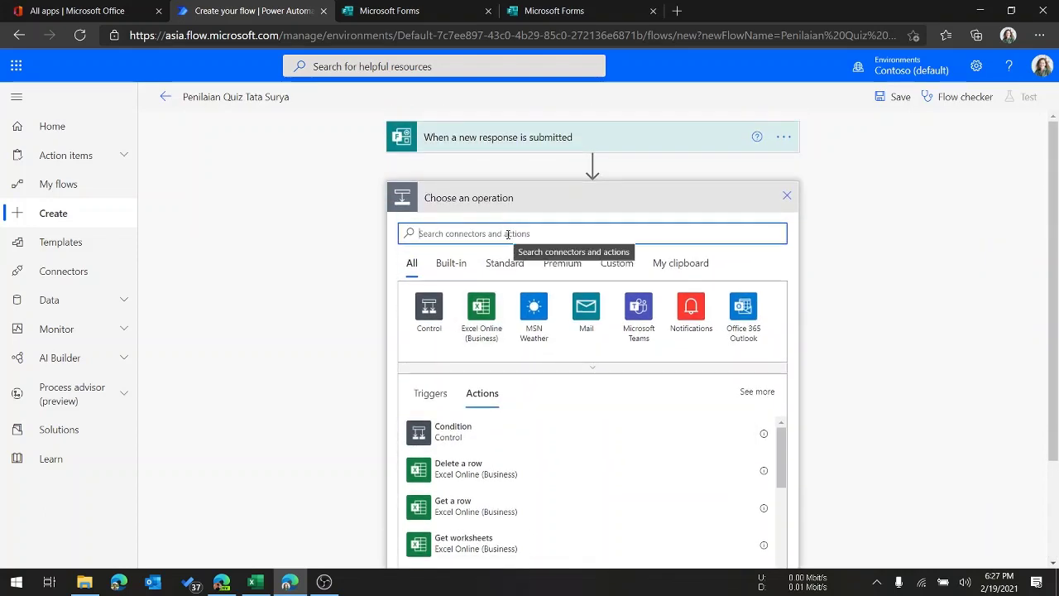
{"action": "type", "text": "fa"}
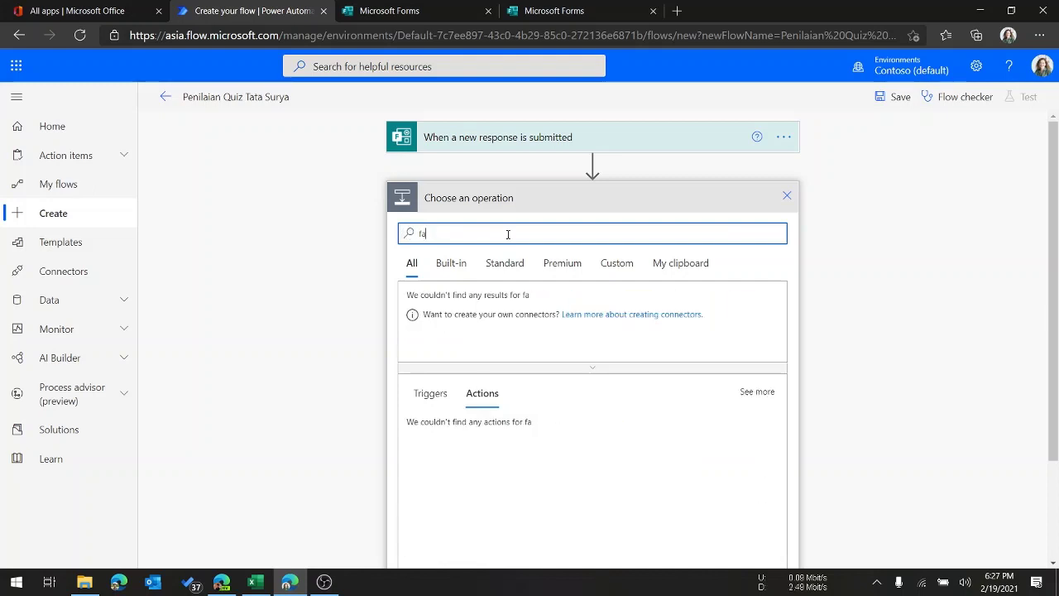
{"action": "key", "text": "BackSpace"}
{"action": "type", "text": "orm"}
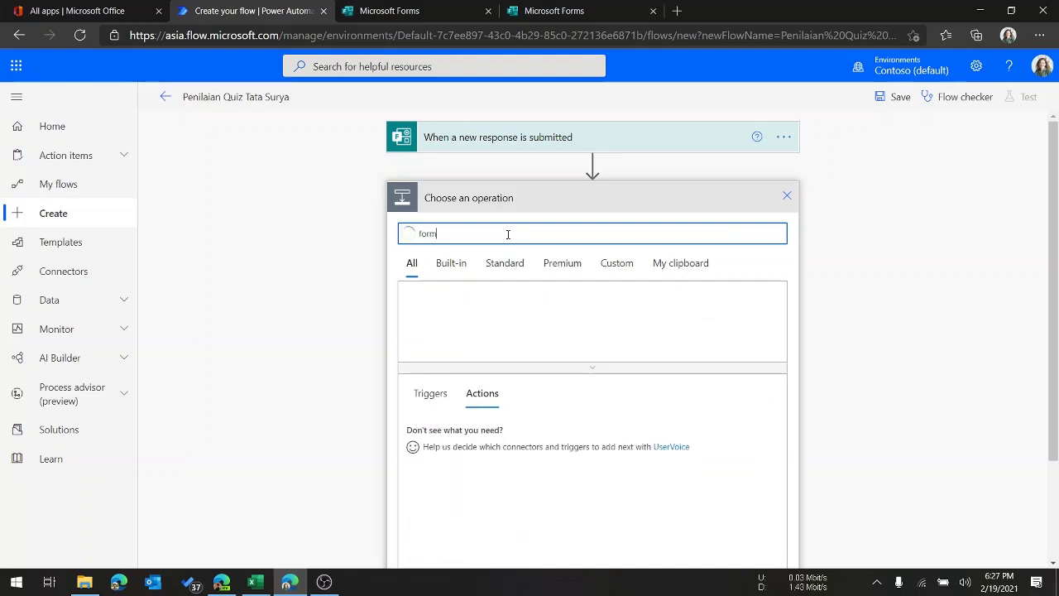
{"action": "type", "text": "s"}
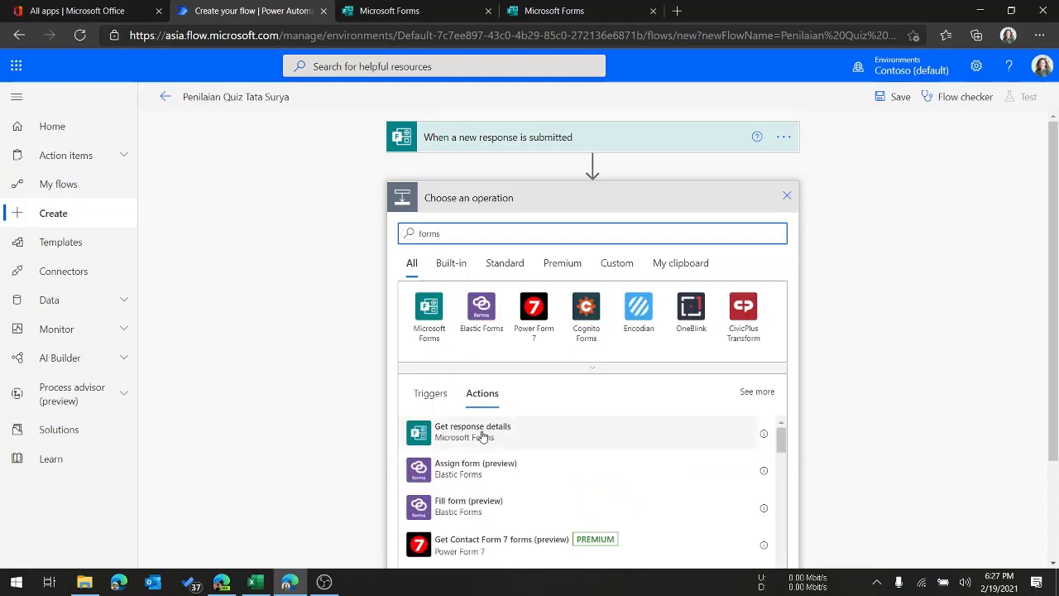
{"action": "left_click", "coordinate": [483, 436]}
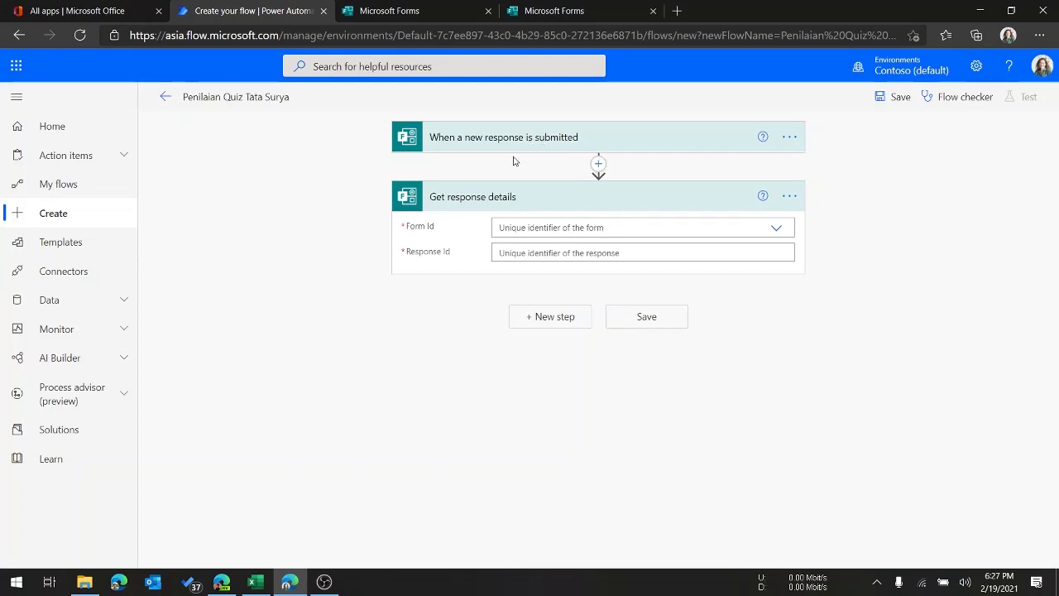
{"action": "left_click", "coordinate": [381, 10]}
{"action": "left_click", "coordinate": [538, 8]}
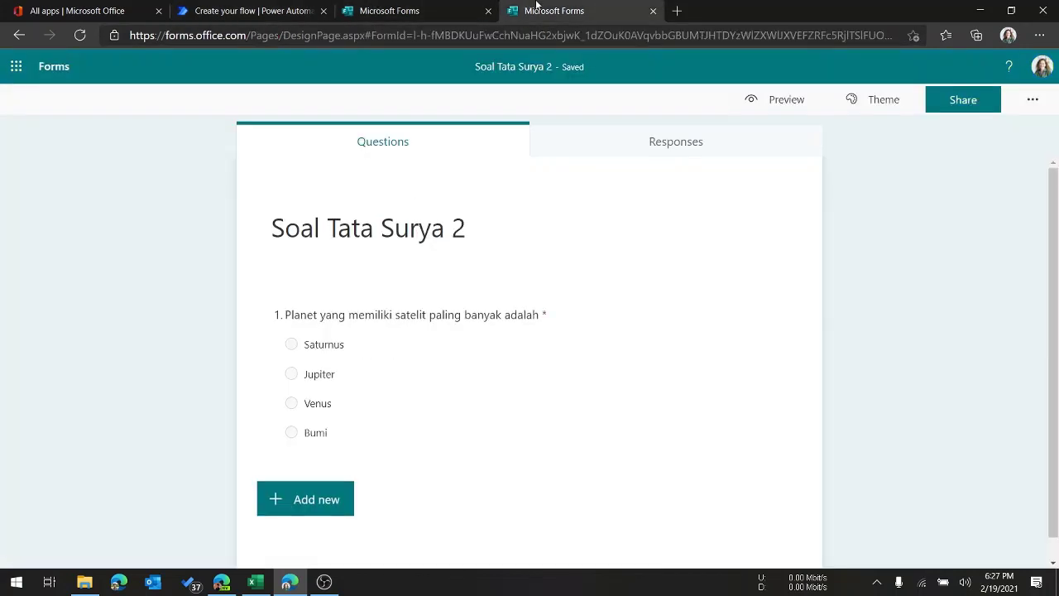
{"action": "left_click", "coordinate": [298, 9]}
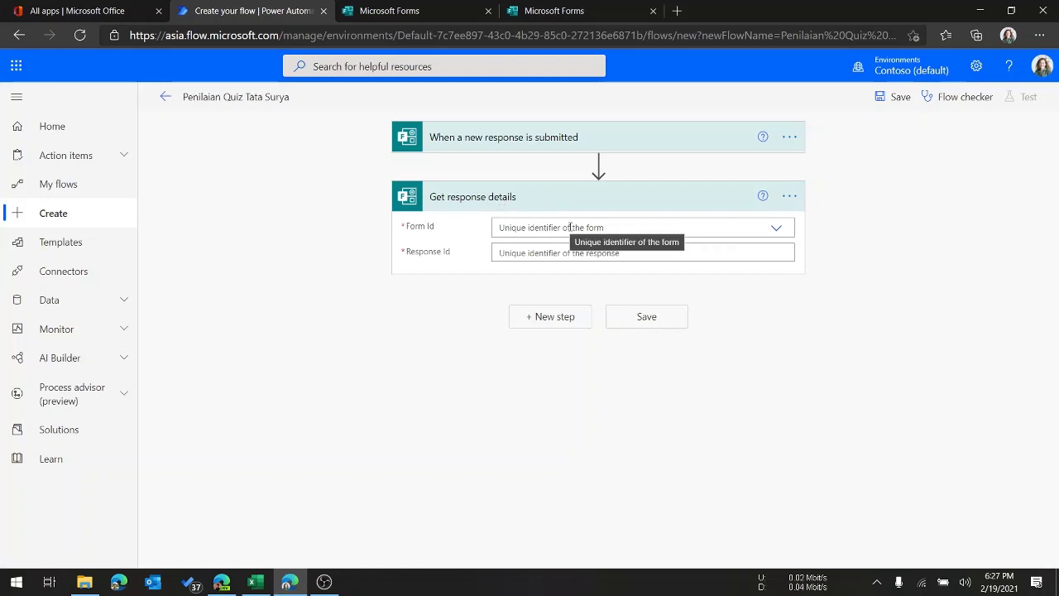
- Compare the questions in the Soal Tata Surya 1 and Soal Tata Surya 2 forms and return to the flow
{"action": "left_click", "coordinate": [388, 10]}
{"action": "left_click", "coordinate": [550, 10]}
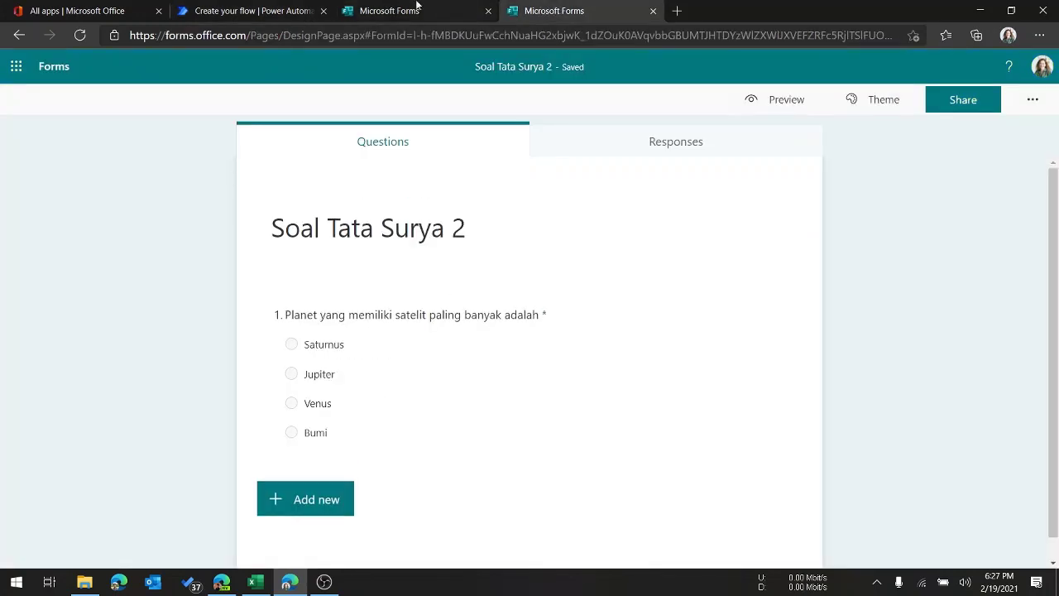
{"action": "left_click", "coordinate": [419, 6]}
{"action": "left_click", "coordinate": [563, 6]}
{"action": "left_click", "coordinate": [376, 7]}
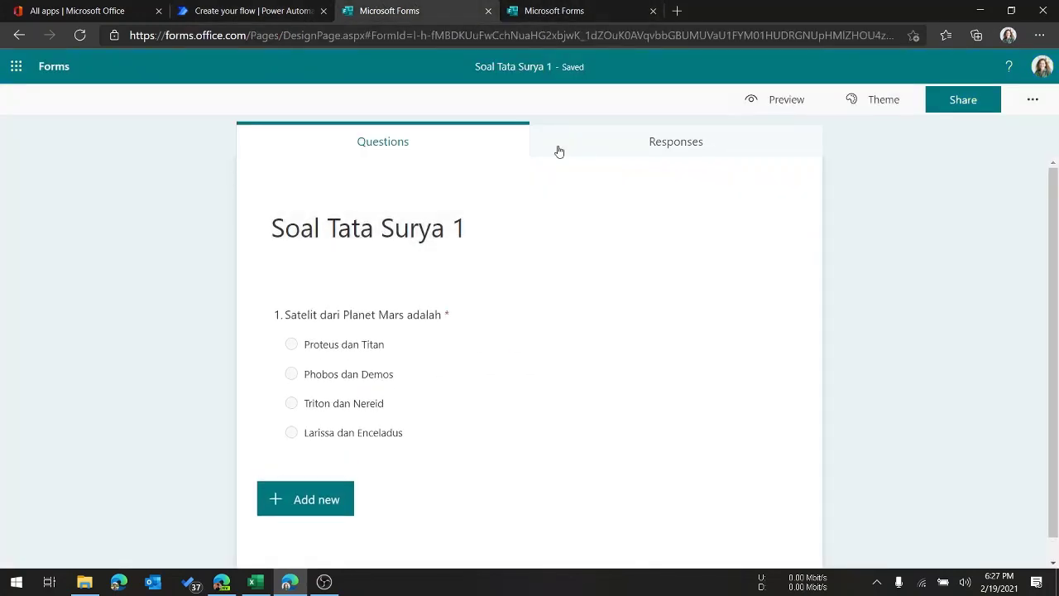
{"action": "left_click", "coordinate": [591, 7]}
{"action": "left_click", "coordinate": [248, 10]}
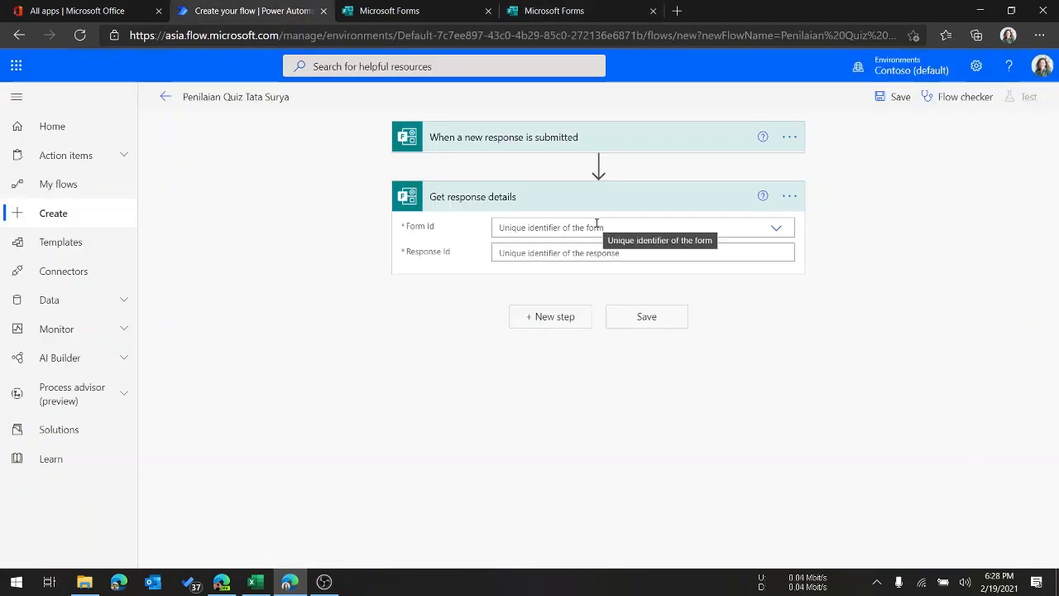
- Set the Get response details action's form to Soal Tata Surya 2 and its Response Id to the trigger's Response Id
{"action": "left_click", "coordinate": [777, 230]}
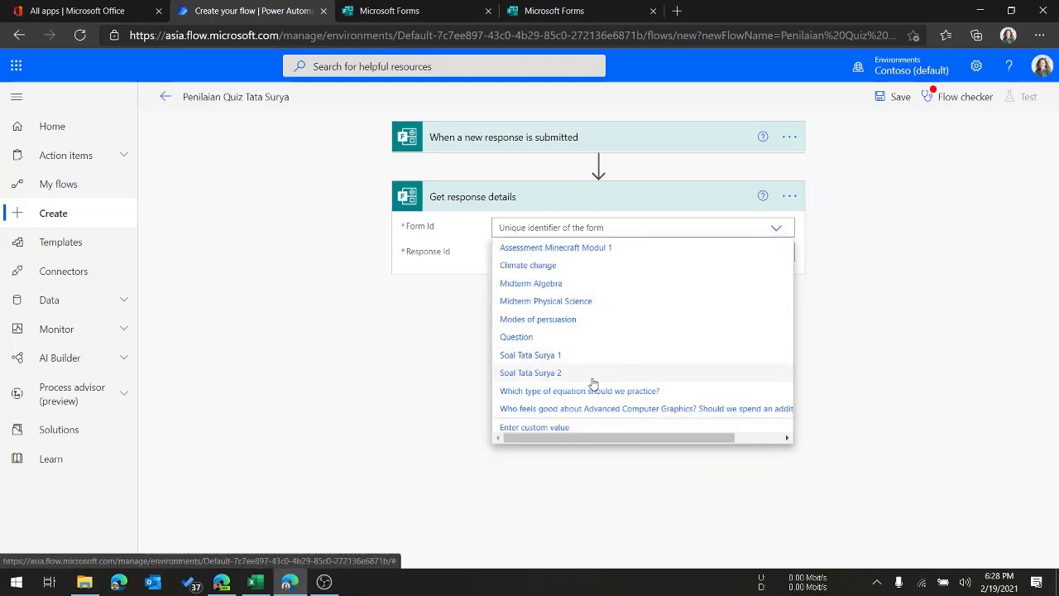
{"action": "left_click", "coordinate": [593, 378]}
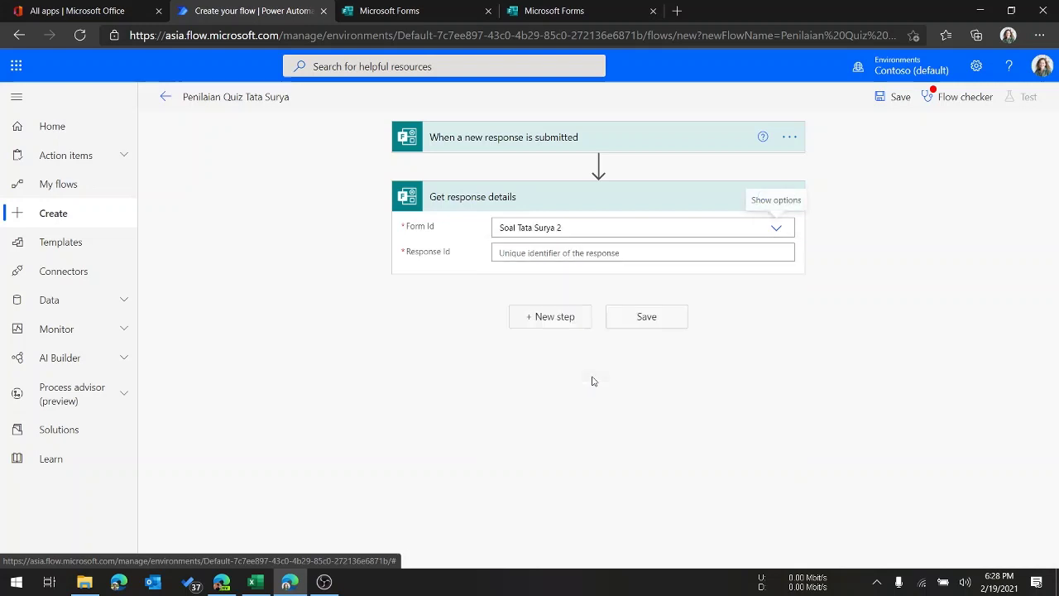
{"action": "left_click", "coordinate": [613, 257]}
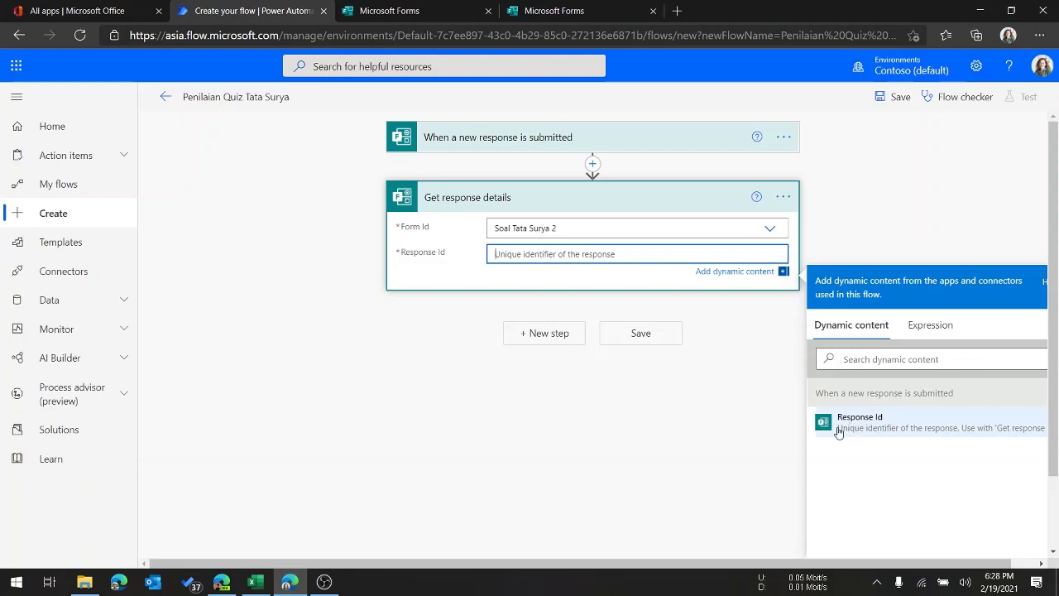
{"action": "left_click", "coordinate": [849, 425]}
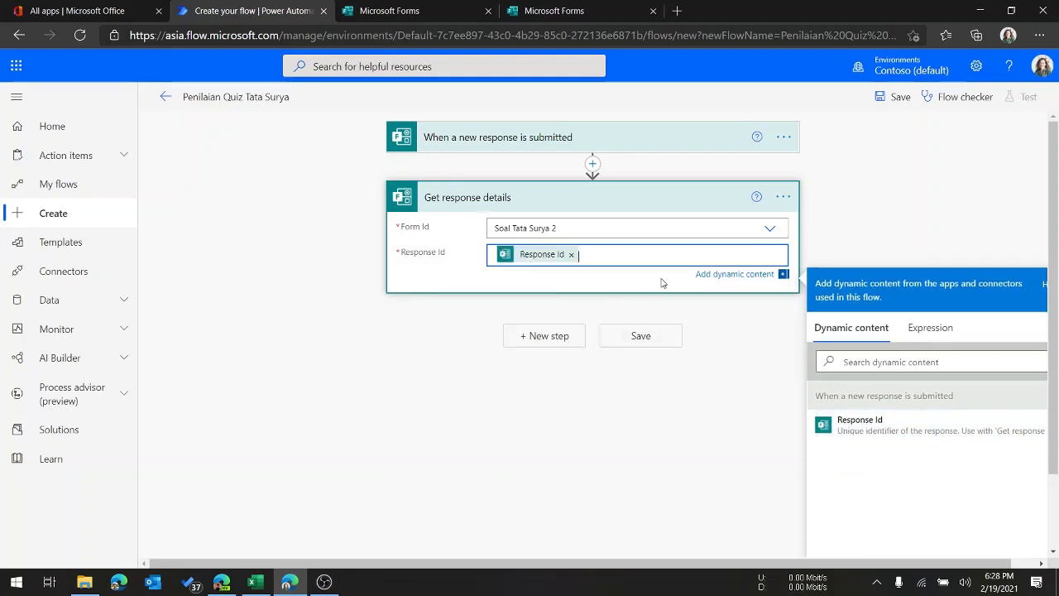
- Add a second Microsoft Forms Get response details action for Soal Tata Surya 1, using the trigger's Response Id
{"action": "left_click", "coordinate": [551, 335]}
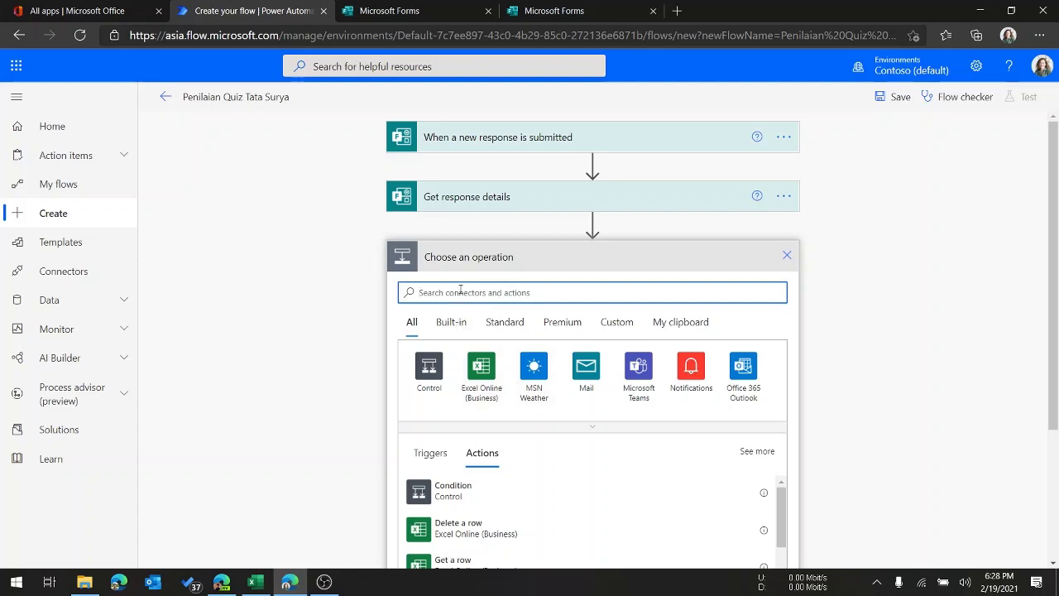
{"action": "type", "text": "forms"}
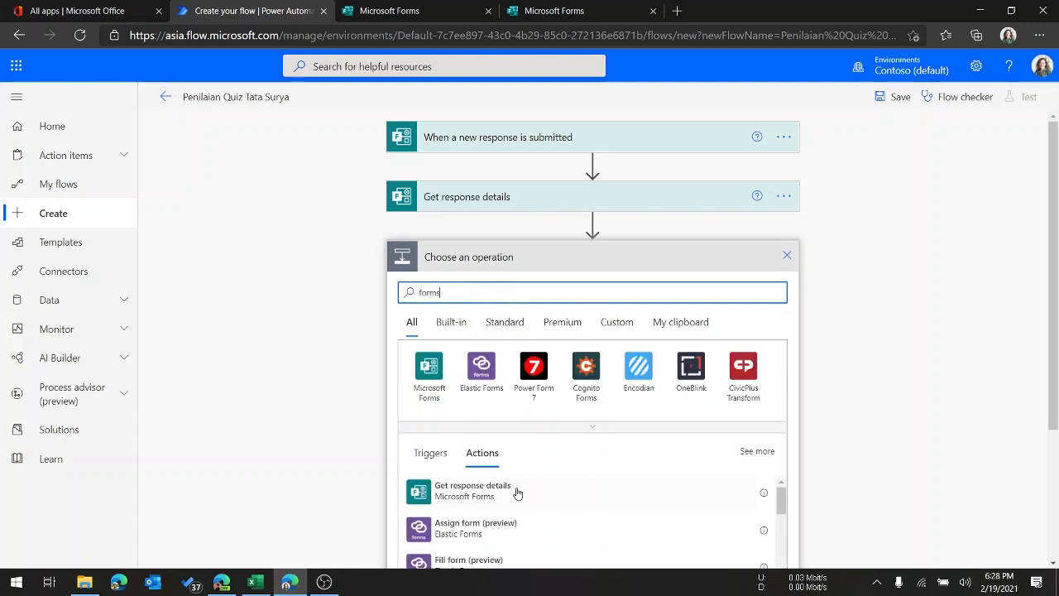
{"action": "left_click", "coordinate": [517, 493]}
{"action": "left_click", "coordinate": [609, 288]}
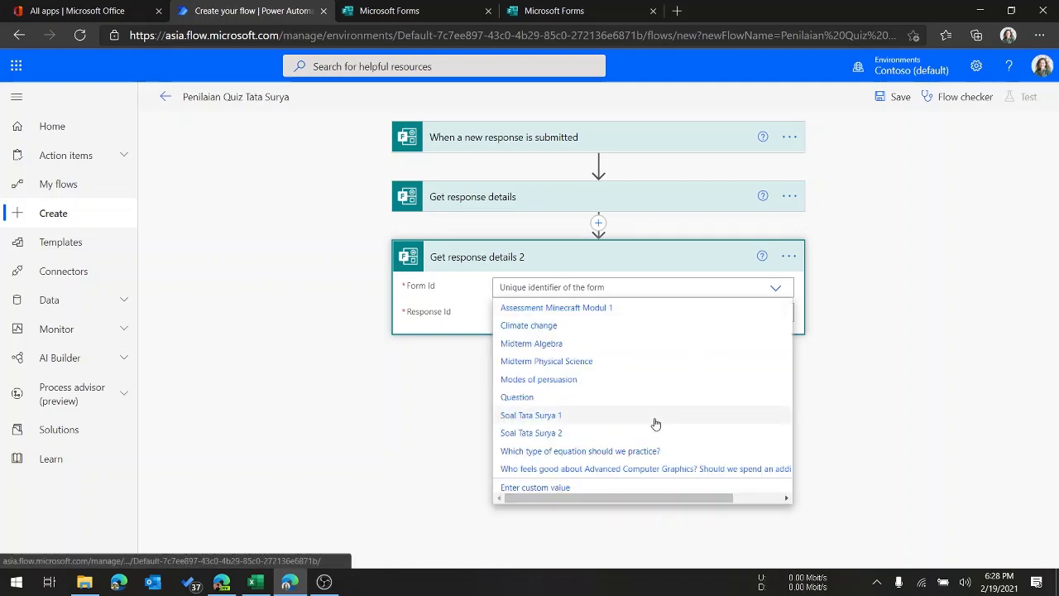
{"action": "left_click", "coordinate": [655, 424]}
{"action": "left_click", "coordinate": [700, 315]}
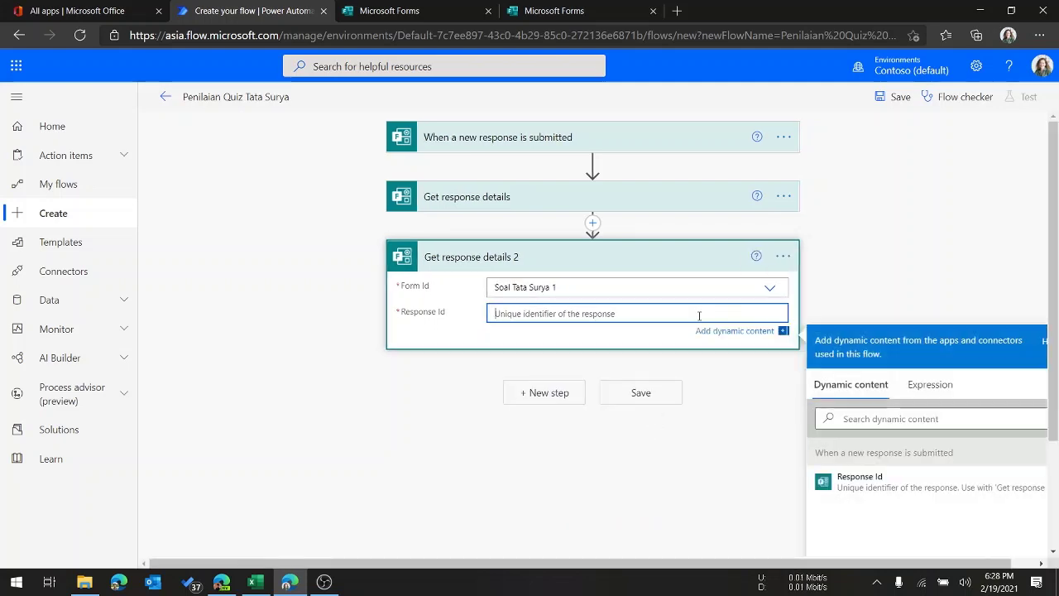
{"action": "left_click", "coordinate": [827, 482]}
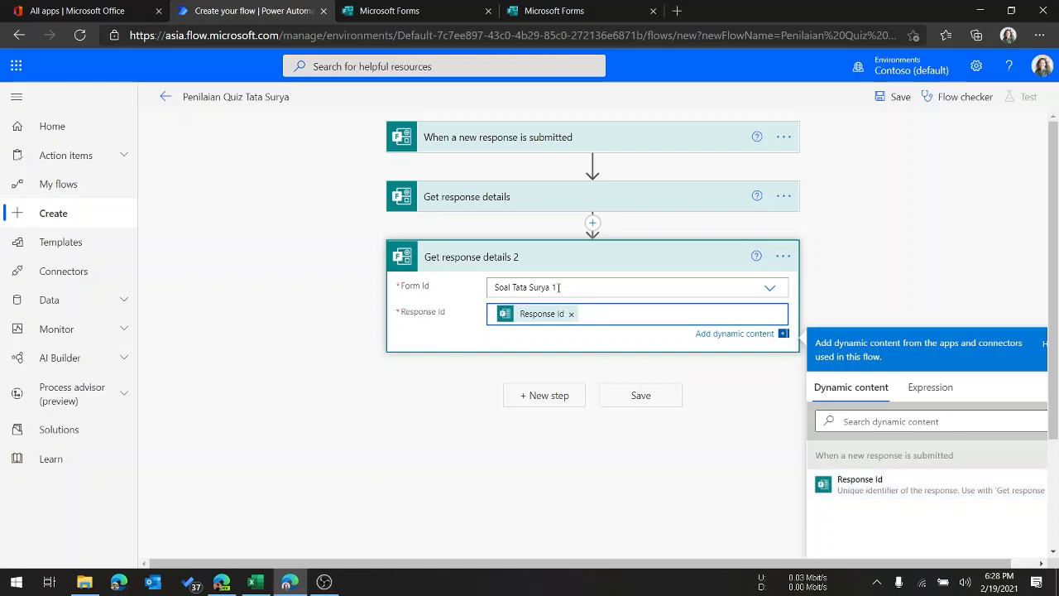
- Expand both Get response details actions and clear the Response Id value from each
{"action": "left_click", "coordinate": [534, 208]}
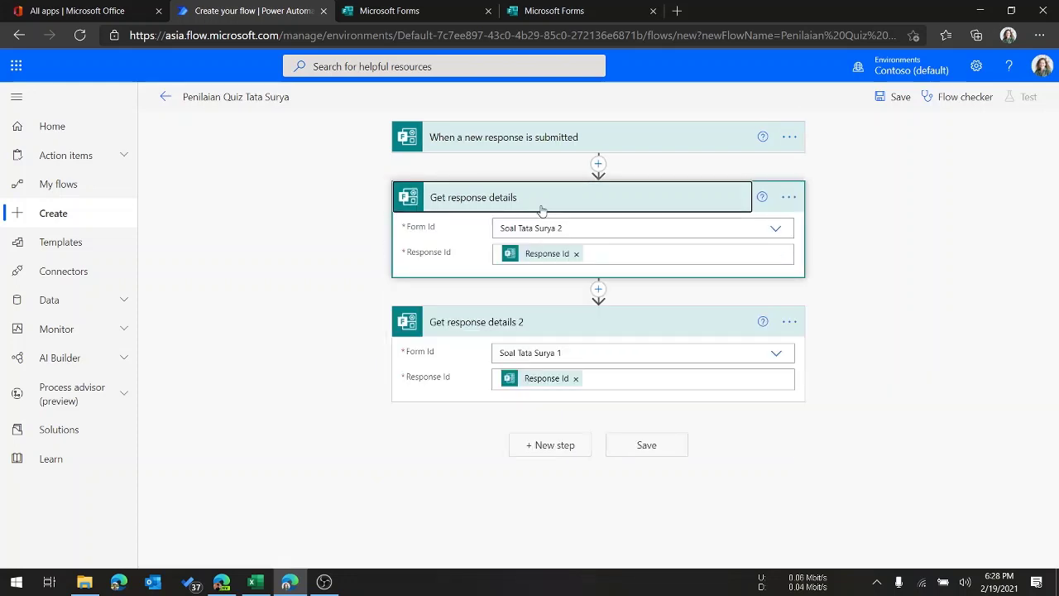
{"action": "left_click", "coordinate": [541, 323]}
{"action": "left_click", "coordinate": [551, 198]}
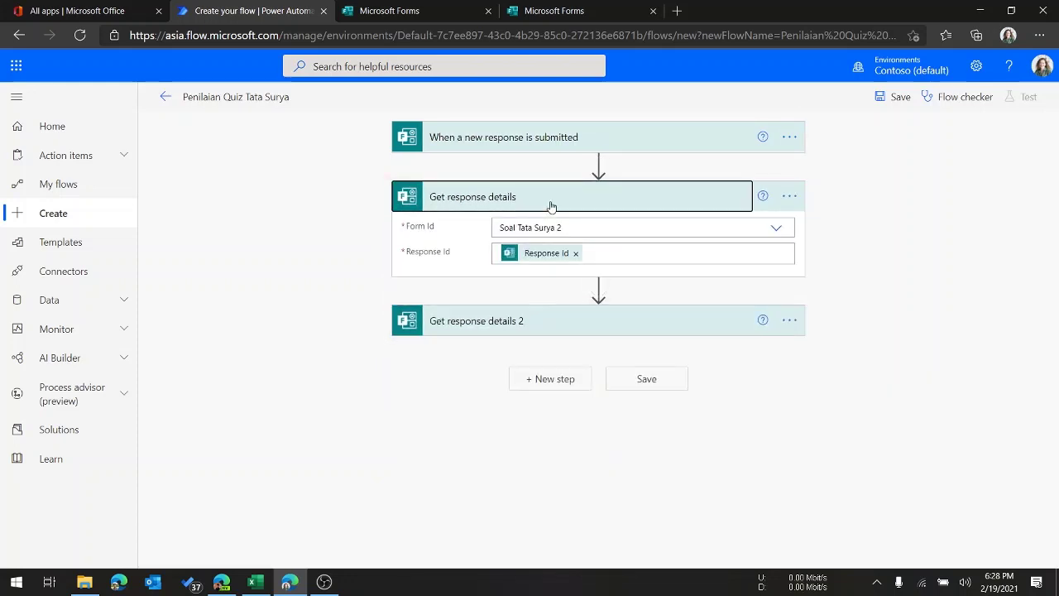
{"action": "left_click", "coordinate": [505, 199]}
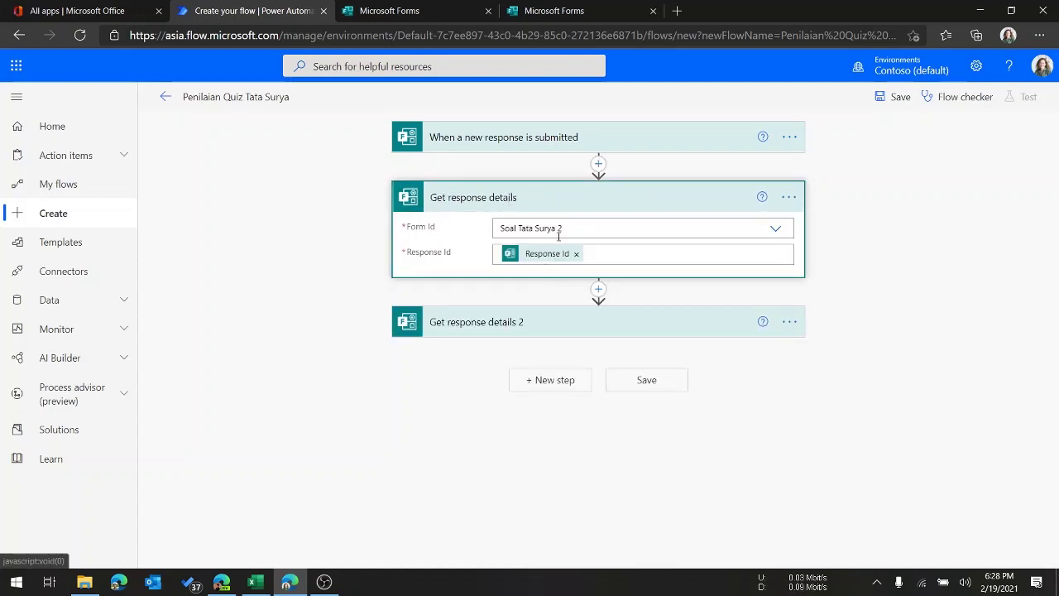
{"action": "left_click", "coordinate": [540, 333]}
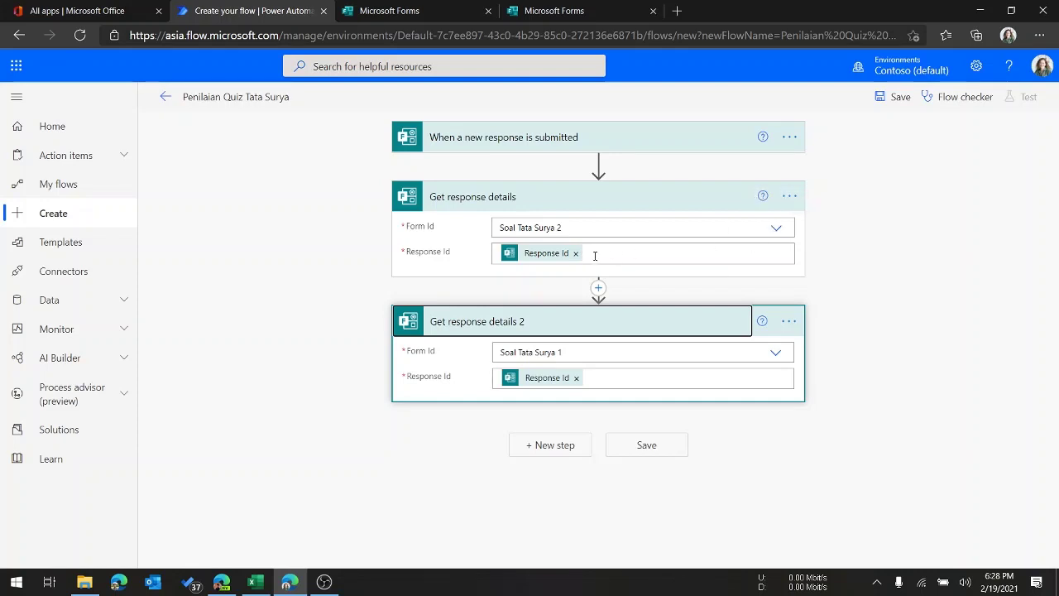
{"action": "left_click", "coordinate": [575, 253]}
{"action": "left_click", "coordinate": [571, 391]}
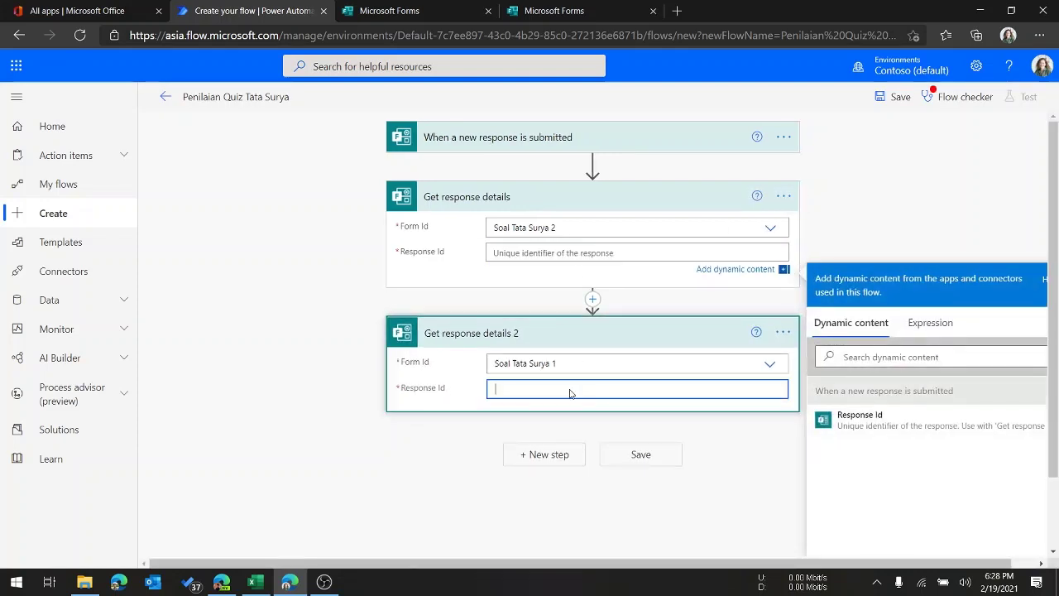
- Set the first Get response details action's form to Soal Tata Surya 1 and open the form choices of the second action
{"action": "left_click", "coordinate": [770, 230]}
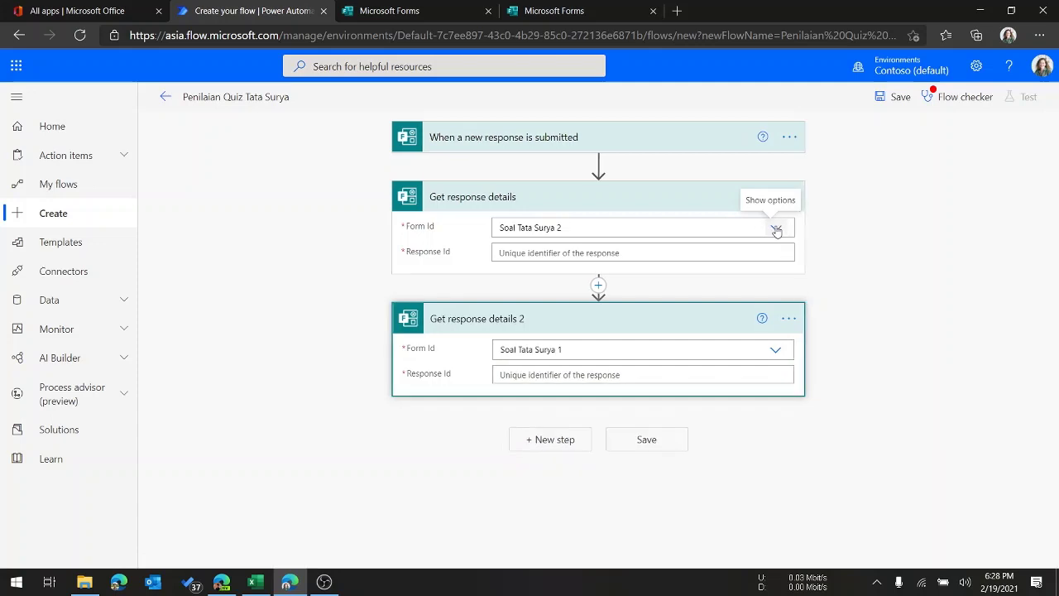
{"action": "left_click", "coordinate": [647, 355]}
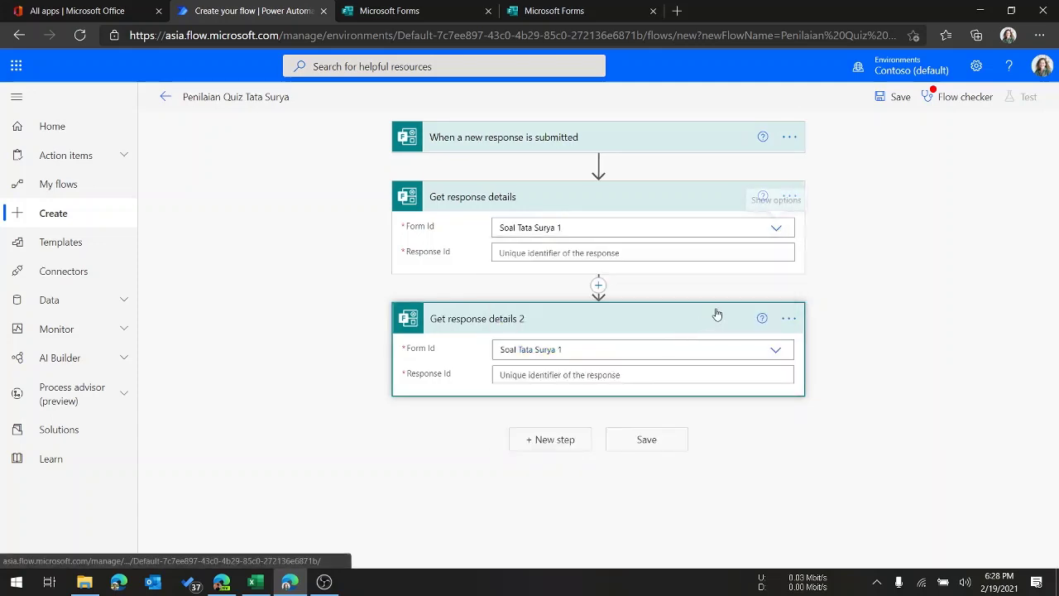
{"action": "left_click", "coordinate": [768, 351]}
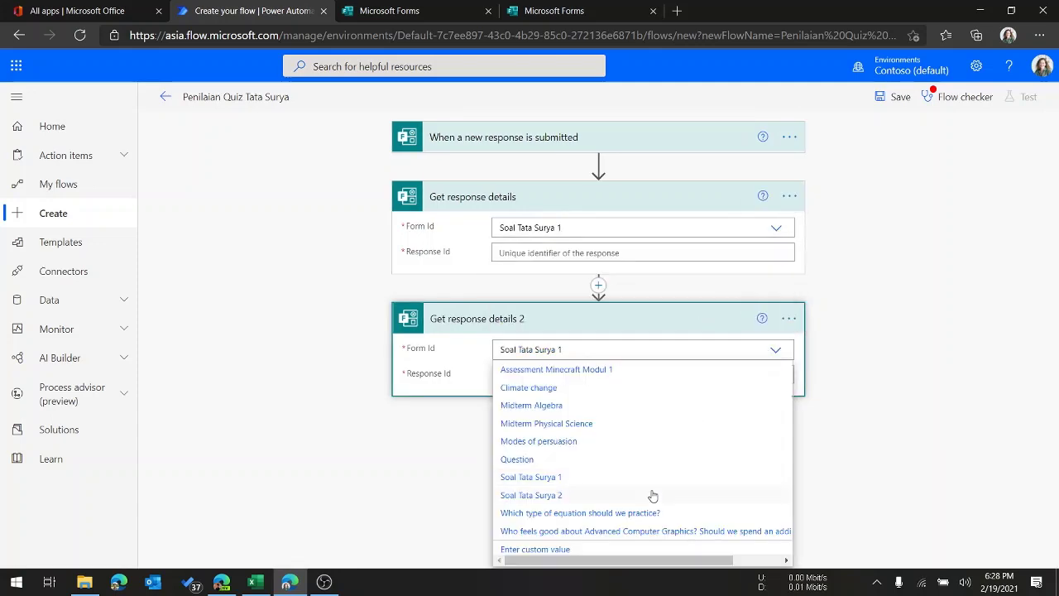
- Set Get response details 2 to the form Soal Tata Surya 2, and insert the trigger's Response Id into both Get response details actions
{"action": "left_click", "coordinate": [685, 490]}
{"action": "left_click", "coordinate": [637, 254]}
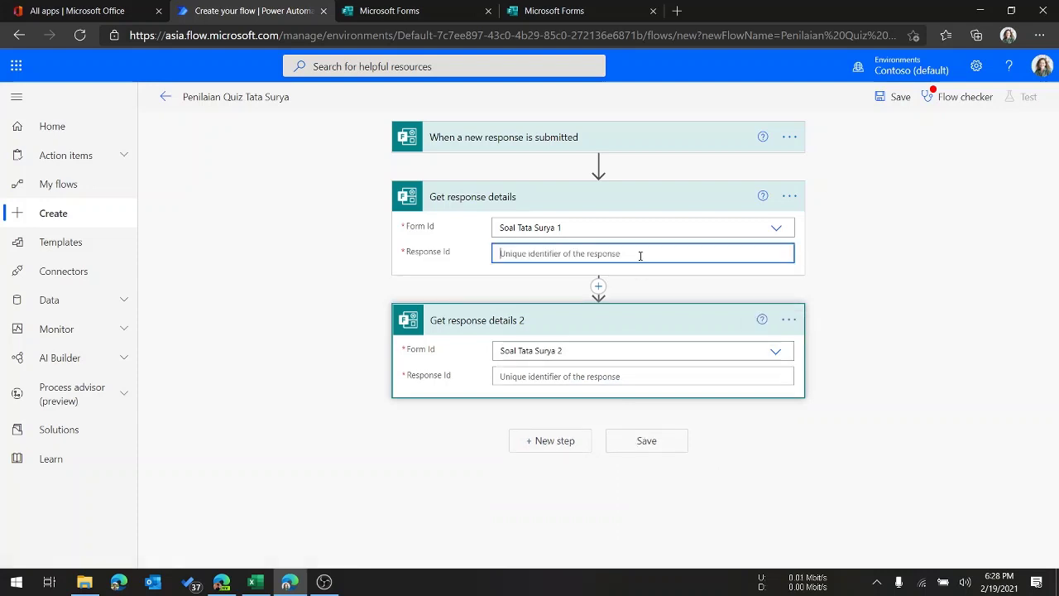
{"action": "left_click", "coordinate": [860, 422]}
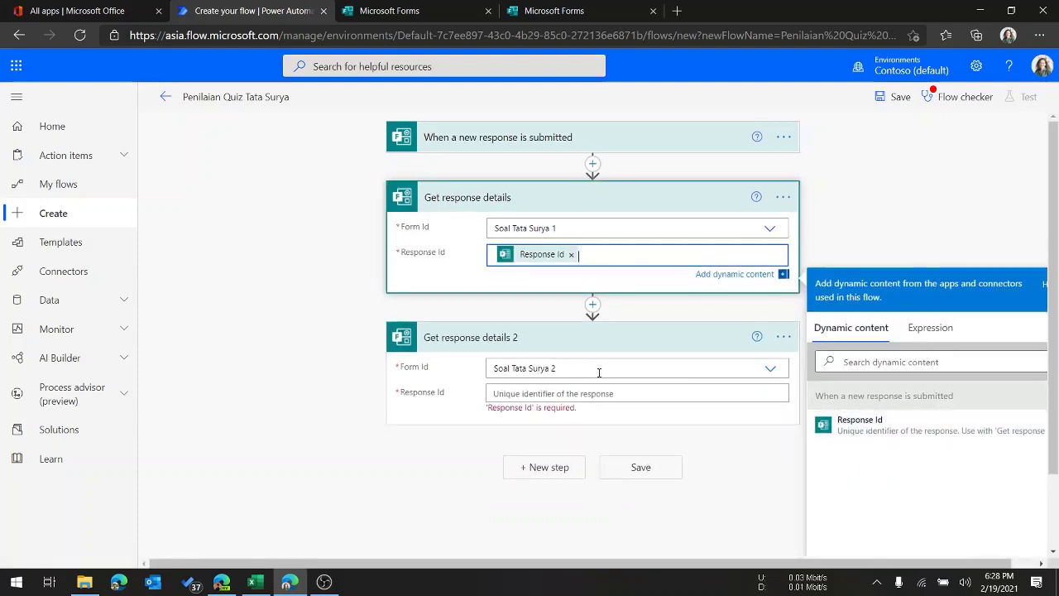
{"action": "left_click", "coordinate": [632, 394]}
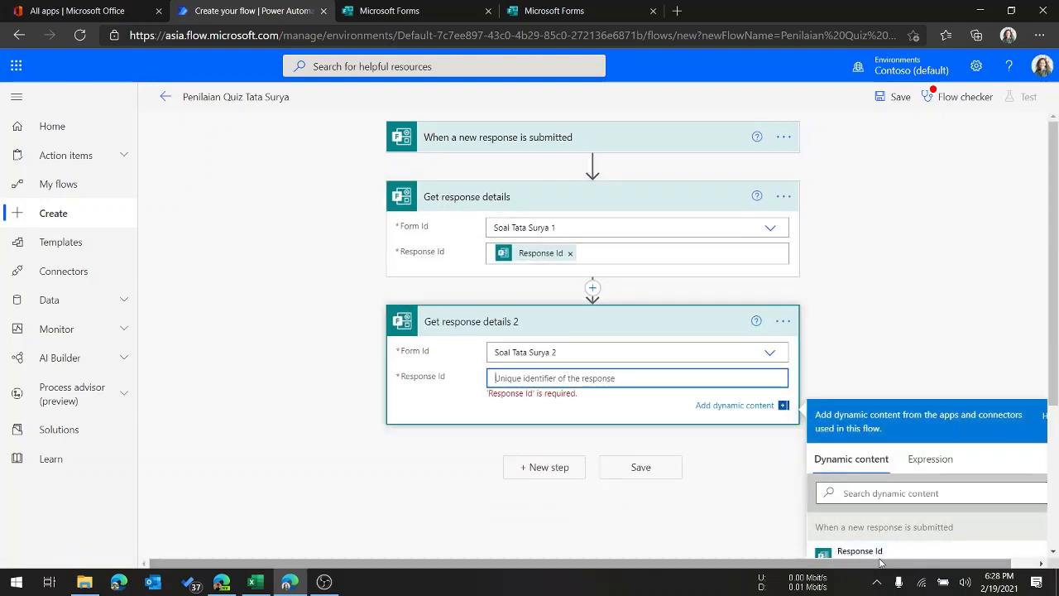
{"action": "left_click", "coordinate": [877, 559]}
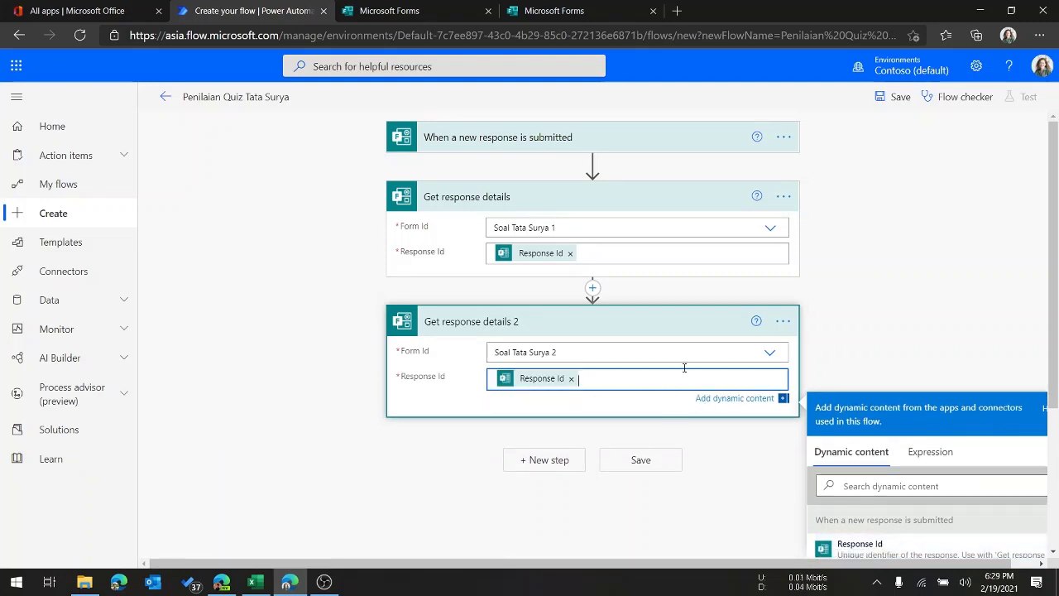
- Search for "get user" and add the Office 365 Users action Get user profile (V2) after Get response details 2
{"action": "scroll", "coordinate": [943, 455], "scroll_direction": "down", "scroll_amount": 1}
{"action": "scroll", "coordinate": [910, 489], "scroll_direction": "up", "scroll_amount": 1}
{"action": "left_click", "coordinate": [550, 460]}
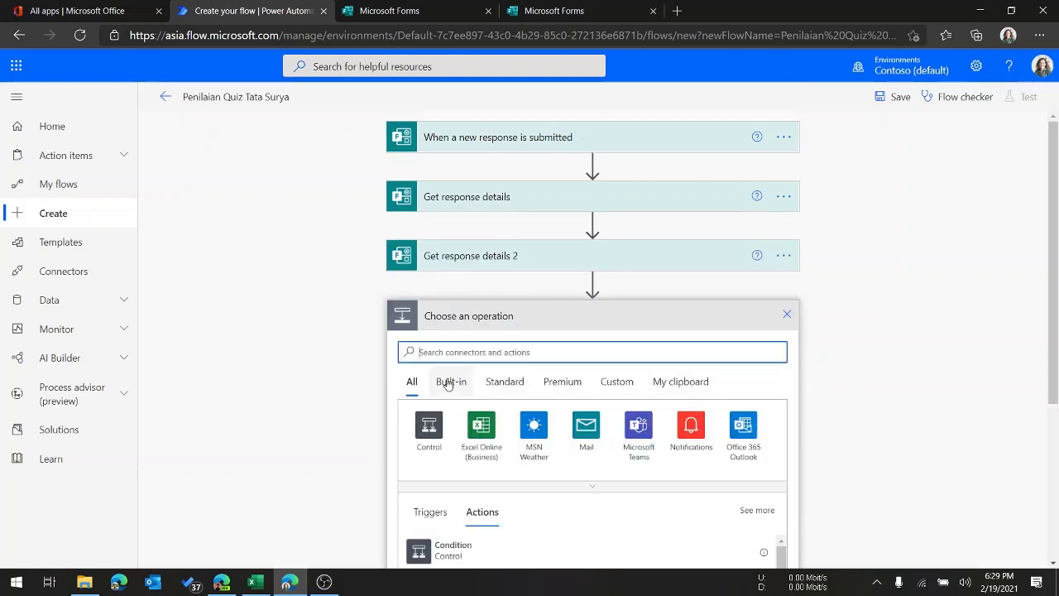
{"action": "scroll", "coordinate": [471, 331], "scroll_direction": "down", "scroll_amount": 1}
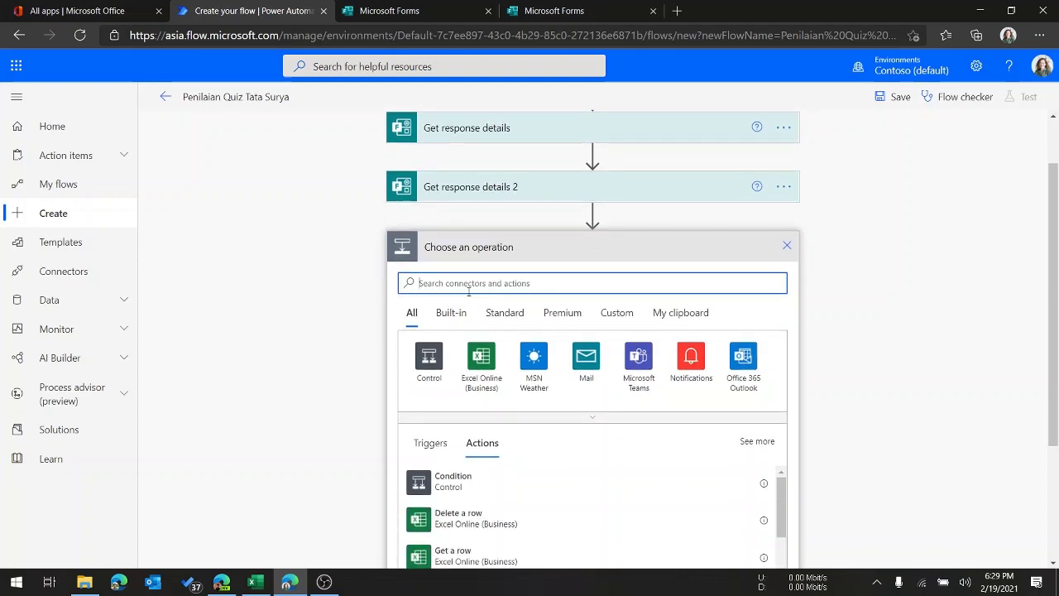
{"action": "scroll", "coordinate": [468, 291], "scroll_direction": "up", "scroll_amount": 1}
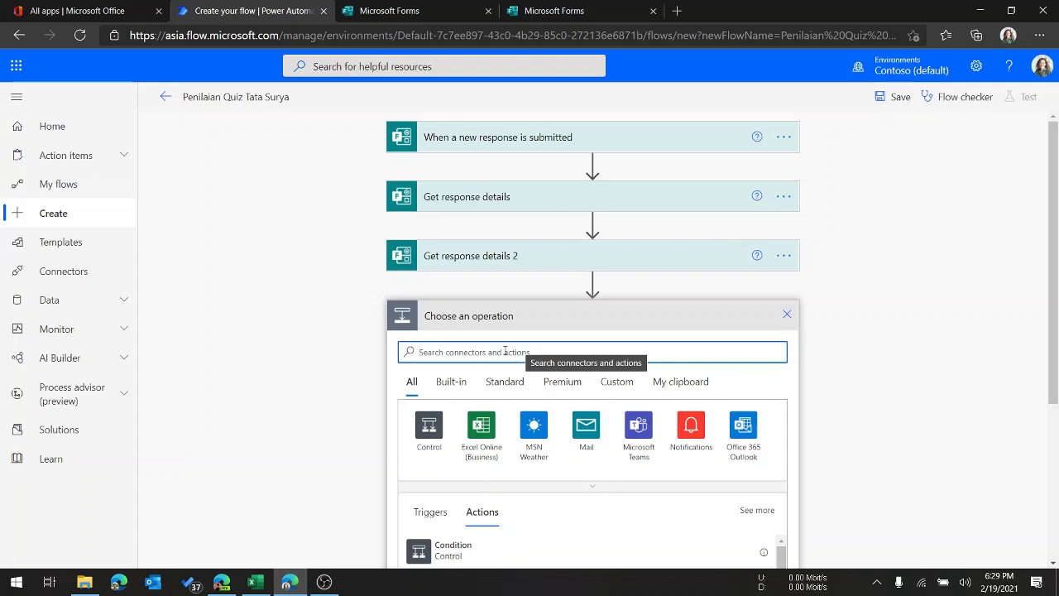
{"action": "type", "text": "get"}
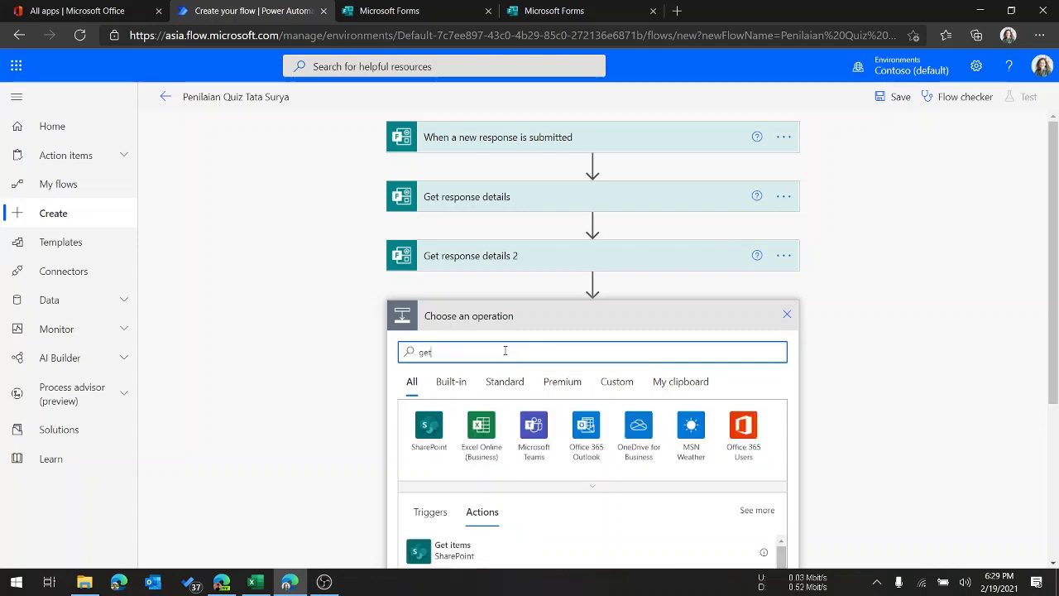
{"action": "scroll", "coordinate": [536, 361], "scroll_direction": "down", "scroll_amount": 2}
{"action": "type", "text": "user"}
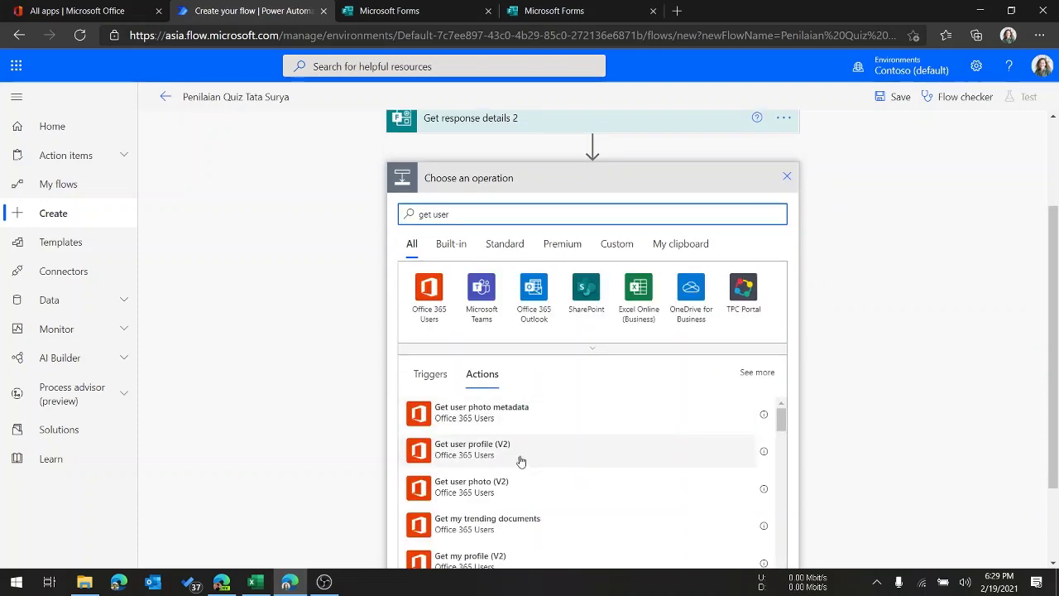
{"action": "left_click", "coordinate": [494, 458]}
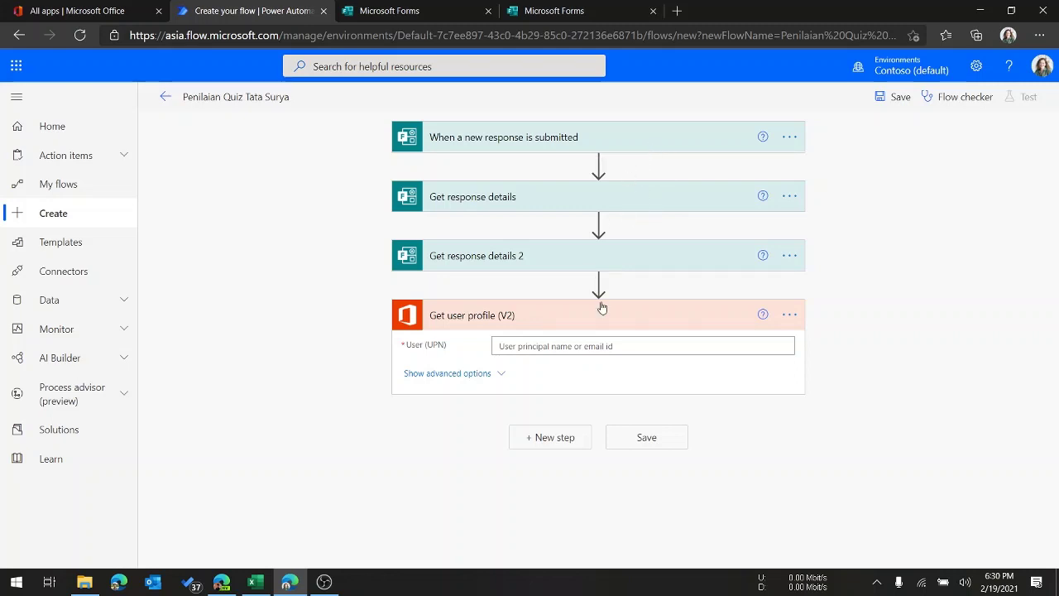
- Set the User (UPN) of Get user profile (V2) to the Responders' Email from Get response details 2
{"action": "left_click", "coordinate": [608, 346]}
{"action": "scroll", "coordinate": [832, 480], "scroll_direction": "down", "scroll_amount": 1}
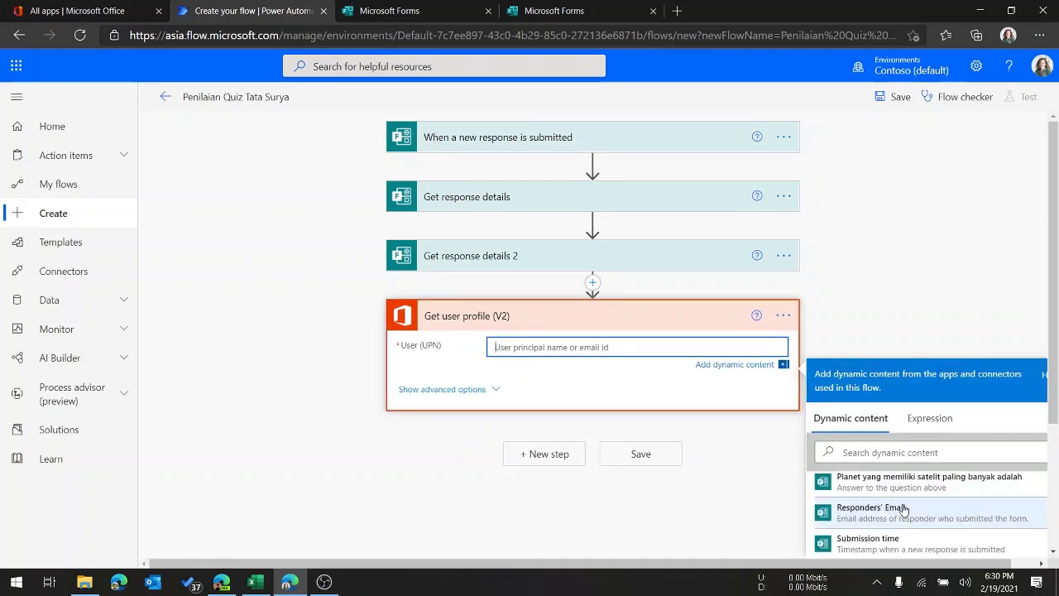
{"action": "scroll", "coordinate": [783, 492], "scroll_direction": "down", "scroll_amount": 3}
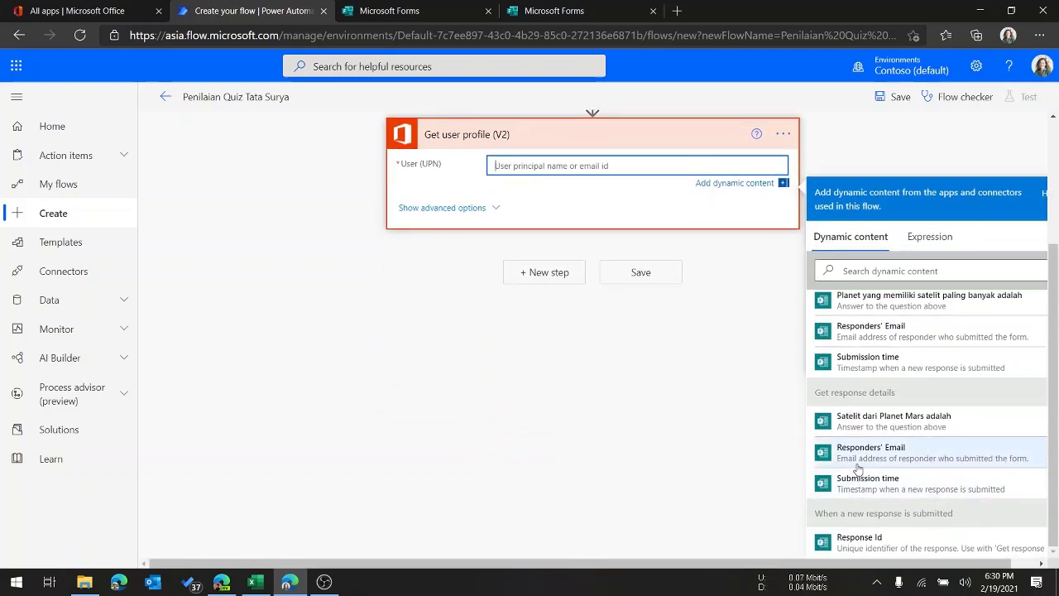
{"action": "scroll", "coordinate": [852, 451], "scroll_direction": "up", "scroll_amount": 1}
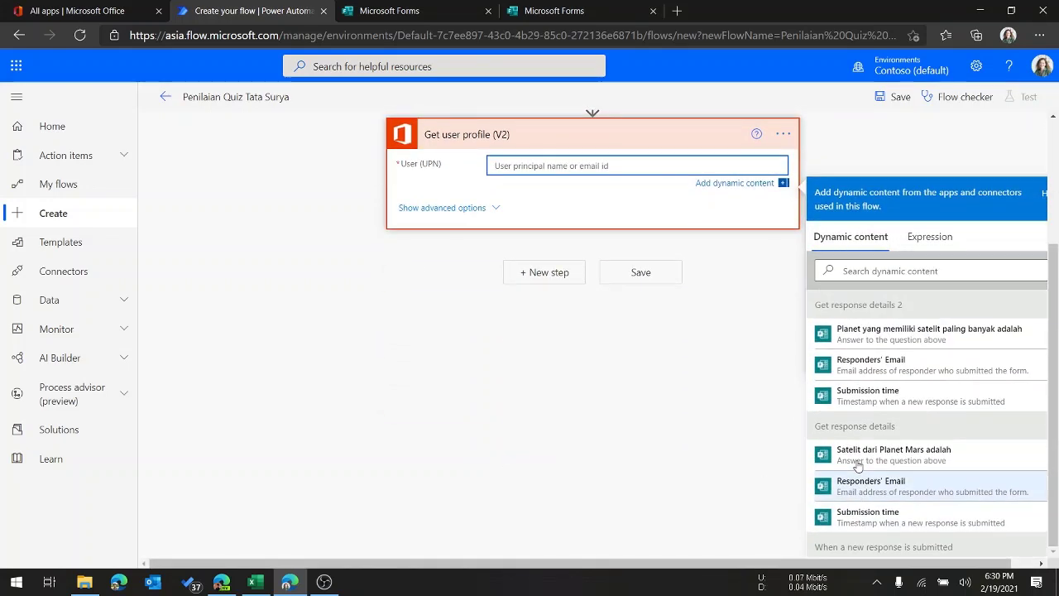
{"action": "left_click", "coordinate": [870, 365]}
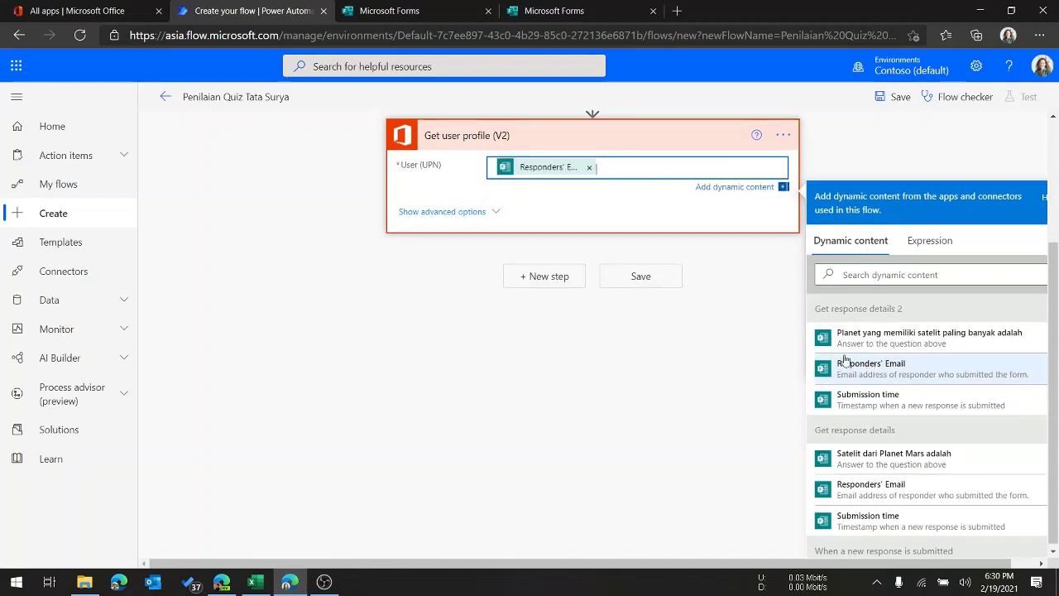
{"action": "scroll", "coordinate": [579, 240], "scroll_direction": "up", "scroll_amount": 2}
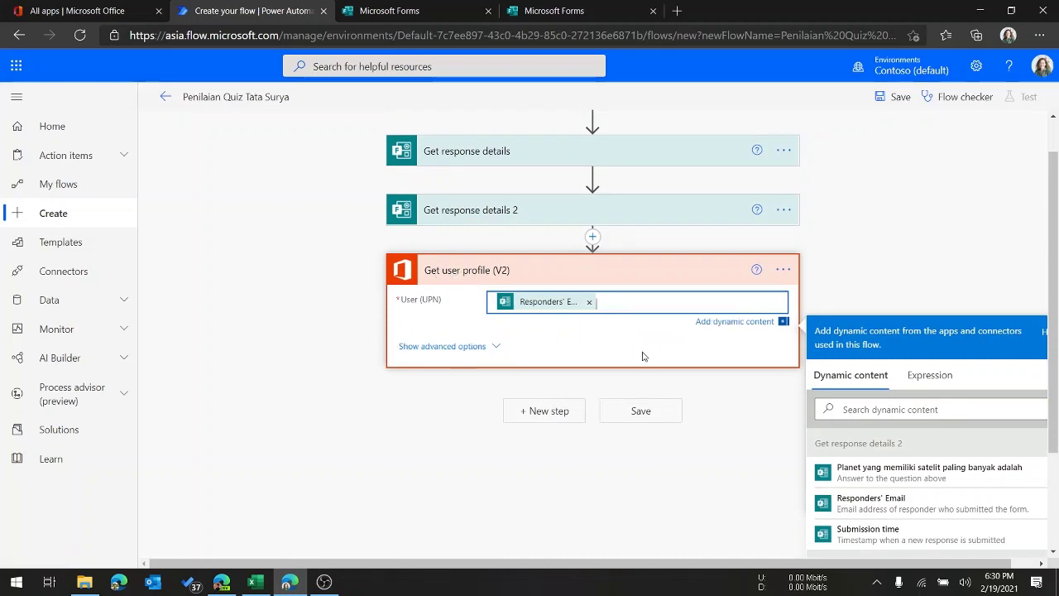
{"action": "left_click", "coordinate": [891, 280]}
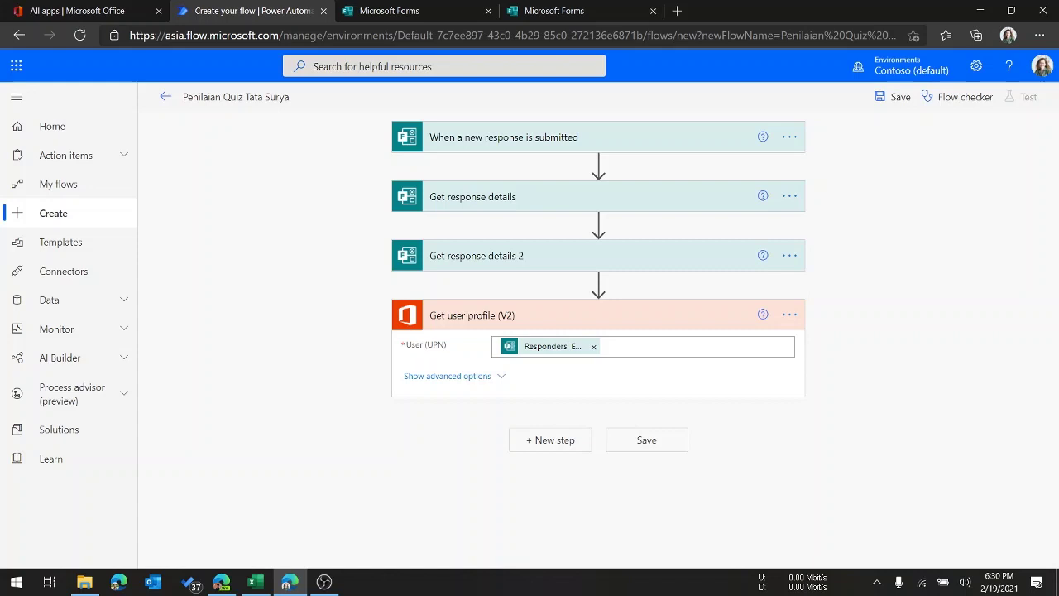
- Add the Excel Online (Business) action Add a row into a table after Get user profile (V2)
{"action": "left_click", "coordinate": [540, 440]}
{"action": "left_click", "coordinate": [484, 488]}
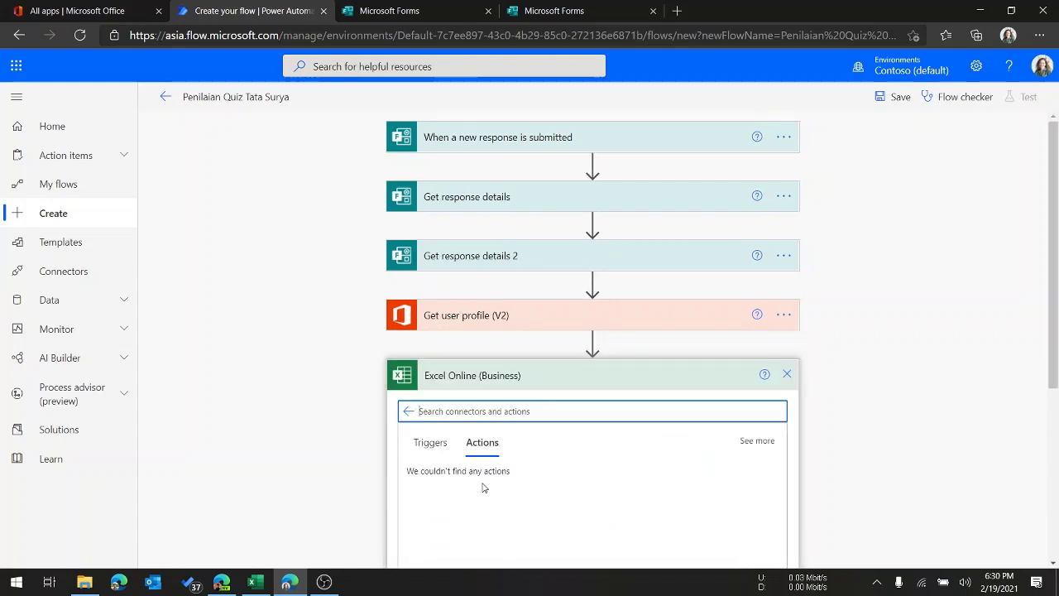
{"action": "scroll", "coordinate": [529, 420], "scroll_direction": "down", "scroll_amount": 3}
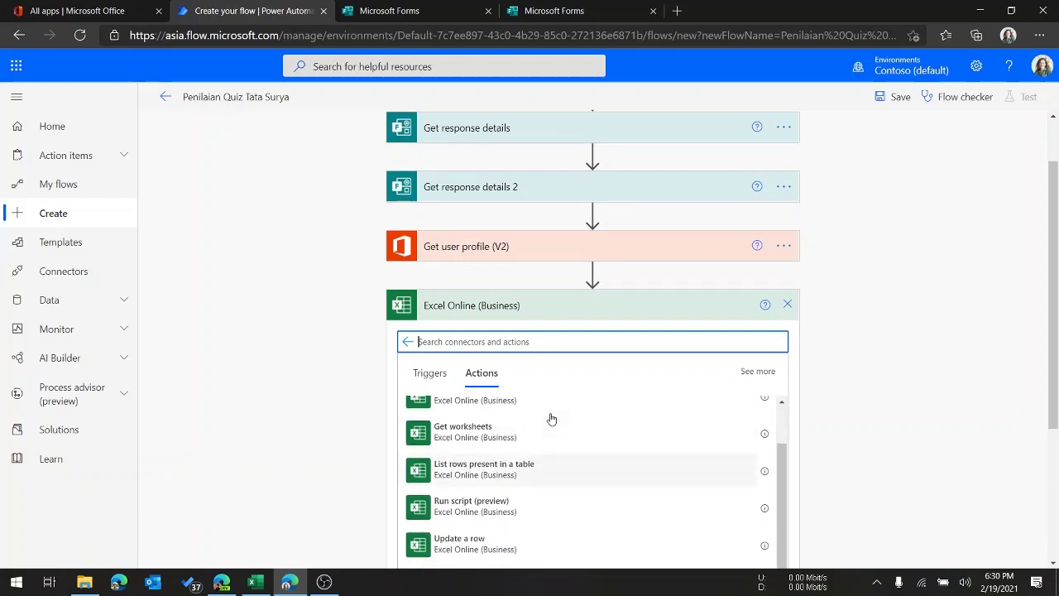
{"action": "scroll", "coordinate": [552, 419], "scroll_direction": "up", "scroll_amount": 2}
{"action": "scroll", "coordinate": [734, 305], "scroll_direction": "down", "scroll_amount": 3}
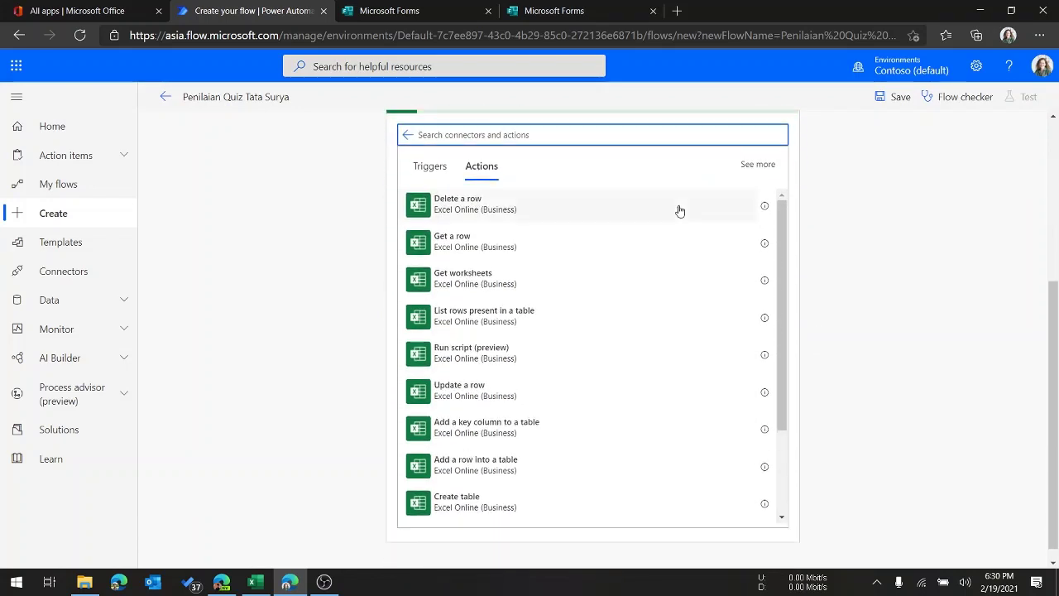
{"action": "scroll", "coordinate": [484, 191], "scroll_direction": "up", "scroll_amount": 1}
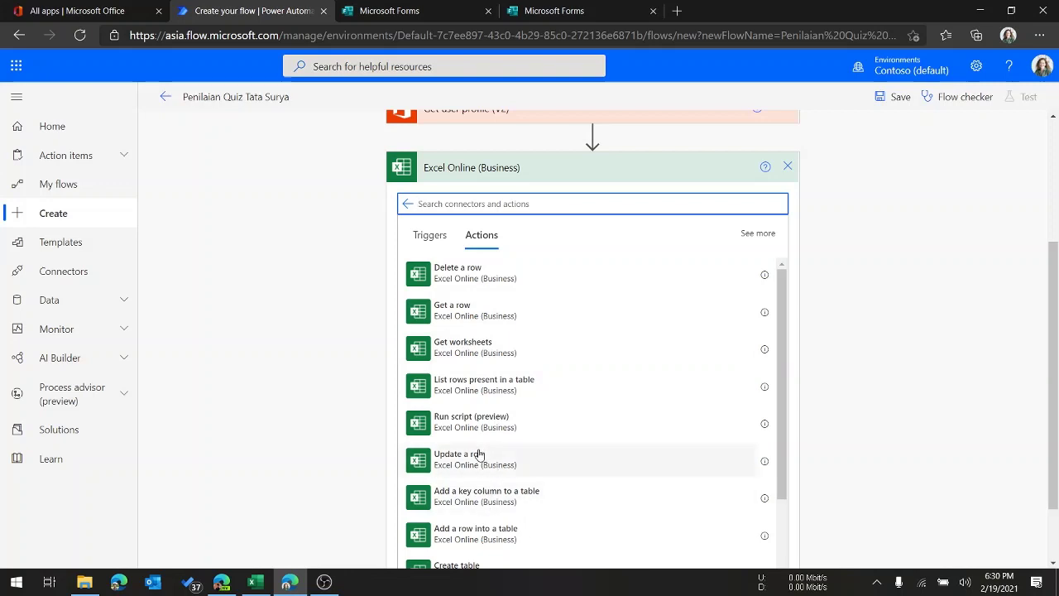
{"action": "scroll", "coordinate": [480, 473], "scroll_direction": "down", "scroll_amount": 1}
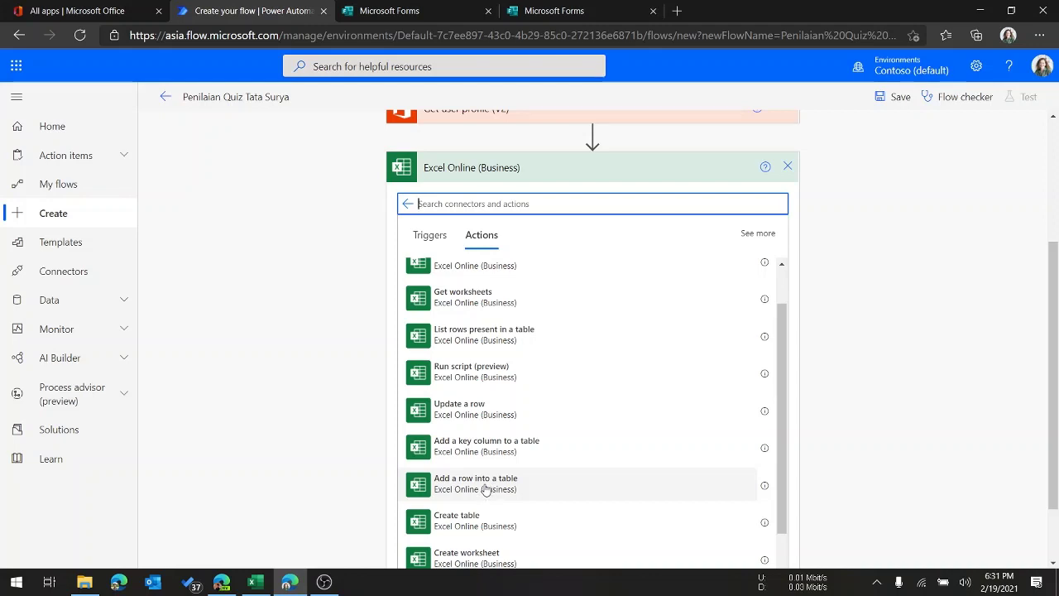
{"action": "left_click", "coordinate": [485, 489]}
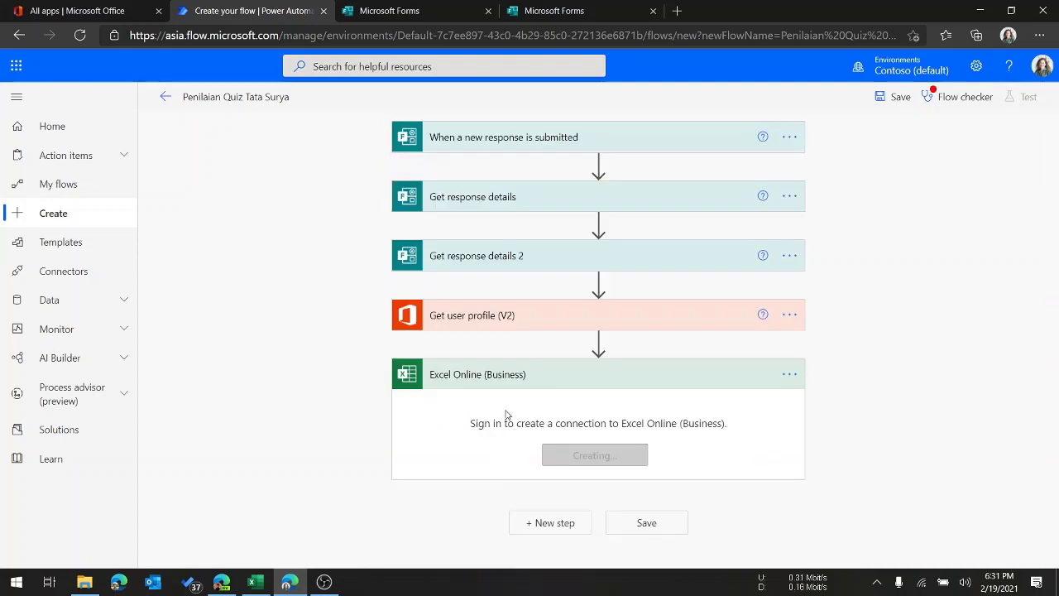
{"action": "left_click", "coordinate": [589, 457]}
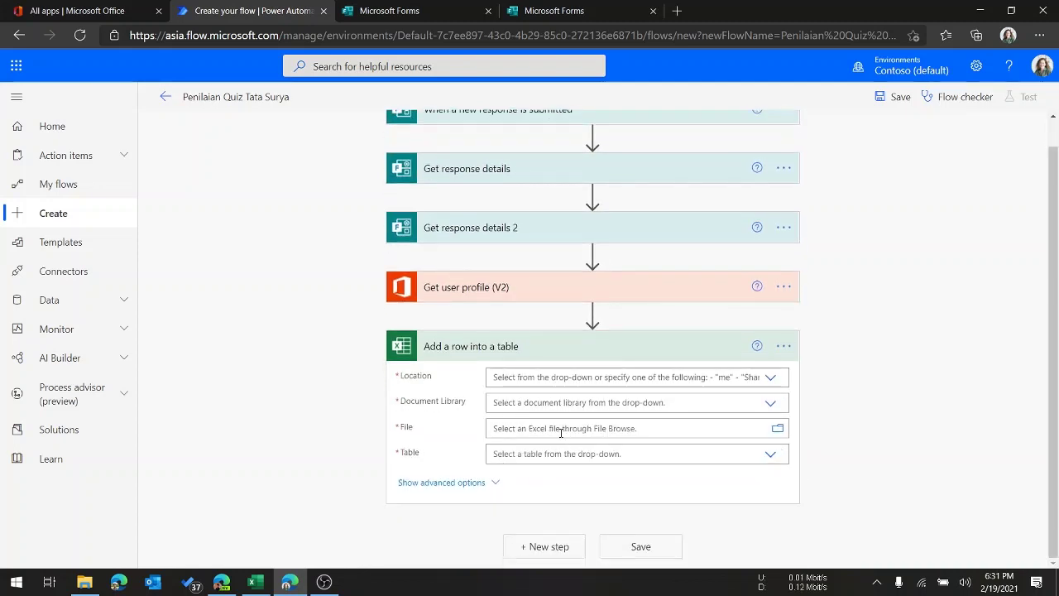
- Set the location of Add a row into a table to OneDrive for Business
{"action": "left_click", "coordinate": [769, 383]}
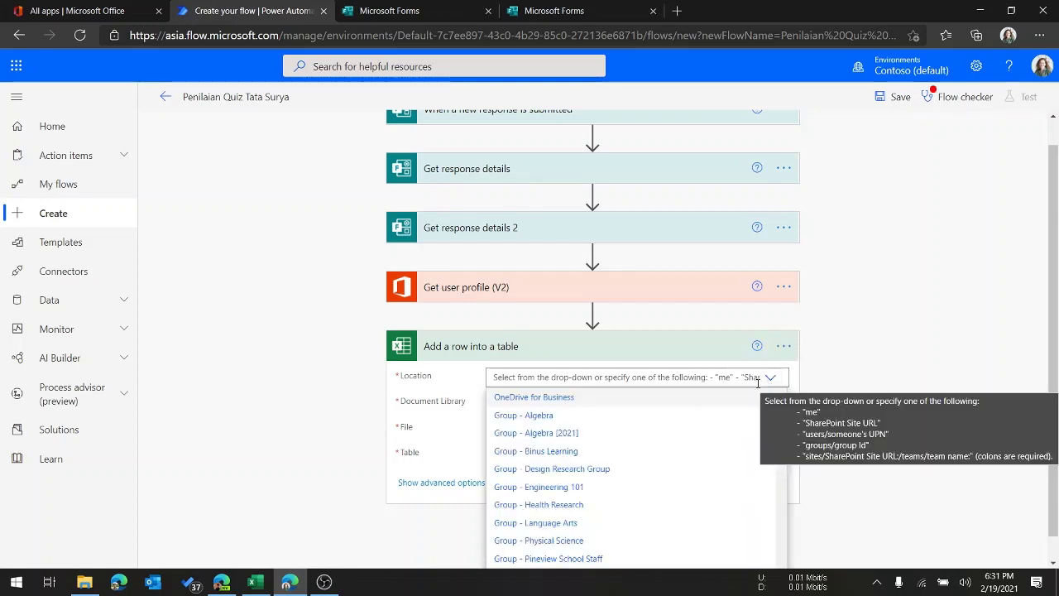
{"action": "left_click", "coordinate": [661, 399]}
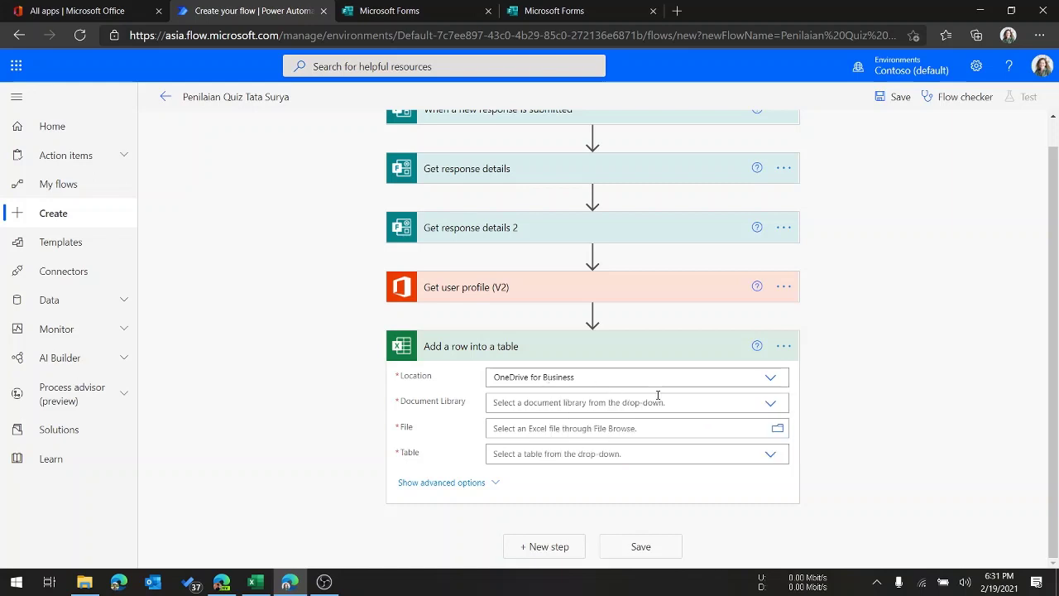
- Examine the other group and SharePoint site locations available for the Add a row into a table action
{"action": "left_click", "coordinate": [771, 378]}
{"action": "scroll", "coordinate": [673, 432], "scroll_direction": "down", "scroll_amount": 1}
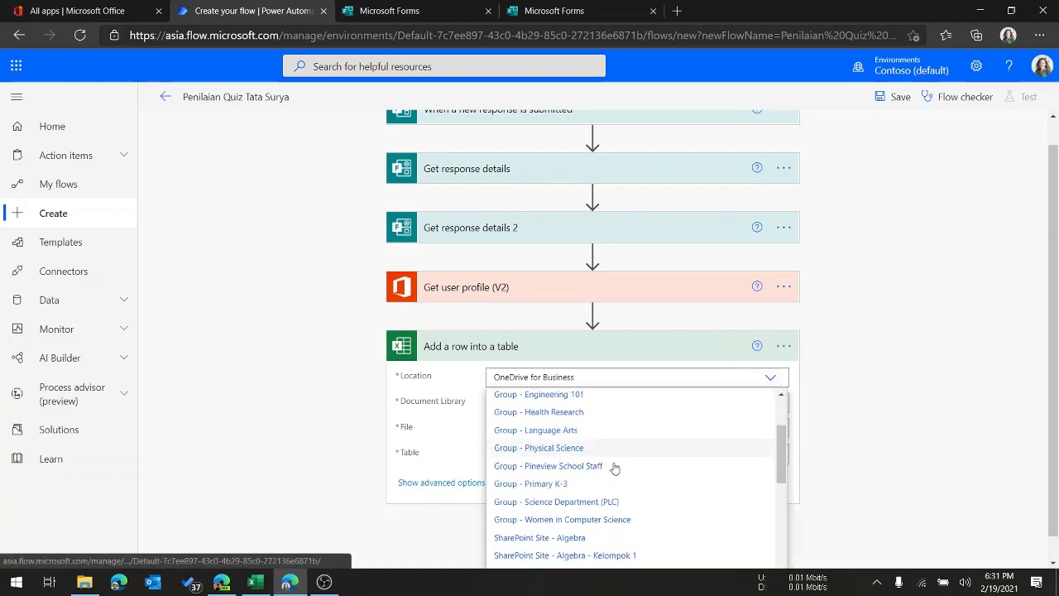
{"action": "scroll", "coordinate": [615, 466], "scroll_direction": "down", "scroll_amount": 1}
{"action": "scroll", "coordinate": [606, 480], "scroll_direction": "down", "scroll_amount": 2}
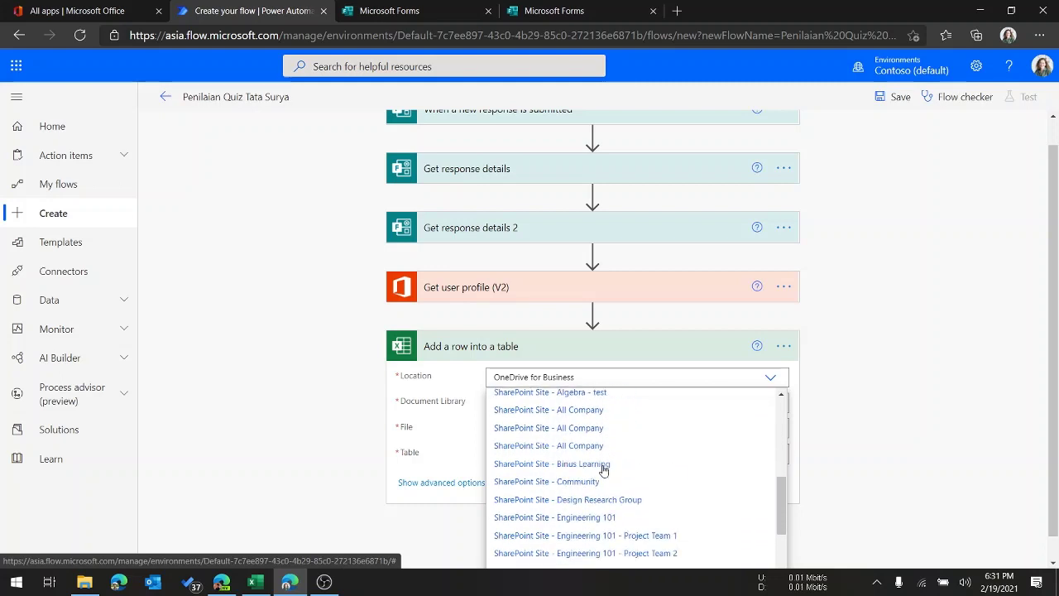
{"action": "scroll", "coordinate": [819, 547], "scroll_direction": "down", "scroll_amount": 1}
{"action": "scroll", "coordinate": [590, 485], "scroll_direction": "up", "scroll_amount": 3}
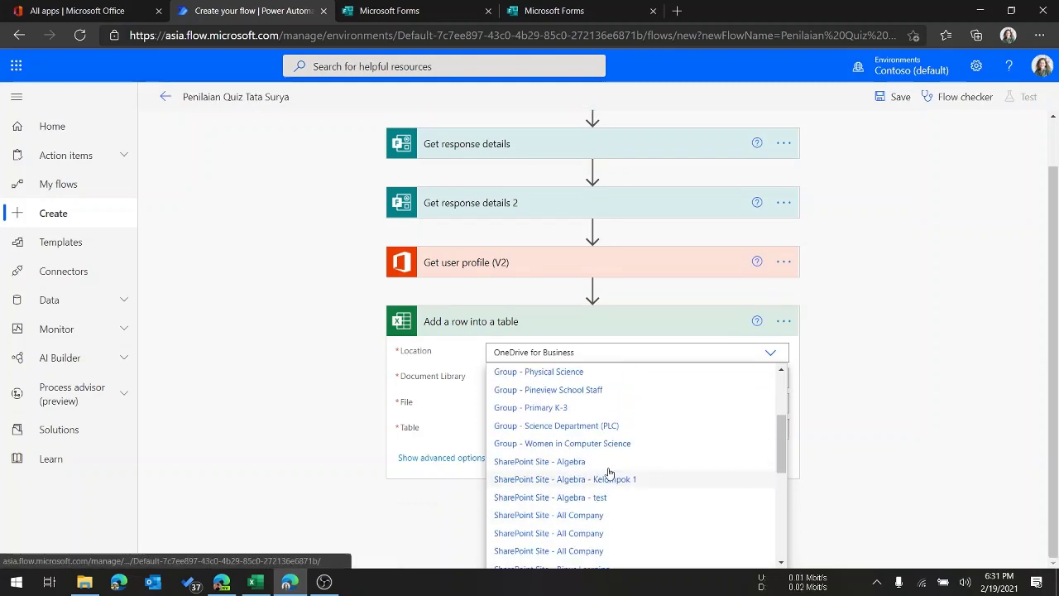
{"action": "scroll", "coordinate": [580, 434], "scroll_direction": "up", "scroll_amount": 2}
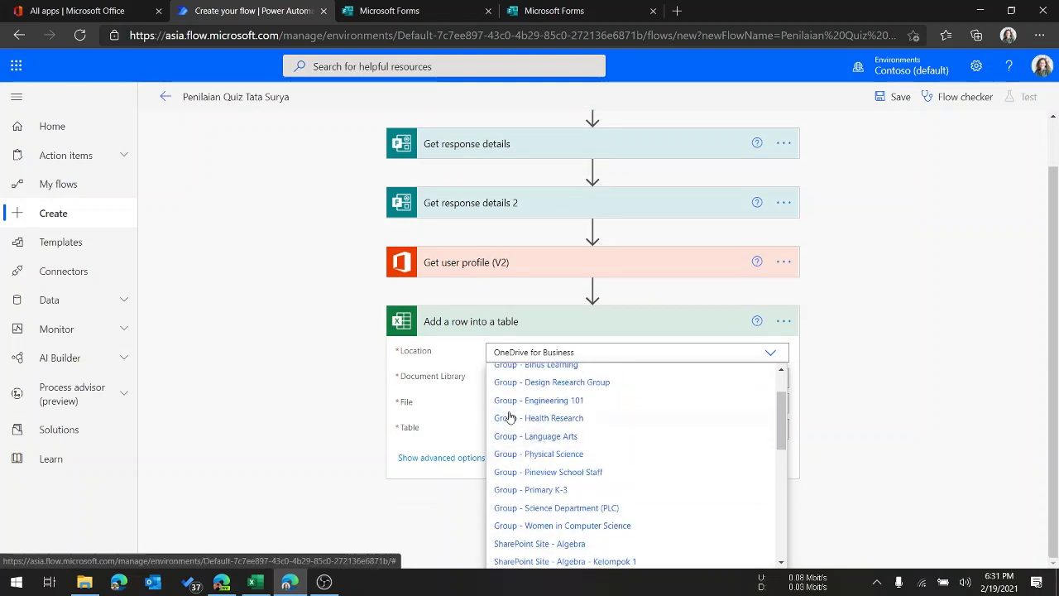
{"action": "scroll", "coordinate": [457, 365], "scroll_direction": "up", "scroll_amount": 1}
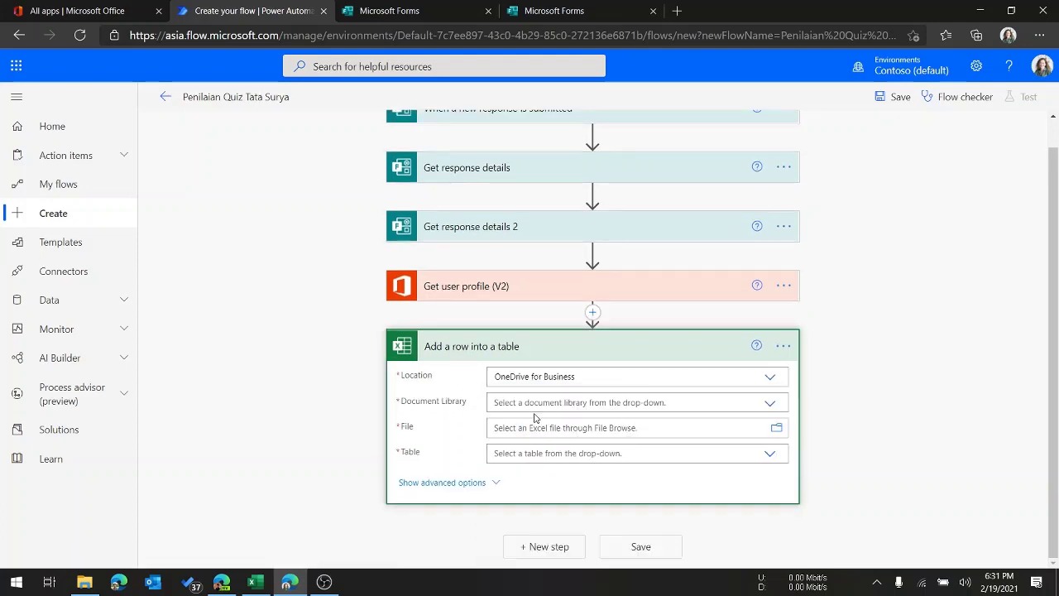
- Set the Excel action's document library to OneDrive and its file to Nilai Tata Surya.xlsx in the Science folder
{"action": "left_click", "coordinate": [613, 406]}
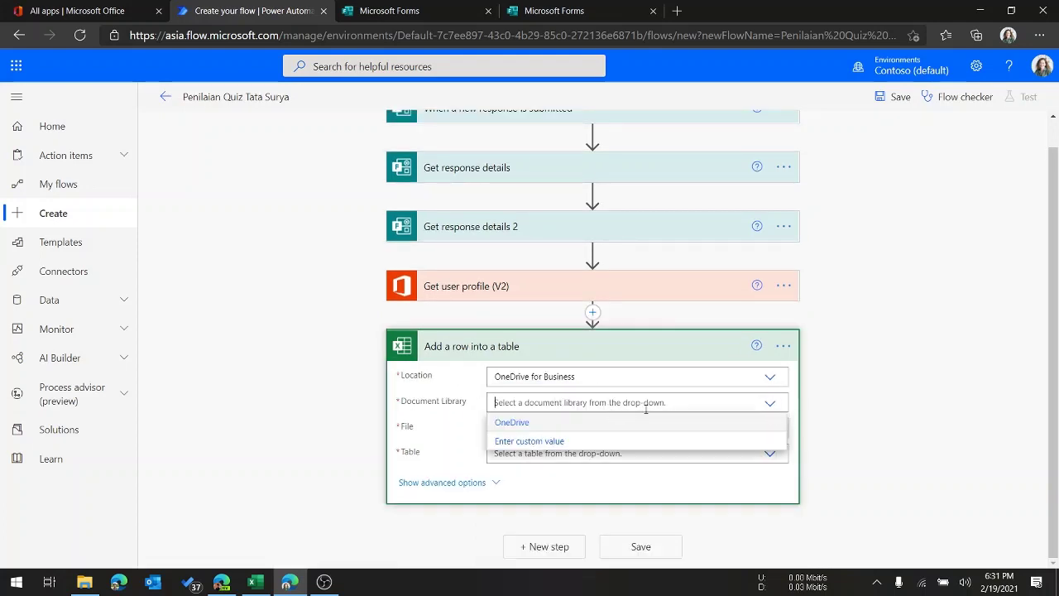
{"action": "left_click", "coordinate": [649, 424]}
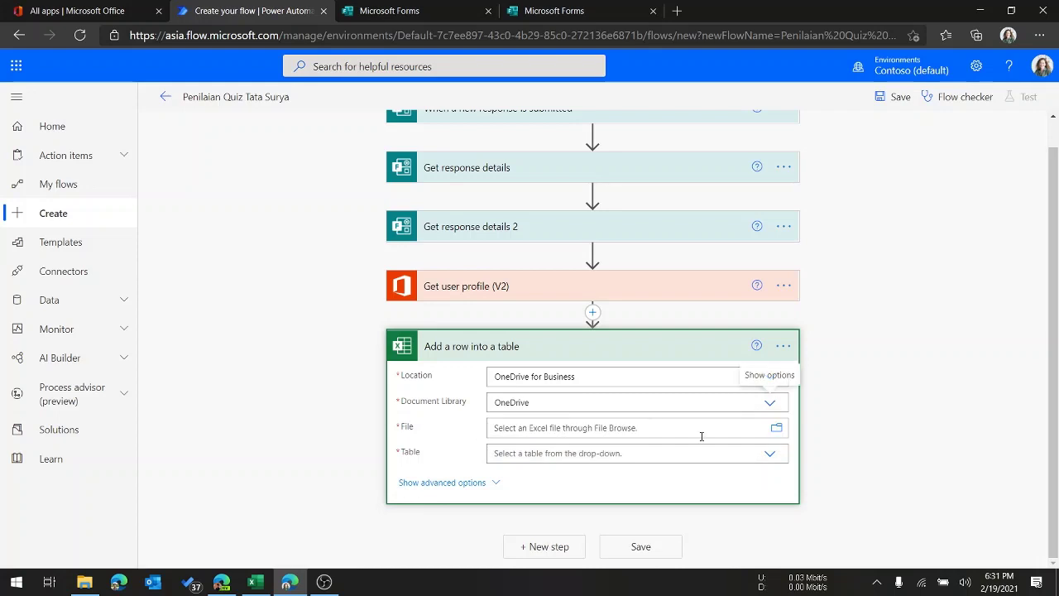
{"action": "left_click", "coordinate": [777, 428]}
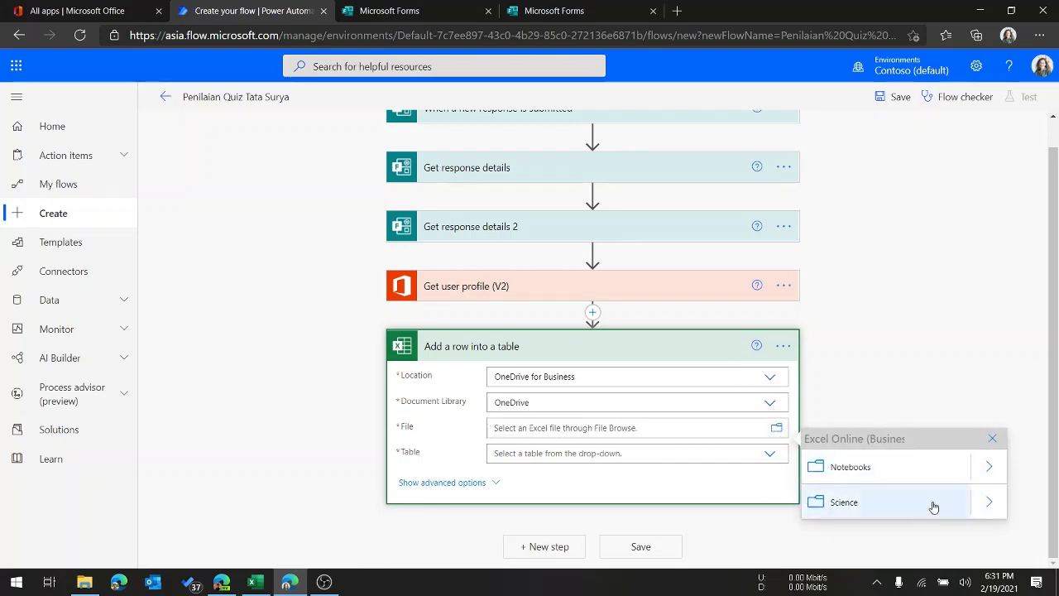
{"action": "left_click", "coordinate": [987, 502]}
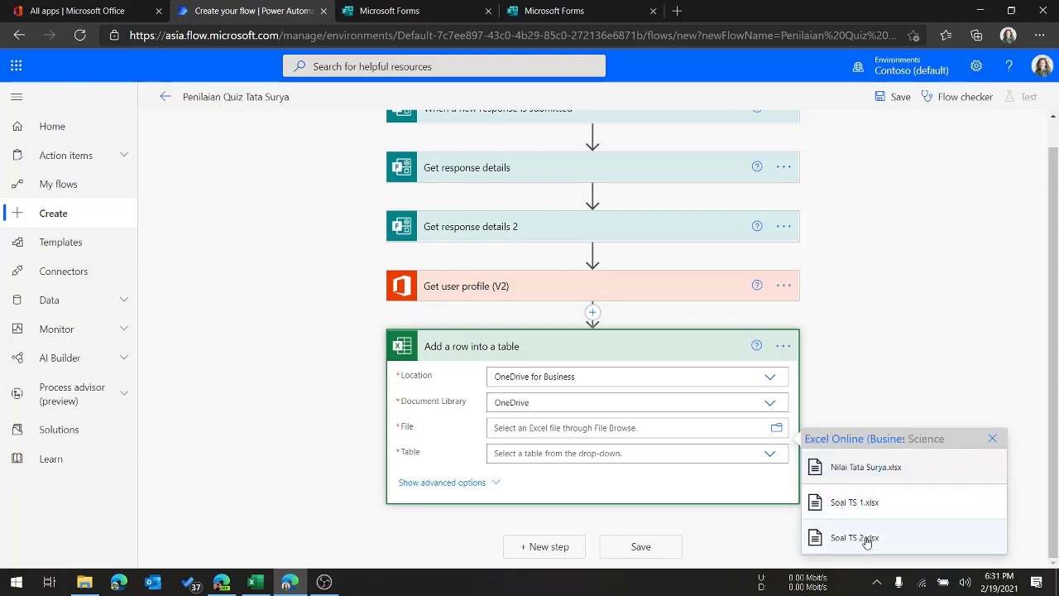
{"action": "left_click", "coordinate": [877, 469]}
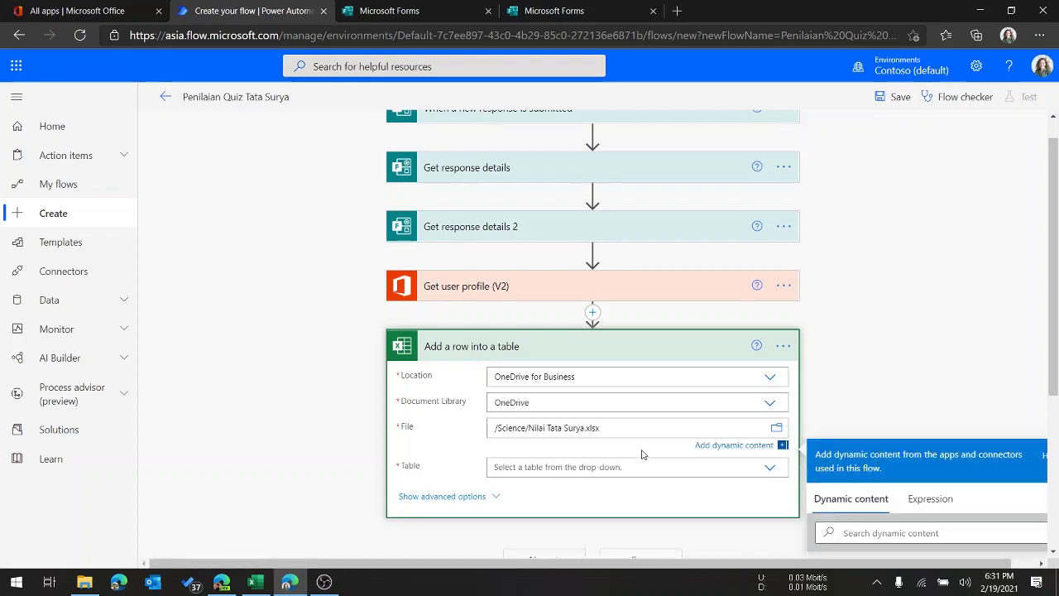
- Set the table of the Add a row into a table action to Table1
{"action": "scroll", "coordinate": [579, 414], "scroll_direction": "down", "scroll_amount": 2}
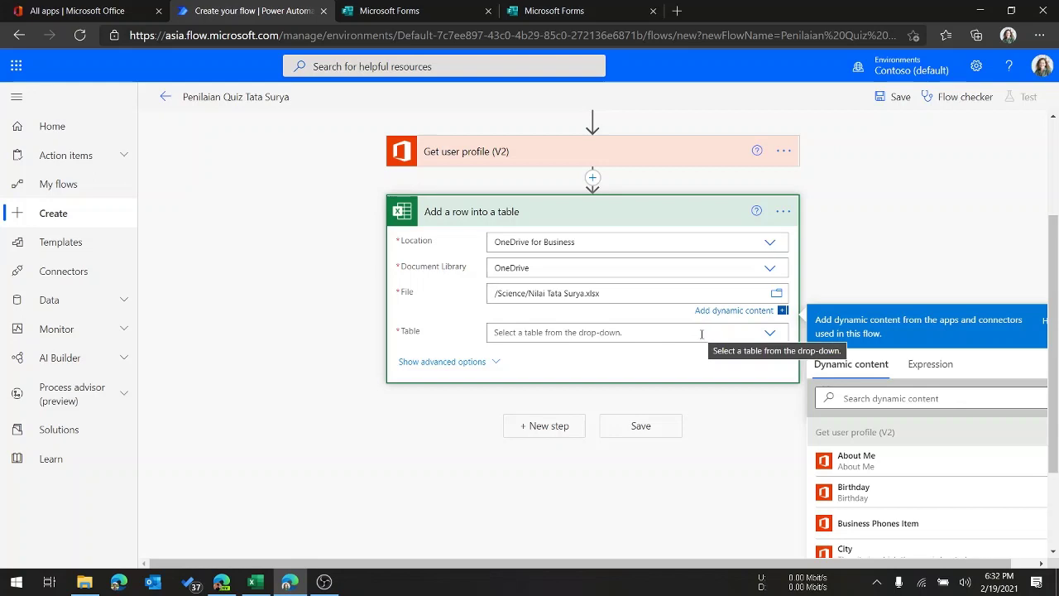
{"action": "left_click", "coordinate": [702, 334]}
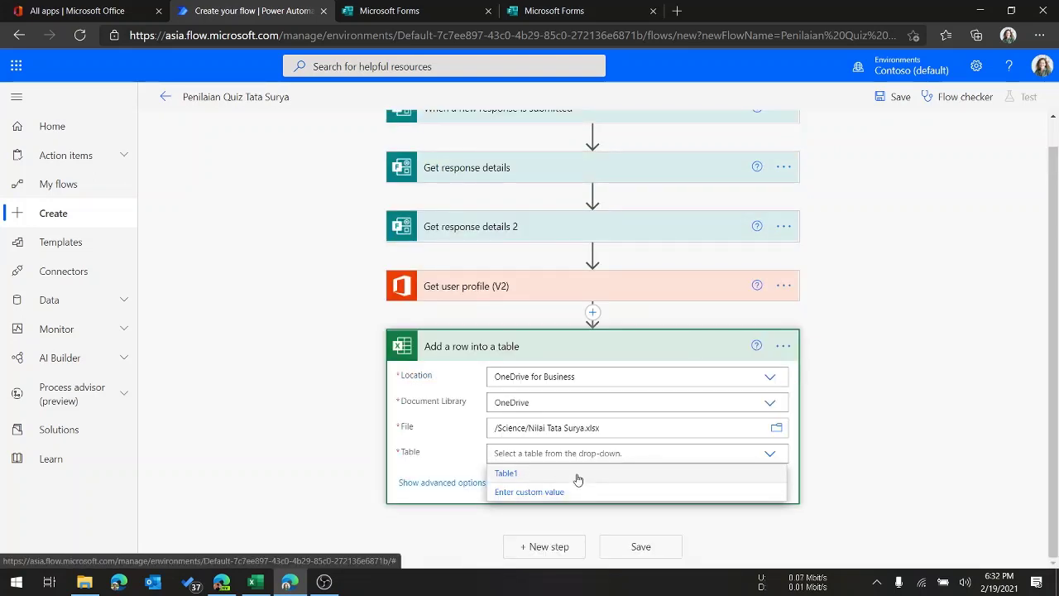
{"action": "left_click", "coordinate": [506, 473]}
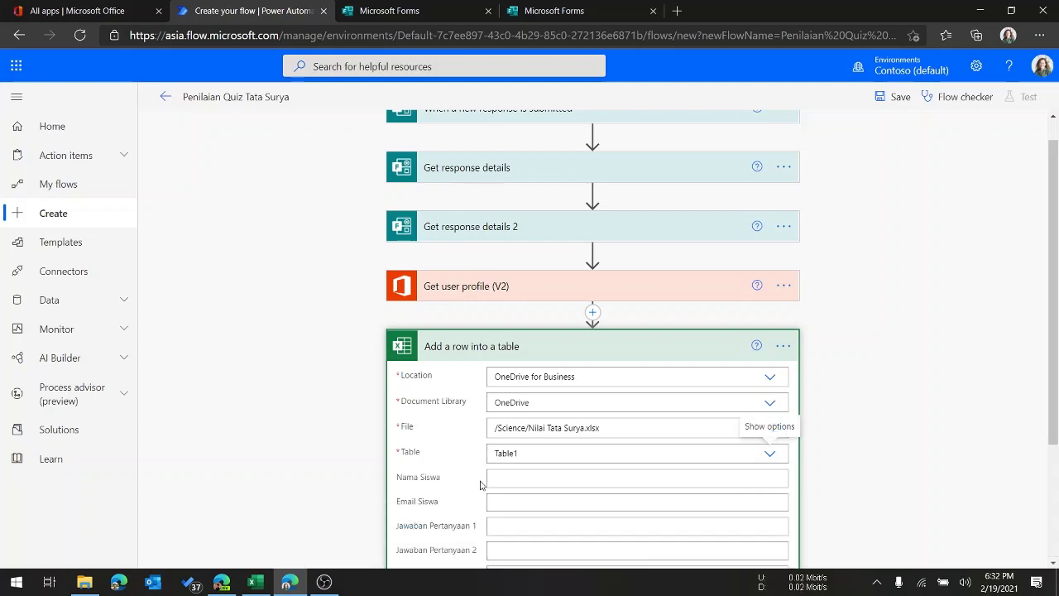
- Fill the Nama Siswa column with the Display Name dynamic content from Get user profile (V2)
{"action": "scroll", "coordinate": [501, 453], "scroll_direction": "down", "scroll_amount": 2}
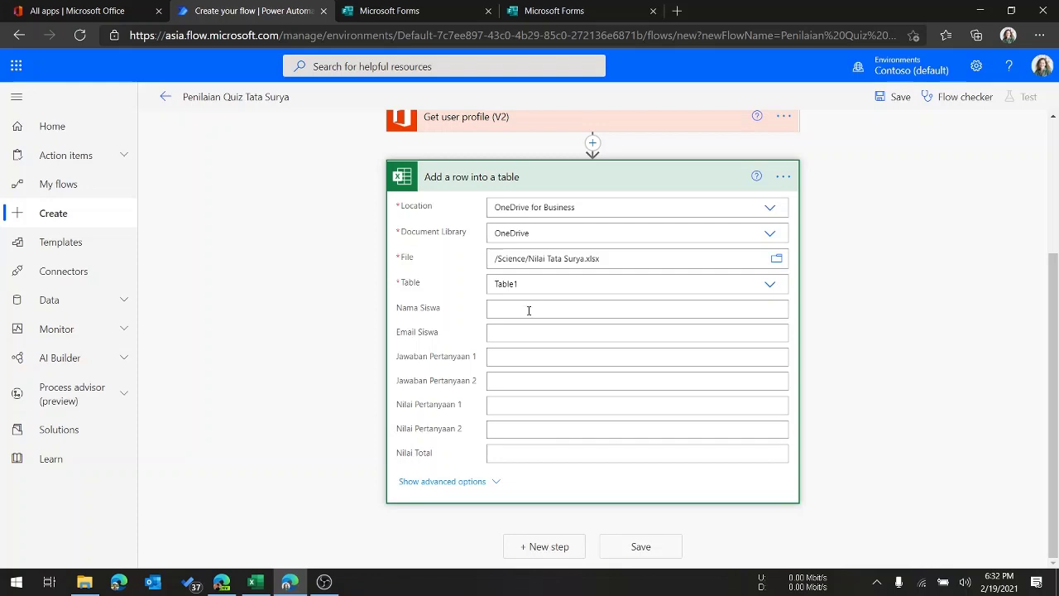
{"action": "left_click", "coordinate": [529, 311]}
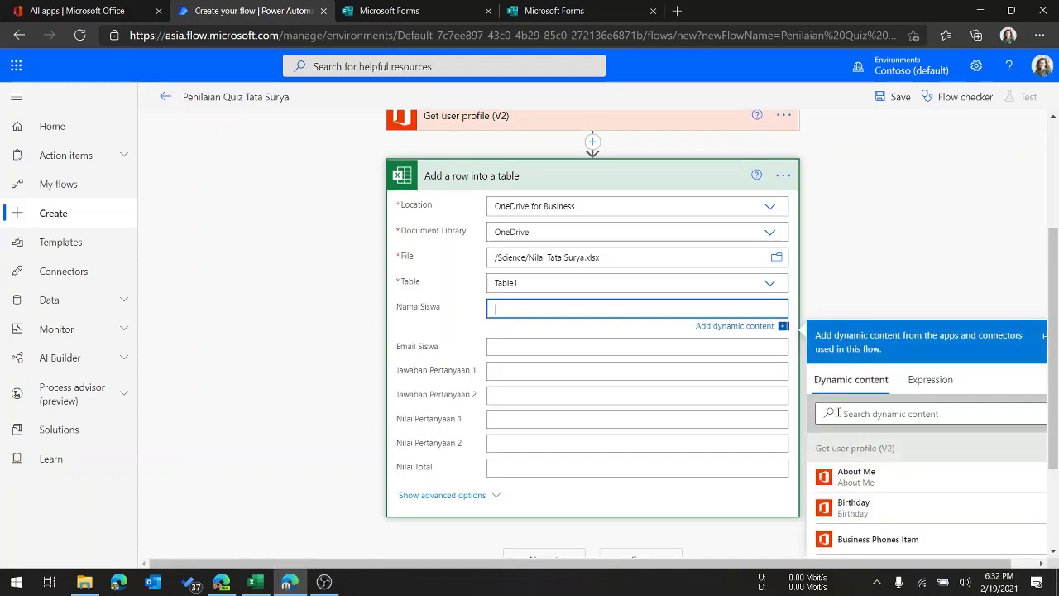
{"action": "scroll", "coordinate": [891, 497], "scroll_direction": "down", "scroll_amount": 3}
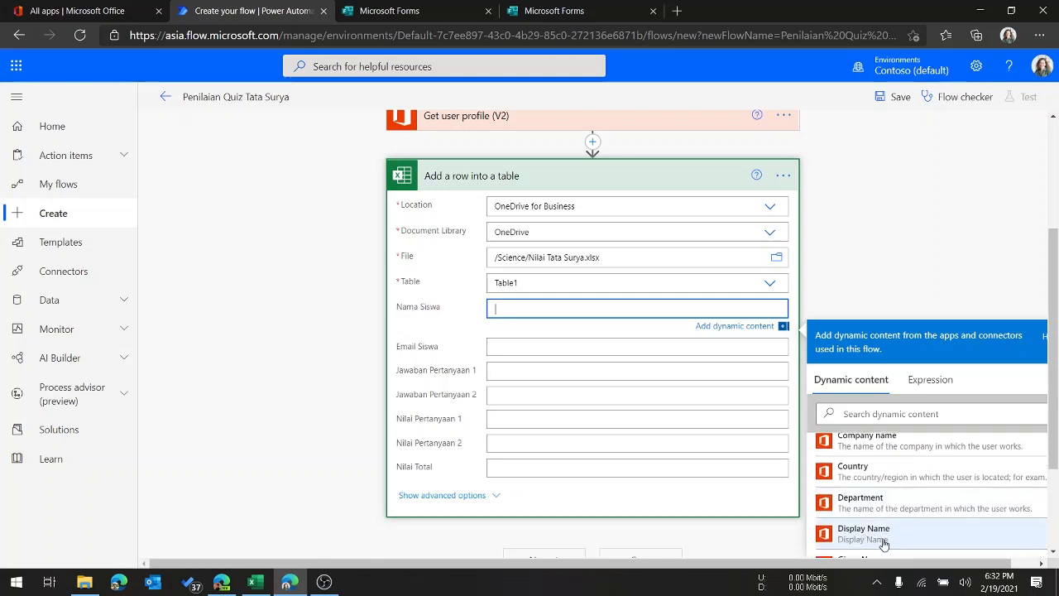
{"action": "left_click", "coordinate": [856, 536]}
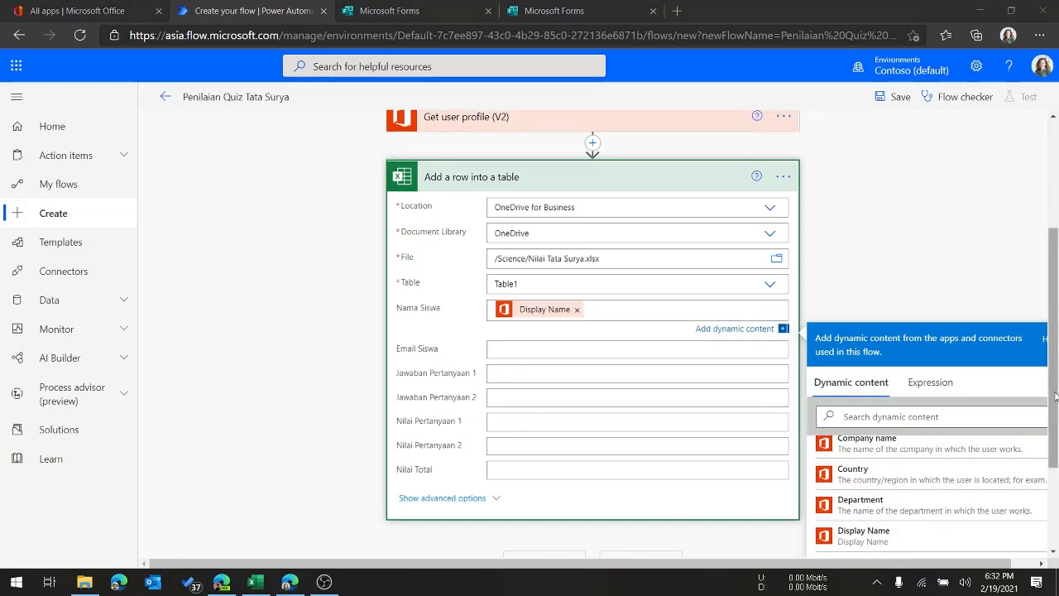
{"action": "left_click_drag", "start_coordinate": [1055, 397], "coordinate": [1055, 466]}
{"action": "scroll", "coordinate": [902, 413], "scroll_direction": "up", "scroll_amount": 1}
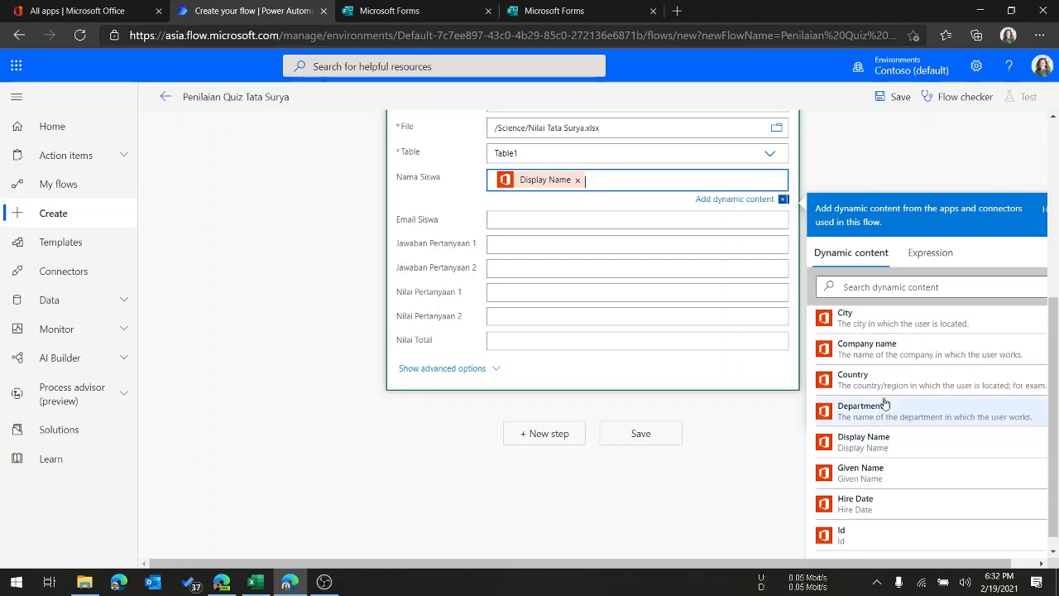
{"action": "scroll", "coordinate": [263, 237], "scroll_direction": "up", "scroll_amount": 2}
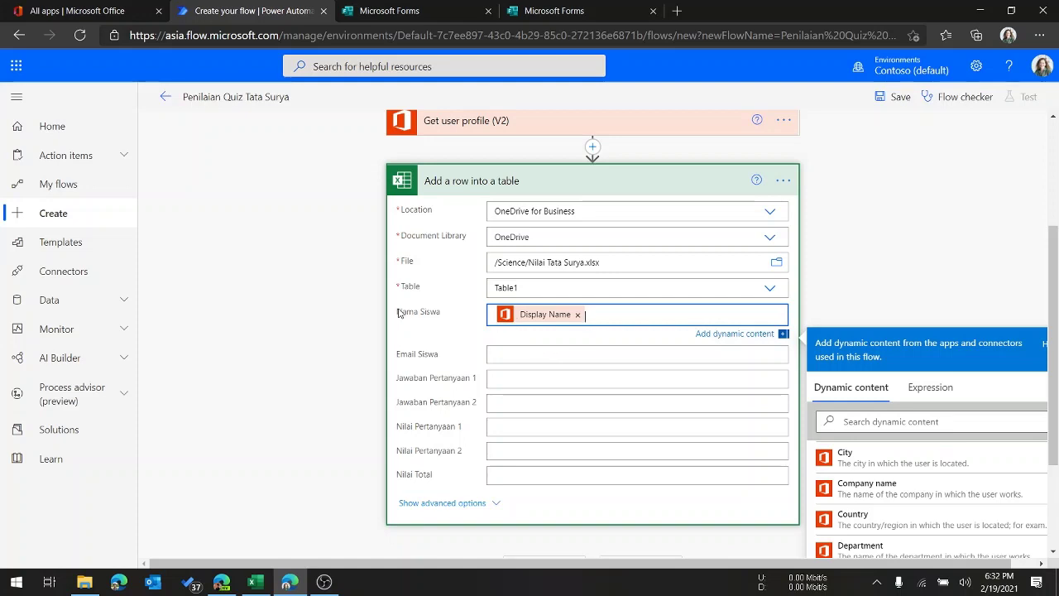
{"action": "left_click_drag", "start_coordinate": [398, 312], "coordinate": [433, 311]}
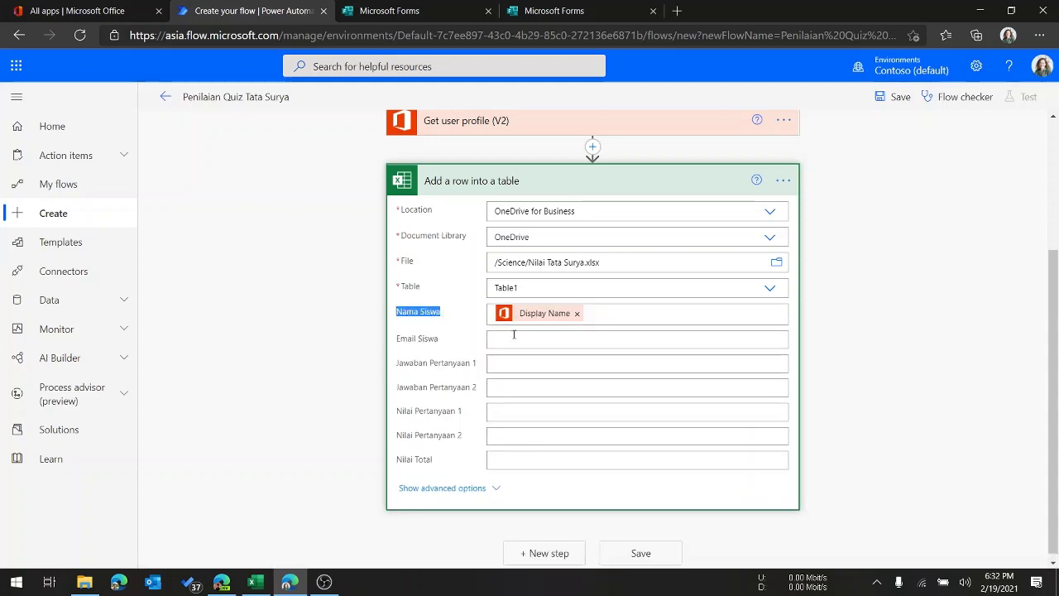
- Fill the Email Siswa column with the Responders' Email dynamic content from Get response details
{"action": "left_click", "coordinate": [509, 340]}
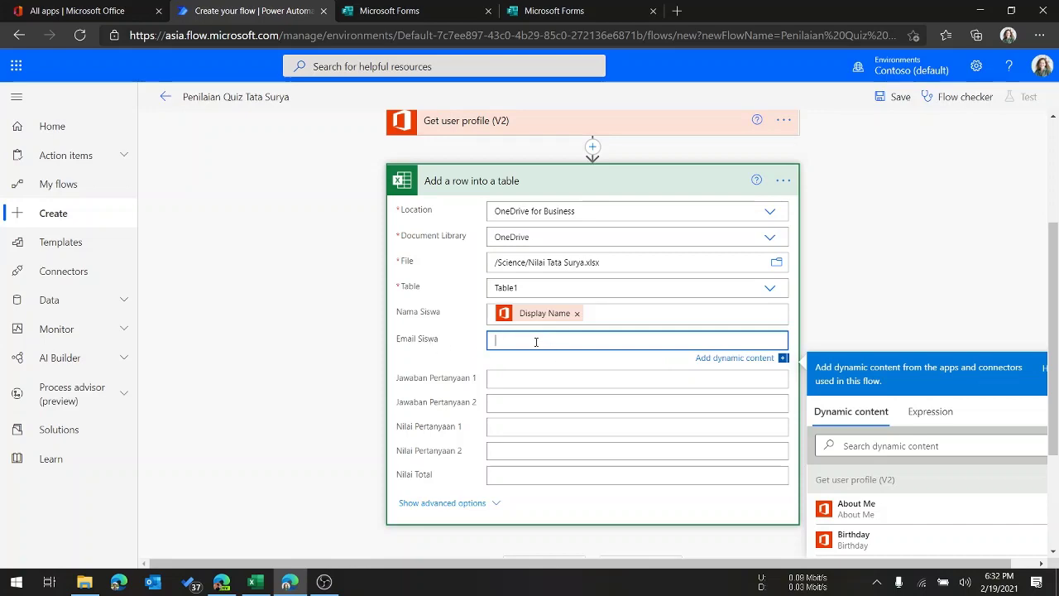
{"action": "scroll", "coordinate": [918, 480], "scroll_direction": "down", "scroll_amount": 8}
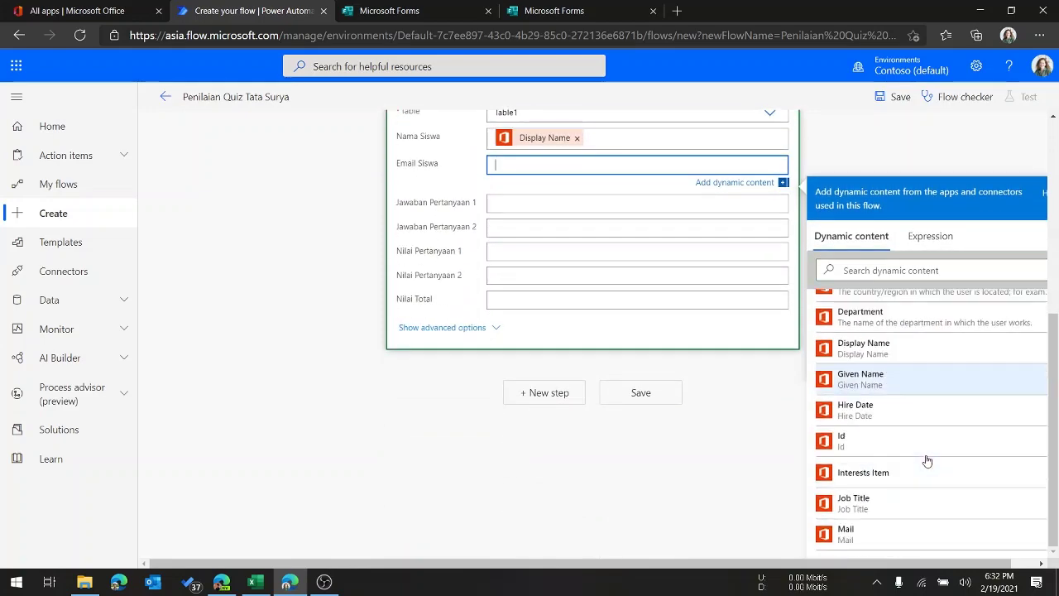
{"action": "scroll", "coordinate": [923, 464], "scroll_direction": "down", "scroll_amount": 10}
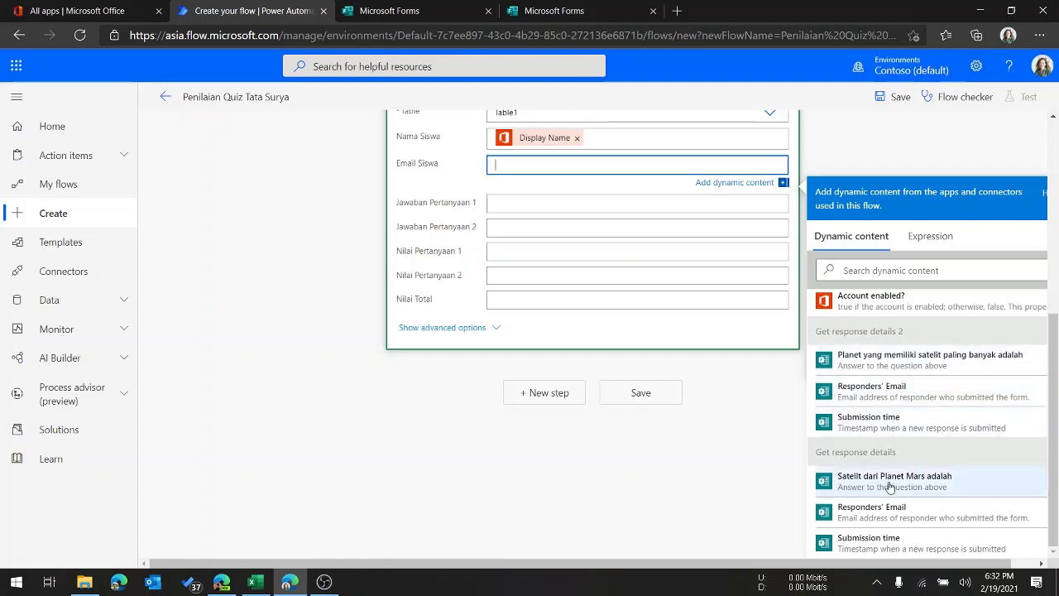
{"action": "scroll", "coordinate": [888, 504], "scroll_direction": "down", "scroll_amount": 1}
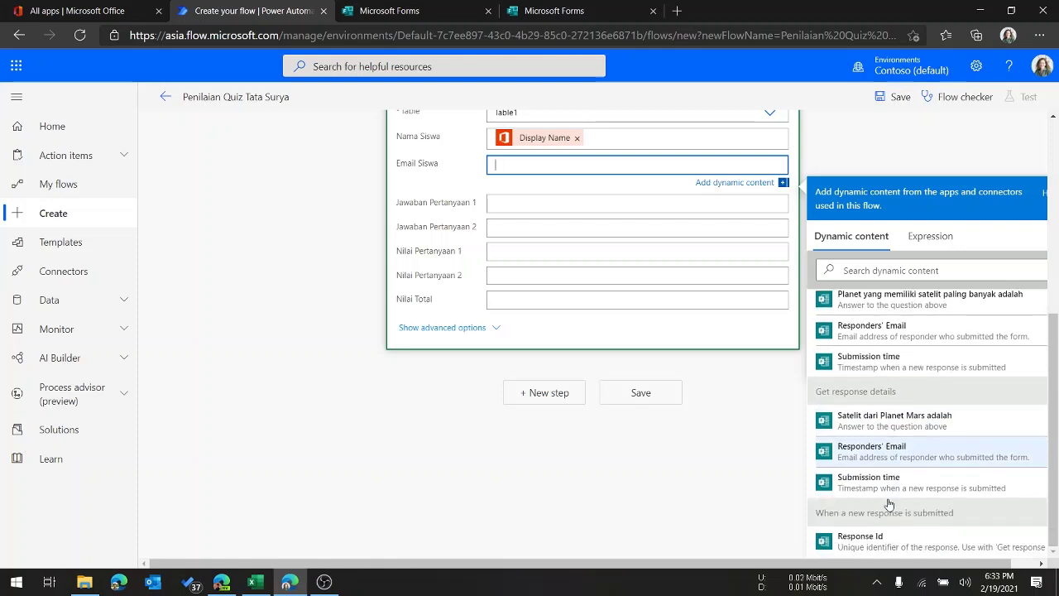
{"action": "left_click", "coordinate": [882, 454]}
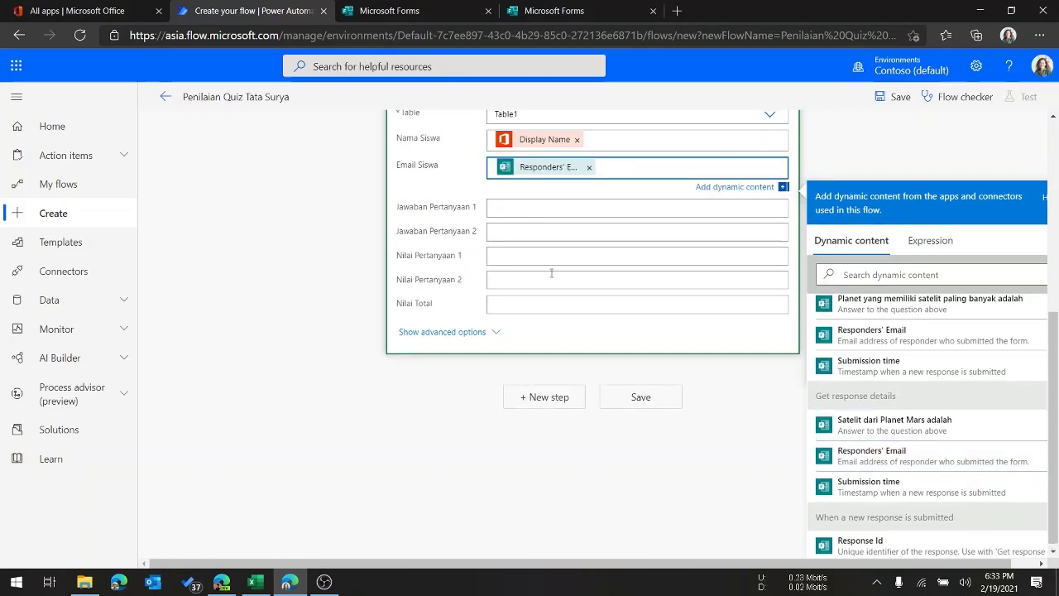
- Fill the Jawaban Pertanyaan 1 column with the Satelit dari Planet Mars adalah answer from Get response details
{"action": "scroll", "coordinate": [642, 298], "scroll_direction": "up", "scroll_amount": 1}
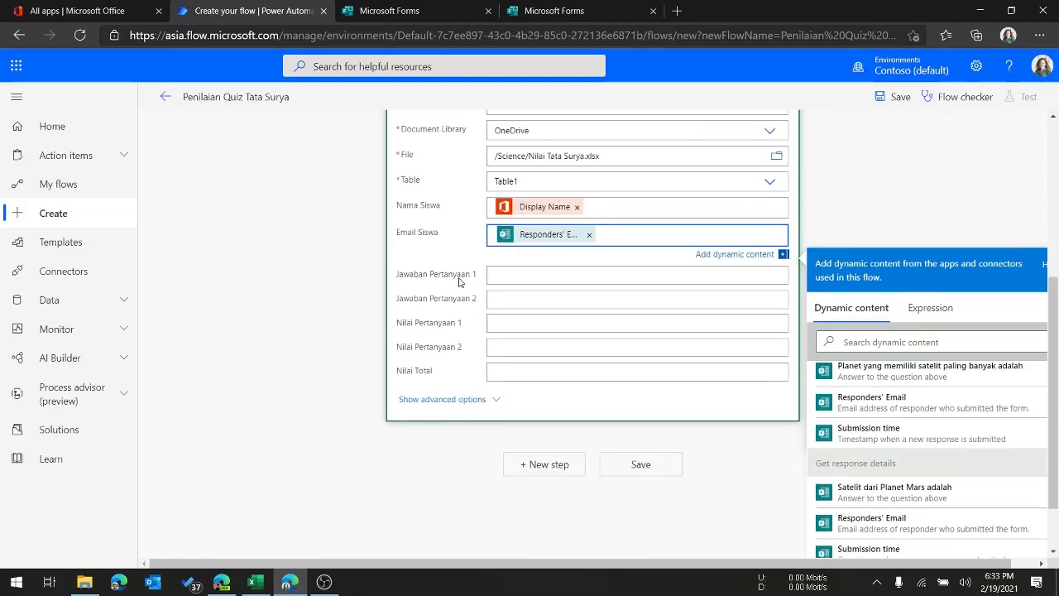
{"action": "left_click", "coordinate": [558, 276]}
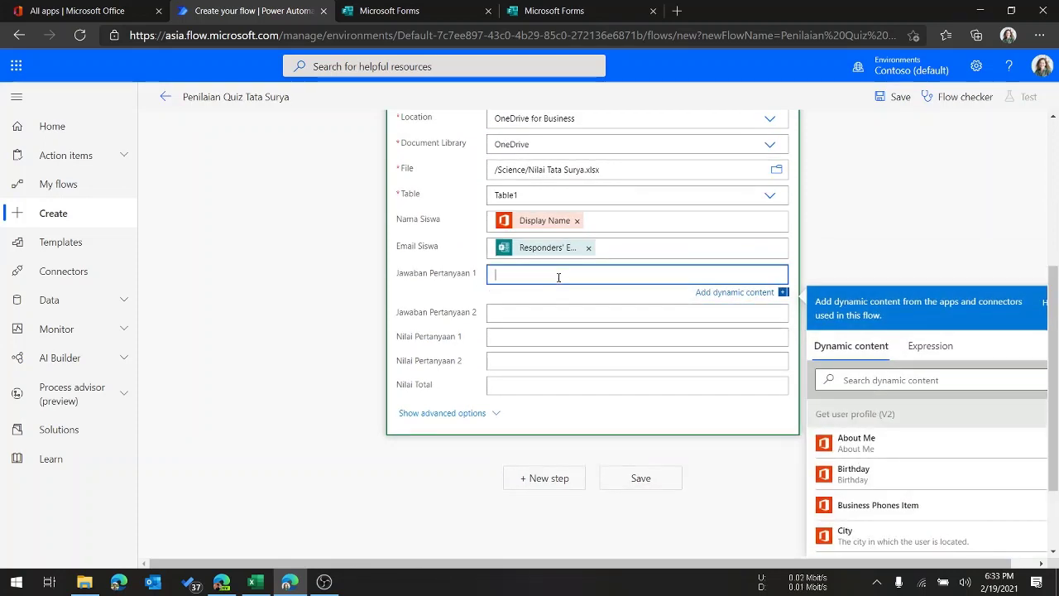
{"action": "scroll", "coordinate": [926, 439], "scroll_direction": "down", "scroll_amount": 3}
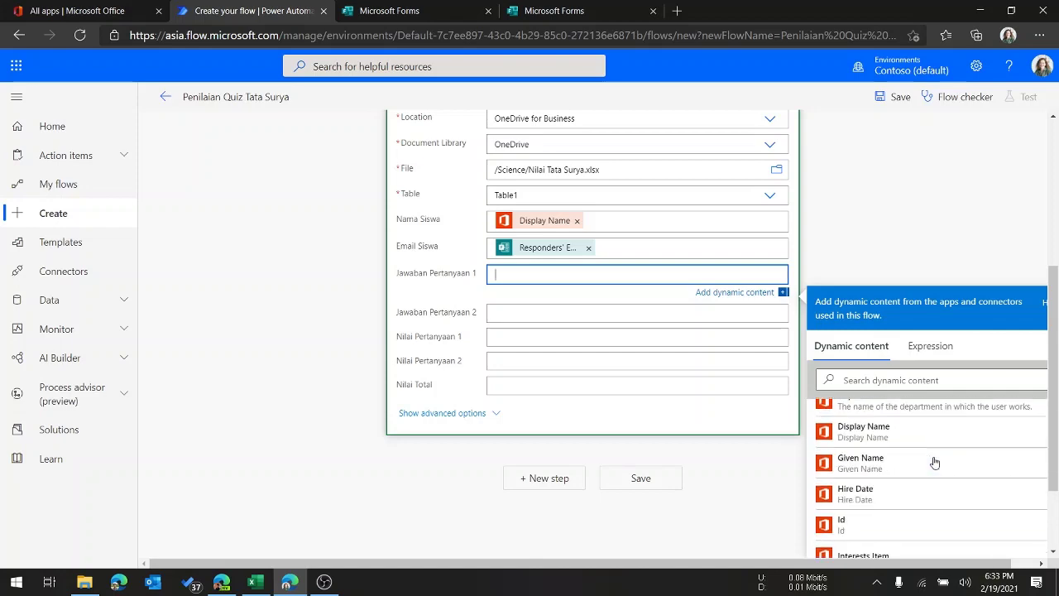
{"action": "scroll", "coordinate": [875, 345], "scroll_direction": "down", "scroll_amount": 2}
{"action": "scroll", "coordinate": [946, 456], "scroll_direction": "down", "scroll_amount": 10}
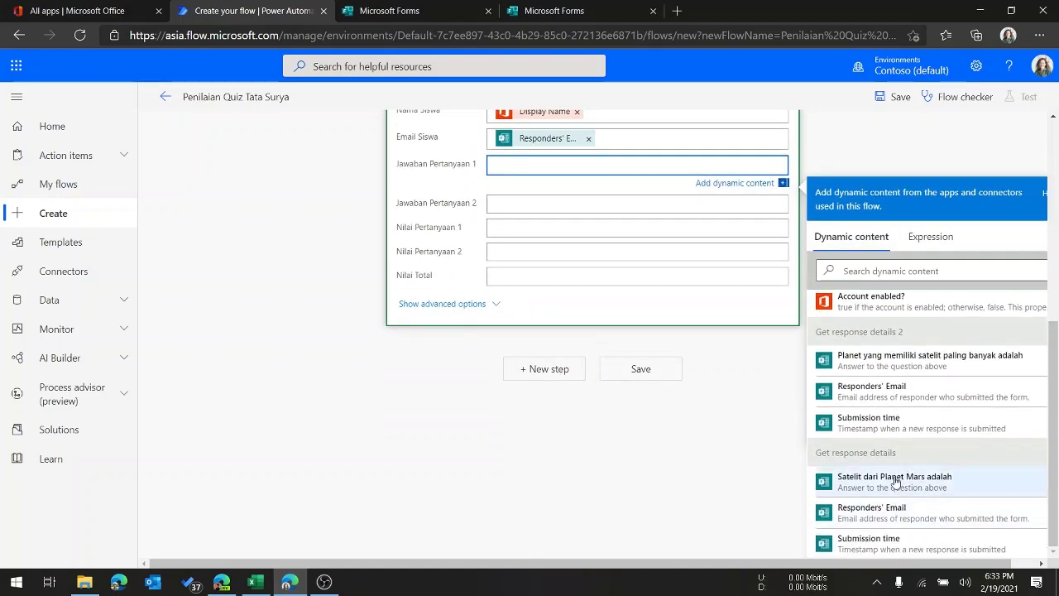
{"action": "scroll", "coordinate": [907, 493], "scroll_direction": "down", "scroll_amount": 1}
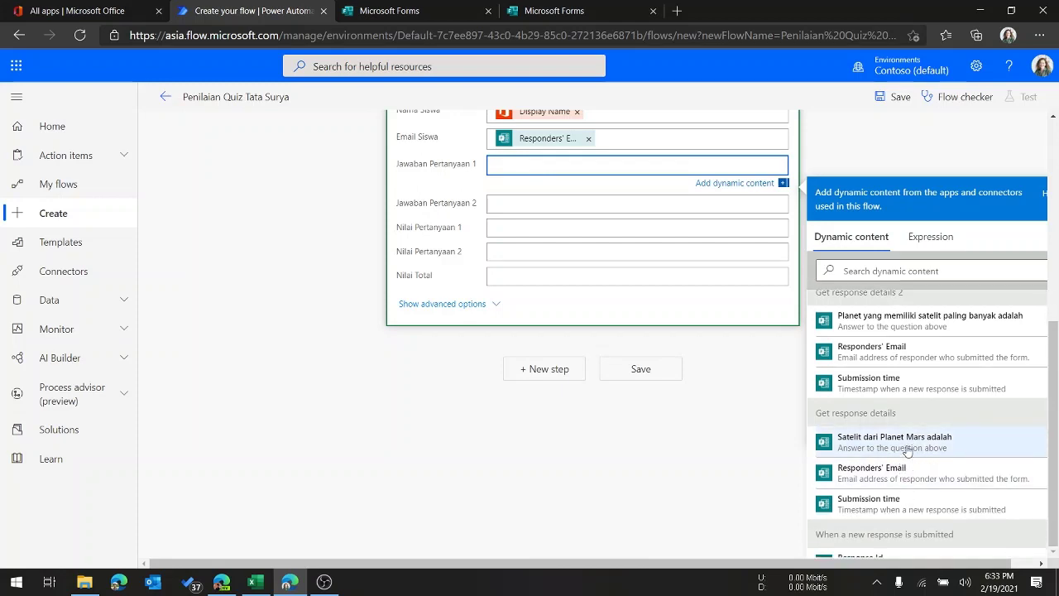
{"action": "left_click", "coordinate": [906, 454]}
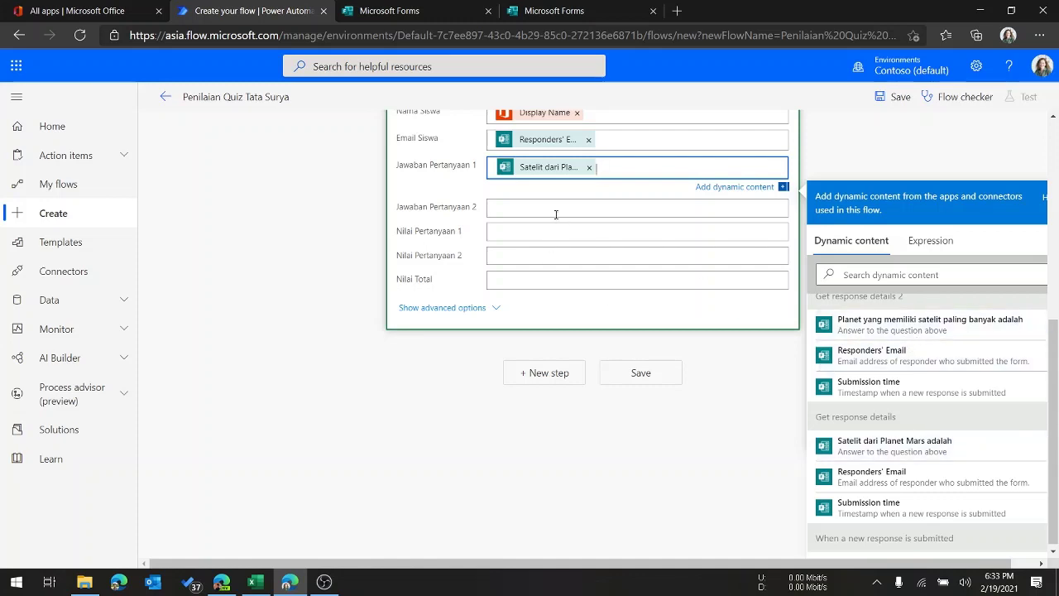
- Fill the Jawaban Pertanyaan 2 column with the Planet yang memiliki satelit paling banyak adalah answer from Get response details 2
{"action": "scroll", "coordinate": [557, 214], "scroll_direction": "up", "scroll_amount": 1}
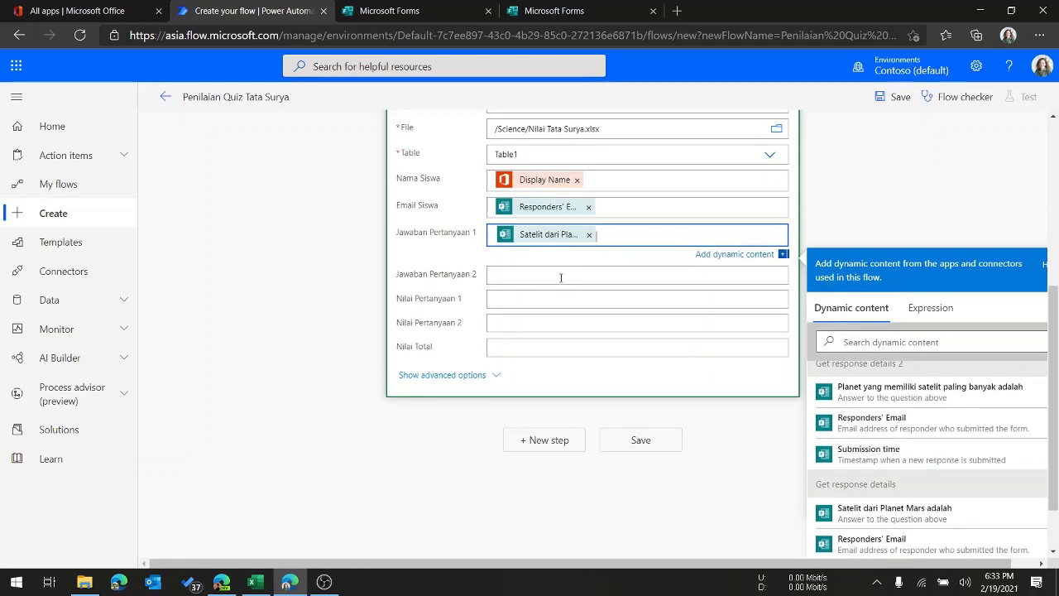
{"action": "left_click", "coordinate": [561, 277]}
{"action": "scroll", "coordinate": [882, 486], "scroll_direction": "down", "scroll_amount": 10}
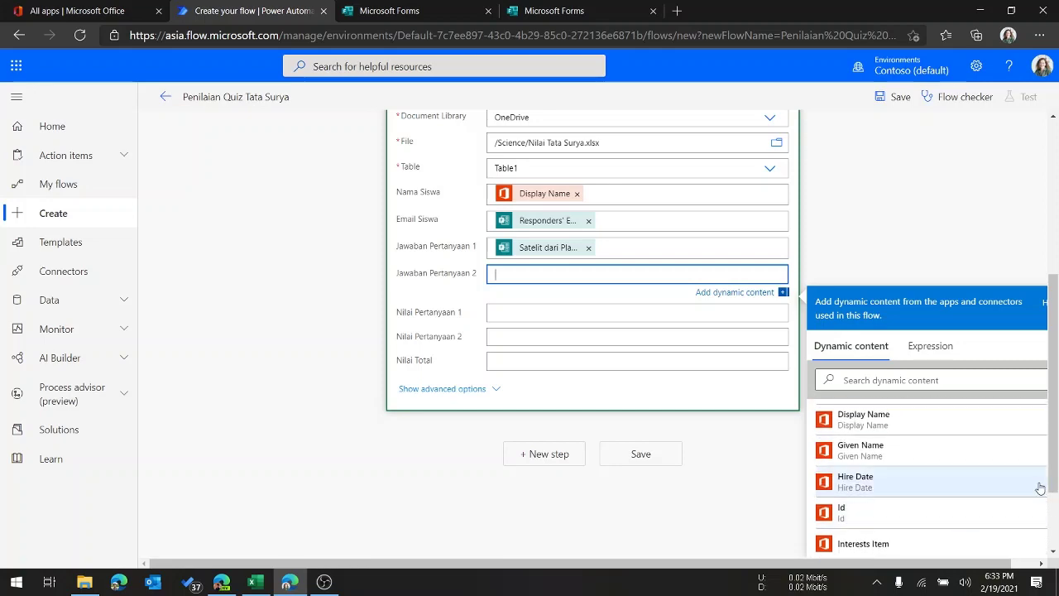
{"action": "scroll", "coordinate": [918, 486], "scroll_direction": "down", "scroll_amount": 5}
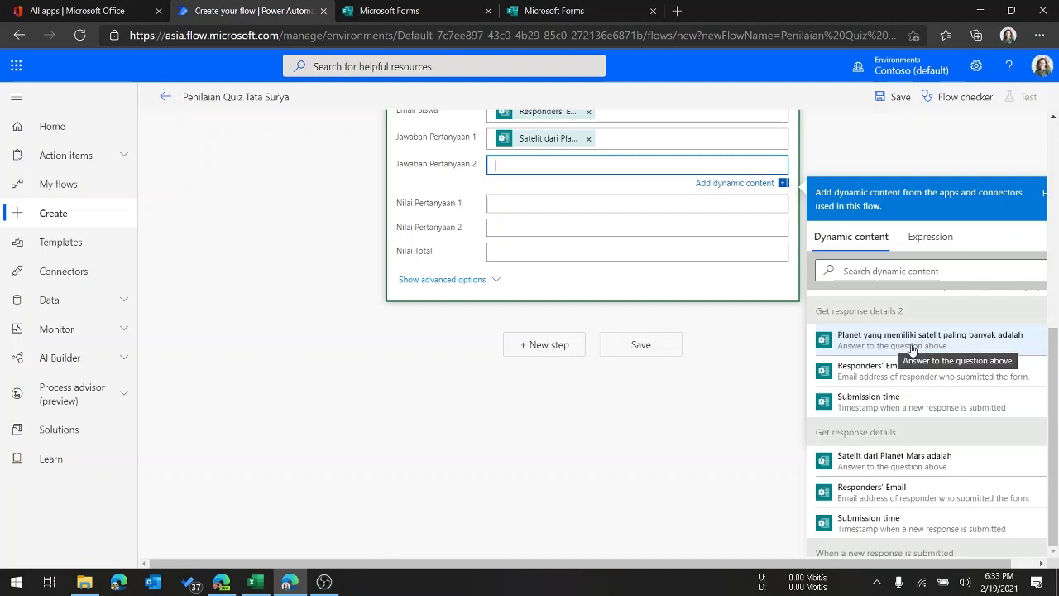
{"action": "left_click", "coordinate": [866, 346]}
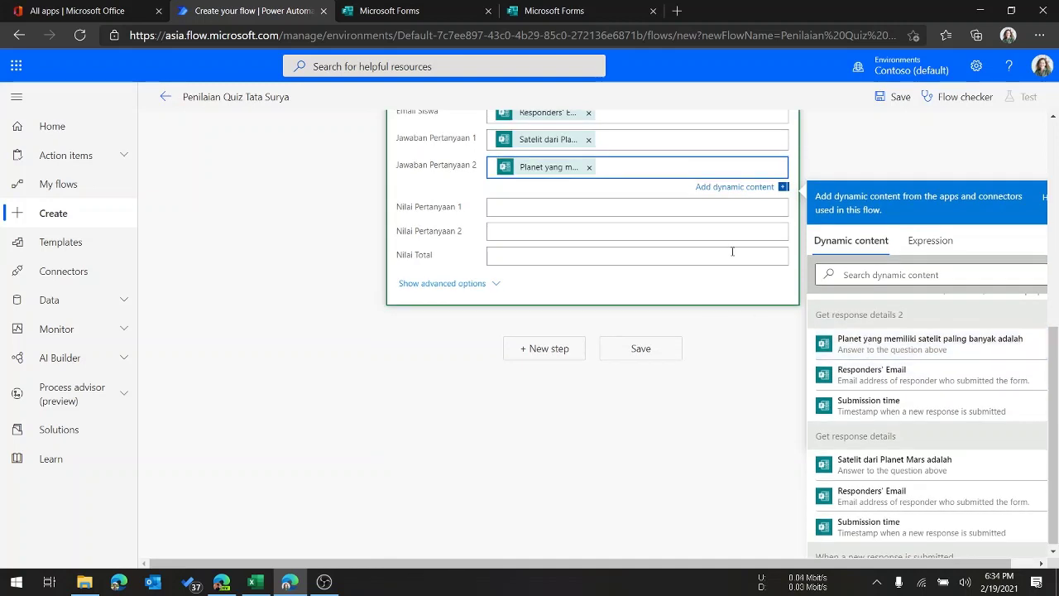
- Check the questions in the Soal Tata Surya 1 and Soal Tata Surya 2 forms, and return to the flow
{"action": "scroll", "coordinate": [730, 251], "scroll_direction": "up", "scroll_amount": 1}
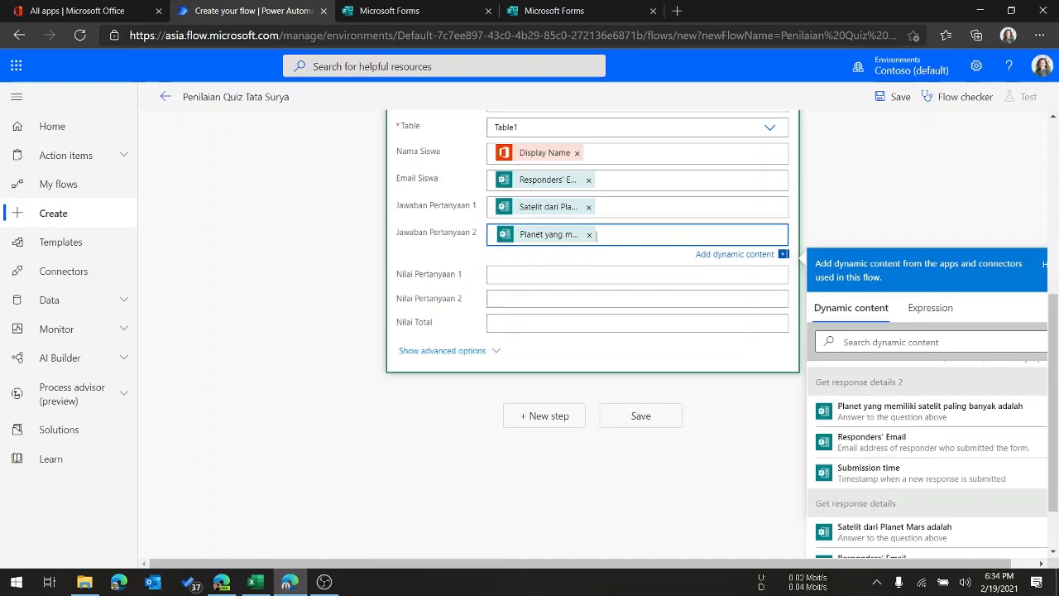
{"action": "left_click", "coordinate": [407, 13]}
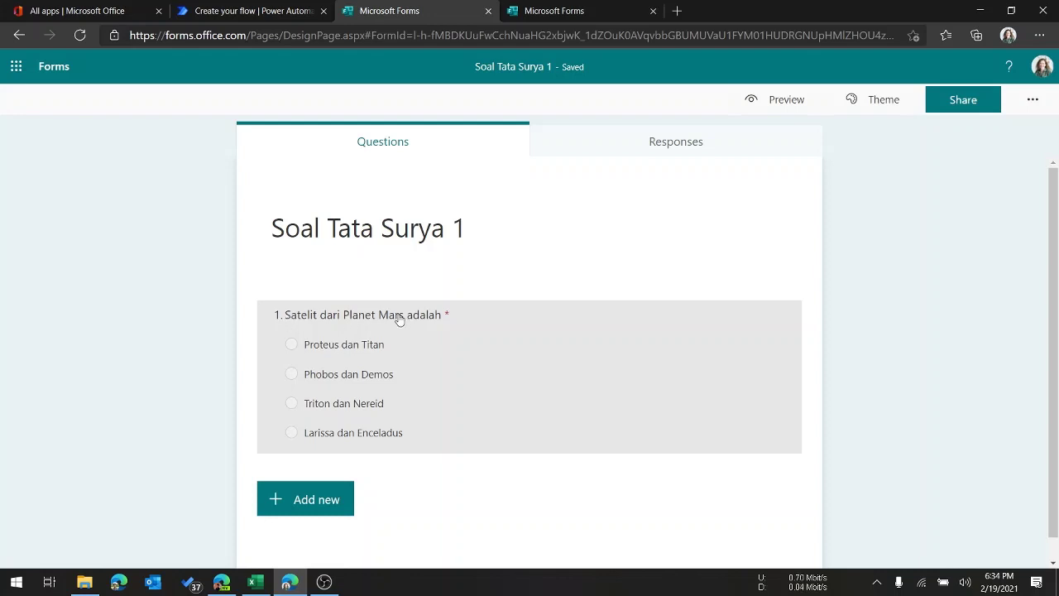
{"action": "left_click", "coordinate": [566, 10]}
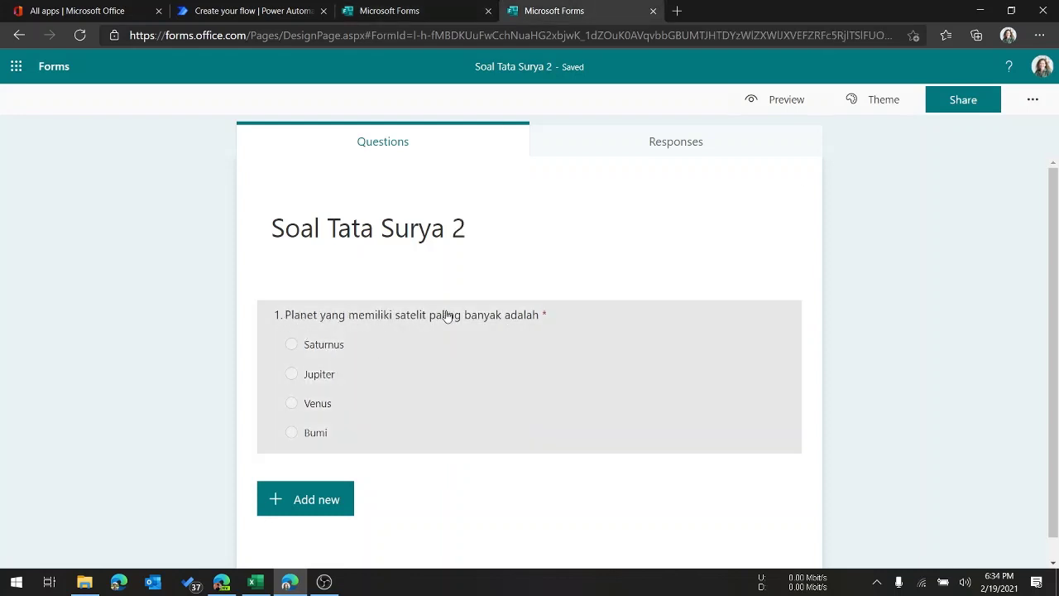
{"action": "left_click", "coordinate": [256, 11]}
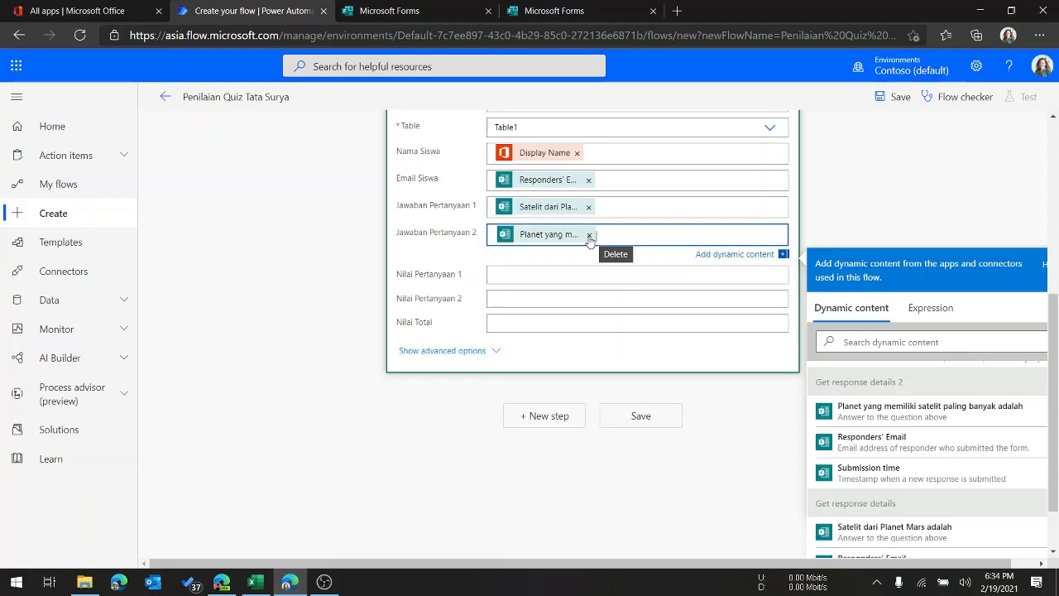
- Review the flow's actions and the column mappings of Add a row into a table, including the Nilai Pertanyaan and Nilai Total fields
{"action": "scroll", "coordinate": [851, 286], "scroll_direction": "up", "scroll_amount": 5}
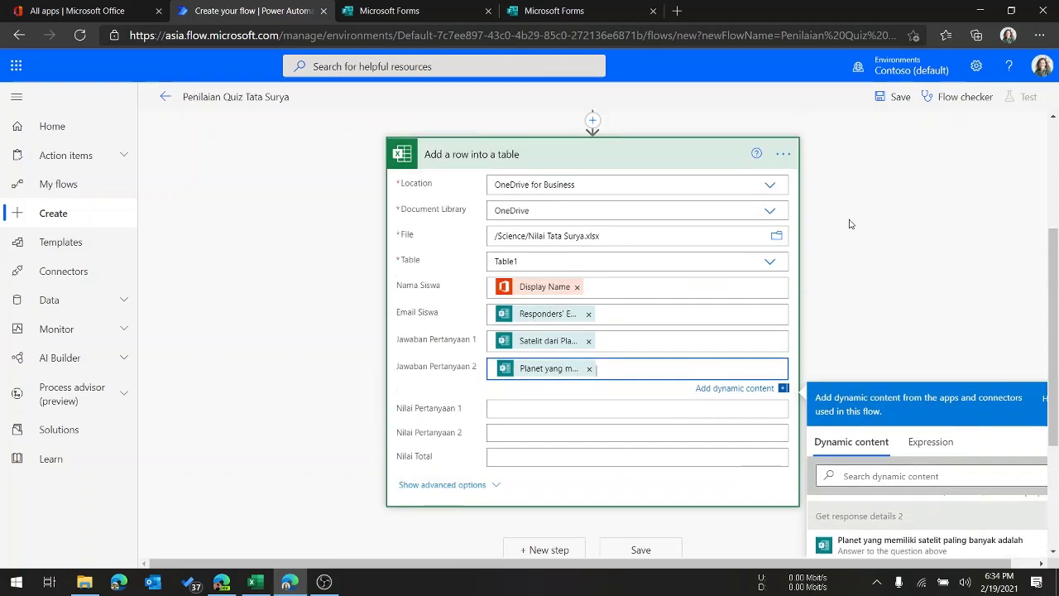
{"action": "scroll", "coordinate": [851, 285], "scroll_direction": "down", "scroll_amount": 4}
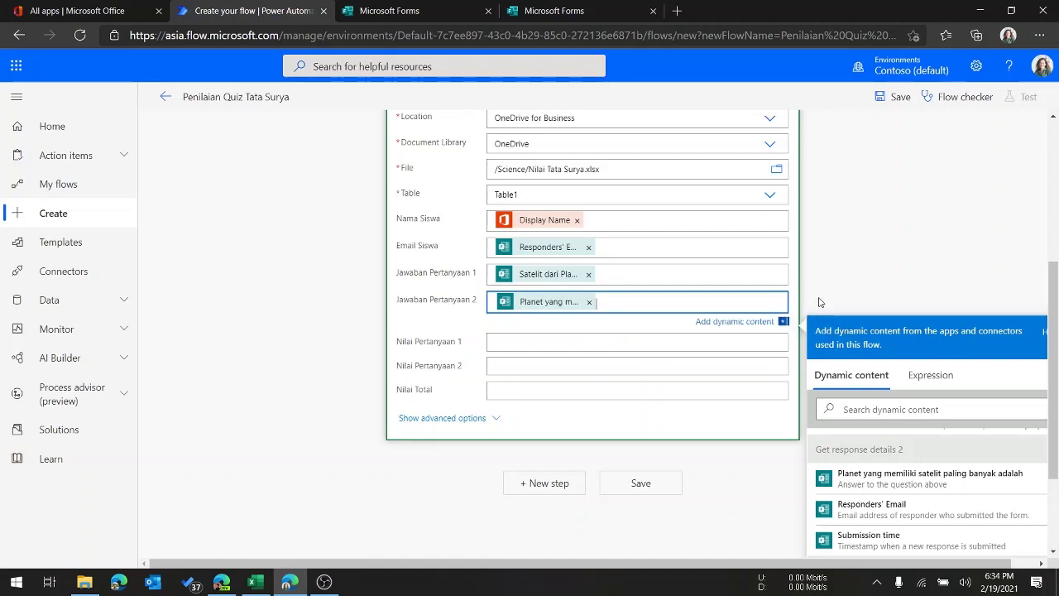
{"action": "scroll", "coordinate": [828, 290], "scroll_direction": "up", "scroll_amount": 3}
{"action": "scroll", "coordinate": [819, 317], "scroll_direction": "down", "scroll_amount": 2}
{"action": "scroll", "coordinate": [819, 321], "scroll_direction": "up", "scroll_amount": 3}
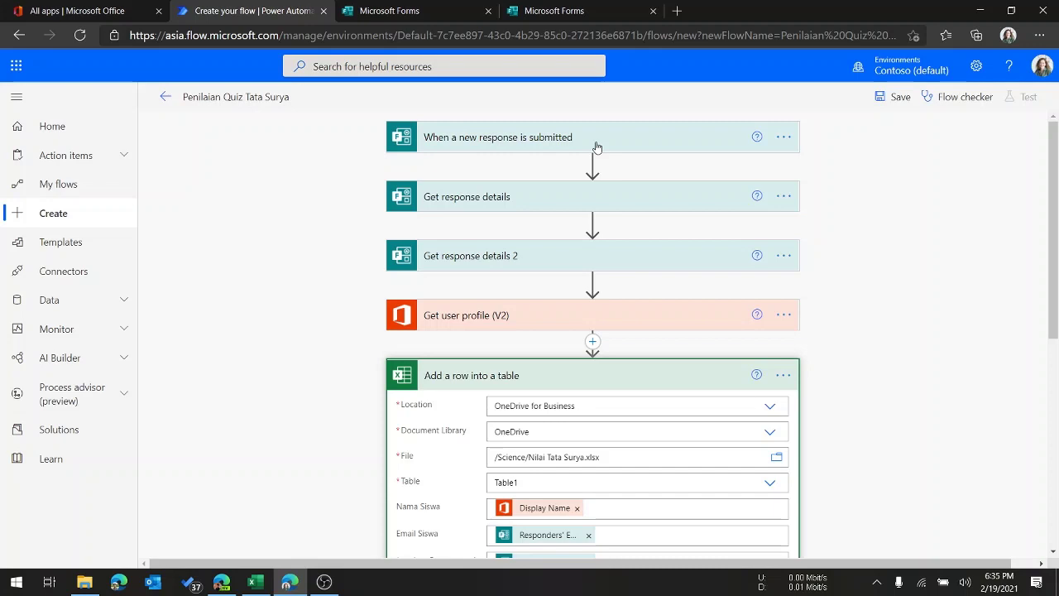
{"action": "scroll", "coordinate": [875, 206], "scroll_direction": "down", "scroll_amount": 5}
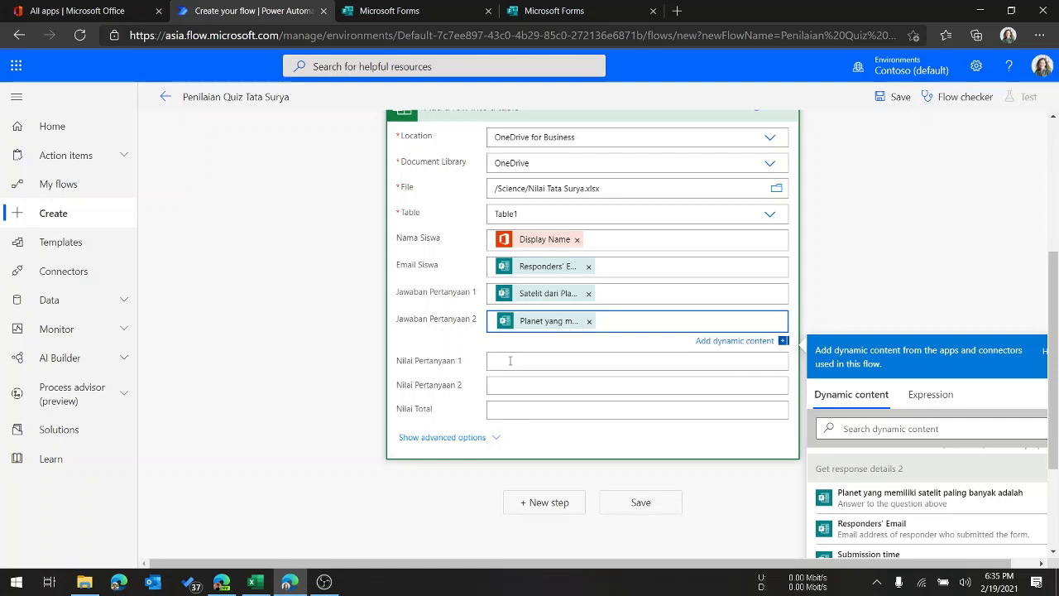
{"action": "left_click", "coordinate": [510, 389]}
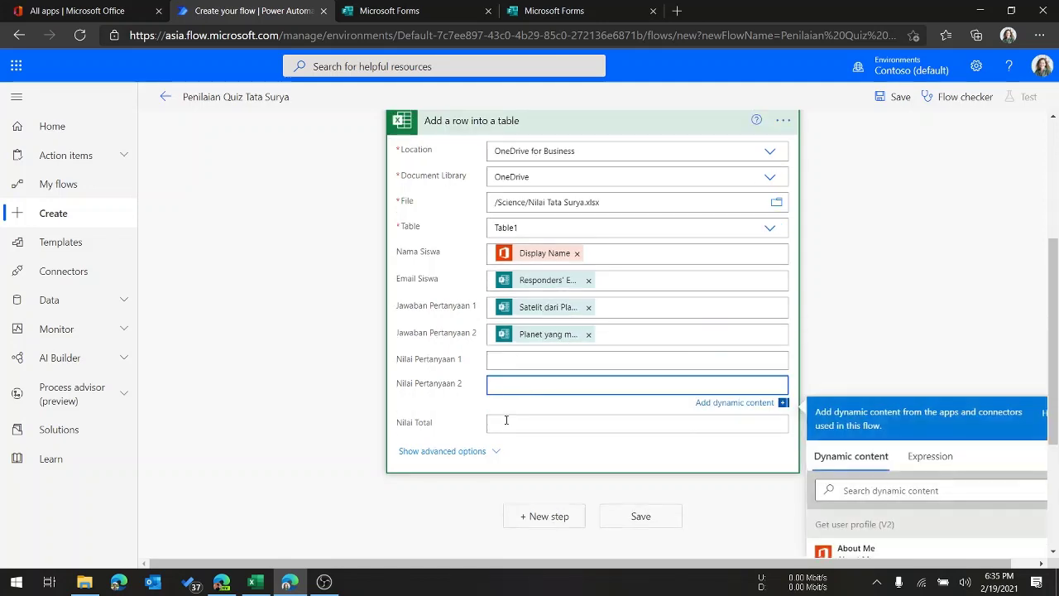
{"action": "left_click", "coordinate": [515, 424]}
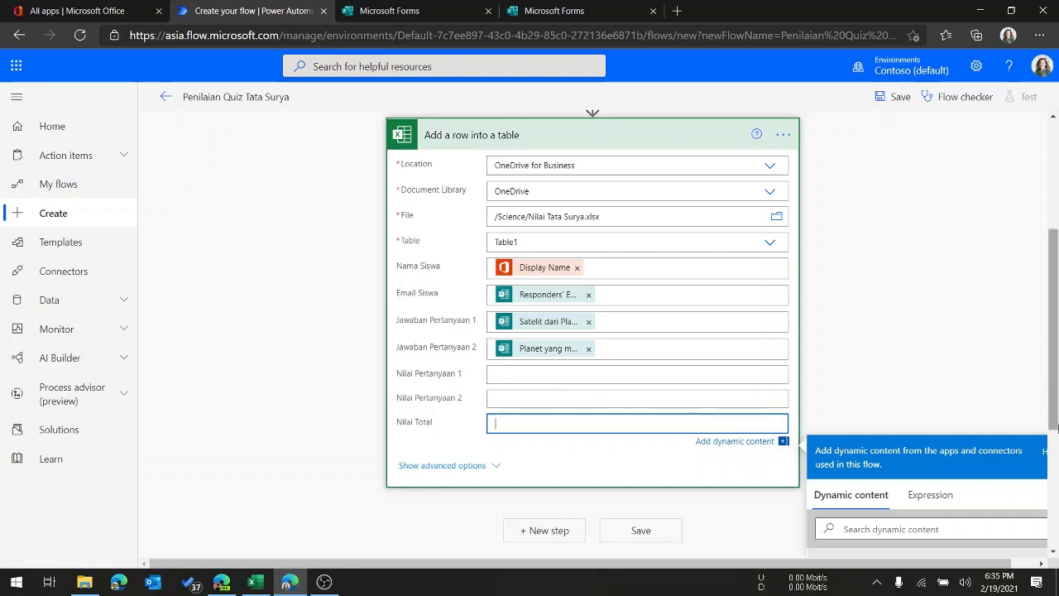
- Save the flow Penilaian Quiz Tata Surya with the Nilai Pertanyaan 1, Nilai Pertanyaan 2 and Nilai Total fields left empty
{"action": "scroll", "coordinate": [1054, 428], "scroll_direction": "down", "scroll_amount": 3}
{"action": "scroll", "coordinate": [775, 419], "scroll_direction": "up", "scroll_amount": 3}
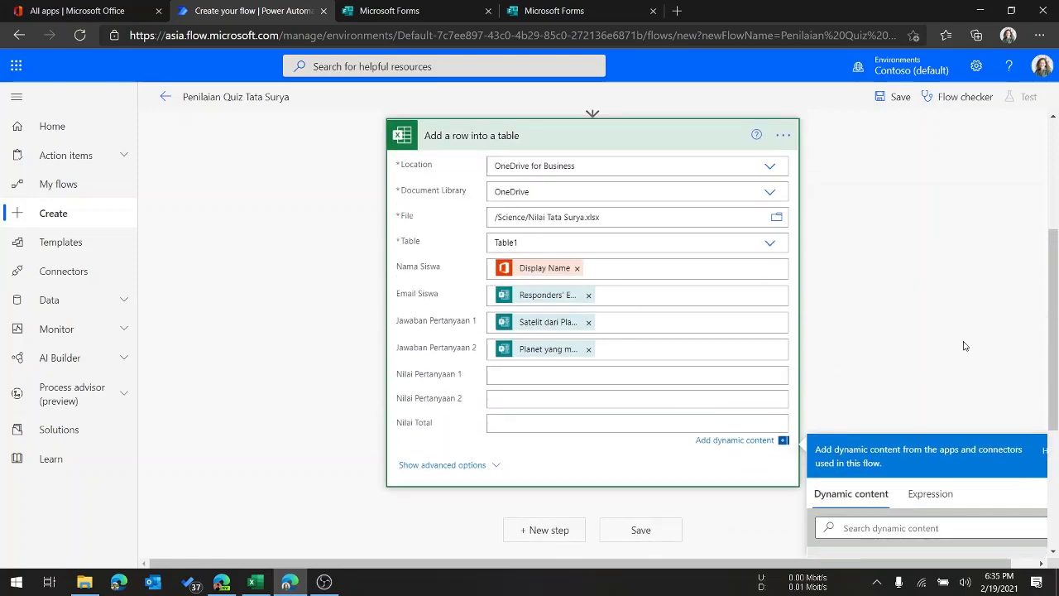
{"action": "left_click", "coordinate": [964, 346]}
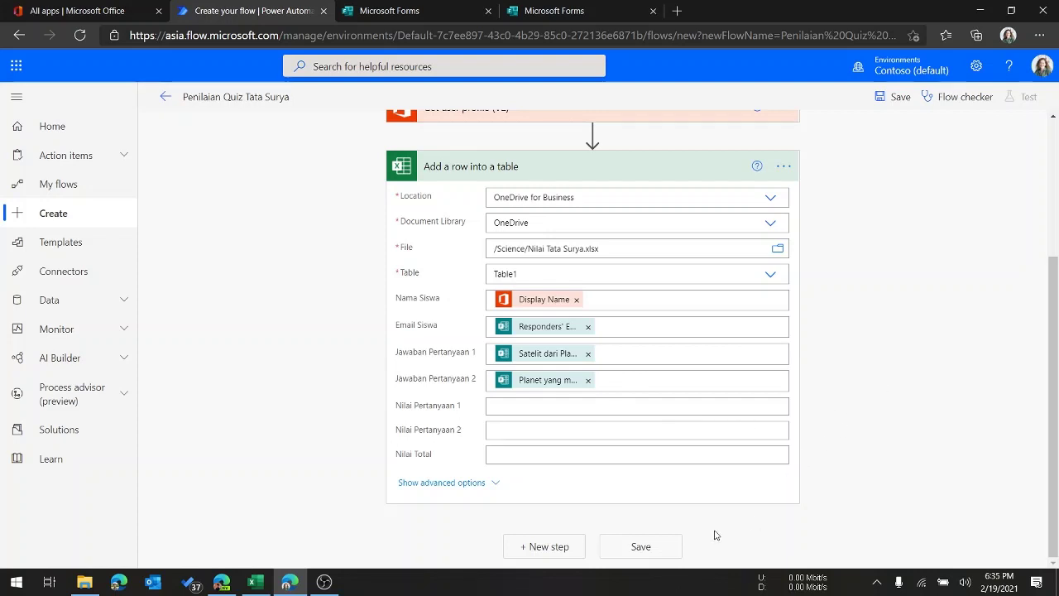
{"action": "left_click", "coordinate": [879, 99]}
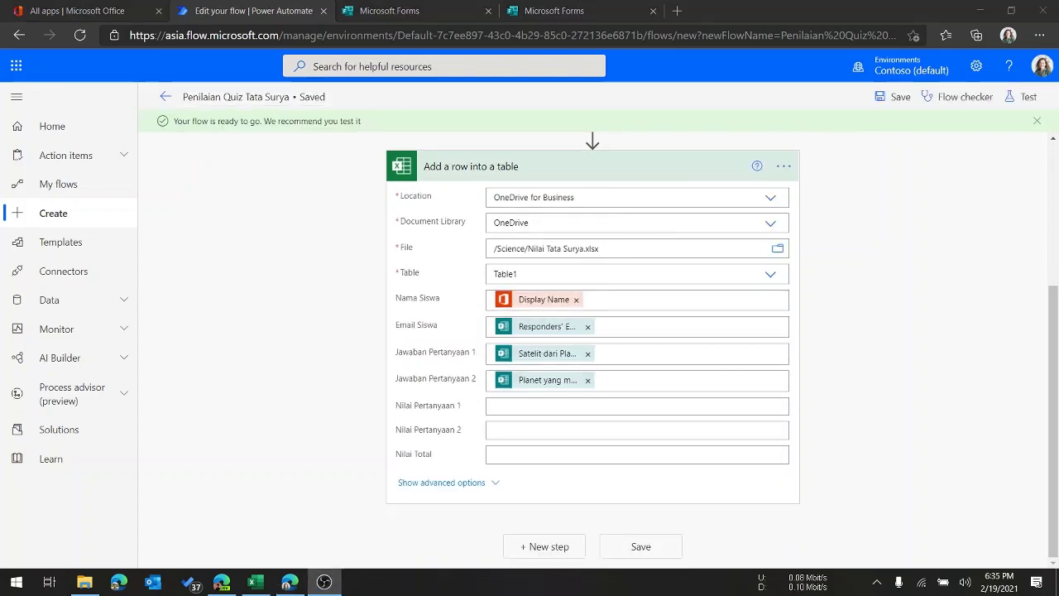
{"action": "left_click", "coordinate": [236, 96]}
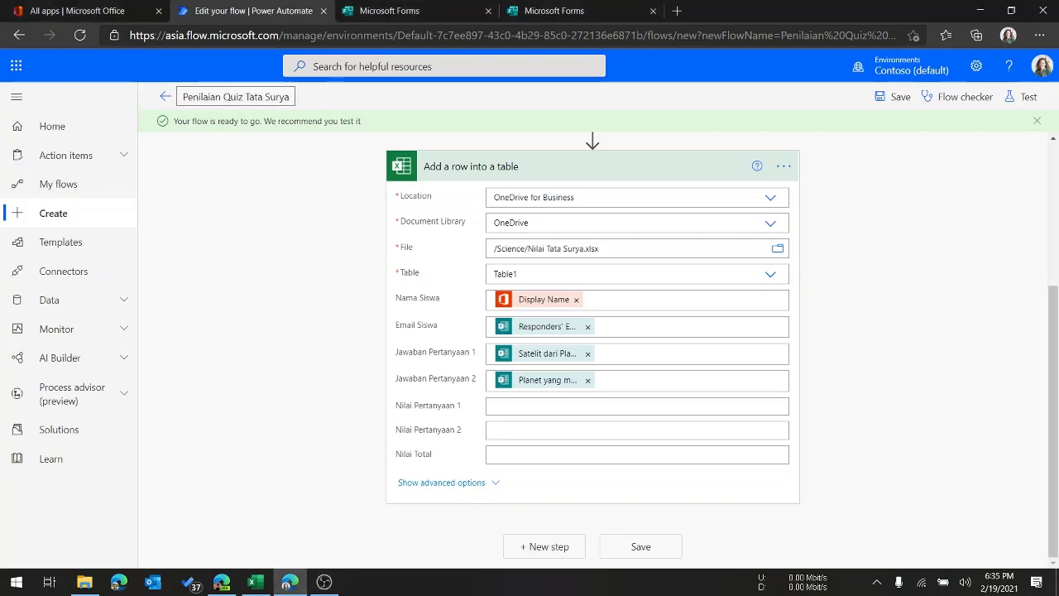
{"action": "scroll", "coordinate": [859, 265], "scroll_direction": "up", "scroll_amount": 1}
{"action": "scroll", "coordinate": [859, 265], "scroll_direction": "down", "scroll_amount": 1}
- Start a manual test of the Penilaian Quiz Tata Surya flow
{"action": "left_click", "coordinate": [1017, 102]}
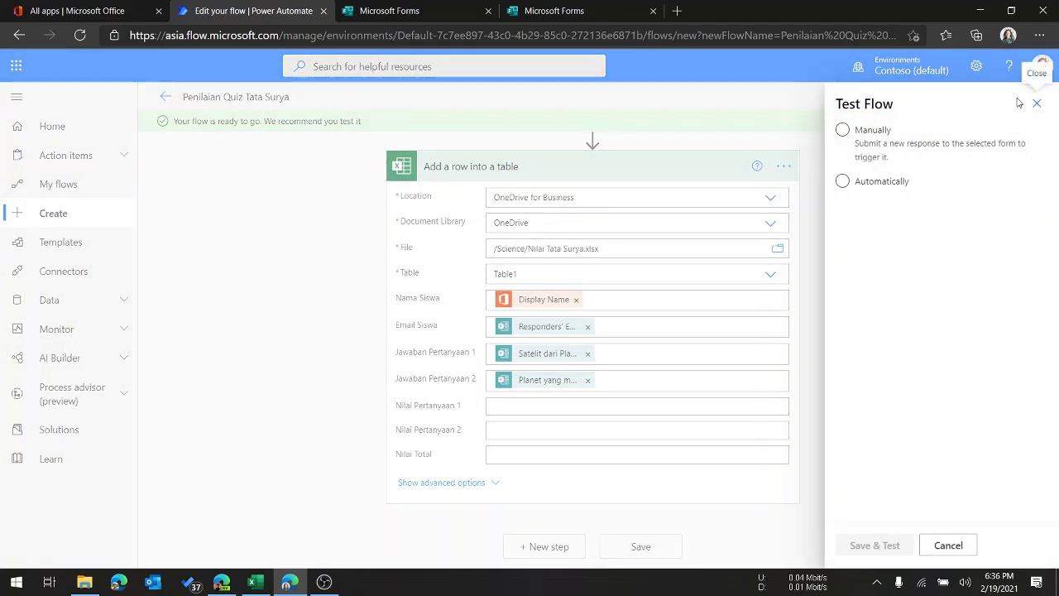
{"action": "left_click", "coordinate": [849, 146]}
{"action": "left_click", "coordinate": [843, 131]}
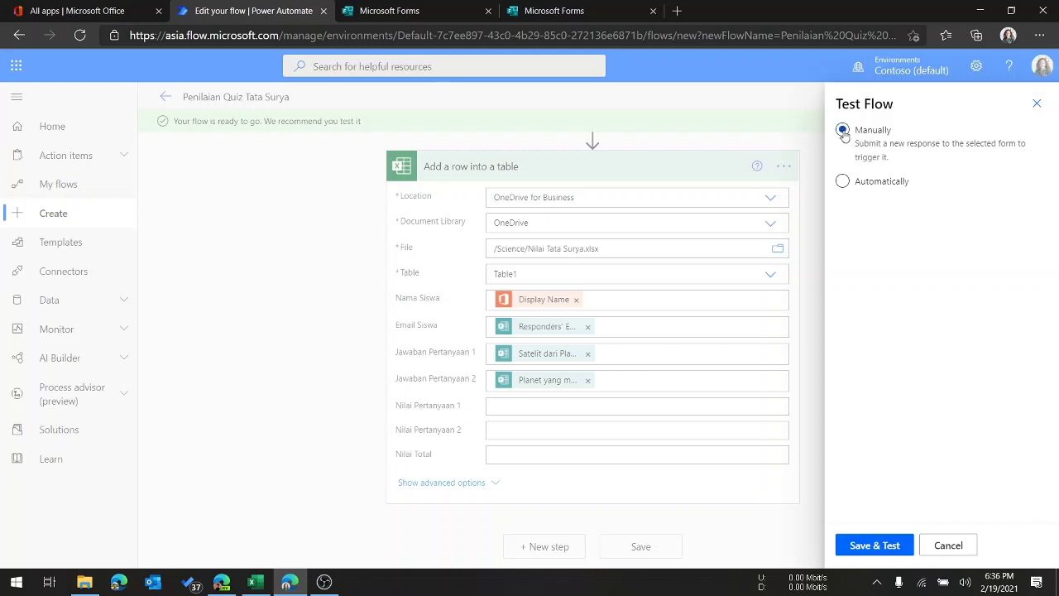
{"action": "left_click", "coordinate": [875, 548]}
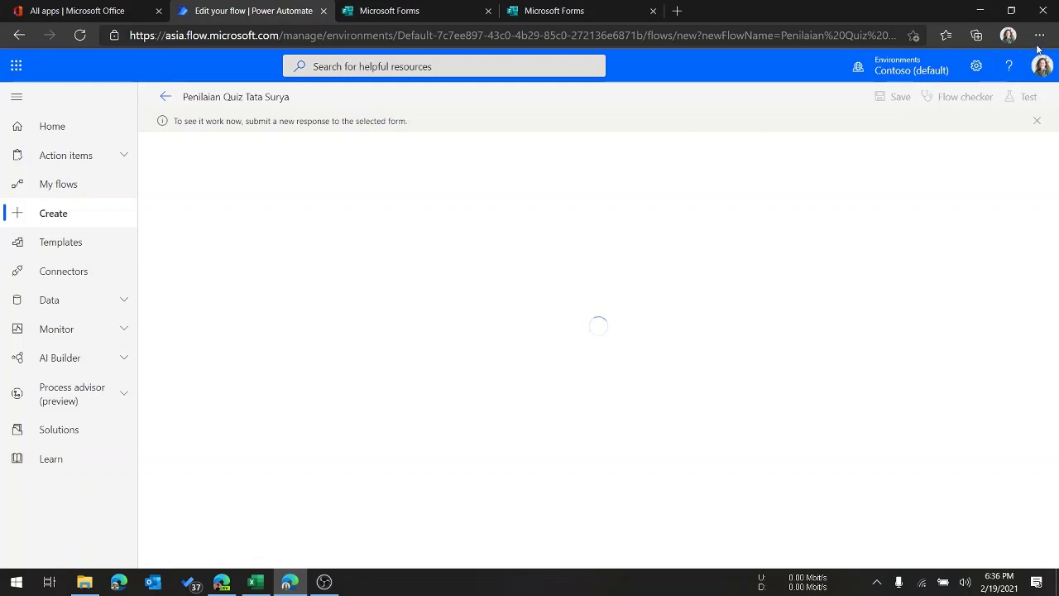
- Copy the direct link to your Microsoft Stream video Urutan Planet di Dalam Sistem Tata Surya - Jagad.ID, and close Stream
{"action": "left_click", "coordinate": [1007, 34]}
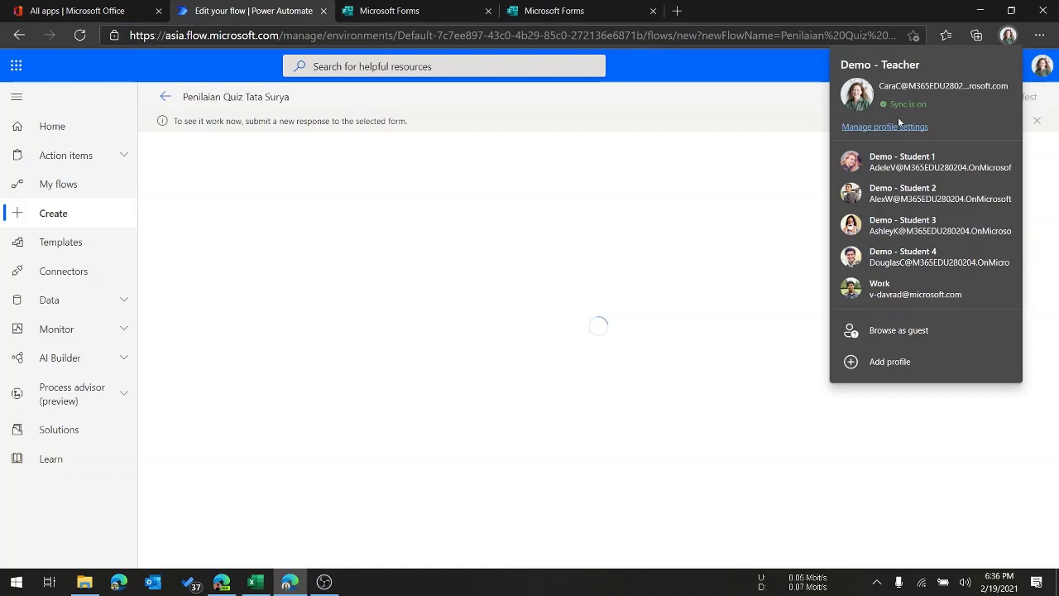
{"action": "left_click", "coordinate": [73, 11]}
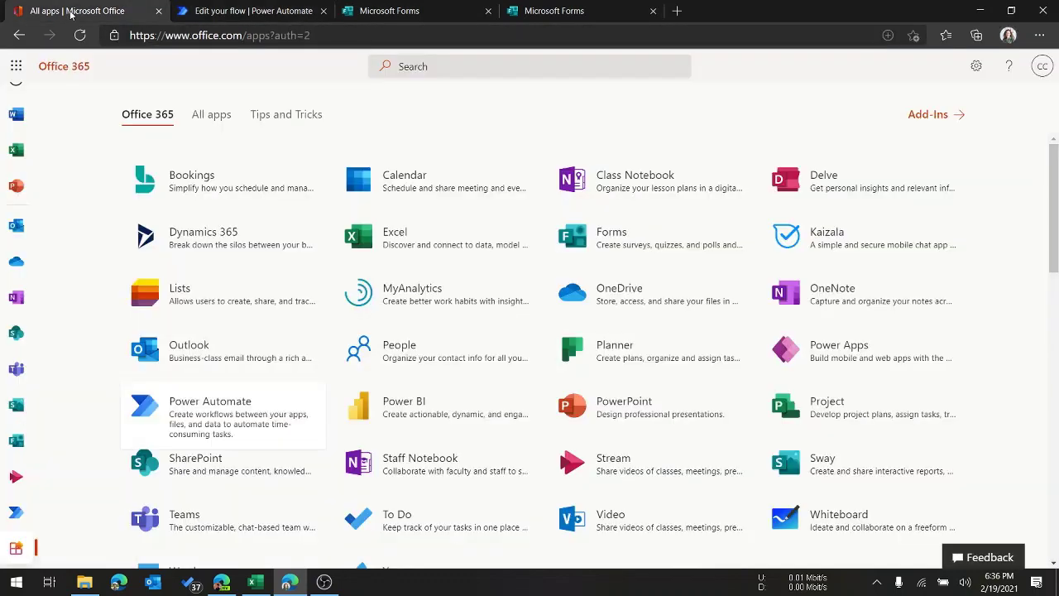
{"action": "left_click", "coordinate": [629, 478]}
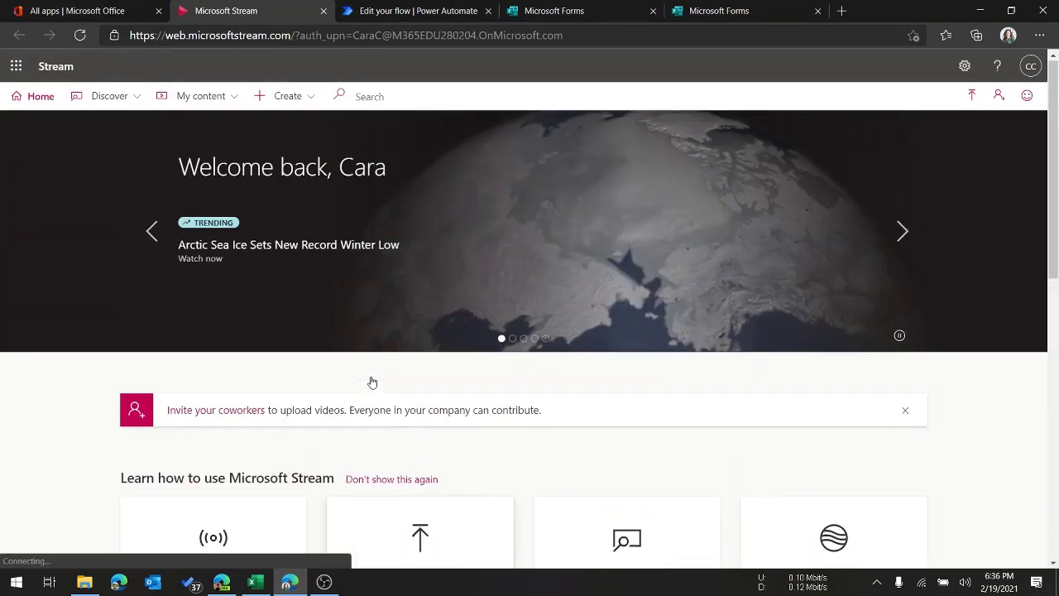
{"action": "left_click", "coordinate": [220, 101]}
{"action": "left_click", "coordinate": [210, 135]}
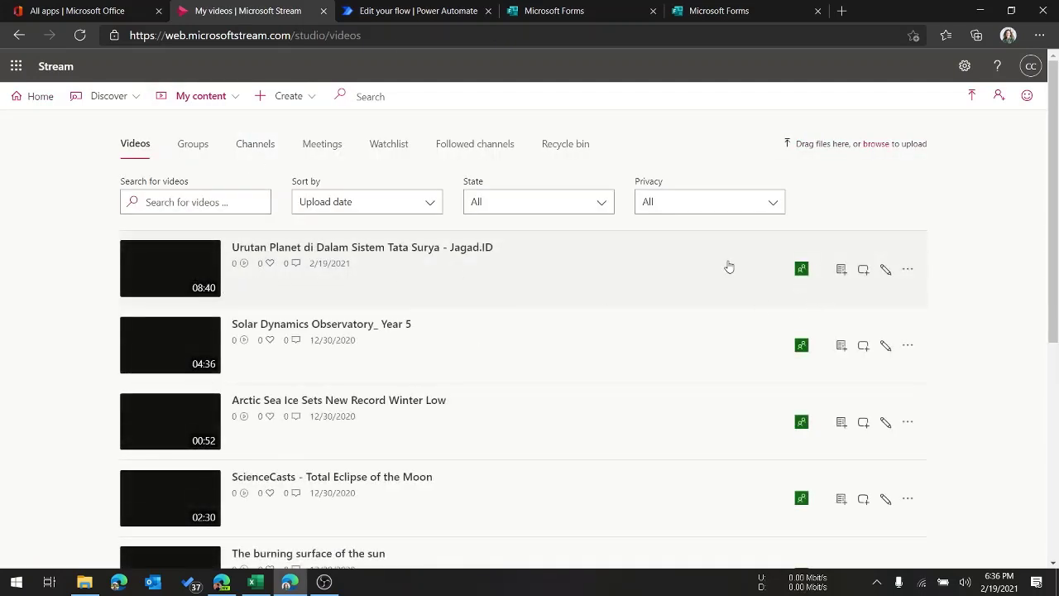
{"action": "left_click", "coordinate": [907, 269]}
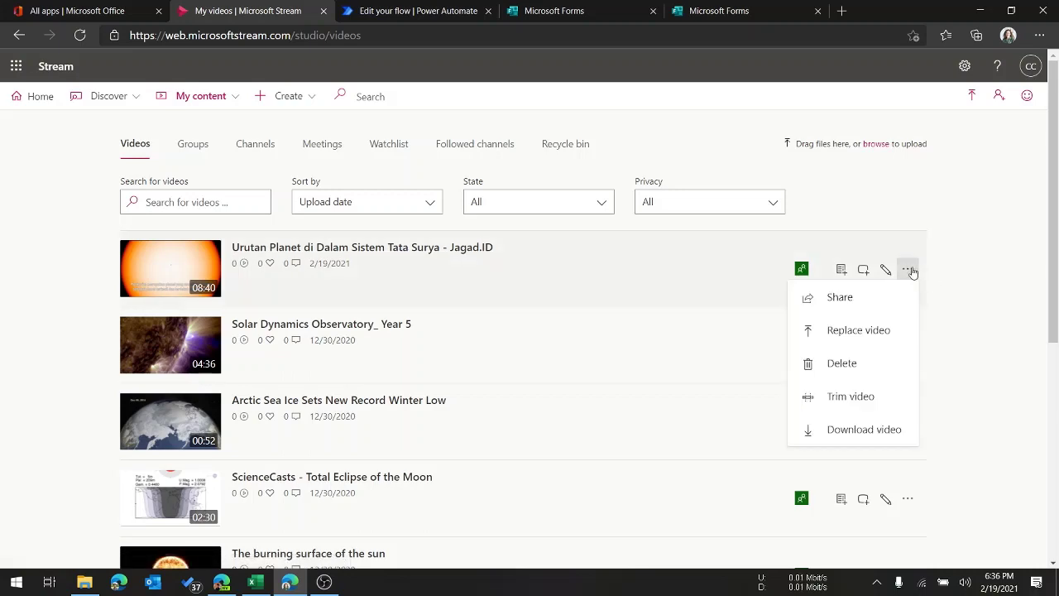
{"action": "left_click", "coordinate": [877, 295]}
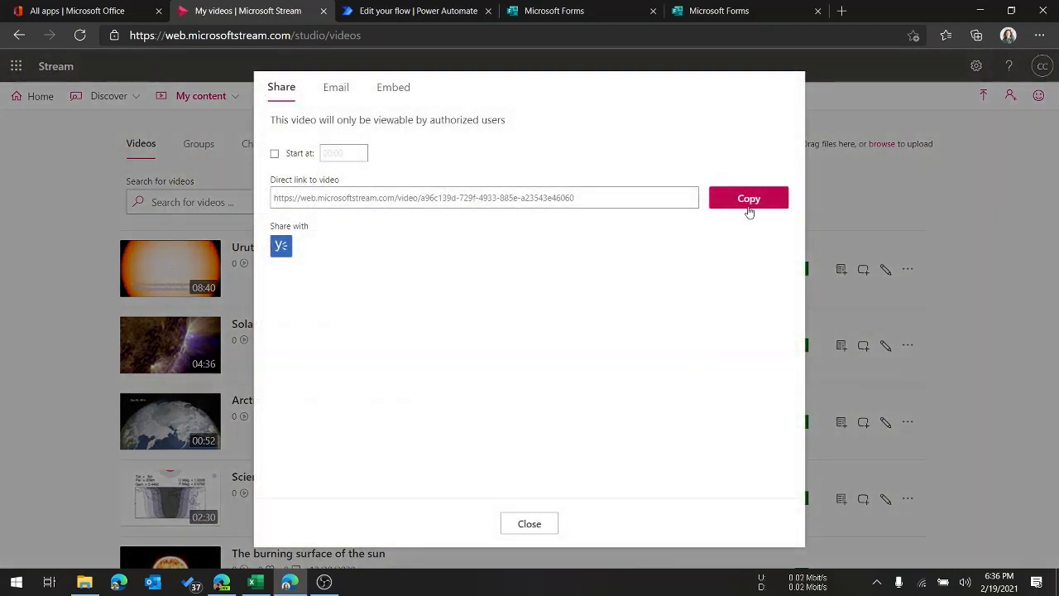
{"action": "left_click", "coordinate": [746, 199]}
{"action": "left_click", "coordinate": [323, 10]}
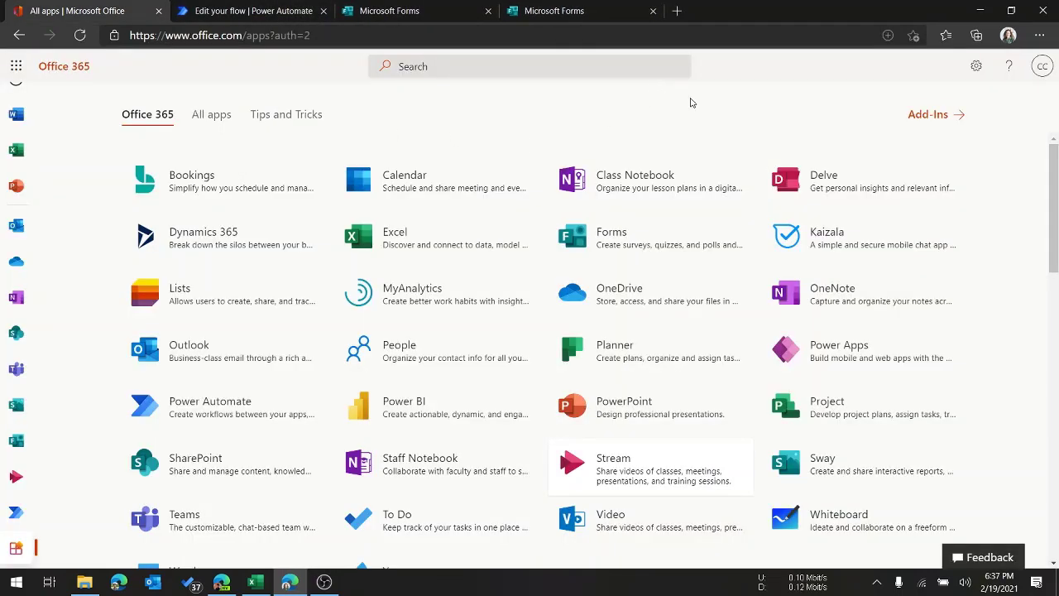
- Open the copied video link in the Demo - Student 1 browser profile and pause the playback
{"action": "left_click", "coordinate": [1007, 37]}
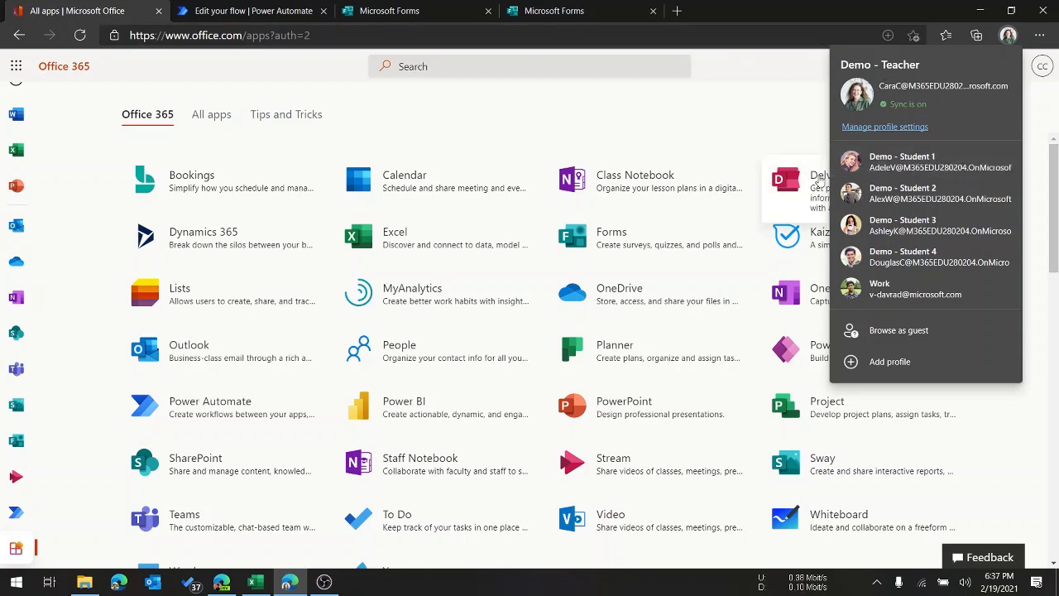
{"action": "left_click", "coordinate": [875, 161]}
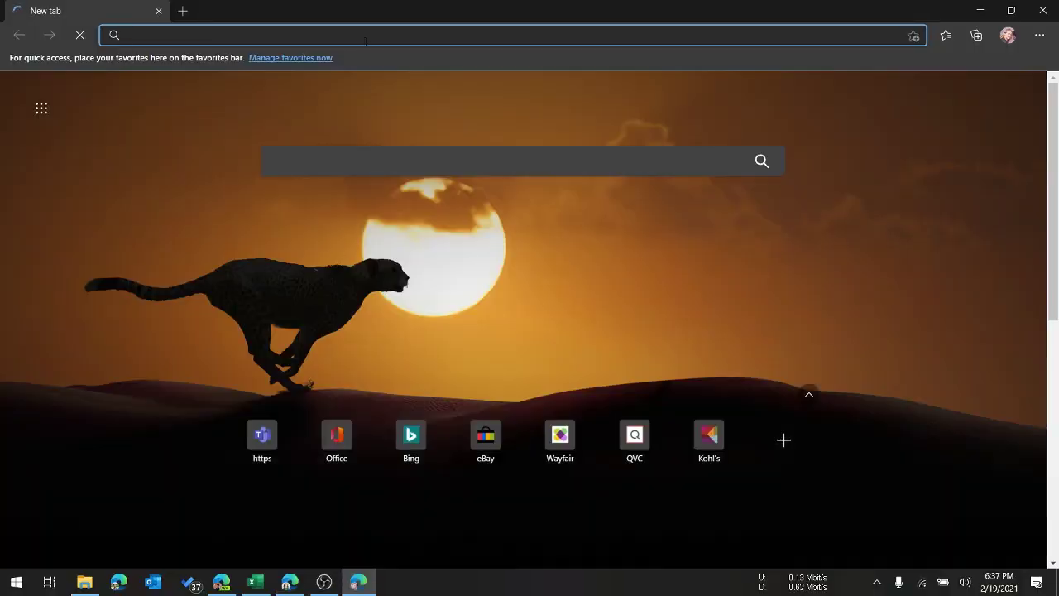
{"action": "key", "text": "ctrl+v"}
{"action": "key", "text": "Return"}
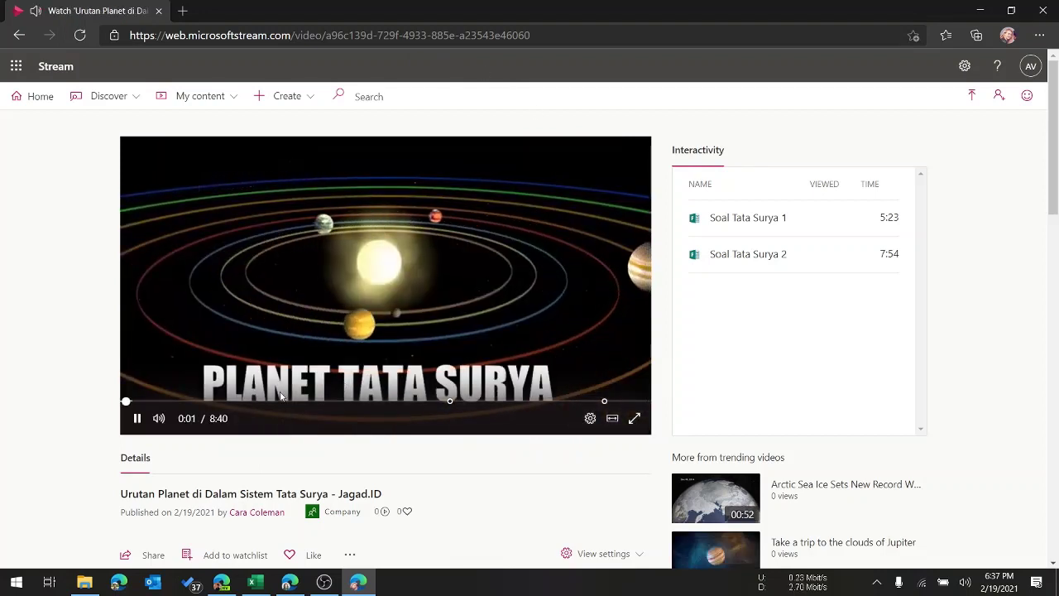
{"action": "left_click", "coordinate": [137, 418]}
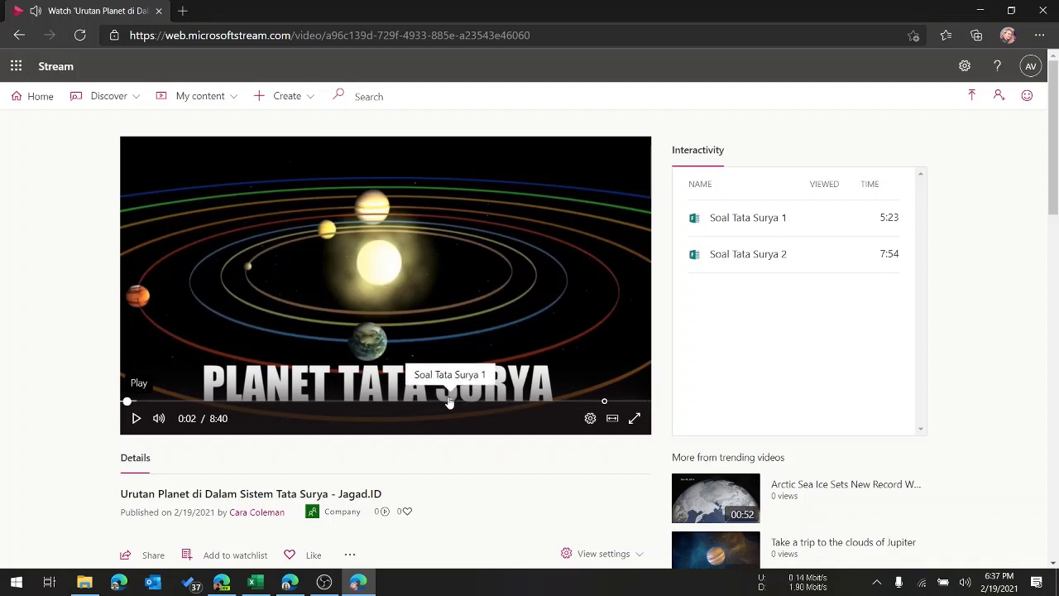
- Go to the Soal Tata Surya 1 quiz in the video and submit it with the answer Phobos dan Demos
{"action": "left_click", "coordinate": [446, 403]}
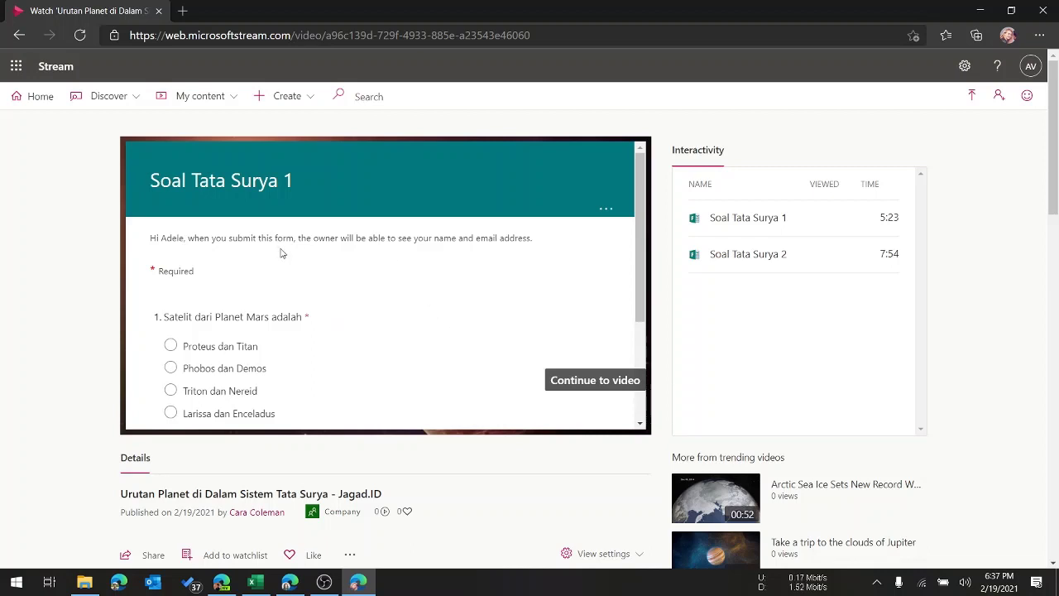
{"action": "scroll", "coordinate": [281, 253], "scroll_direction": "down", "scroll_amount": 1}
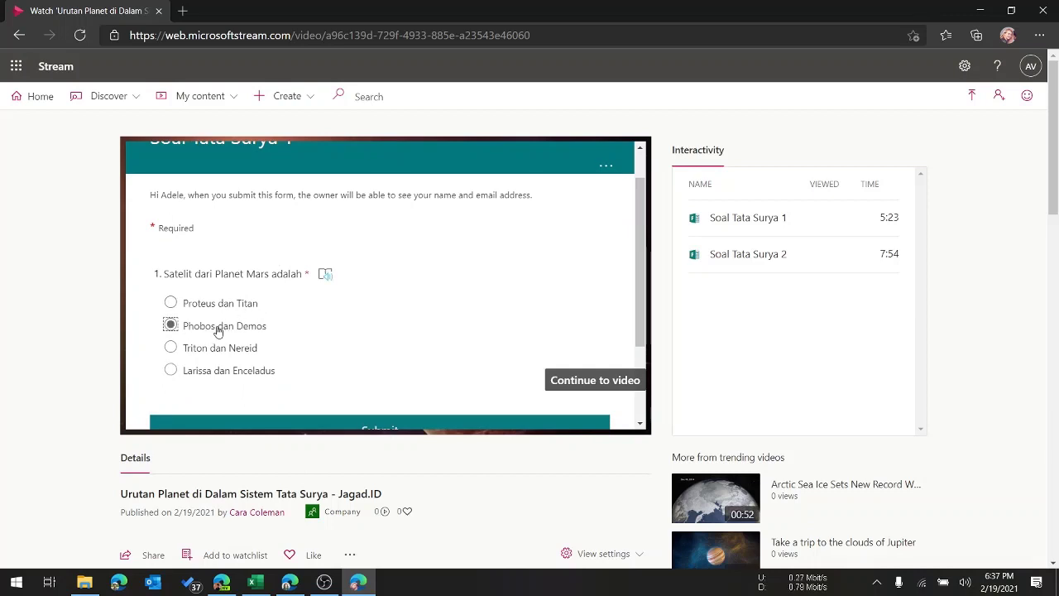
{"action": "scroll", "coordinate": [218, 331], "scroll_direction": "down", "scroll_amount": 1}
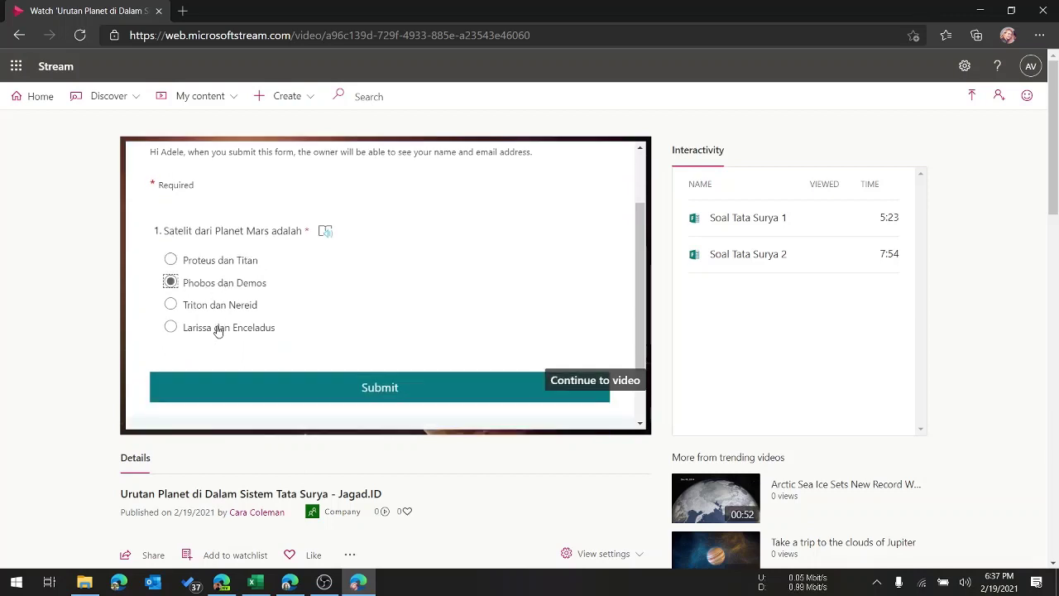
{"action": "left_click", "coordinate": [378, 395]}
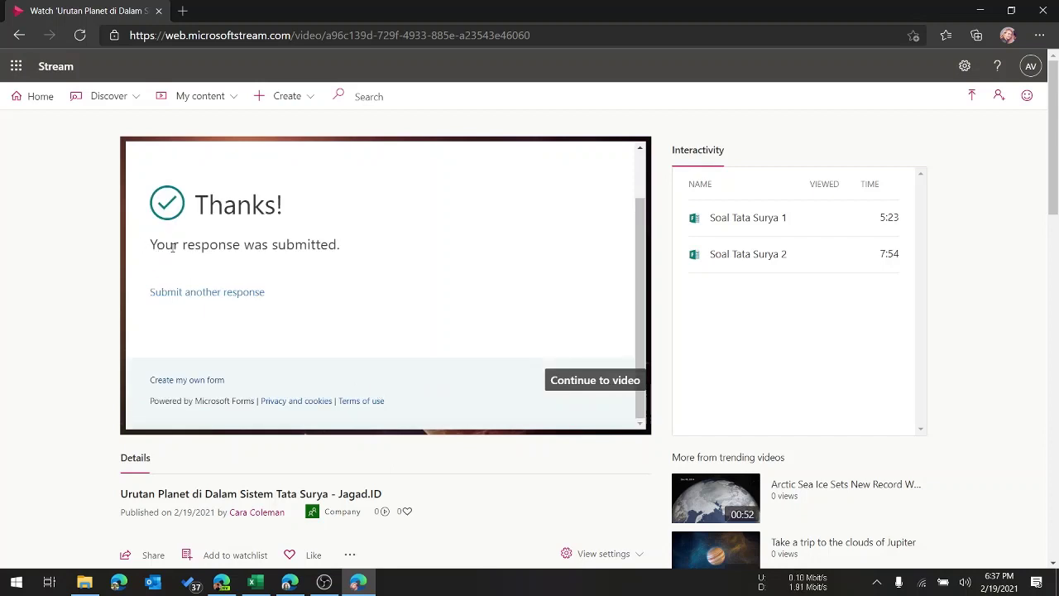
{"action": "scroll", "coordinate": [334, 249], "scroll_direction": "up", "scroll_amount": 2}
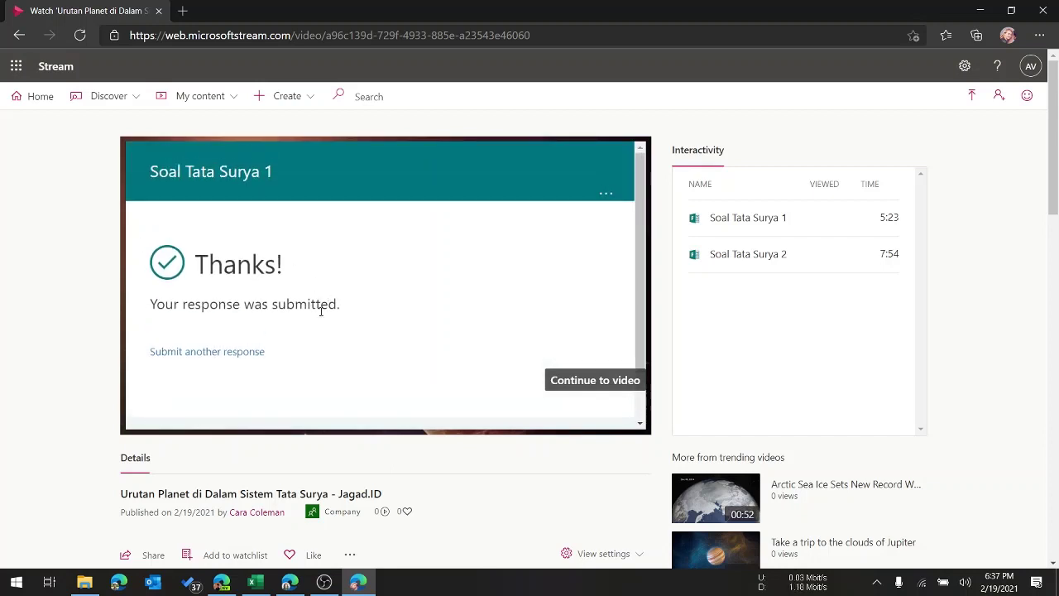
{"action": "scroll", "coordinate": [321, 311], "scroll_direction": "down", "scroll_amount": 2}
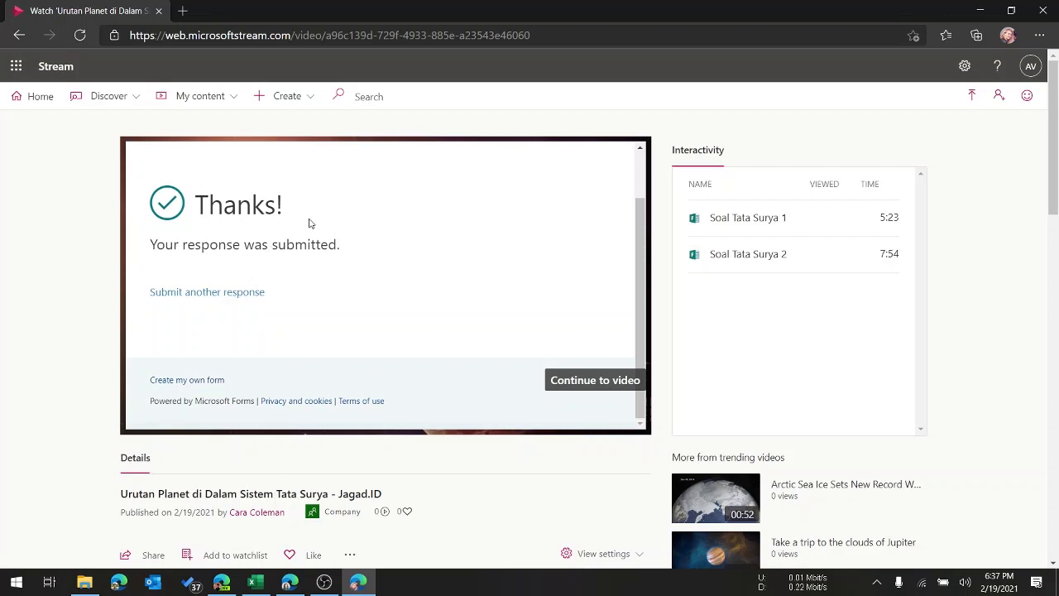
{"action": "scroll", "coordinate": [308, 222], "scroll_direction": "up", "scroll_amount": 2}
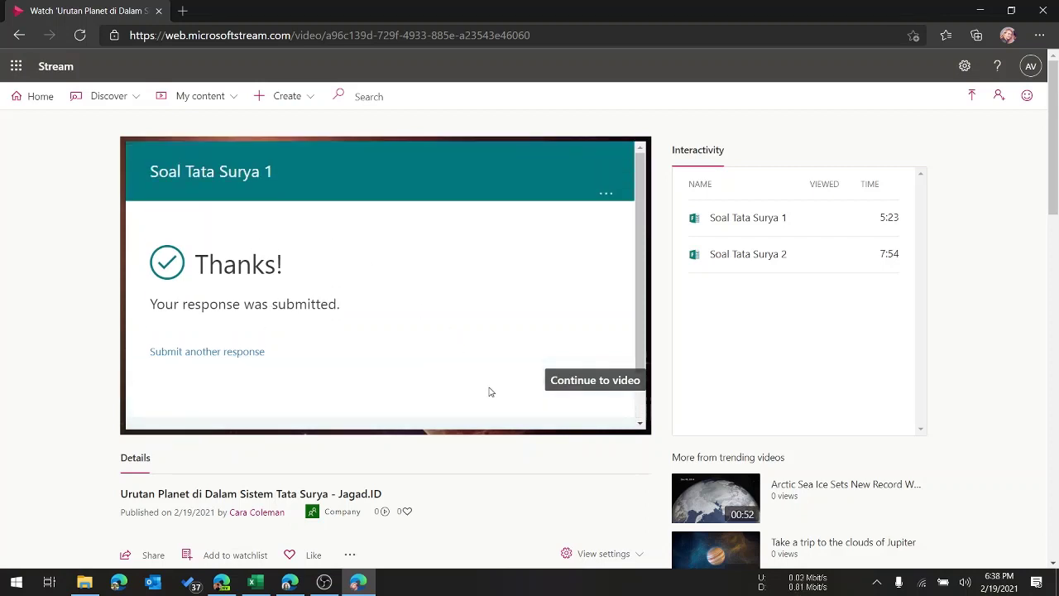
- Continue the video to the Soal Tata Surya 2 quiz and submit it with the answer Jupiter
{"action": "left_click", "coordinate": [572, 383]}
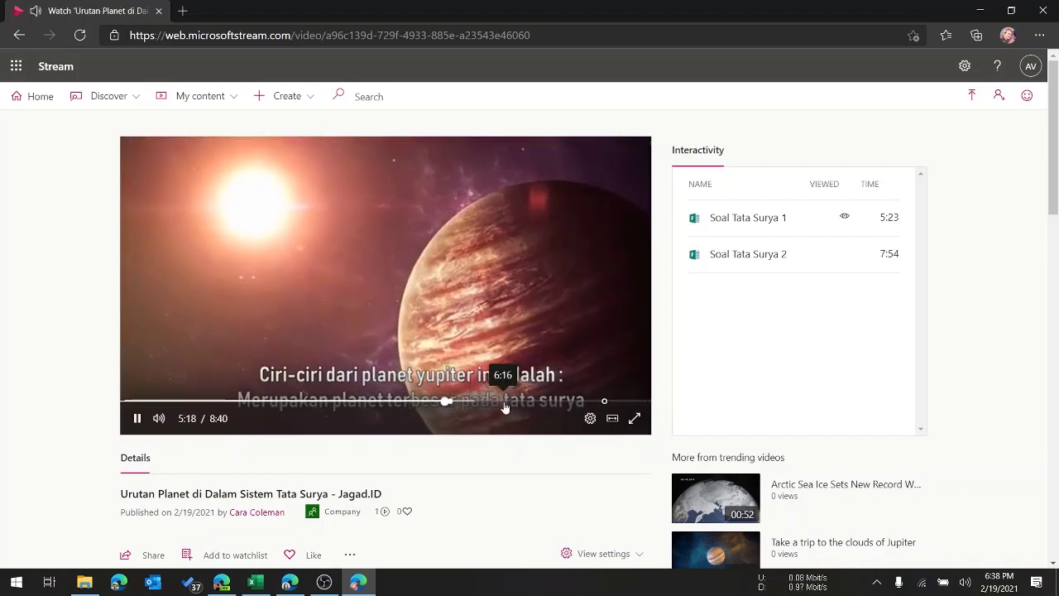
{"action": "left_click", "coordinate": [552, 405]}
{"action": "left_click_drag", "start_coordinate": [553, 409], "coordinate": [598, 403]}
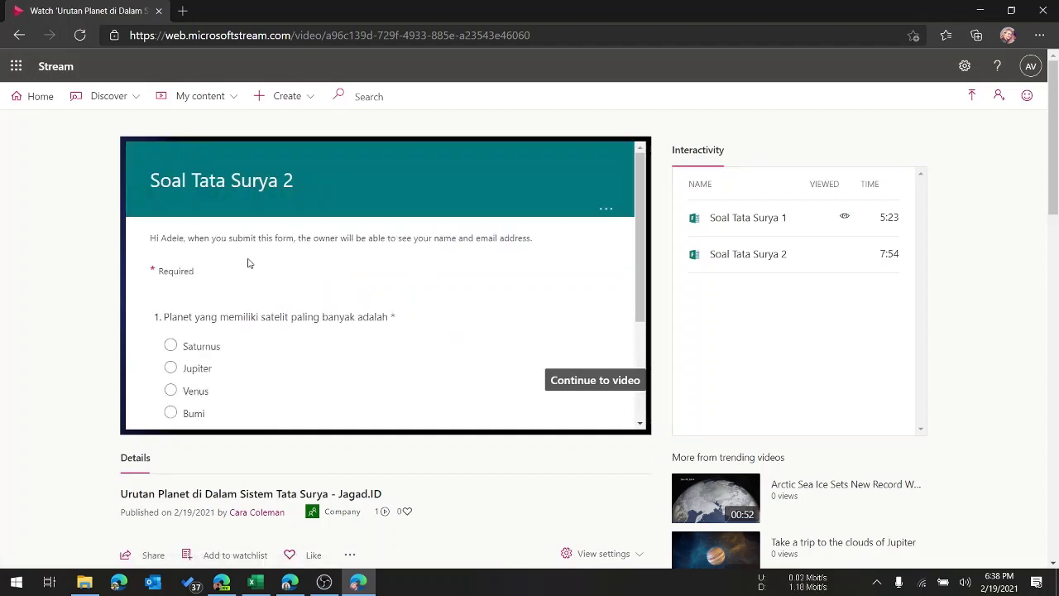
{"action": "scroll", "coordinate": [249, 263], "scroll_direction": "down", "scroll_amount": 1}
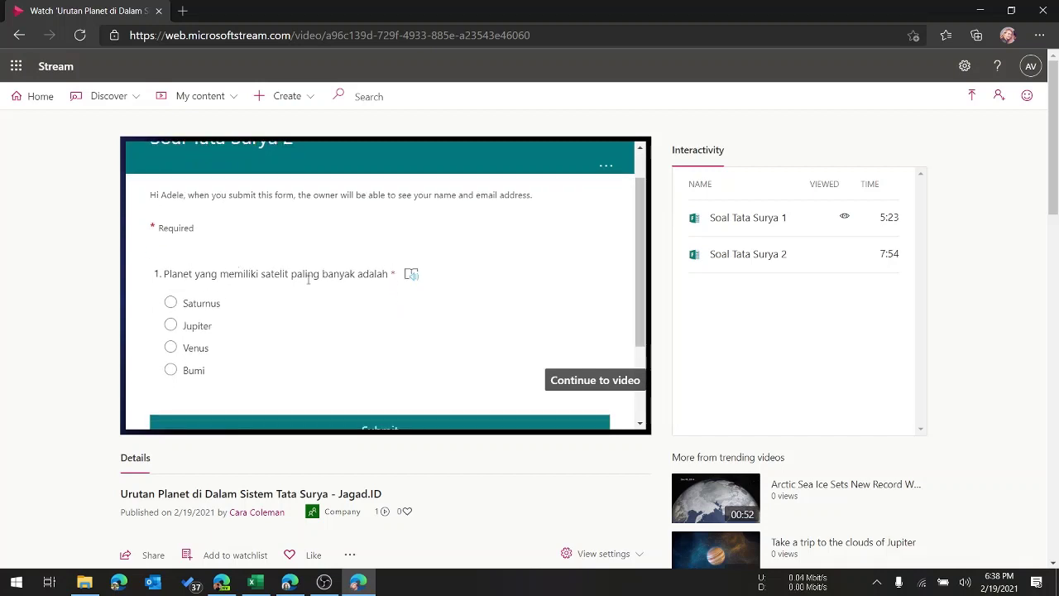
{"action": "left_click", "coordinate": [172, 326]}
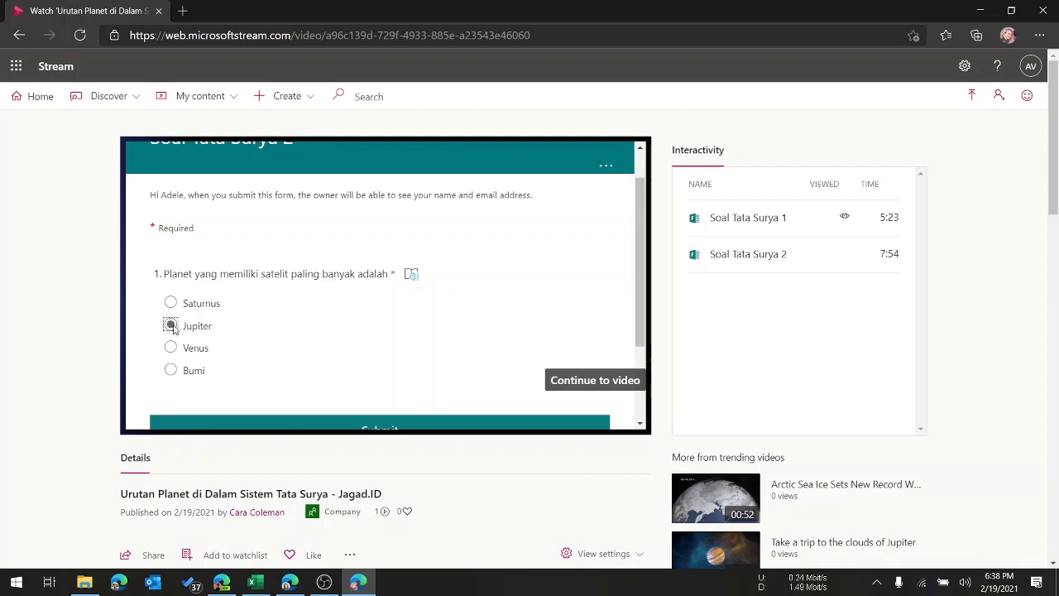
{"action": "scroll", "coordinate": [380, 331], "scroll_direction": "down", "scroll_amount": 1}
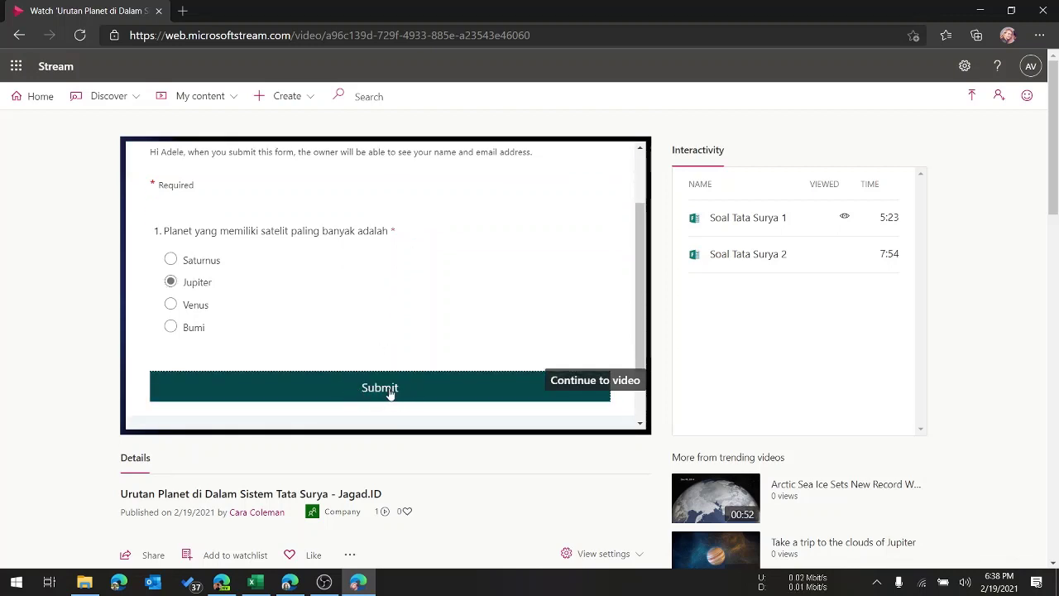
{"action": "left_click", "coordinate": [390, 393]}
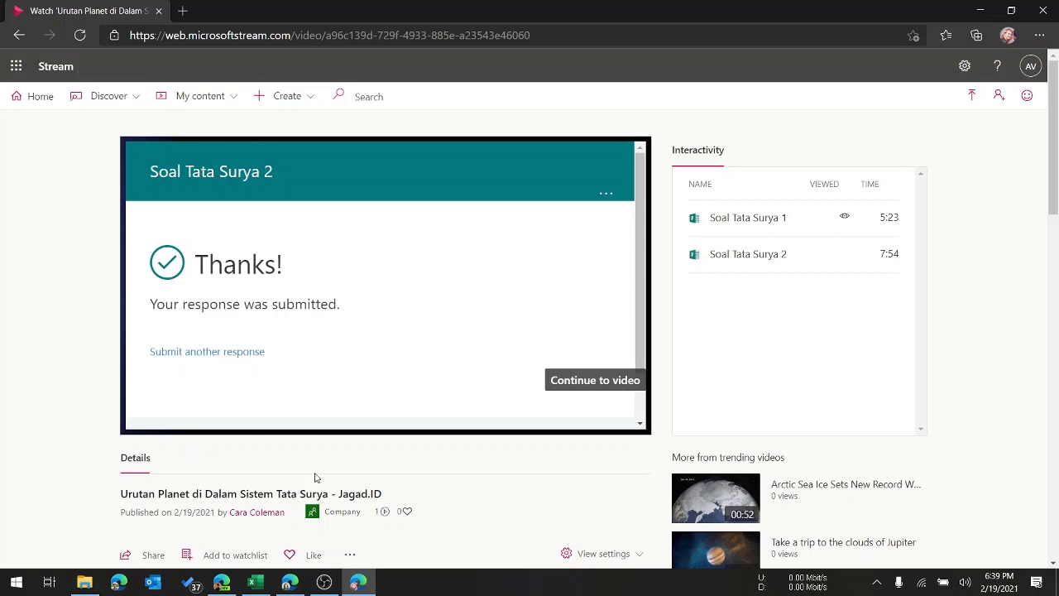
- Switch to the Demo - Teacher browser window and open the Nilai Tata Surya workbook from the Office 365 home page
{"action": "left_click", "coordinate": [289, 584]}
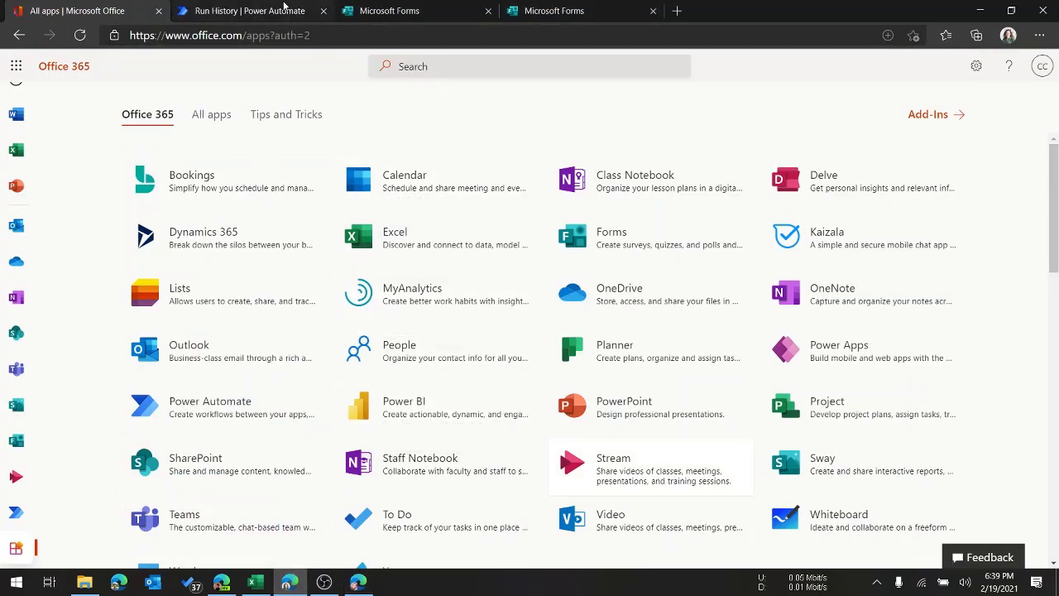
{"action": "left_click", "coordinate": [248, 11]}
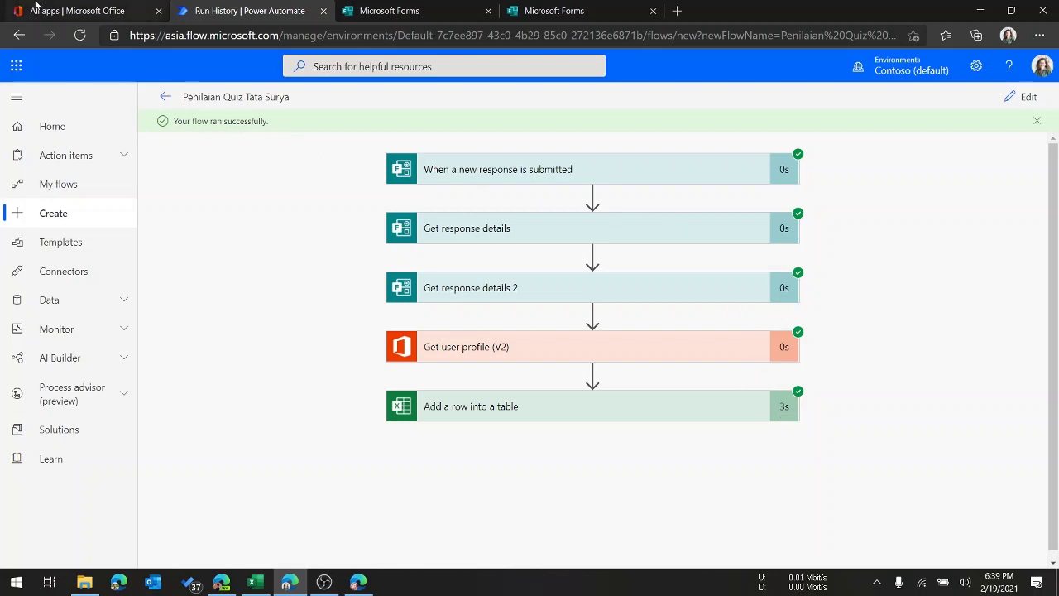
{"action": "left_click", "coordinate": [101, 15]}
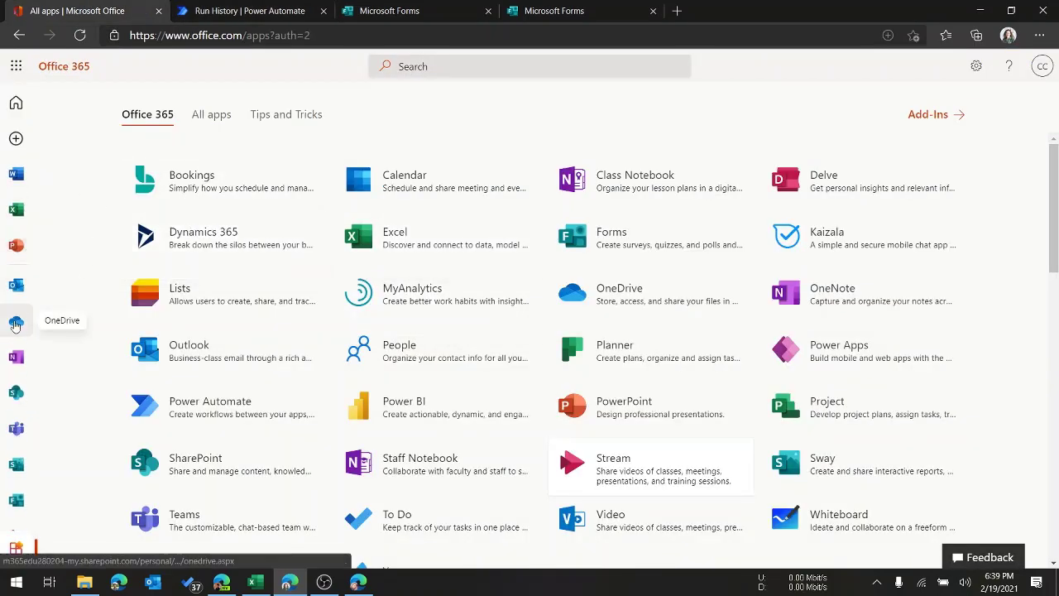
{"action": "left_click", "coordinate": [16, 103]}
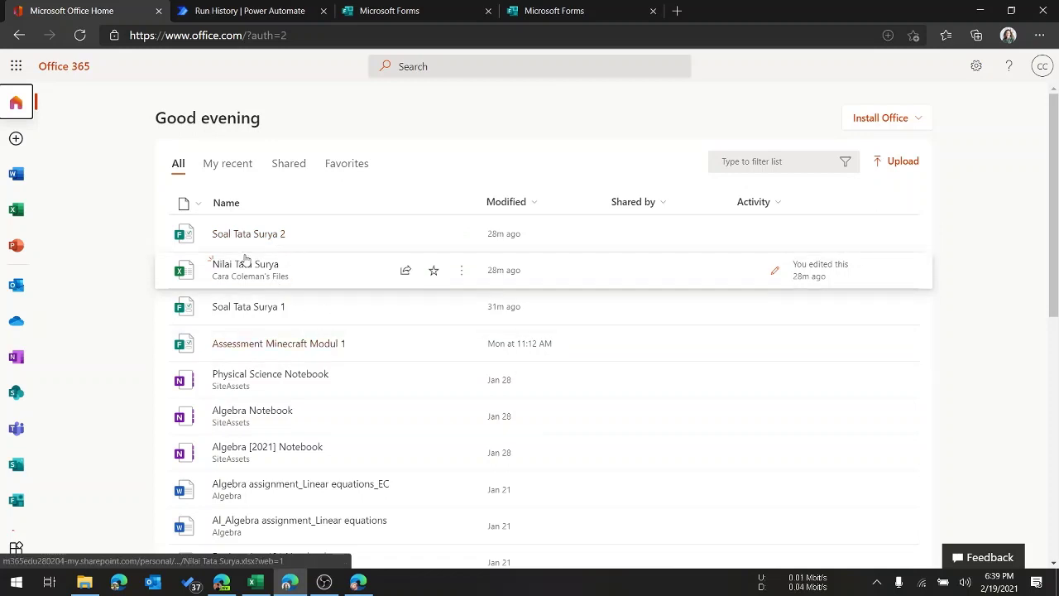
{"action": "left_click", "coordinate": [253, 264]}
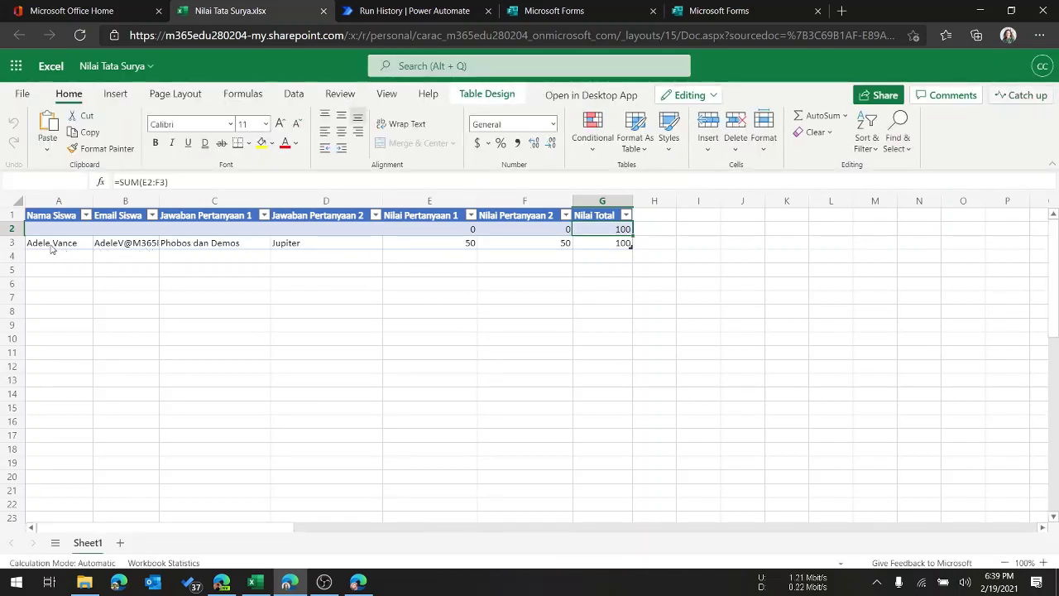
- Examine the student's response in row 3 of the table, including both answers and the Nilai Total formula
{"action": "left_click_drag", "start_coordinate": [51, 244], "coordinate": [627, 243]}
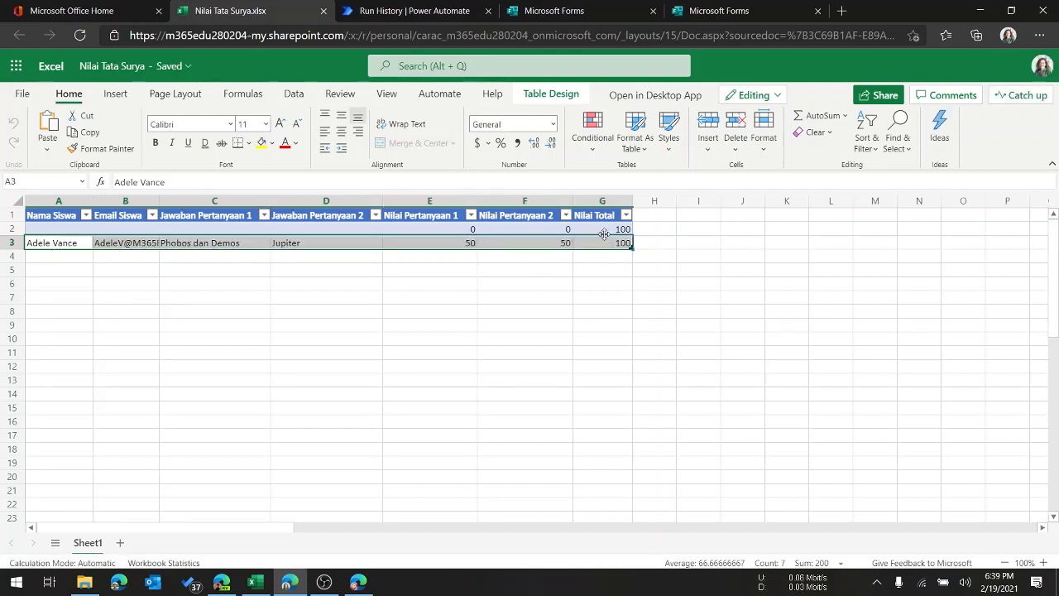
{"action": "left_click", "coordinate": [611, 246]}
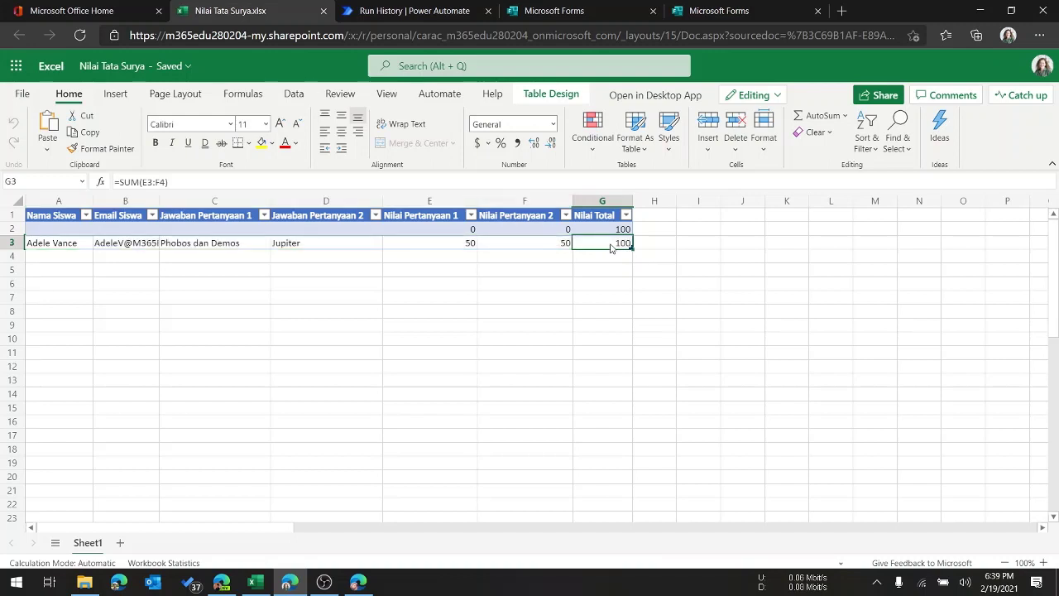
{"action": "left_click", "coordinate": [220, 244]}
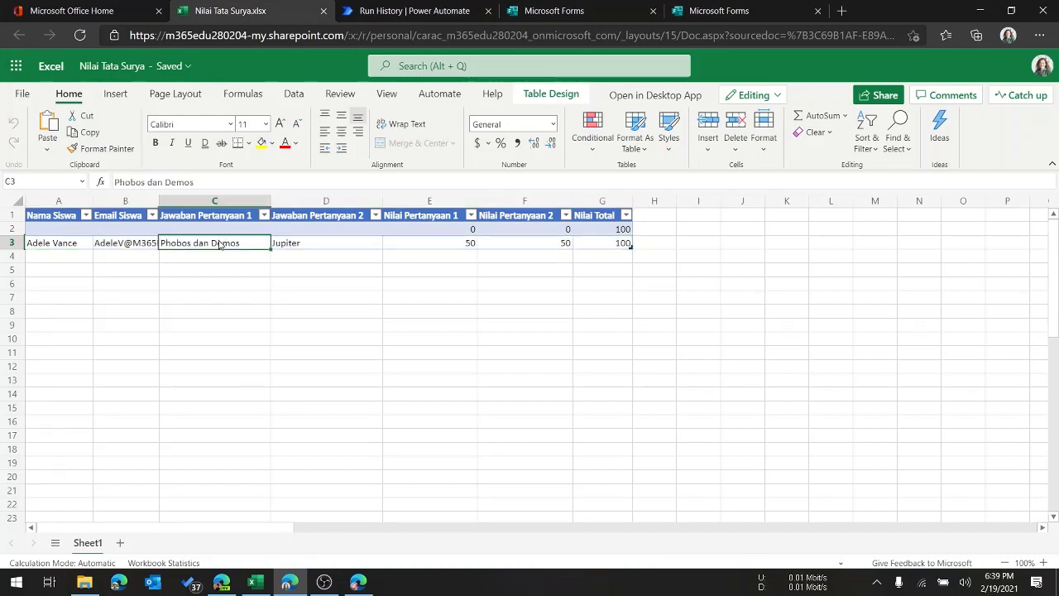
{"action": "left_click", "coordinate": [327, 247]}
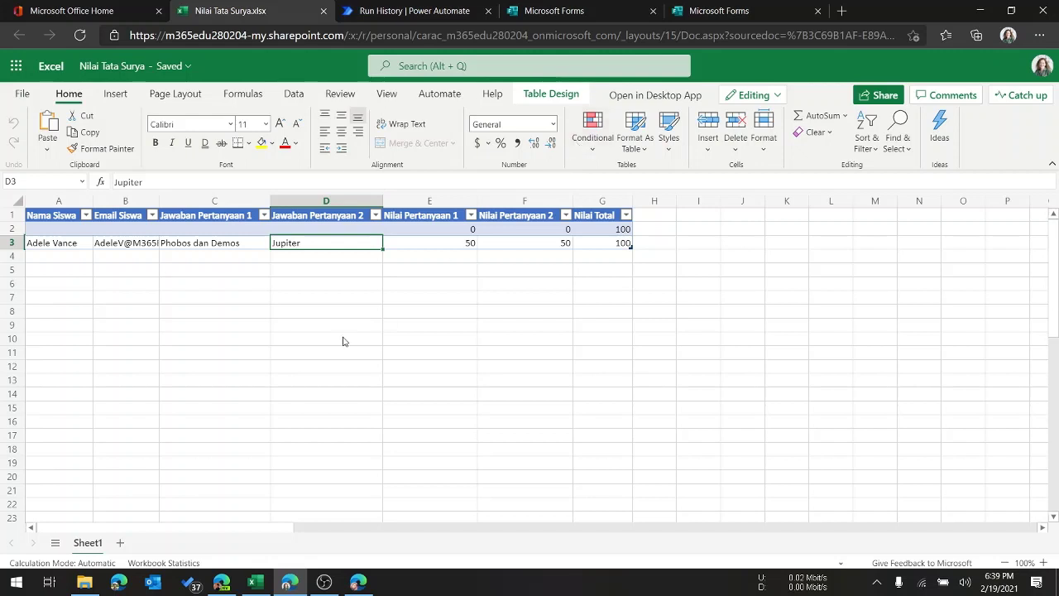
- Close the Demo - Student 1 browser window and open a window with the Demo - Student 2 profile
{"action": "mouse_move", "coordinate": [369, 586]}
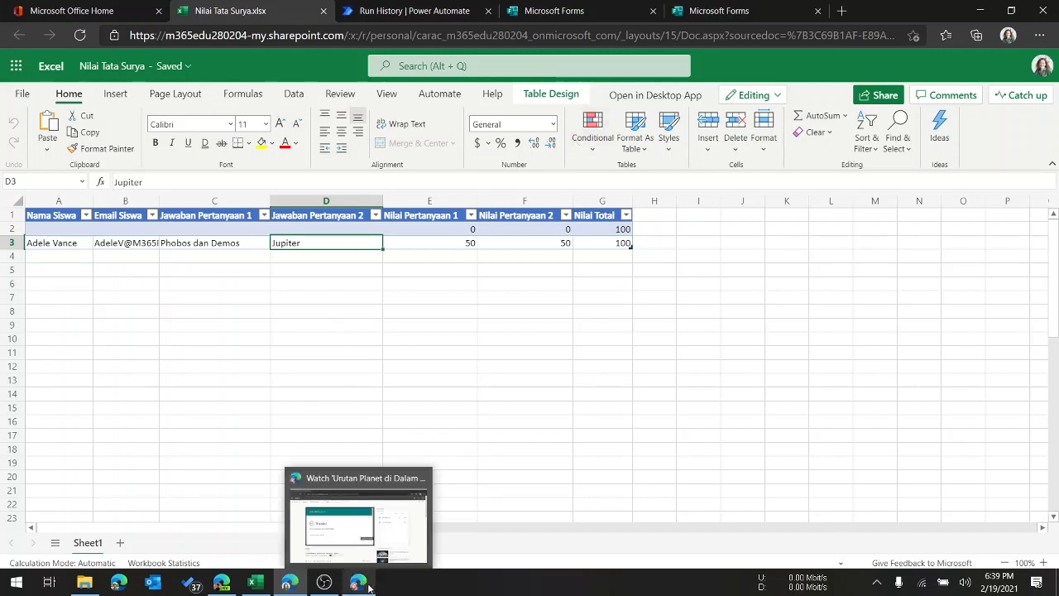
{"action": "left_click", "coordinate": [356, 507]}
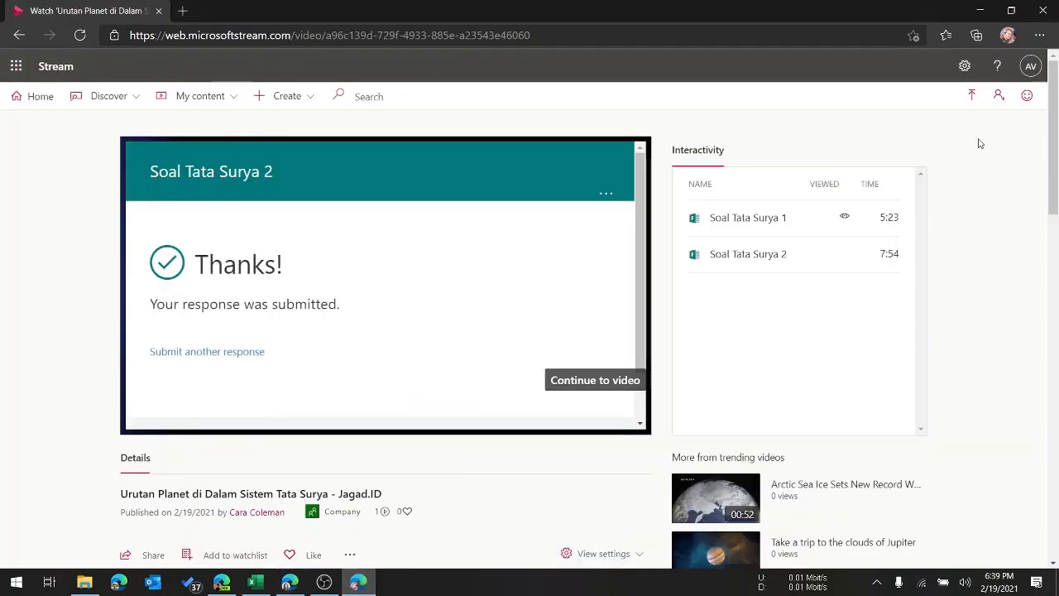
{"action": "left_click", "coordinate": [1007, 35]}
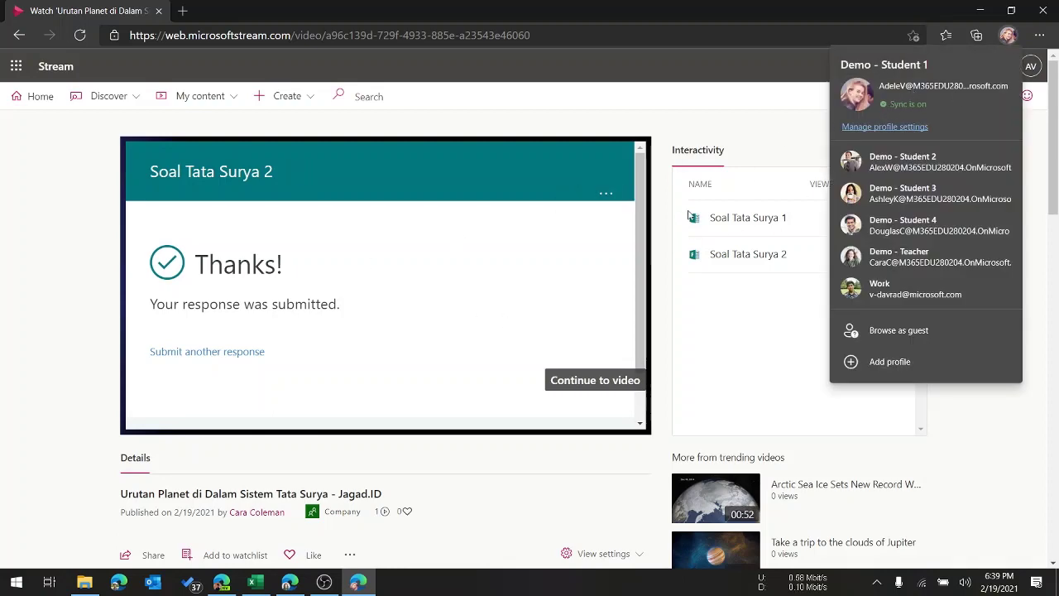
{"action": "left_click", "coordinate": [1042, 12]}
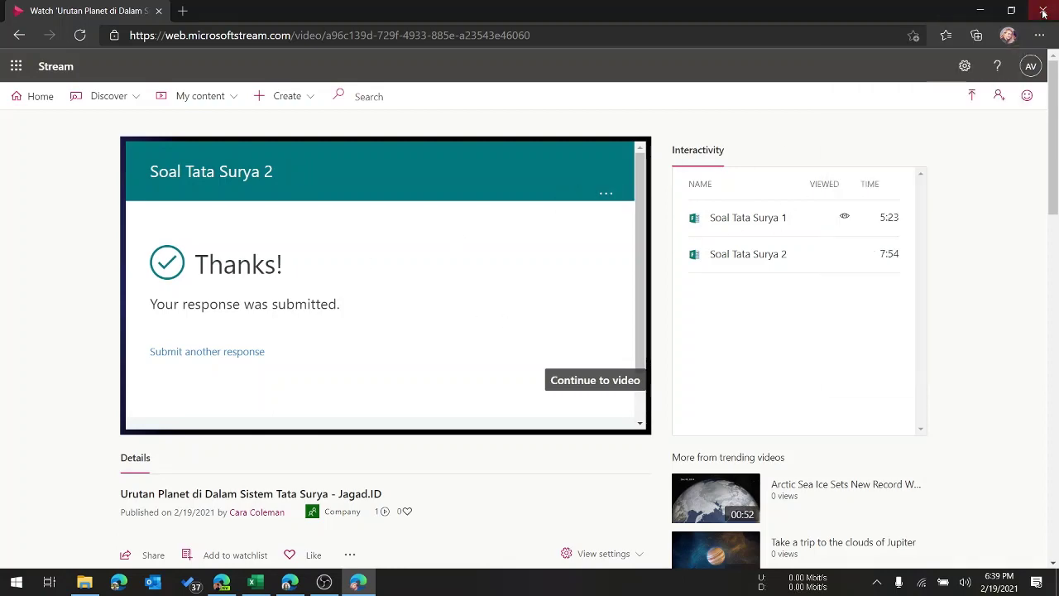
{"action": "left_click", "coordinate": [1043, 12]}
{"action": "left_click", "coordinate": [1009, 34]}
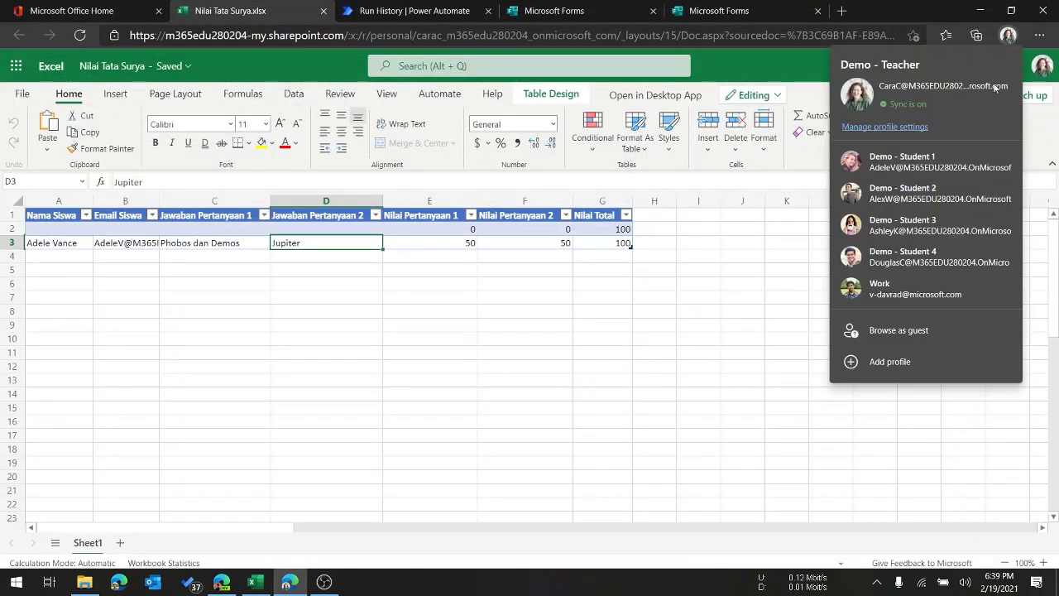
{"action": "left_click", "coordinate": [890, 199]}
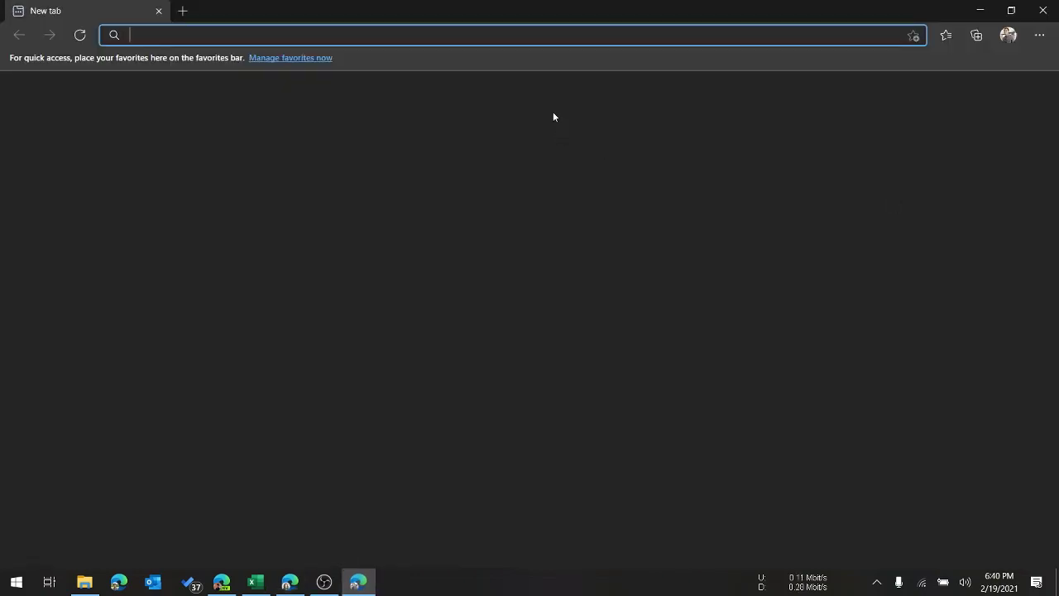
- Open the copied Stream video link and sign in with the second student's account, choosing to stay signed in
{"action": "type", "text": "https://web.microsoftstream.com/video/a96c139d-729f-4933-885e-a23543e46060"}
{"action": "key", "text": "Return"}
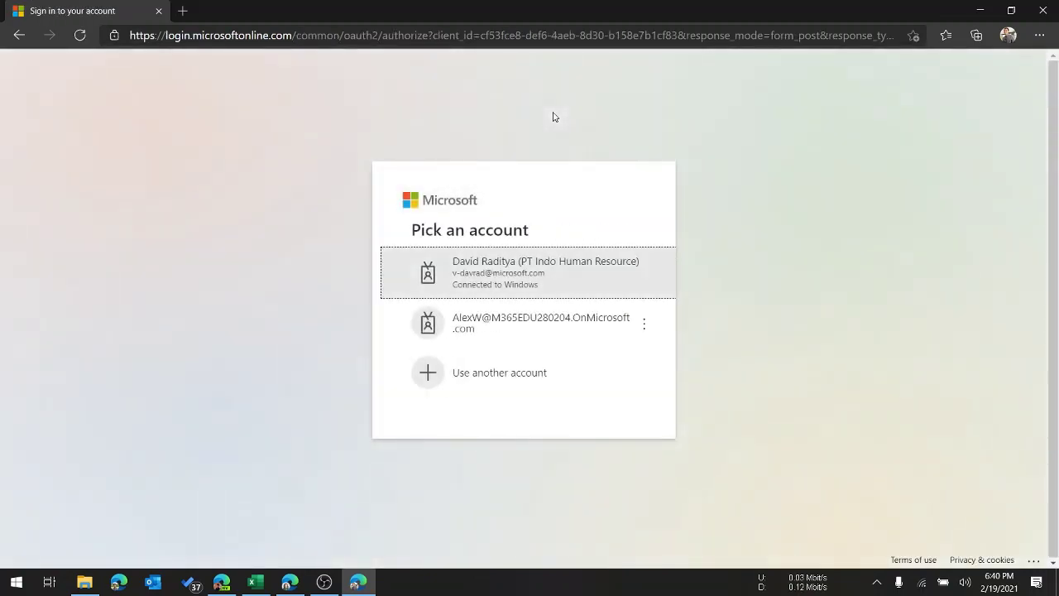
{"action": "left_click", "coordinate": [517, 338]}
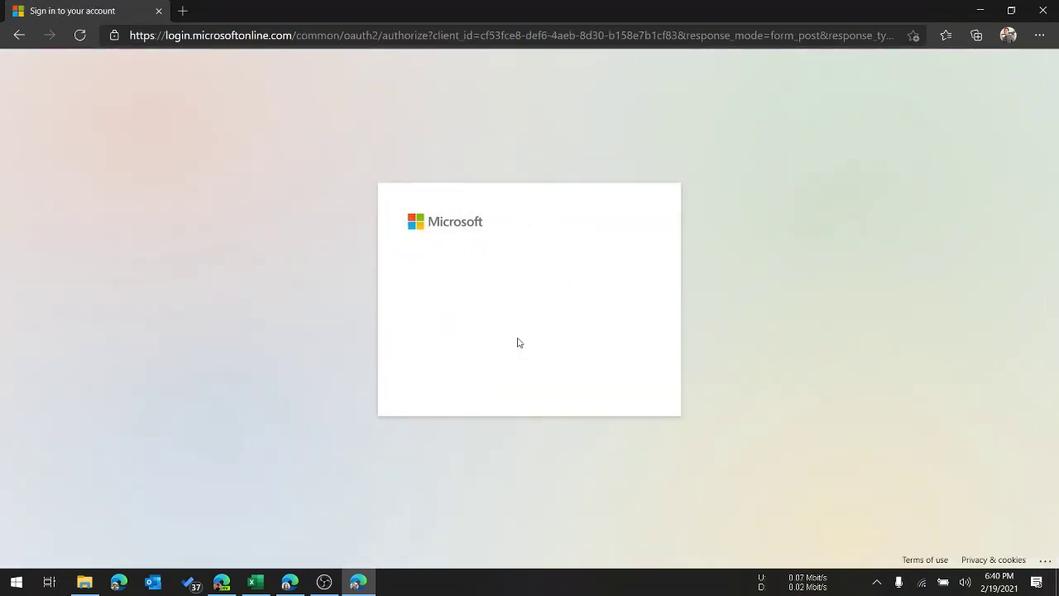
{"action": "left_click", "coordinate": [599, 373]}
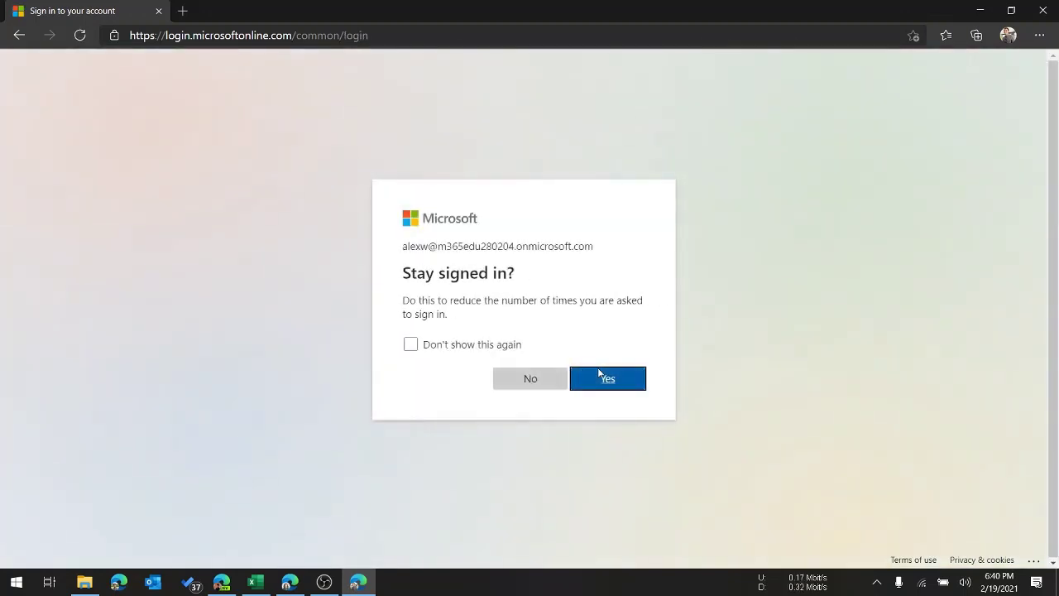
{"action": "left_click", "coordinate": [611, 377]}
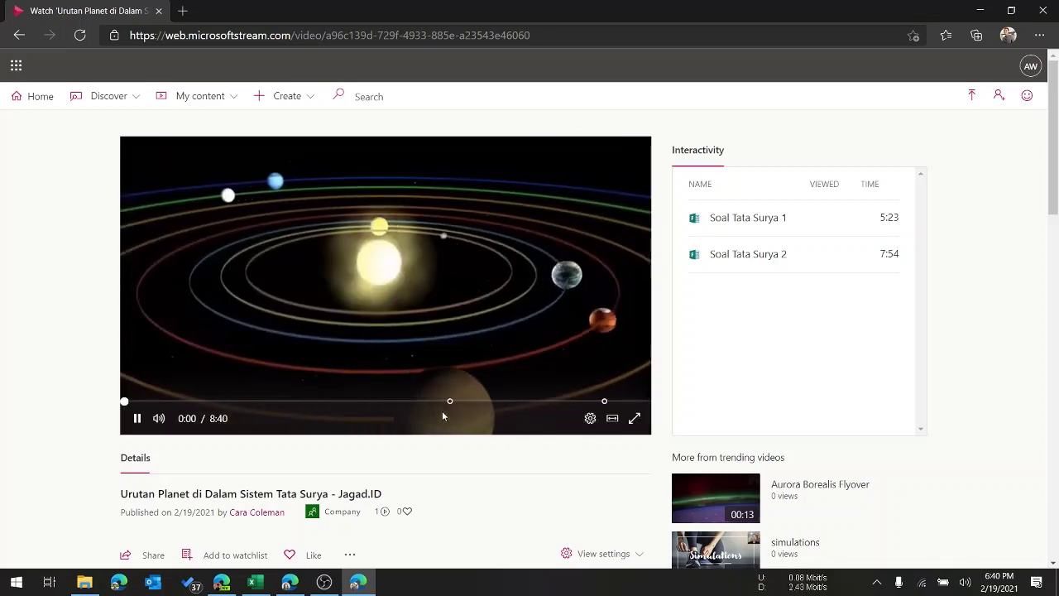
- Go to the Soal Tata Surya 1 quiz in the video and submit it as Student 2 with the answer Phobos dan Demos
{"action": "left_click", "coordinate": [442, 401]}
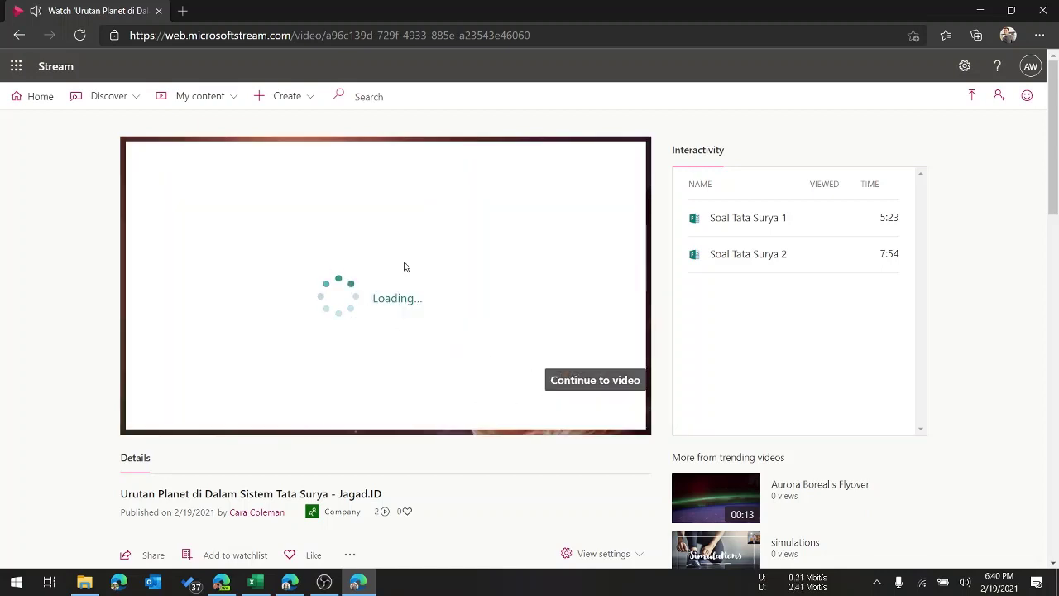
{"action": "scroll", "coordinate": [322, 252], "scroll_direction": "down", "scroll_amount": 2}
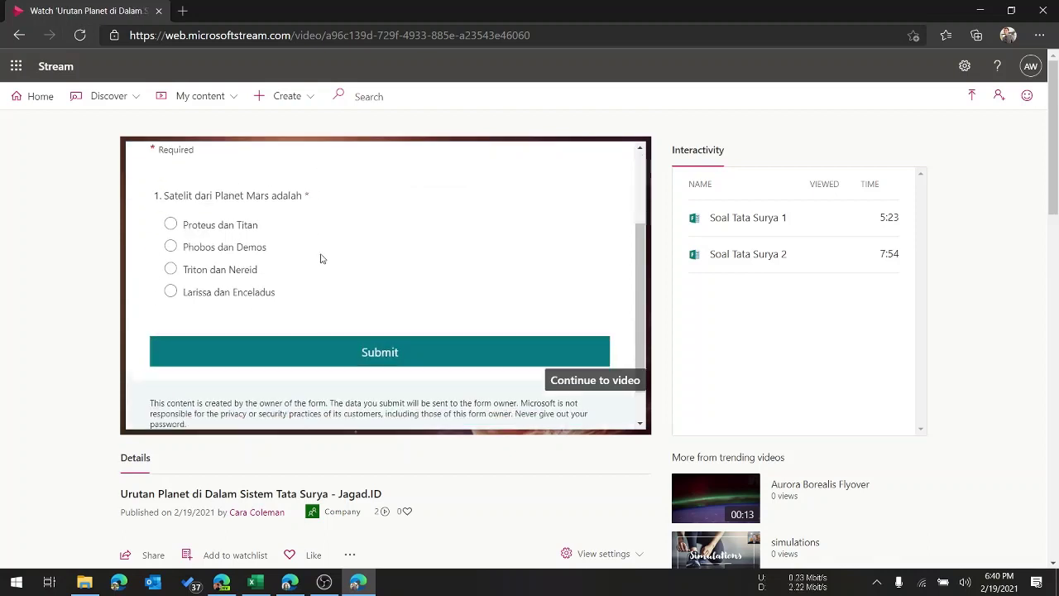
{"action": "scroll", "coordinate": [232, 225], "scroll_direction": "up", "scroll_amount": 2}
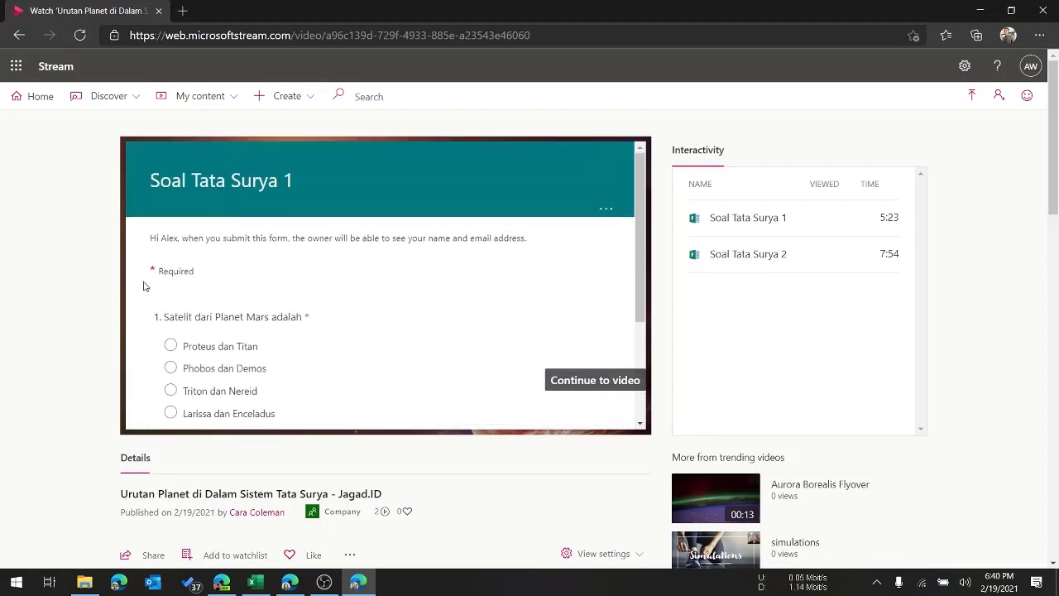
{"action": "left_click_drag", "start_coordinate": [155, 278], "coordinate": [204, 279]}
{"action": "left_click", "coordinate": [204, 279]}
{"action": "scroll", "coordinate": [206, 279], "scroll_direction": "down", "scroll_amount": 1}
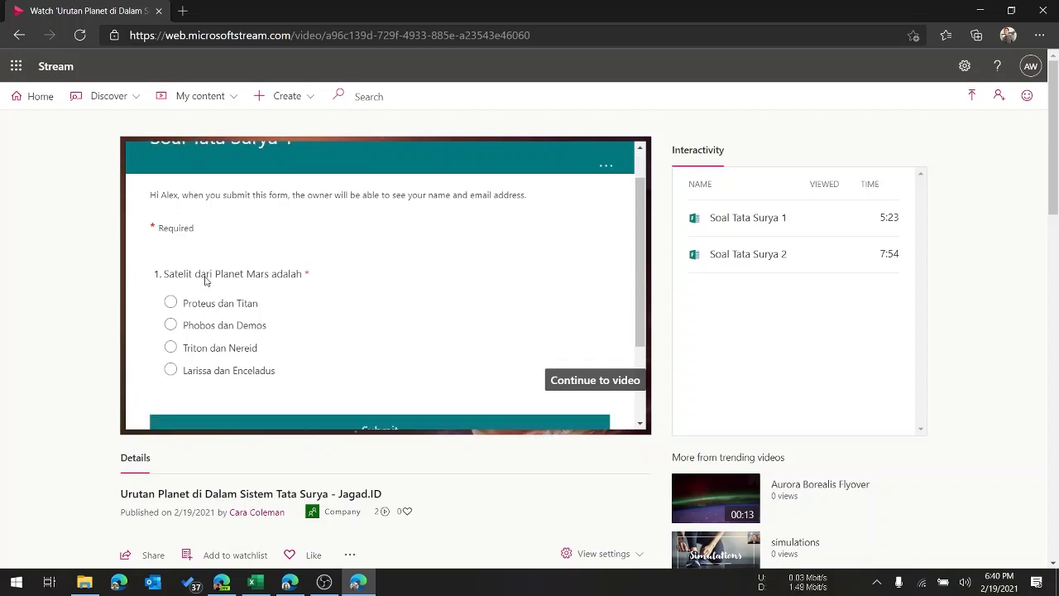
{"action": "left_click", "coordinate": [214, 329]}
{"action": "left_click_drag", "start_coordinate": [206, 274], "coordinate": [303, 274]}
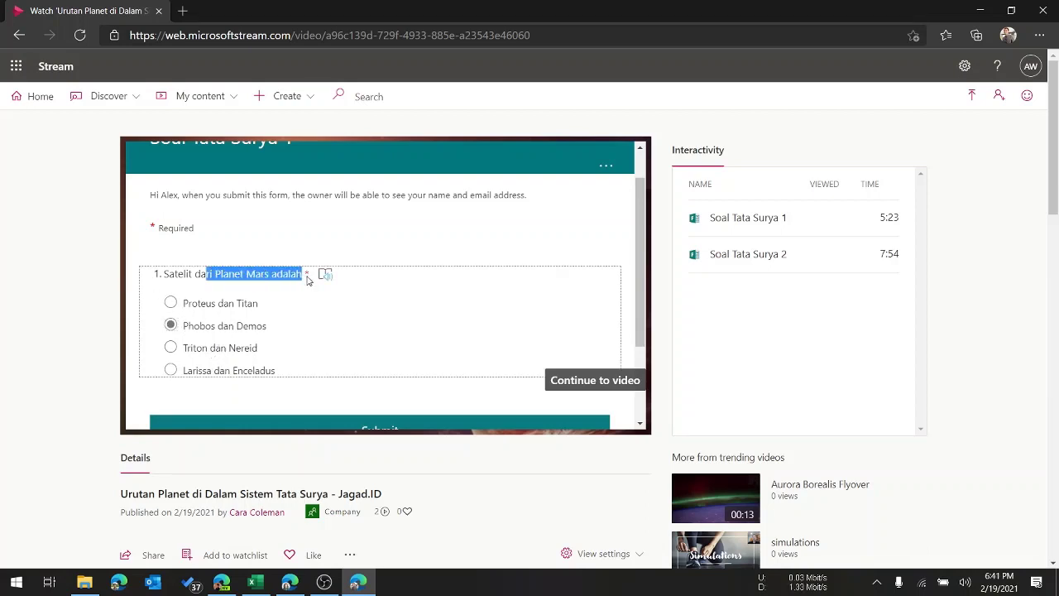
{"action": "left_click", "coordinate": [279, 303]}
{"action": "scroll", "coordinate": [321, 337], "scroll_direction": "down", "scroll_amount": 1}
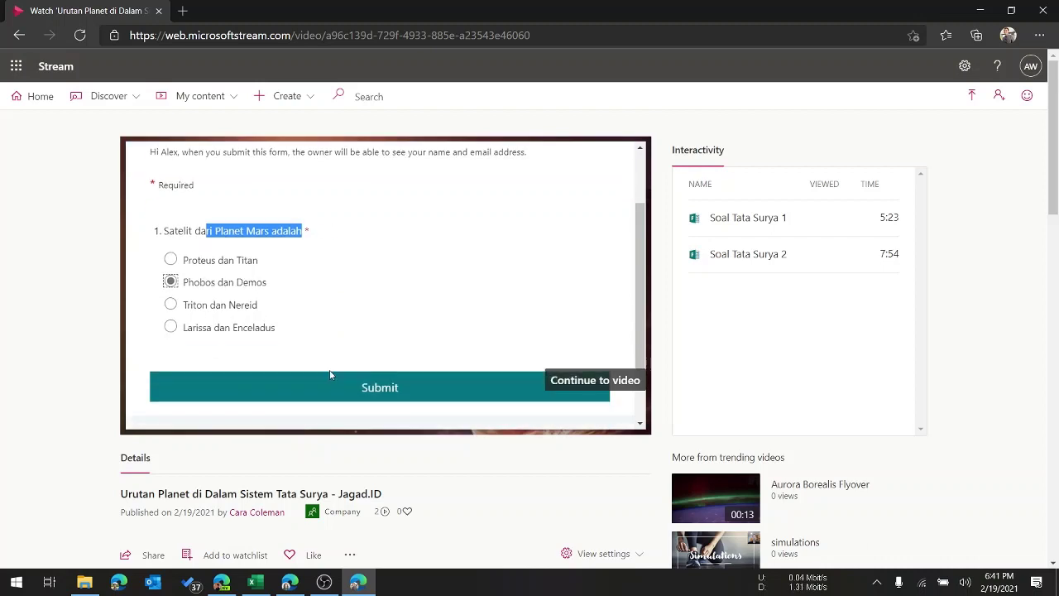
{"action": "left_click", "coordinate": [340, 388]}
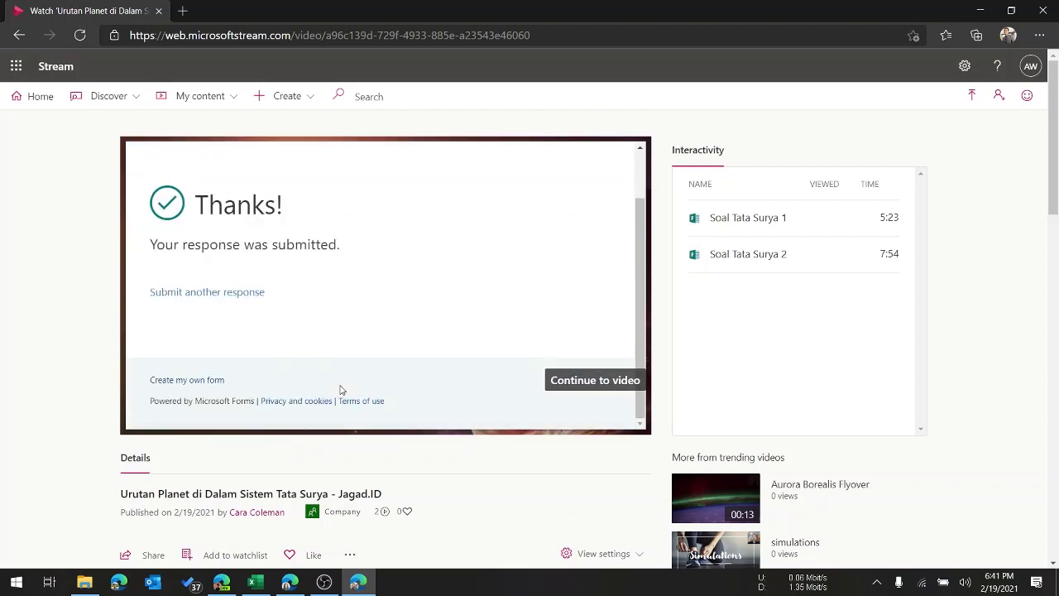
- Continue the video to the Soal Tata Surya 2 quiz and submit it with the answer Bumi
{"action": "left_click", "coordinate": [558, 381]}
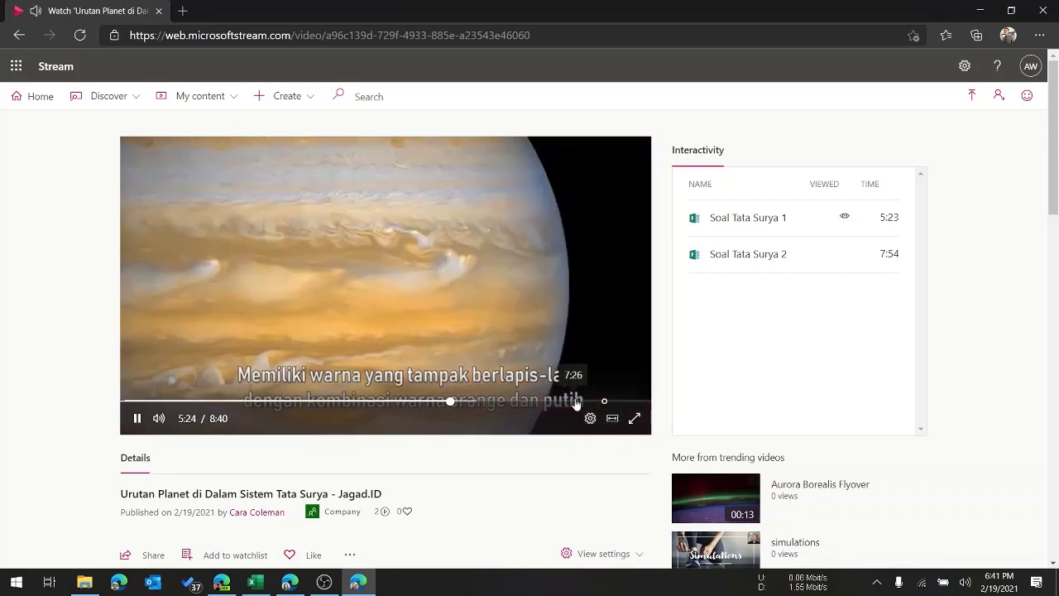
{"action": "left_click", "coordinate": [590, 403]}
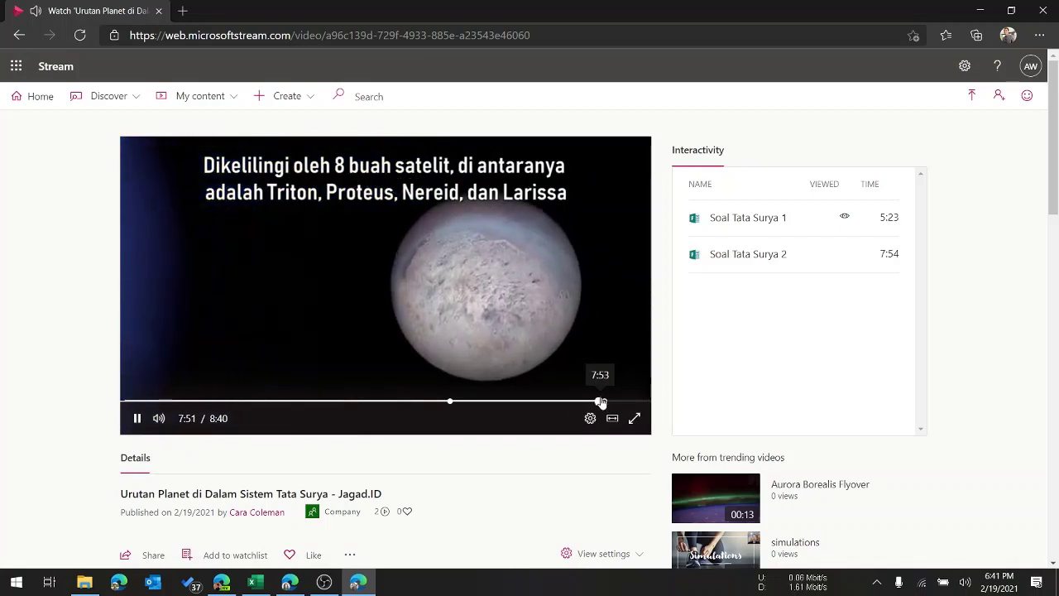
{"action": "left_click", "coordinate": [600, 403]}
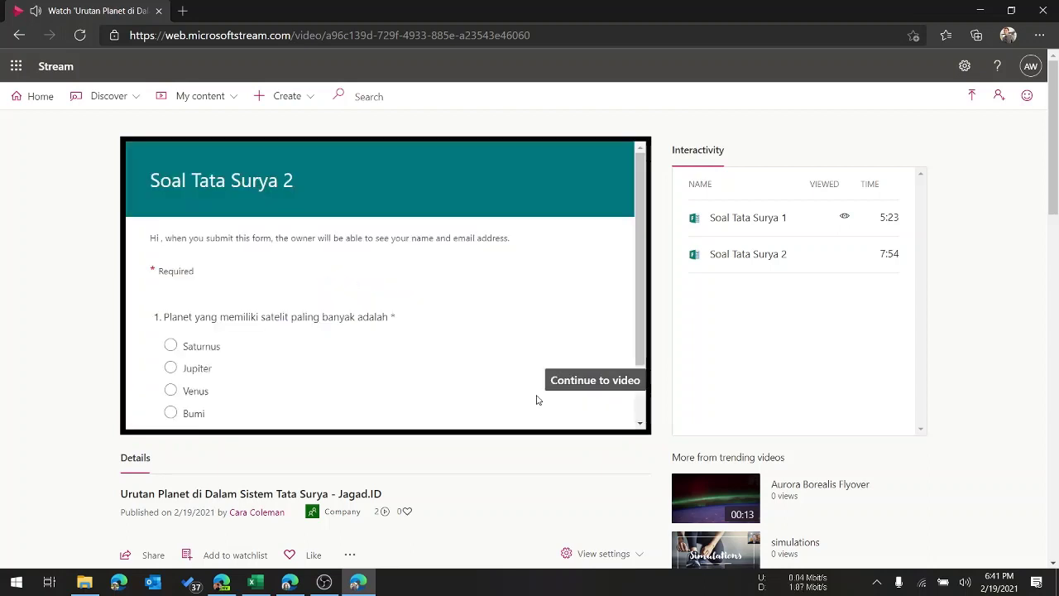
{"action": "scroll", "coordinate": [273, 333], "scroll_direction": "down", "scroll_amount": 1}
{"action": "scroll", "coordinate": [274, 333], "scroll_direction": "up", "scroll_amount": 1}
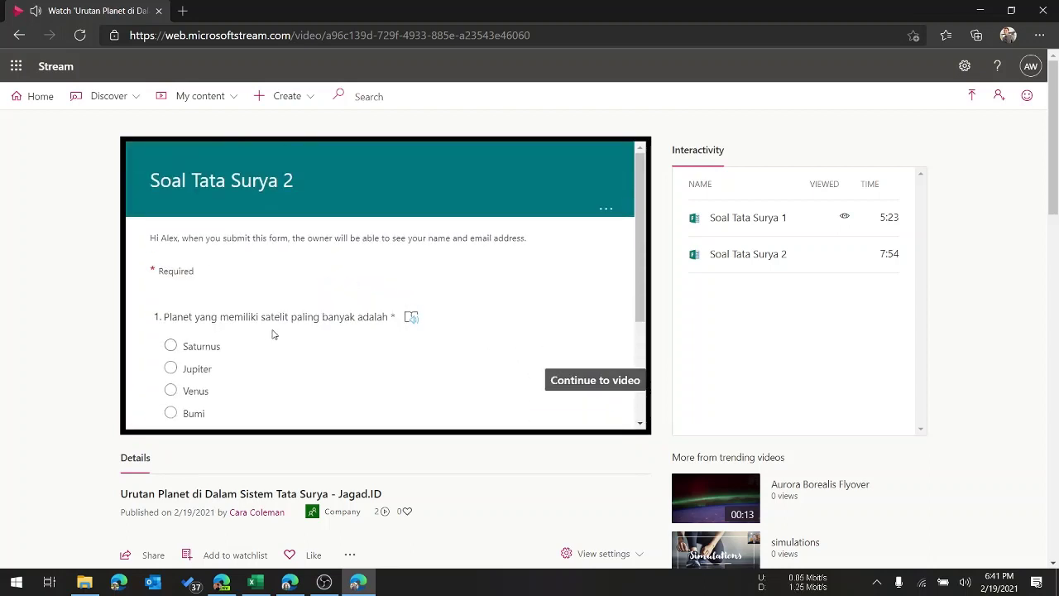
{"action": "scroll", "coordinate": [289, 321], "scroll_direction": "down", "scroll_amount": 1}
{"action": "scroll", "coordinate": [325, 294], "scroll_direction": "up", "scroll_amount": 1}
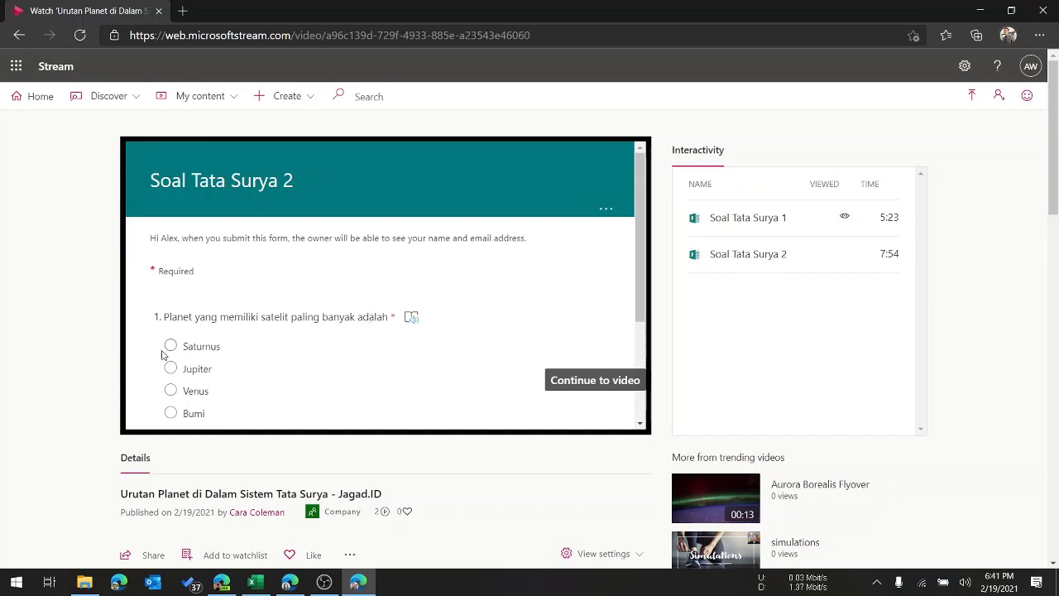
{"action": "scroll", "coordinate": [178, 369], "scroll_direction": "down", "scroll_amount": 1}
{"action": "left_click", "coordinate": [175, 370]}
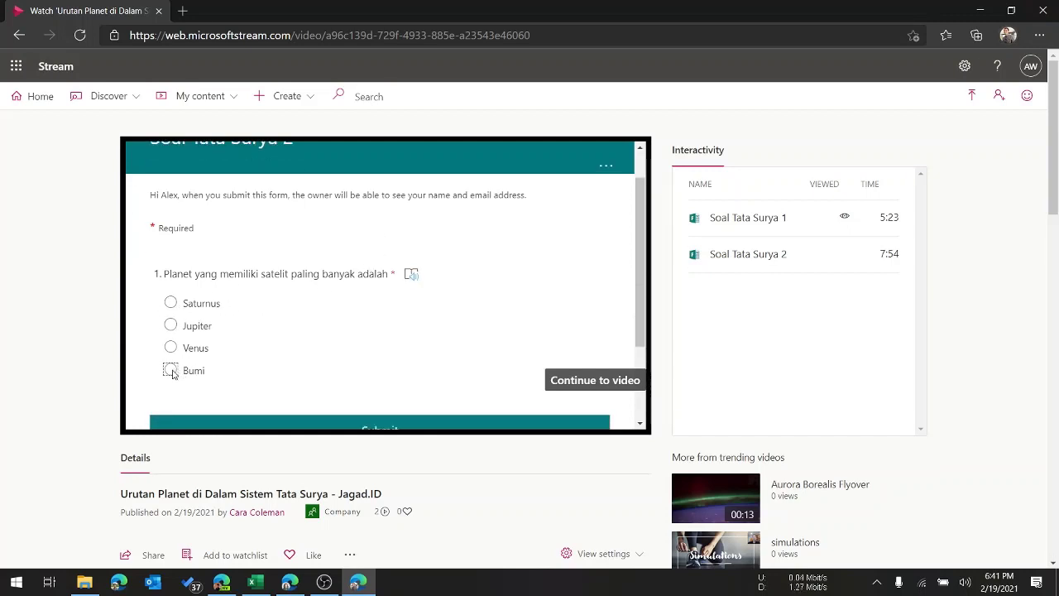
{"action": "scroll", "coordinate": [402, 385], "scroll_direction": "down", "scroll_amount": 1}
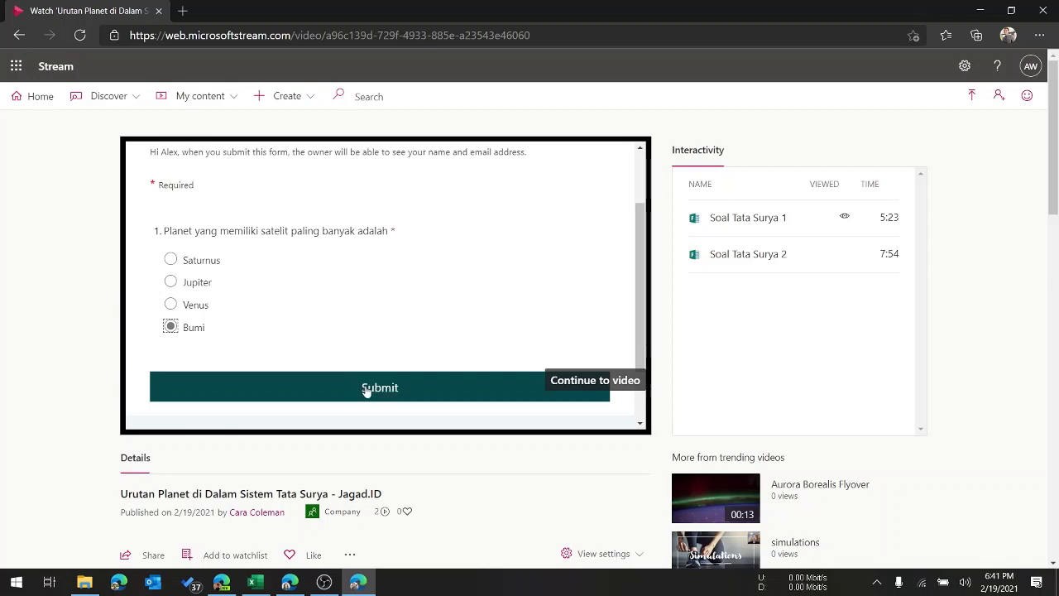
{"action": "left_click", "coordinate": [367, 390]}
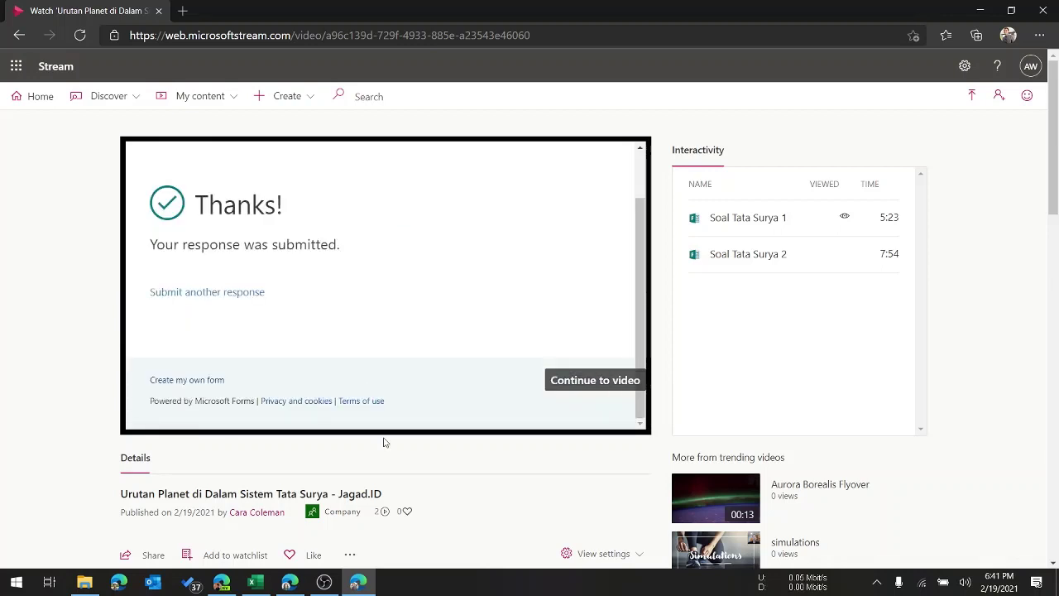
- In the teacher's browser window, check the Penilaian Quiz Tata Surya run history and the second student's row in Nilai Tata Surya.xlsx
{"action": "left_click", "coordinate": [289, 583]}
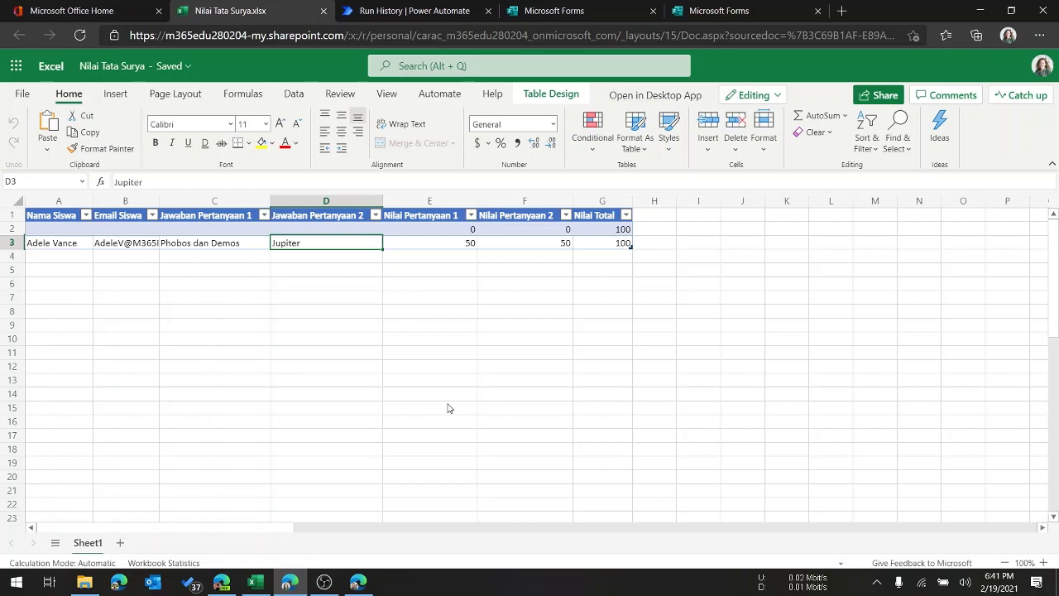
{"action": "left_click", "coordinate": [426, 8]}
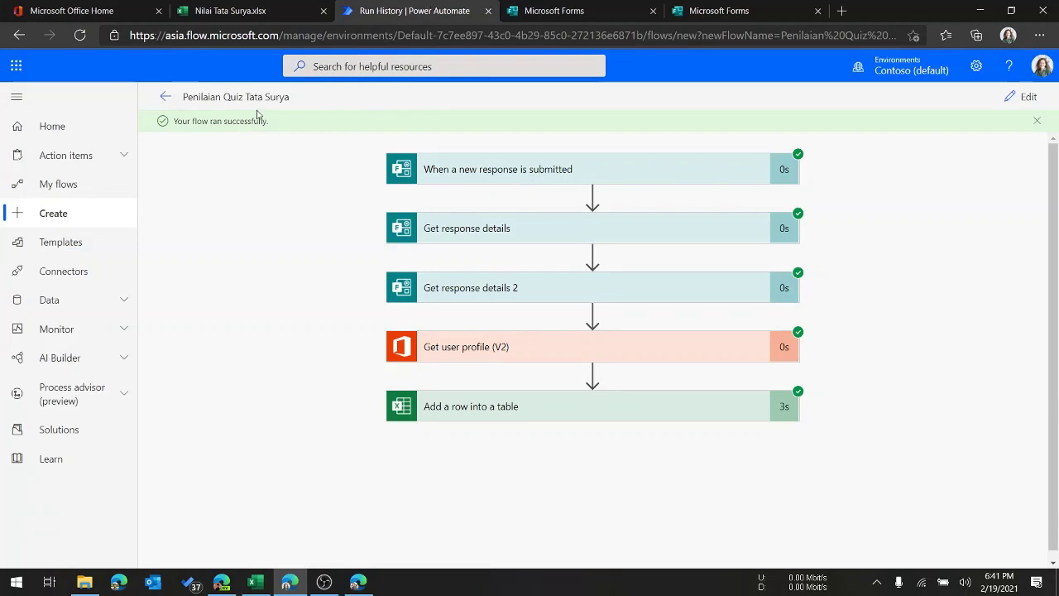
{"action": "left_click", "coordinate": [166, 99]}
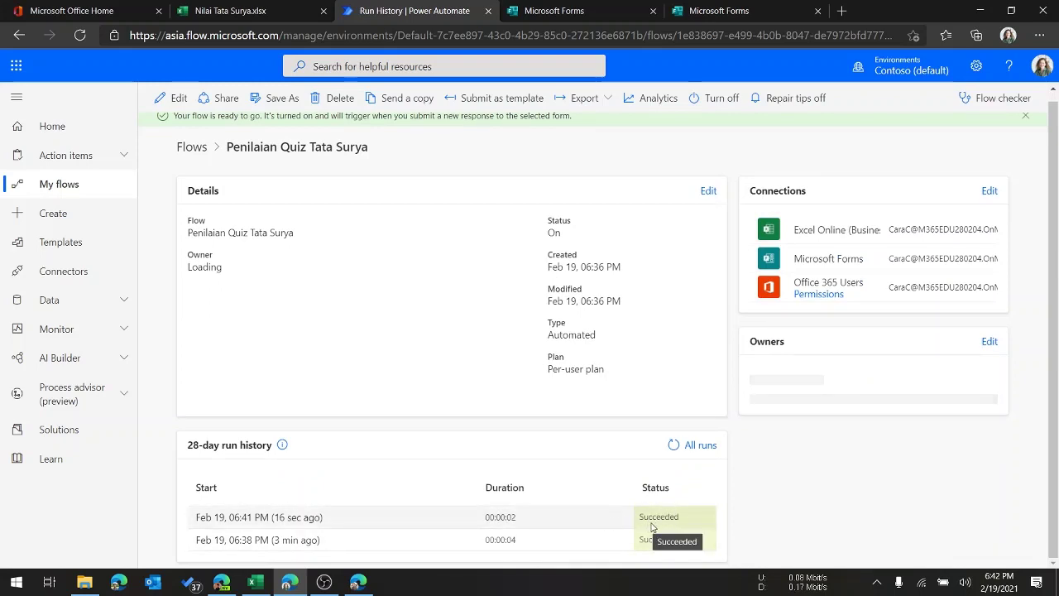
{"action": "left_click", "coordinate": [232, 6]}
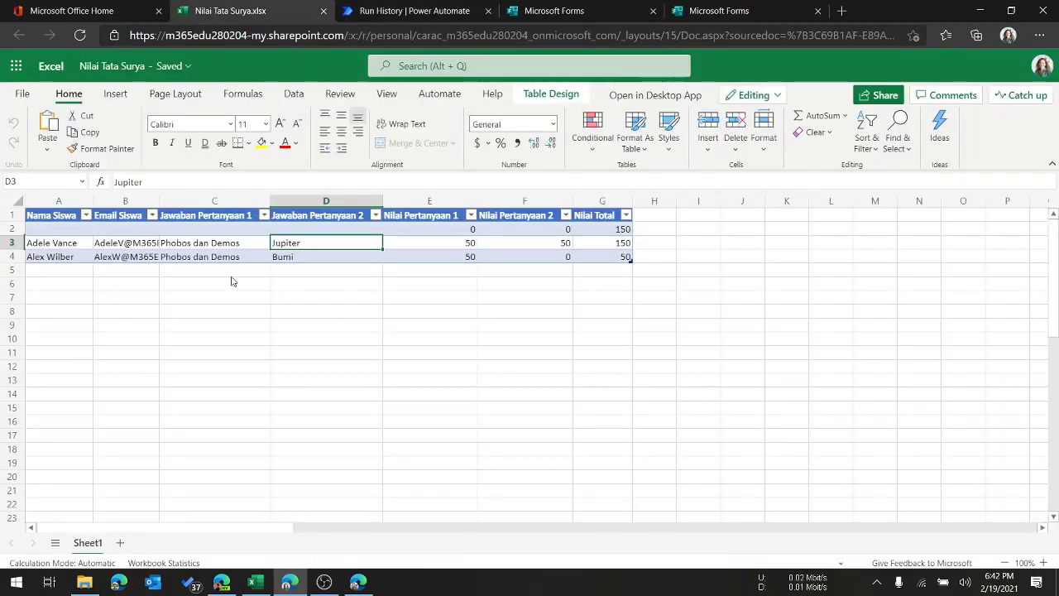
{"action": "left_click_drag", "start_coordinate": [54, 265], "coordinate": [579, 258]}
{"action": "left_click", "coordinate": [575, 281]}
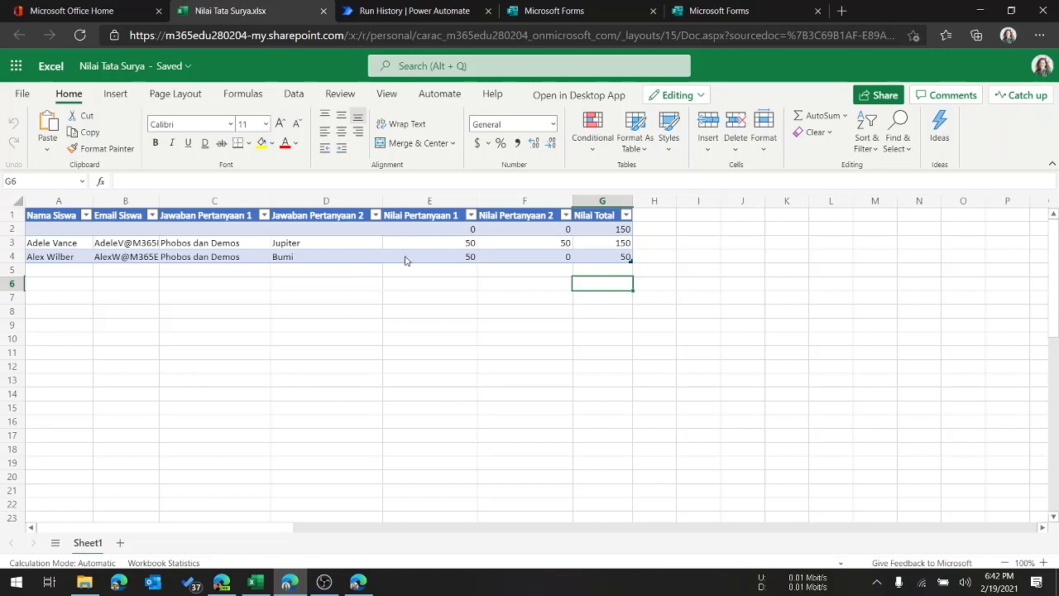
- Examine the formulas in the Nilai Total column and in the first data row of Nilai Pertanyaan 1 and Nilai Pertanyaan 2
{"action": "left_click", "coordinate": [597, 230]}
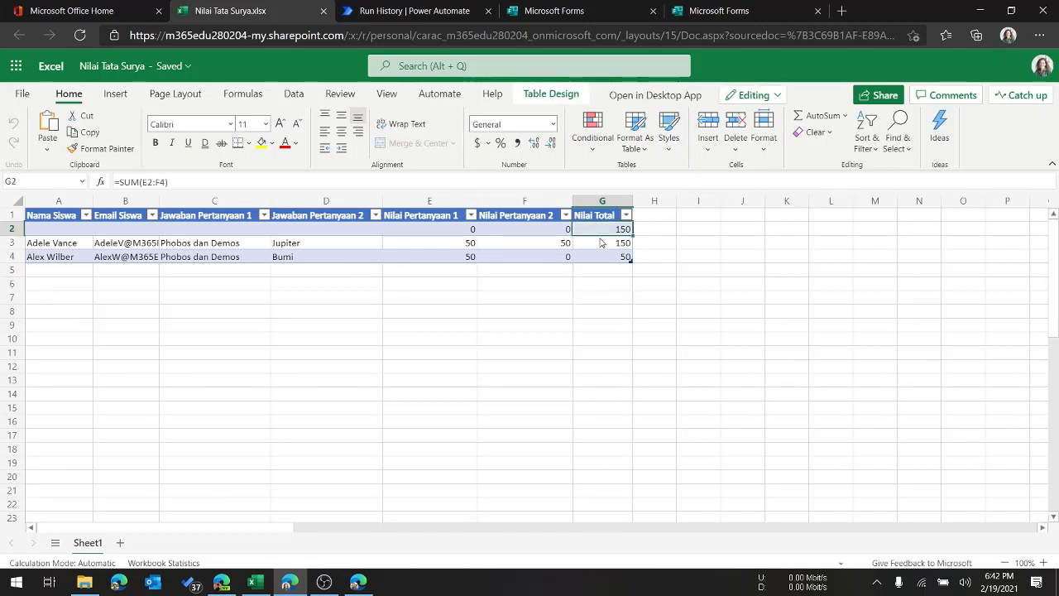
{"action": "left_click", "coordinate": [604, 243]}
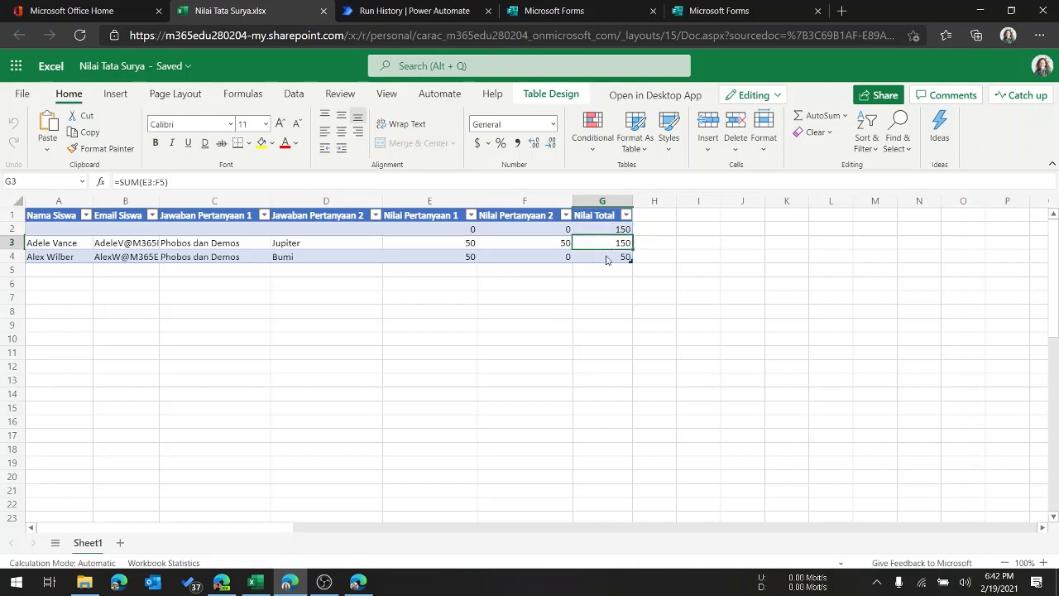
{"action": "left_click", "coordinate": [604, 252]}
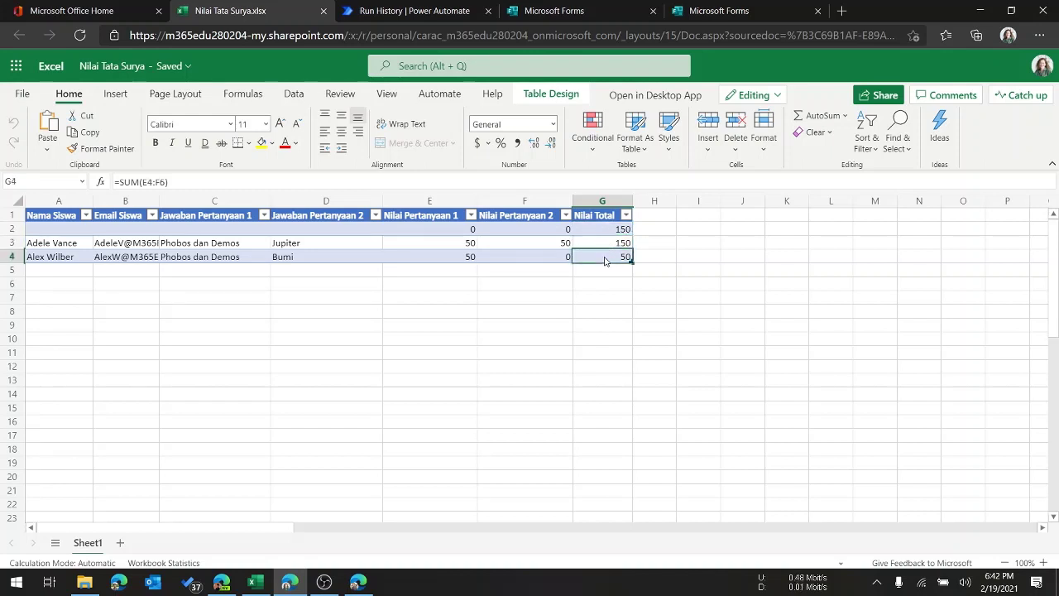
{"action": "left_click", "coordinate": [600, 245]}
{"action": "left_click", "coordinate": [605, 232]}
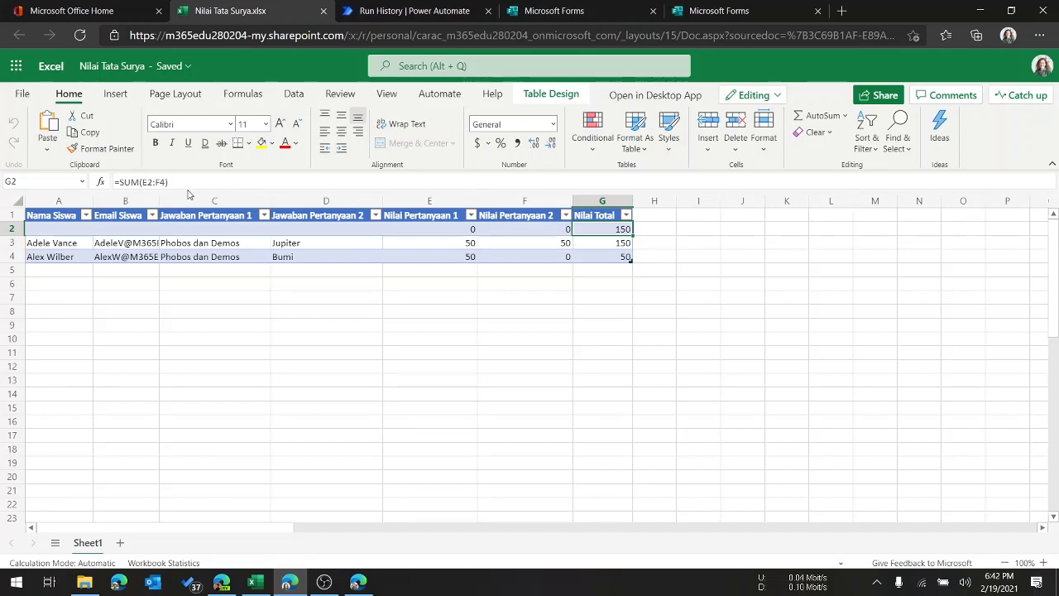
{"action": "left_click", "coordinate": [430, 229]}
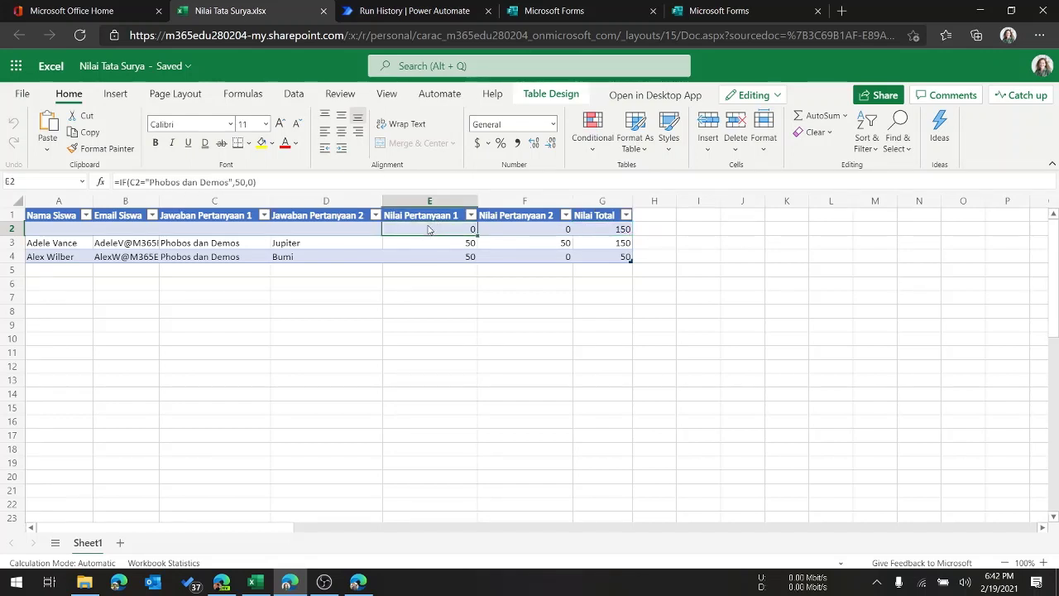
{"action": "left_click", "coordinate": [501, 230]}
{"action": "left_click", "coordinate": [446, 230]}
{"action": "left_click", "coordinate": [489, 229]}
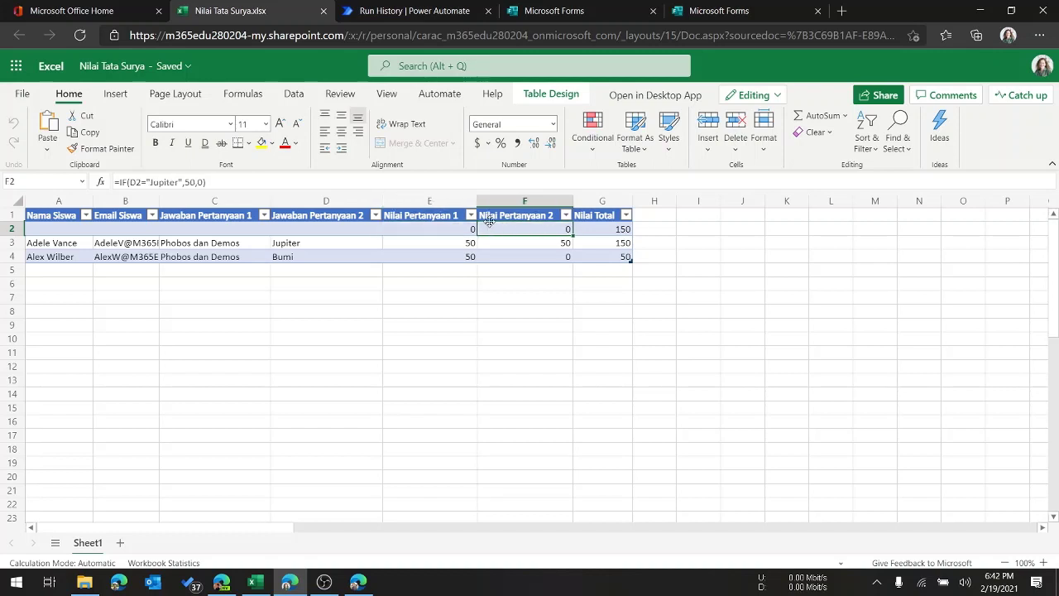
- Correct the Nilai Total formula in G2 to =SUM(E2:F2)
{"action": "left_click", "coordinate": [622, 232]}
{"action": "left_click_drag", "start_coordinate": [143, 182], "coordinate": [159, 182]}
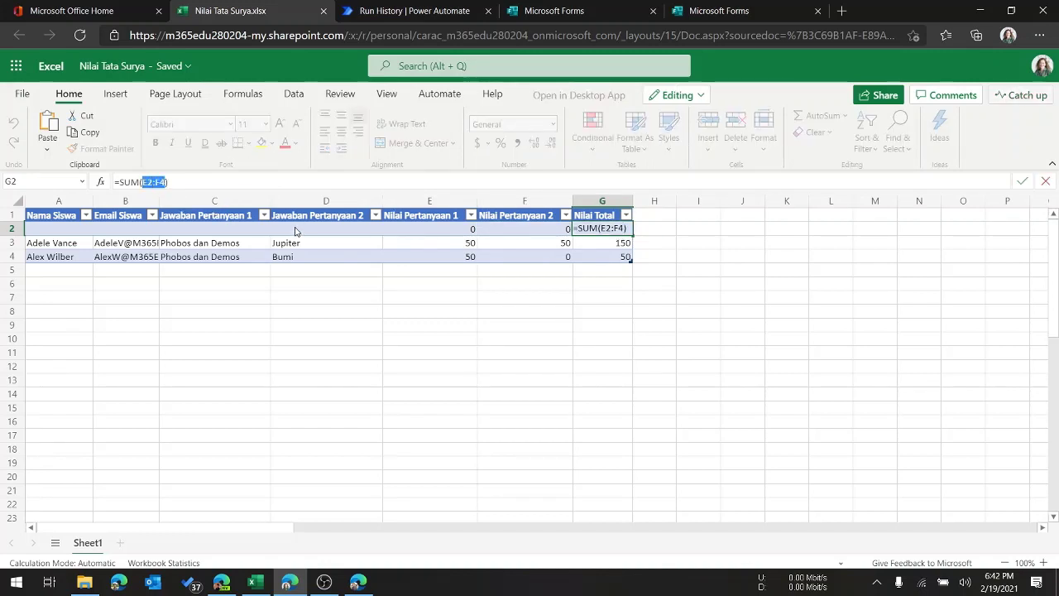
{"action": "left_click", "coordinate": [438, 228]}
{"action": "type", "text": ":"}
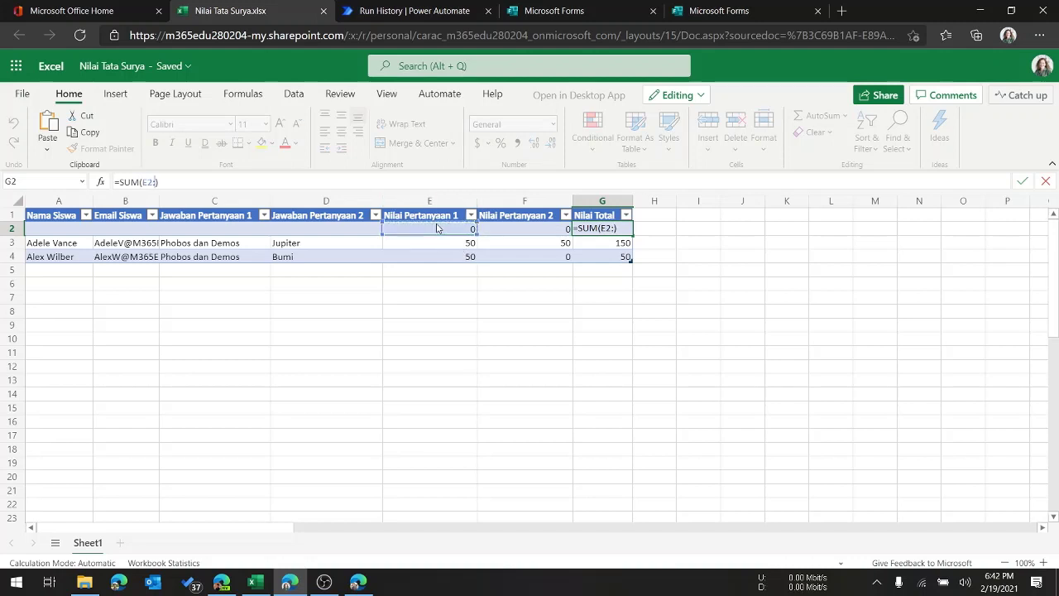
{"action": "left_click", "coordinate": [502, 232]}
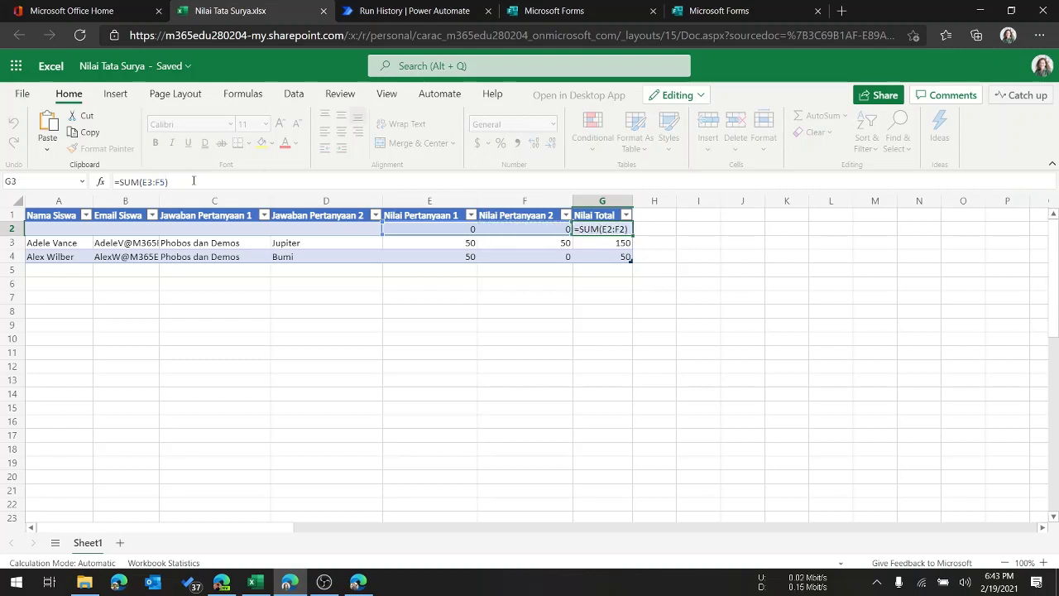
{"action": "key", "text": "Return"}
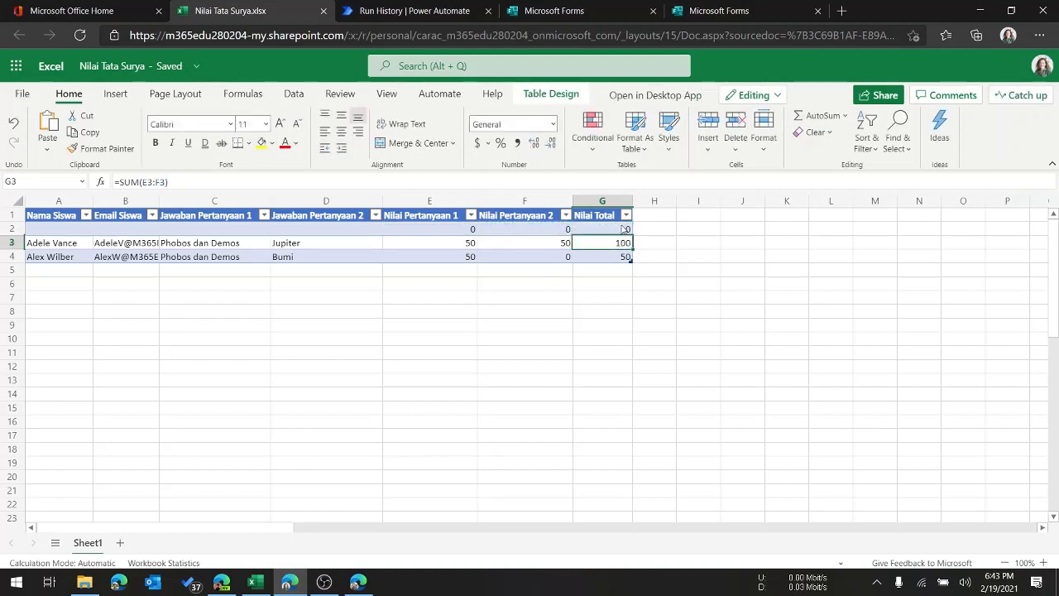
- Check the Nilai Total formulas in cells G2 to G4
{"action": "left_click_drag", "start_coordinate": [625, 229], "coordinate": [632, 258]}
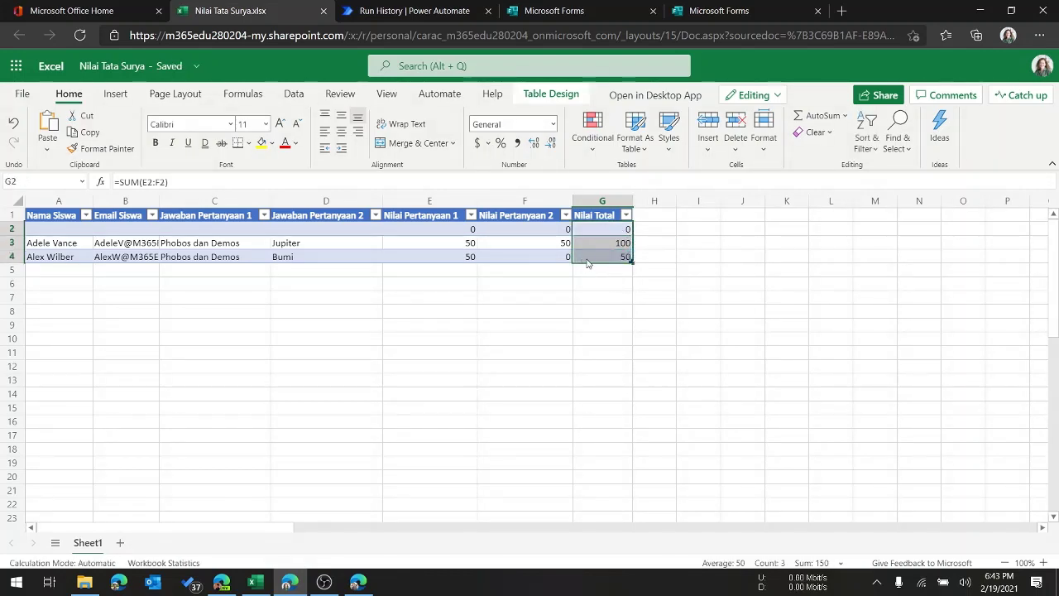
{"action": "key", "text": "Down"}
{"action": "key", "text": "Right"}
{"action": "left_click", "coordinate": [616, 261]}
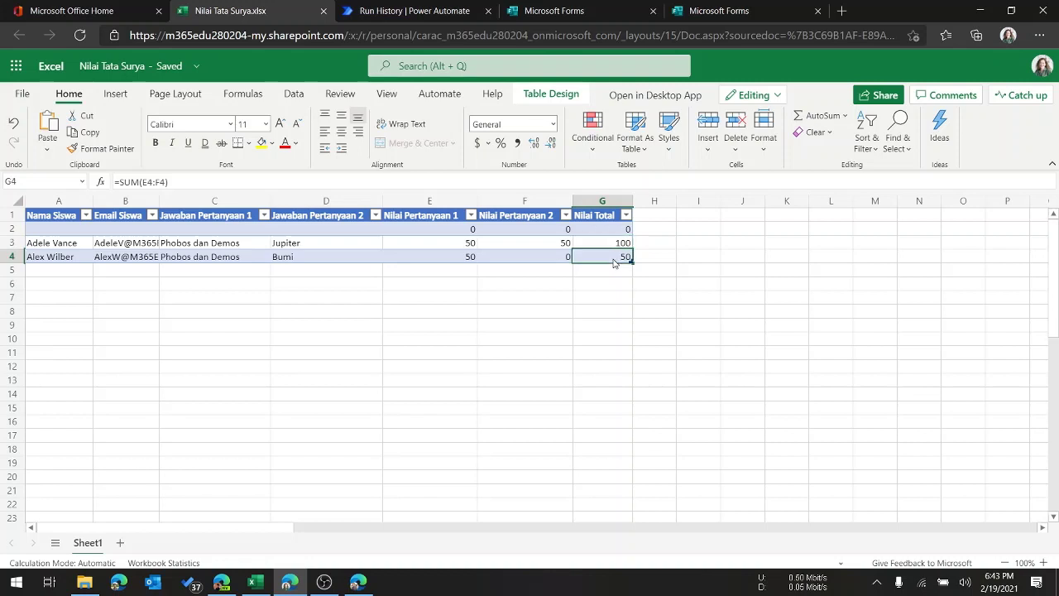
{"action": "left_click", "coordinate": [608, 247]}
{"action": "left_click", "coordinate": [610, 231]}
{"action": "left_click", "coordinate": [605, 248]}
{"action": "left_click", "coordinate": [605, 257]}
{"action": "left_click", "coordinate": [608, 232]}
{"action": "left_click", "coordinate": [608, 245]}
{"action": "left_click", "coordinate": [607, 259]}
- Close the Demo - Student 2 browser window with the submitted quiz
{"action": "left_click", "coordinate": [359, 581]}
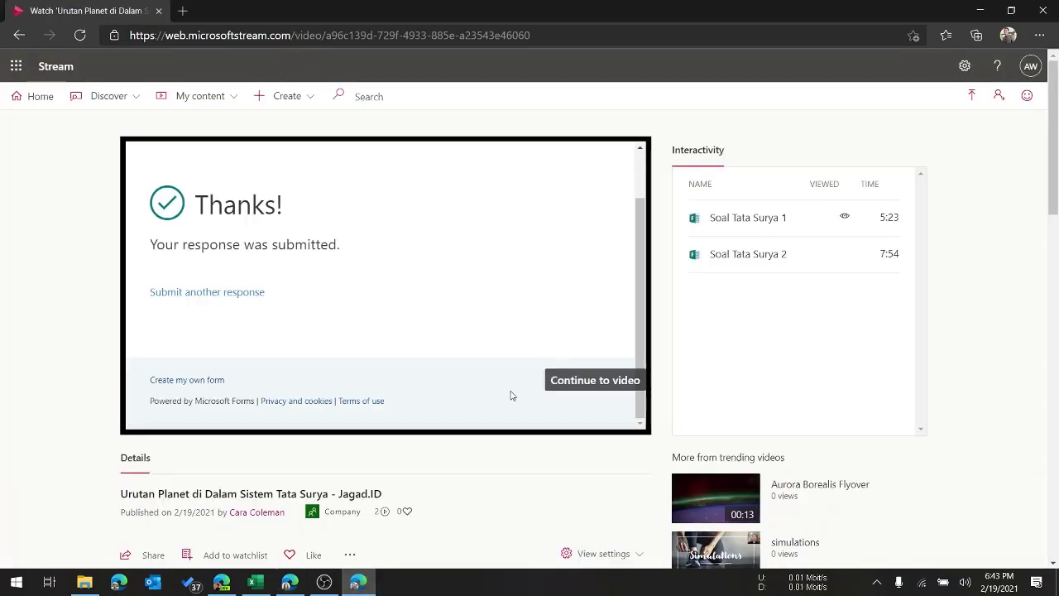
{"action": "left_click", "coordinate": [1042, 10]}
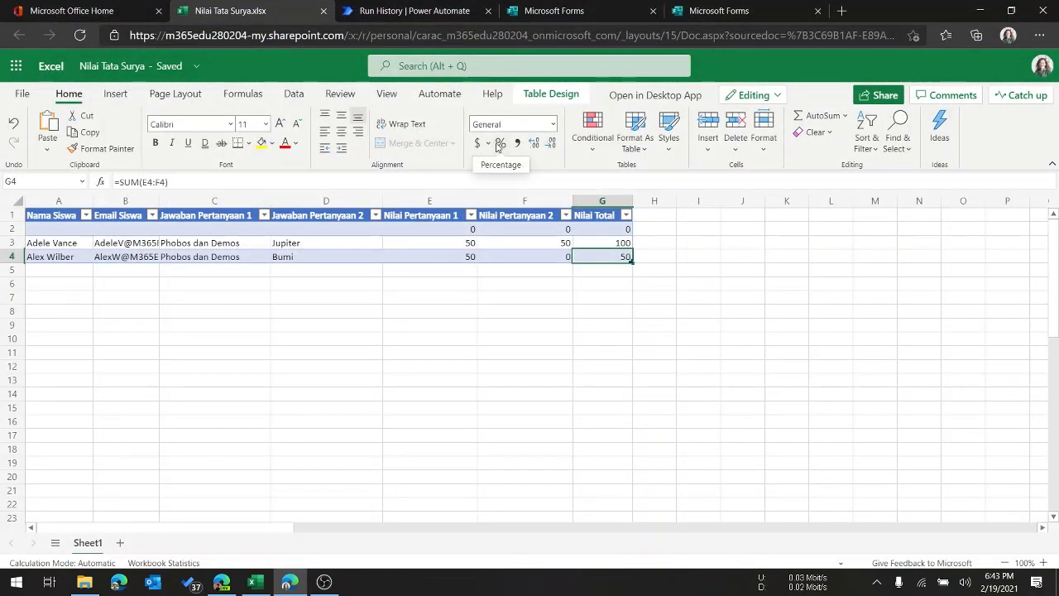
- Review the flow's overview page and the Soal Tata Surya 1 and Soal Tata Surya 2 forms
{"action": "left_click", "coordinate": [451, 10]}
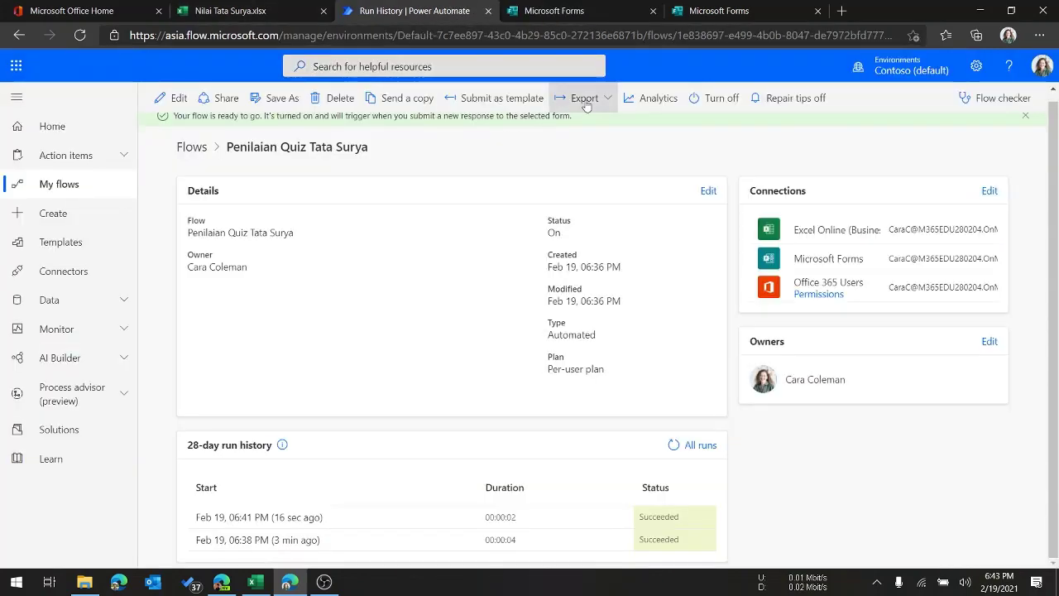
{"action": "left_click", "coordinate": [571, 10]}
{"action": "left_click", "coordinate": [715, 8]}
{"action": "left_click", "coordinate": [447, 6]}
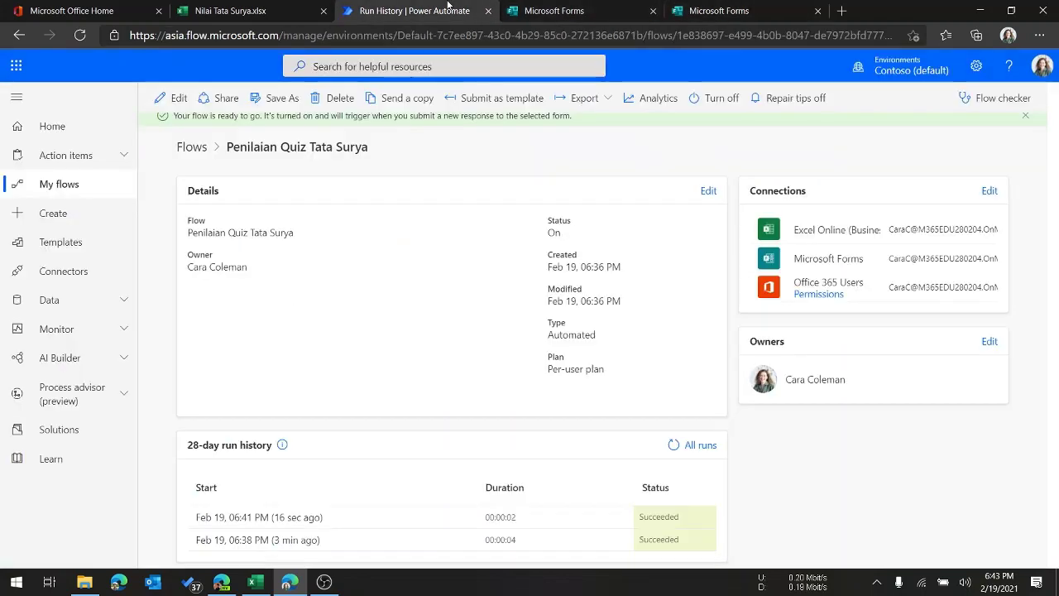
{"action": "left_click", "coordinate": [579, 10]}
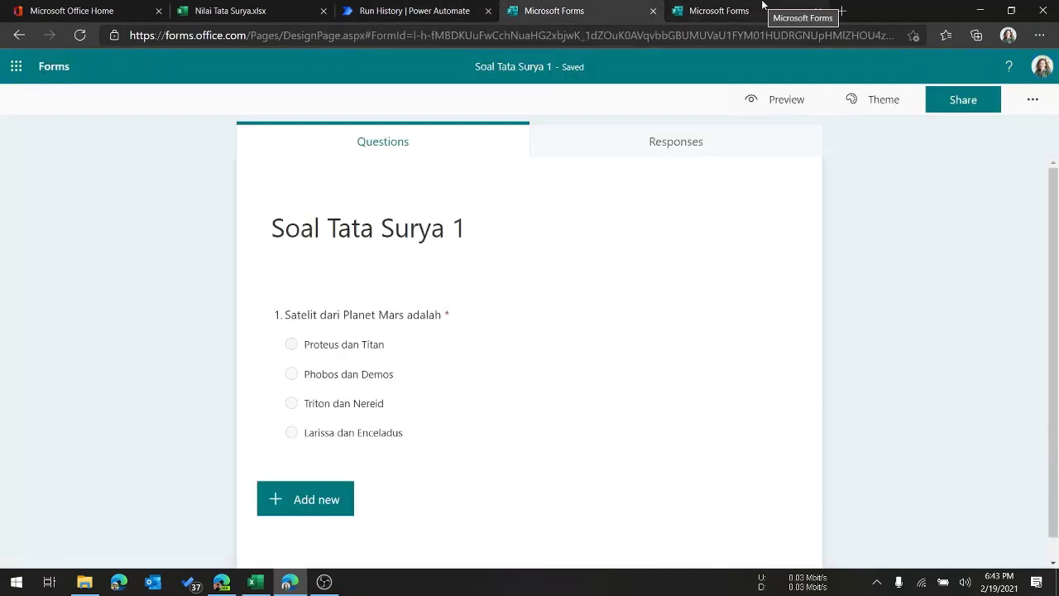
{"action": "left_click", "coordinate": [745, 8]}
{"action": "left_click", "coordinate": [629, 10]}
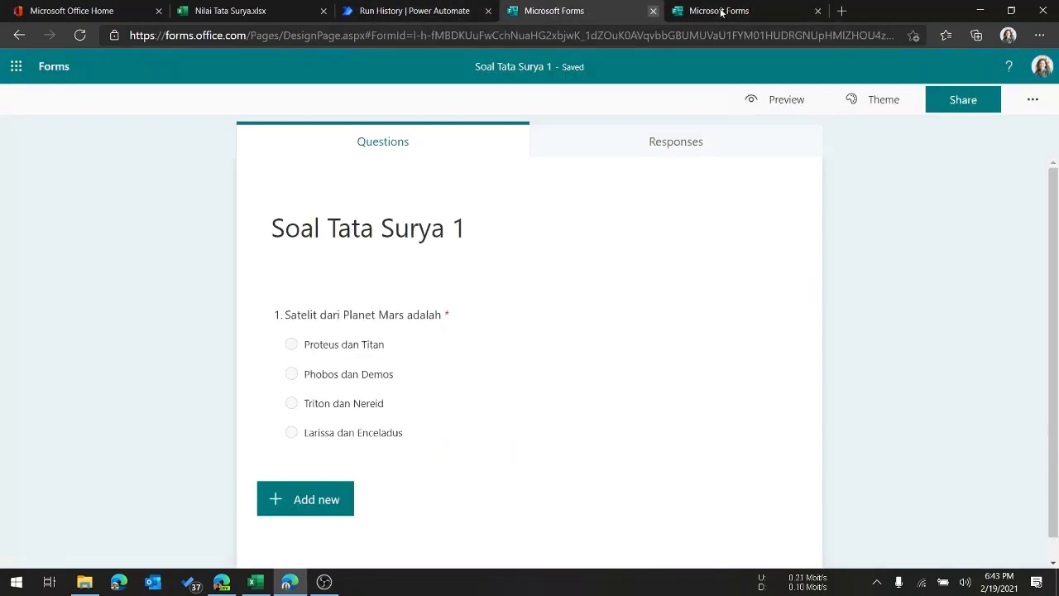
{"action": "left_click", "coordinate": [461, 7]}
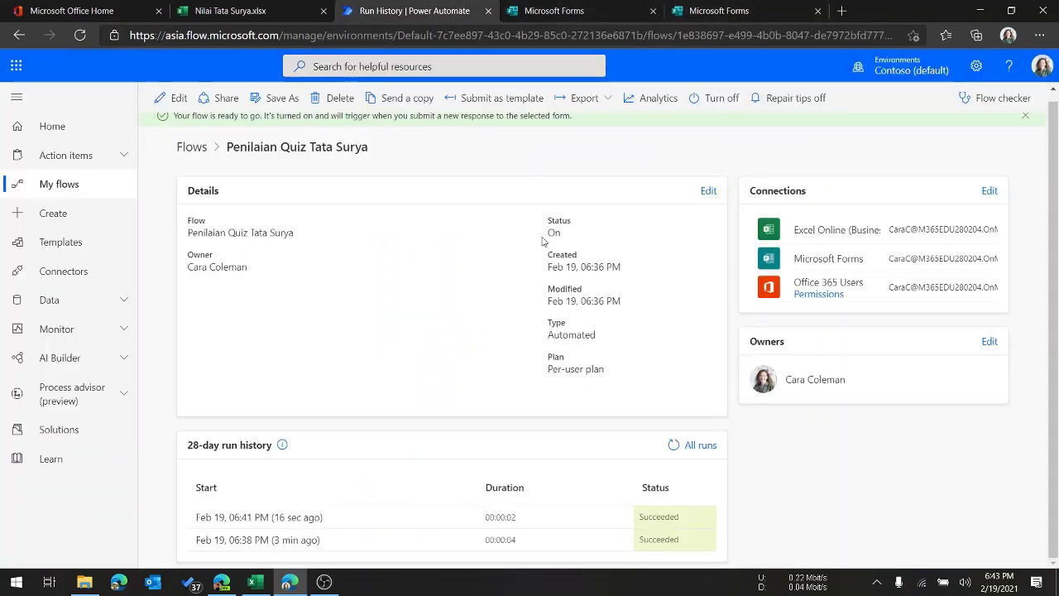
{"action": "left_click", "coordinate": [686, 17]}
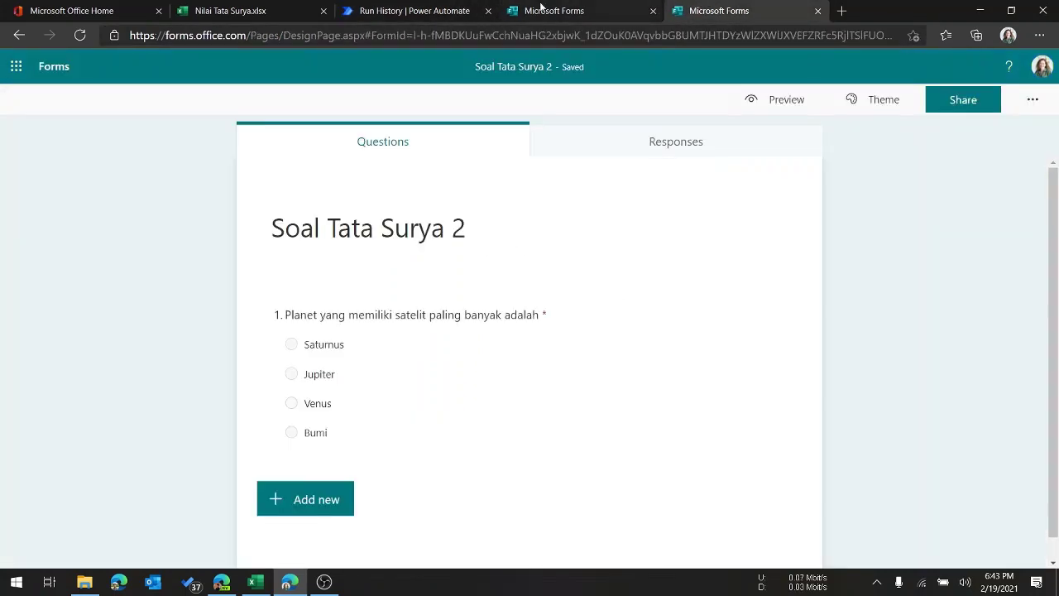
{"action": "left_click", "coordinate": [613, 10]}
{"action": "left_click", "coordinate": [686, 10]}
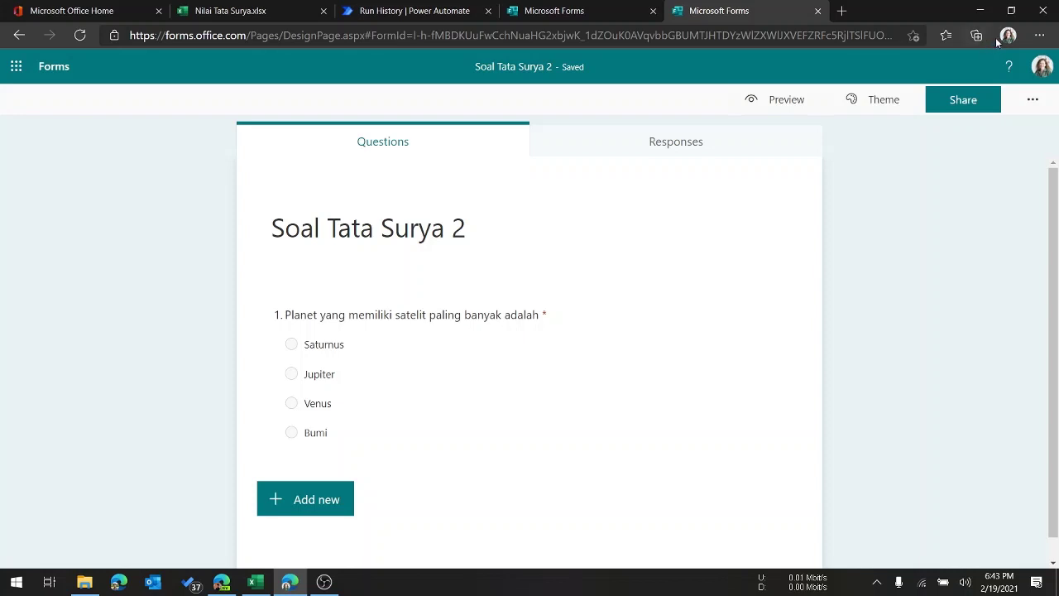
- Open a new browser window with the Demo - Student 3 profile
{"action": "left_click", "coordinate": [1007, 35]}
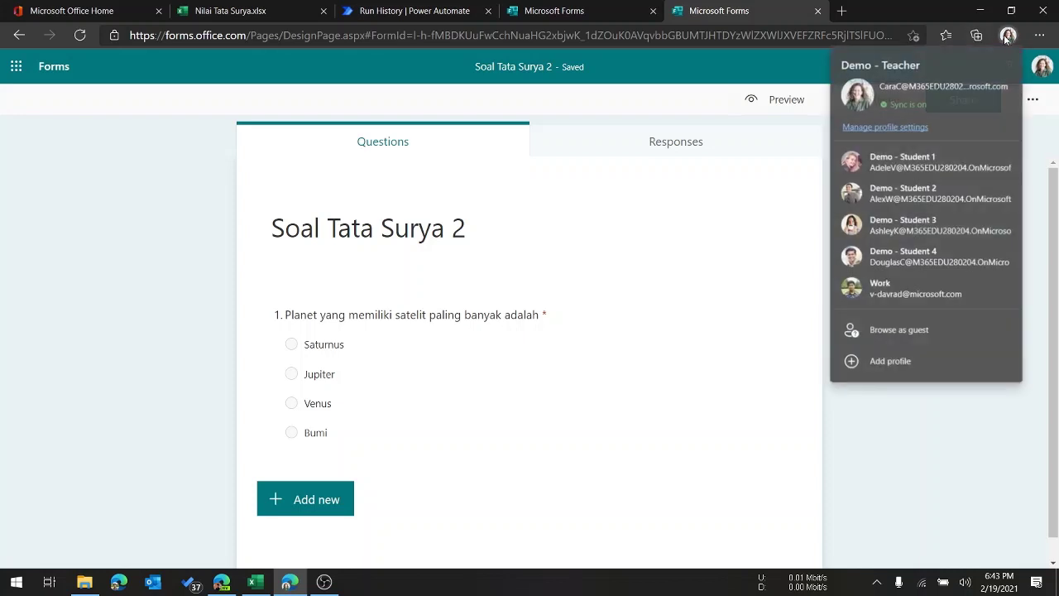
{"action": "left_click", "coordinate": [897, 230]}
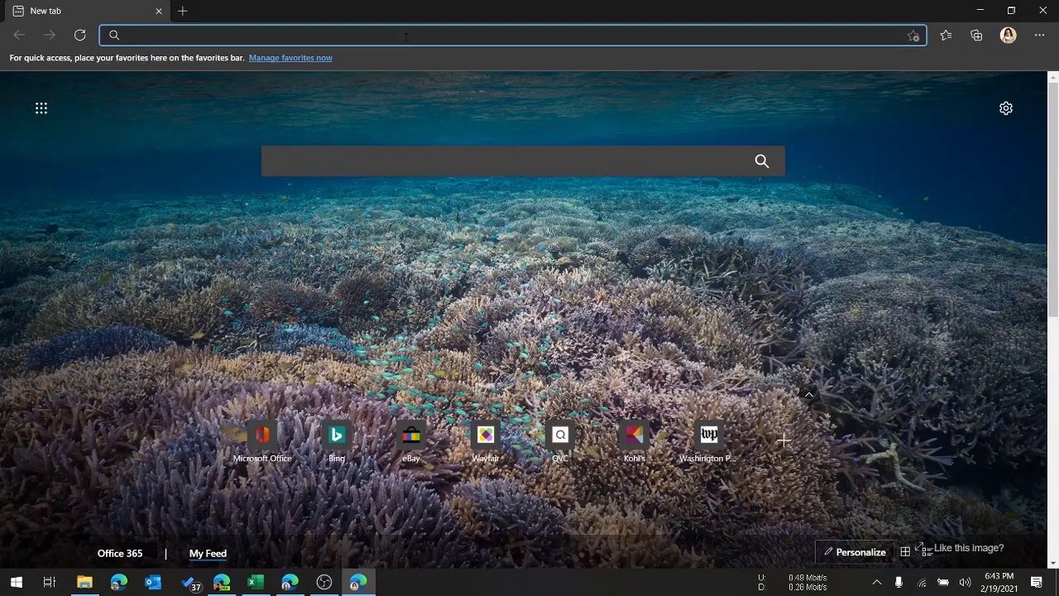
- Return to the teacher's Office home page, launch Stream and open the video Urutan Planet di Dalam Sistem Tata Surya - Jagad.ID
{"action": "key", "text": "alt+Tab"}
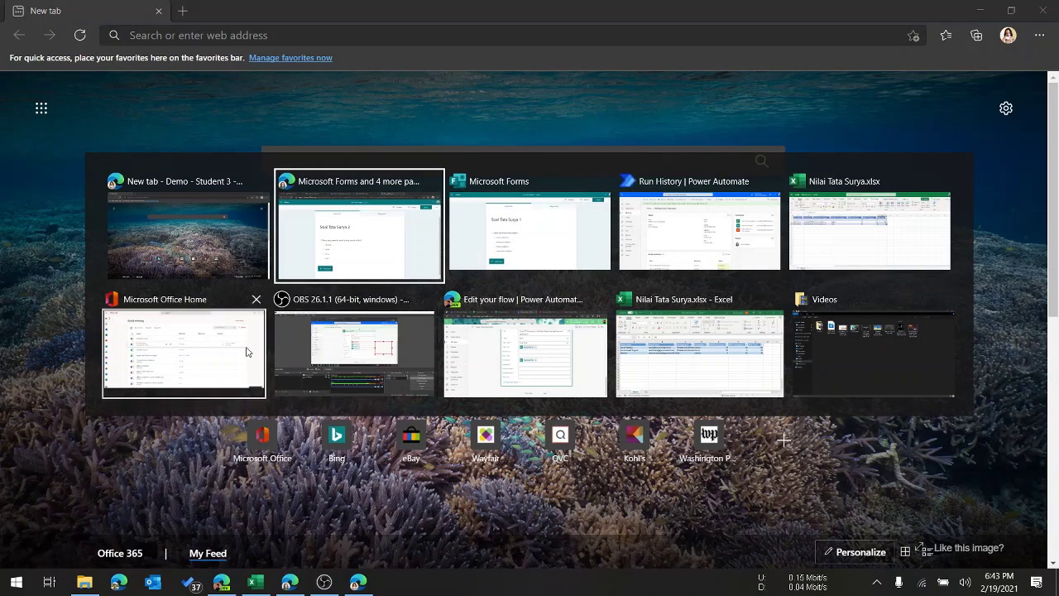
{"action": "left_click", "coordinate": [220, 354]}
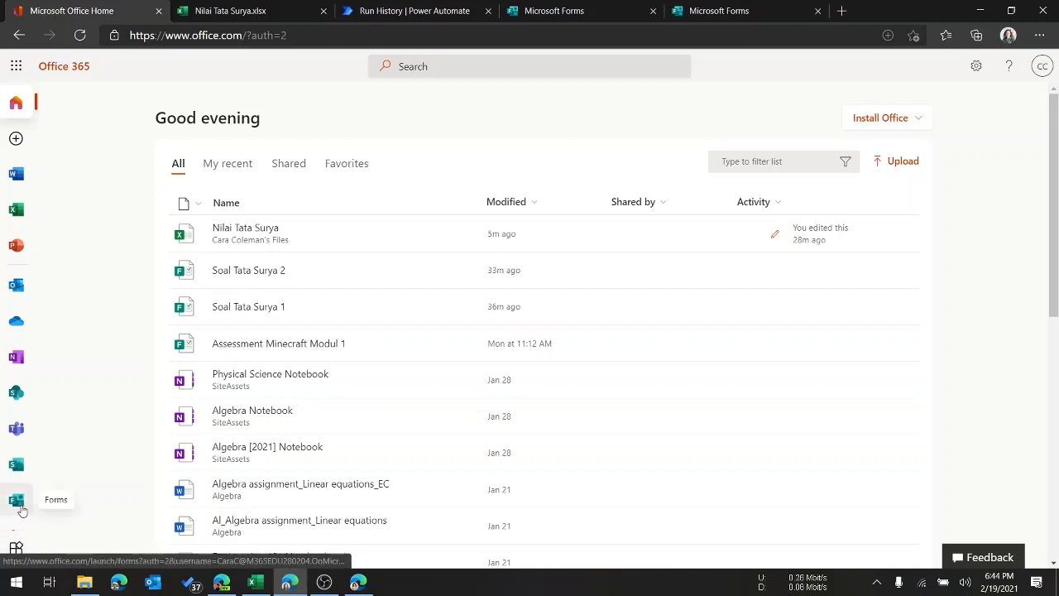
{"action": "scroll", "coordinate": [16, 478], "scroll_direction": "down", "scroll_amount": 1}
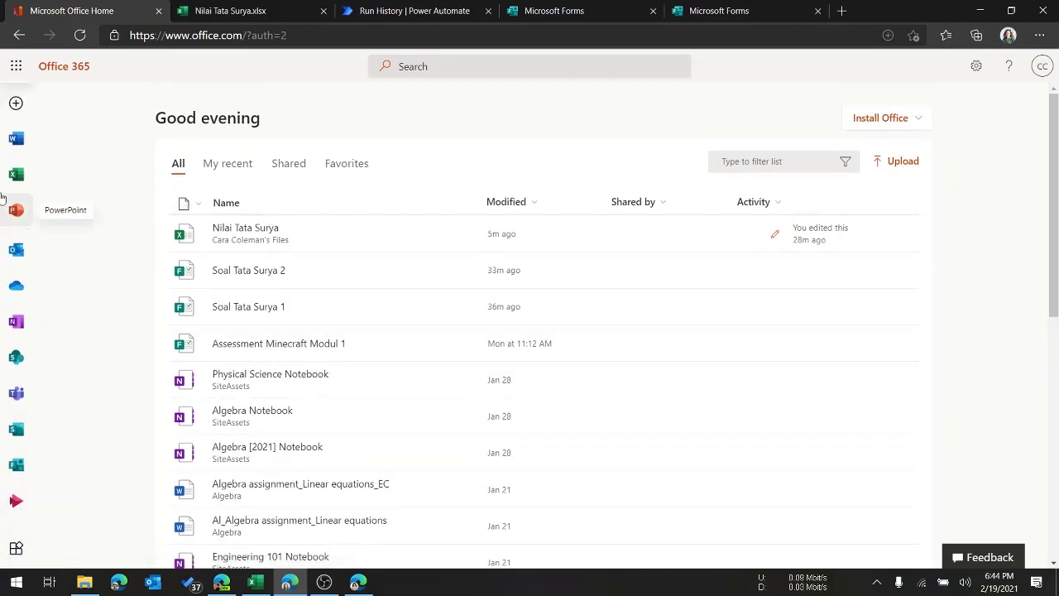
{"action": "left_click", "coordinate": [15, 480]}
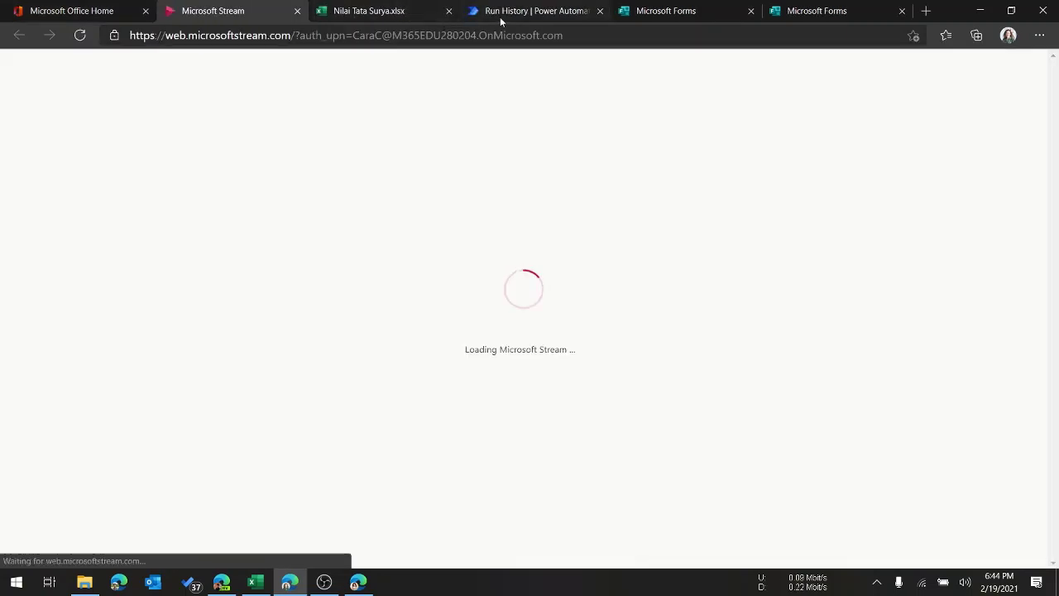
{"action": "key", "text": "alt+Tab"}
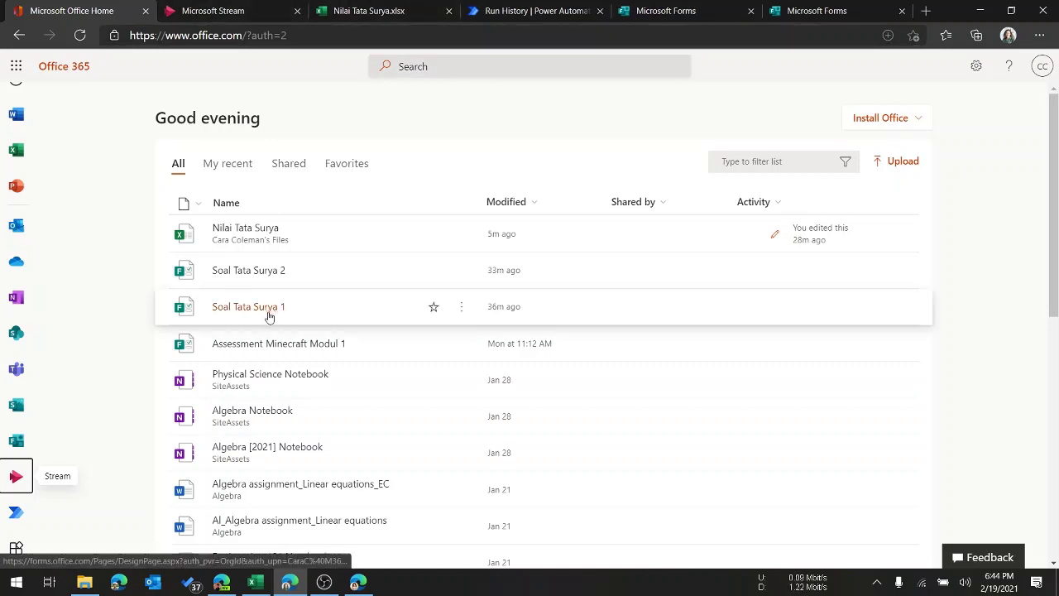
{"action": "left_click", "coordinate": [222, 9]}
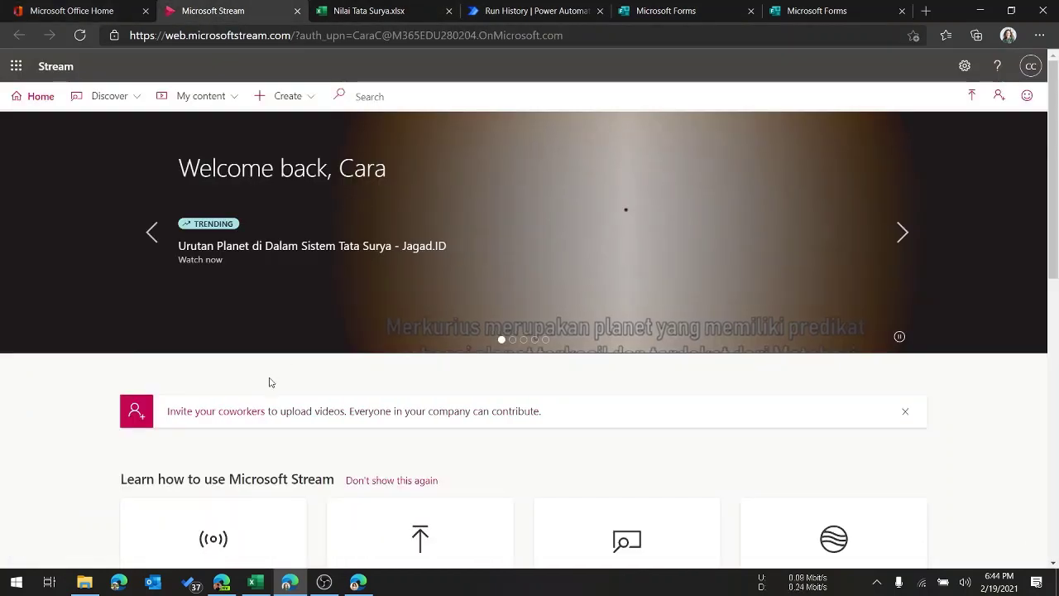
{"action": "left_click", "coordinate": [316, 247]}
{"action": "scroll", "coordinate": [223, 513], "scroll_direction": "down", "scroll_amount": 1}
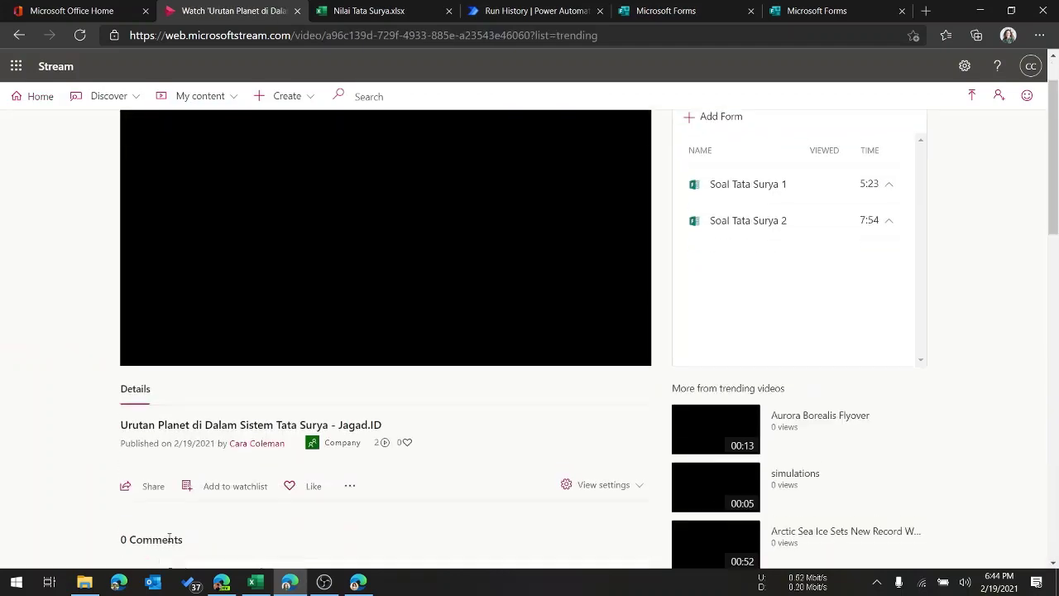
- Copy the video's direct link from its sharing options and close the Stream page
{"action": "left_click", "coordinate": [141, 480]}
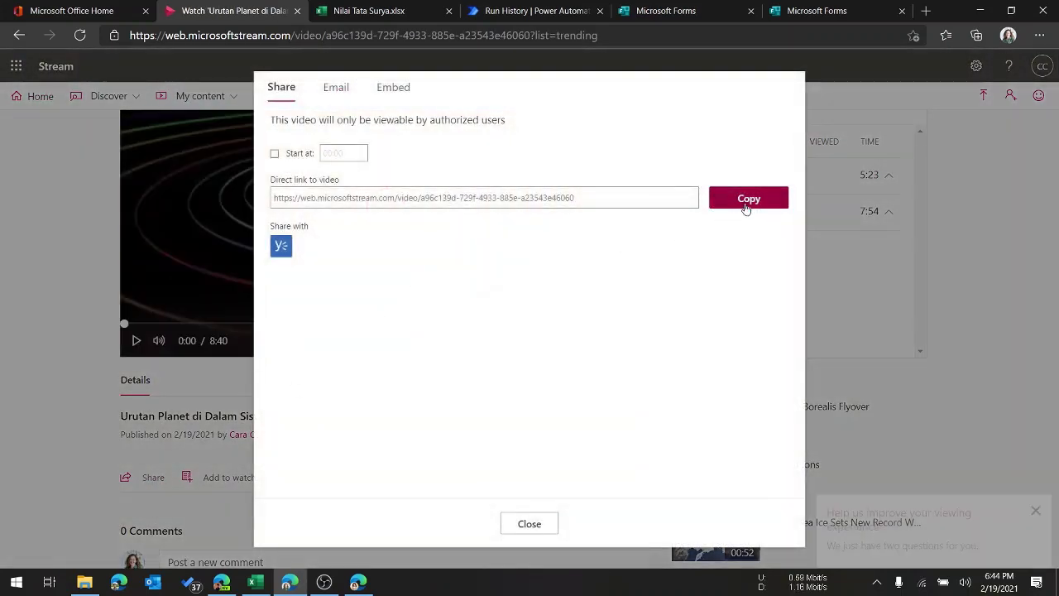
{"action": "left_click", "coordinate": [746, 206]}
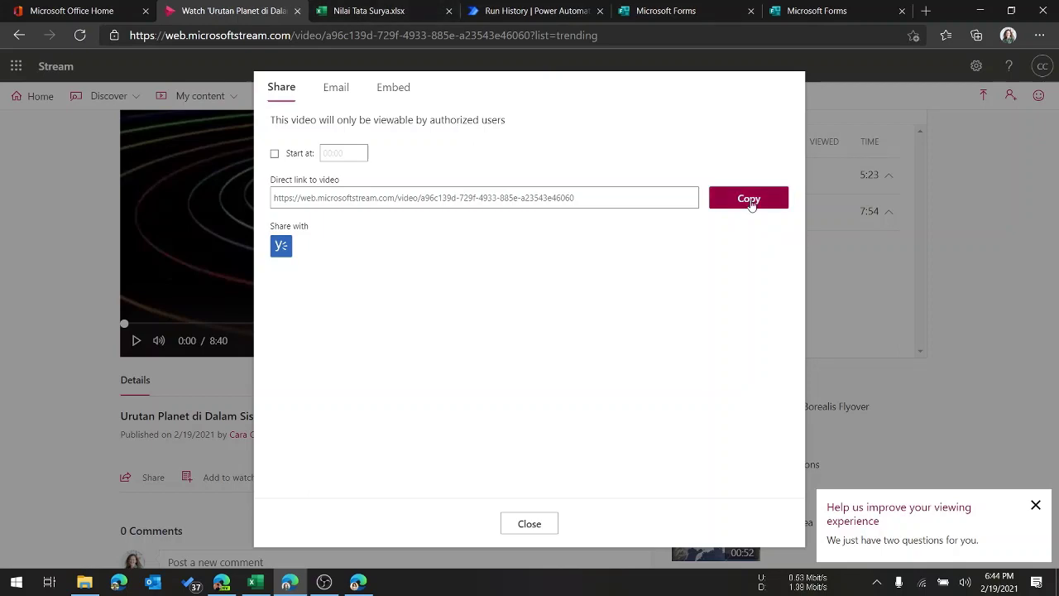
{"action": "left_click", "coordinate": [297, 11]}
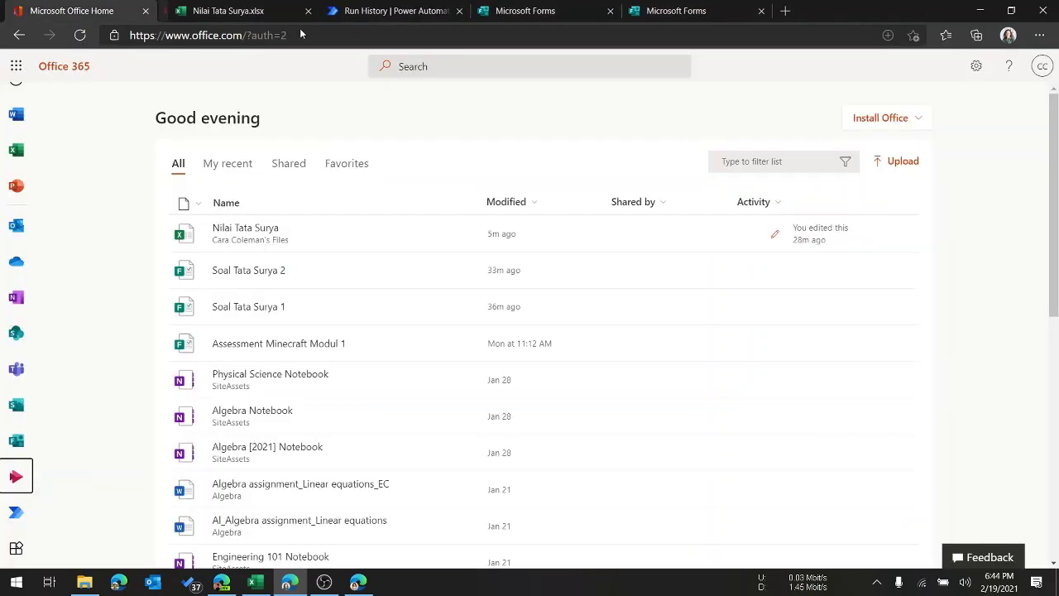
- Open the copied video link in the Demo - Student 3 window and sign in with the student's account password, staying signed in
{"action": "left_click", "coordinate": [367, 585]}
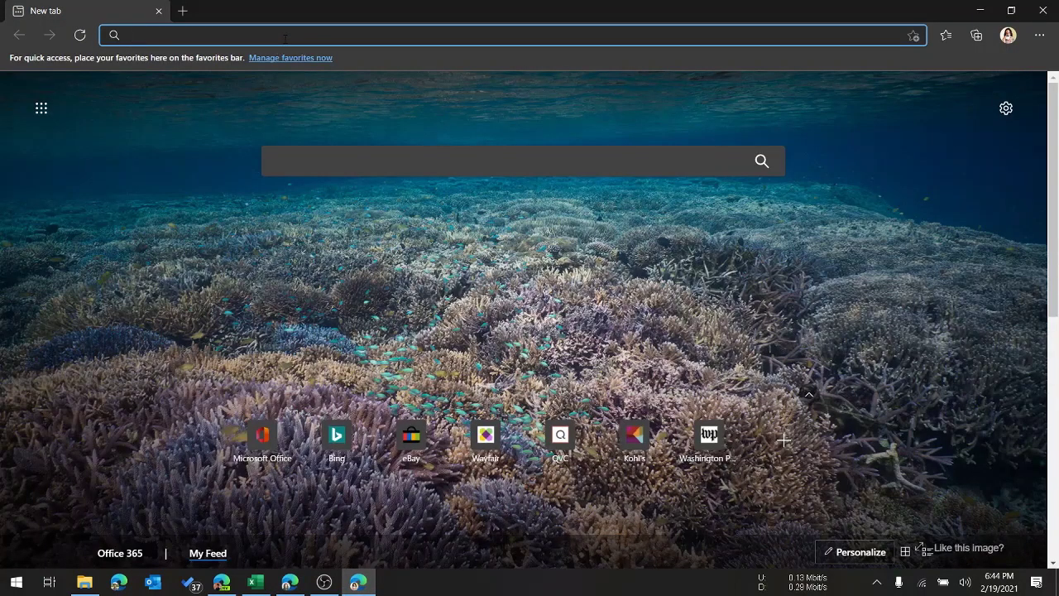
{"action": "key", "text": "ctrl+v"}
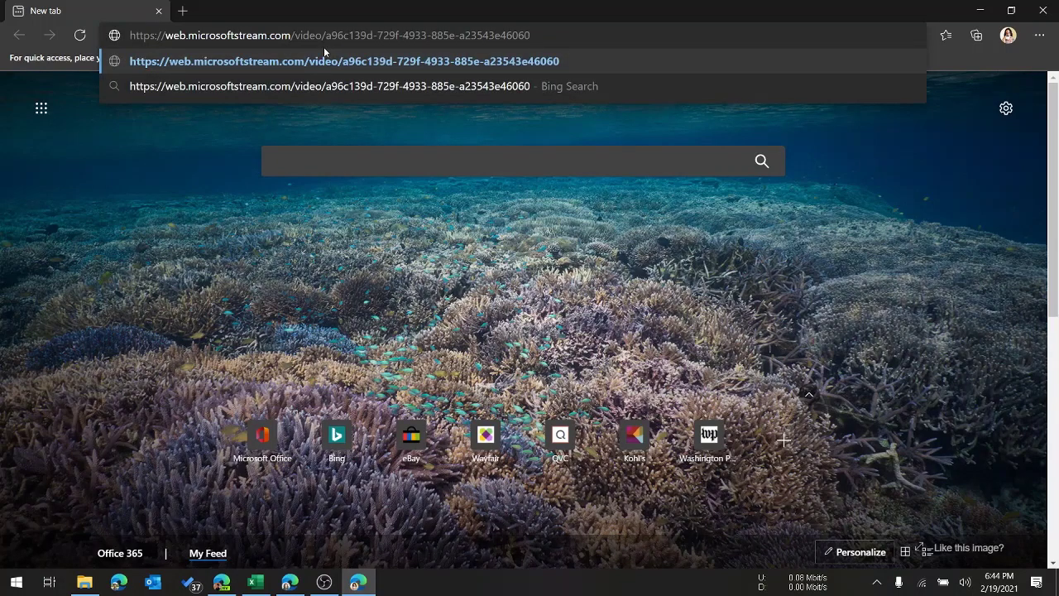
{"action": "key", "text": "Return"}
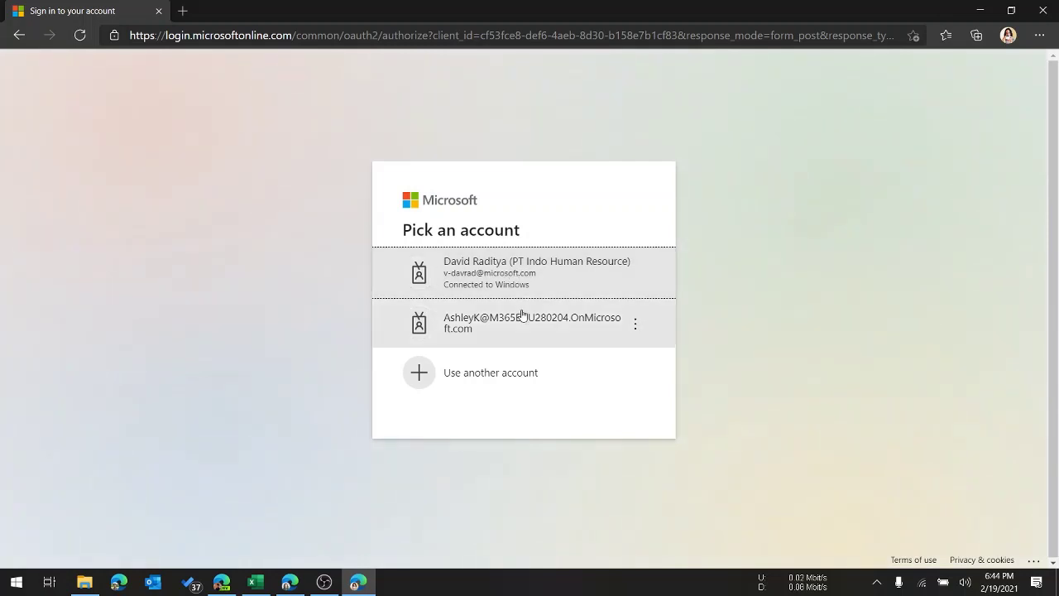
{"action": "left_click", "coordinate": [522, 322]}
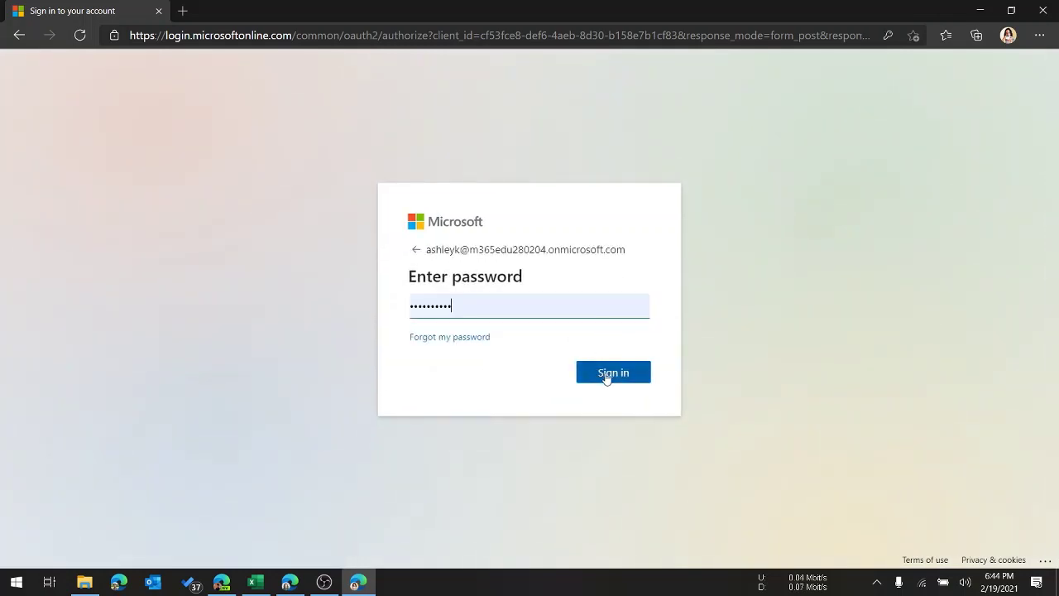
{"action": "left_click", "coordinate": [607, 374]}
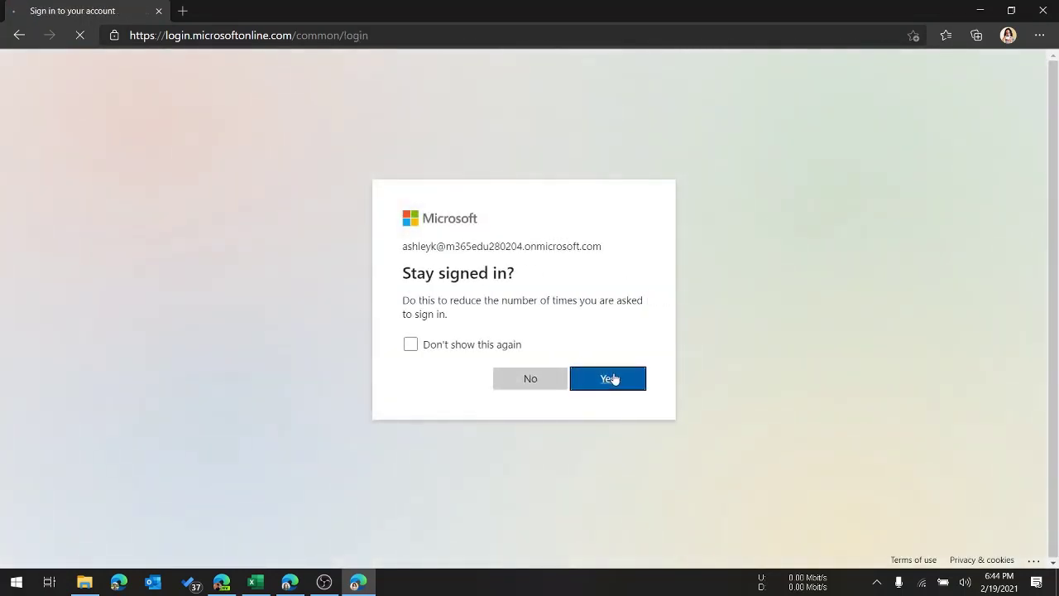
{"action": "left_click", "coordinate": [610, 379]}
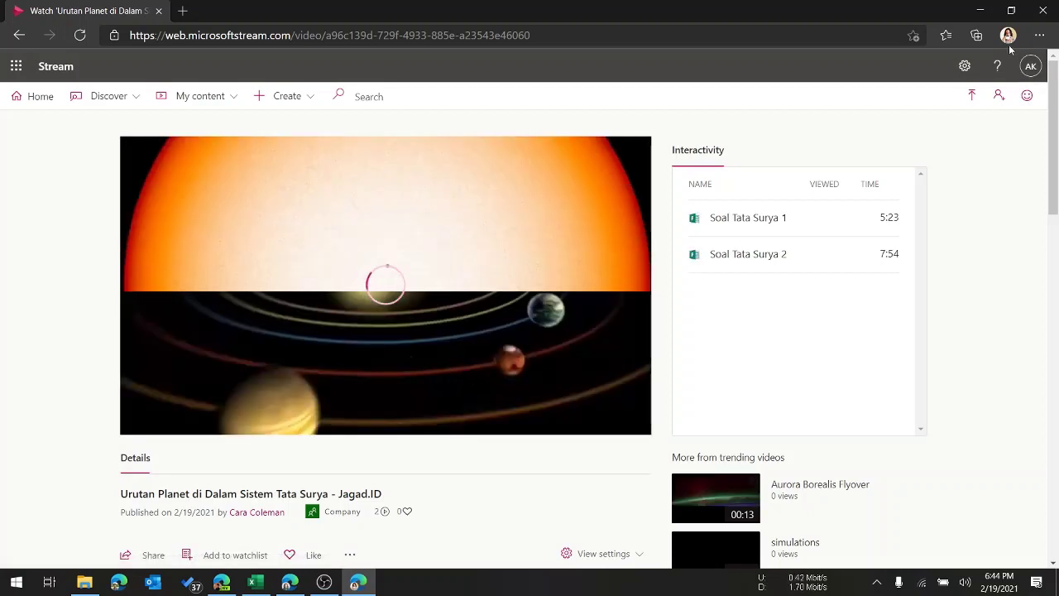
- Skip ahead in the video to Soal Tata Surya 1, submit the answer Phobos dan Demos and continue to the video
{"action": "left_click", "coordinate": [446, 403]}
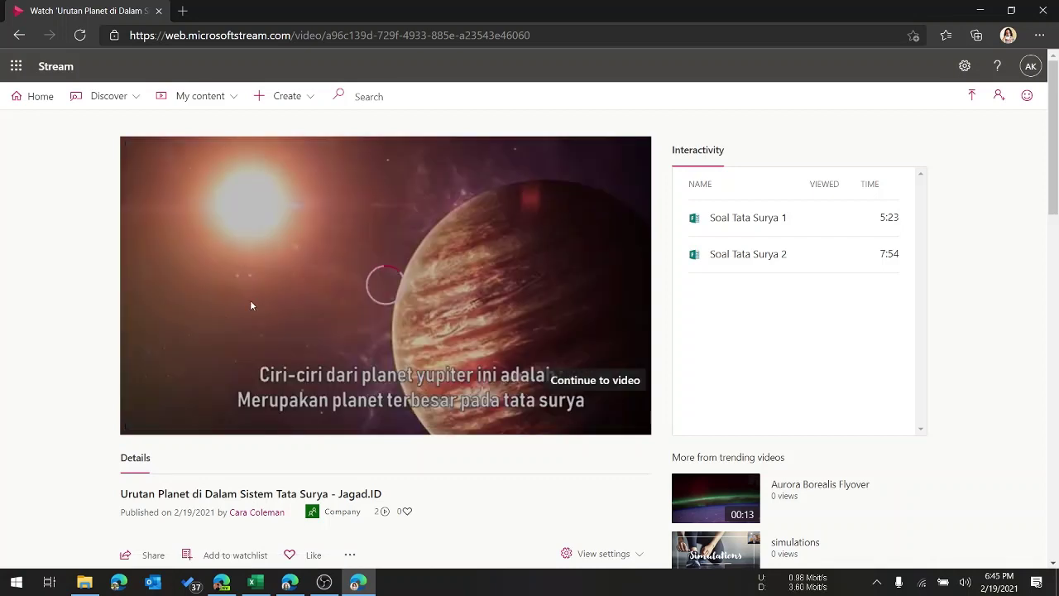
{"action": "scroll", "coordinate": [260, 308], "scroll_direction": "down", "scroll_amount": 2}
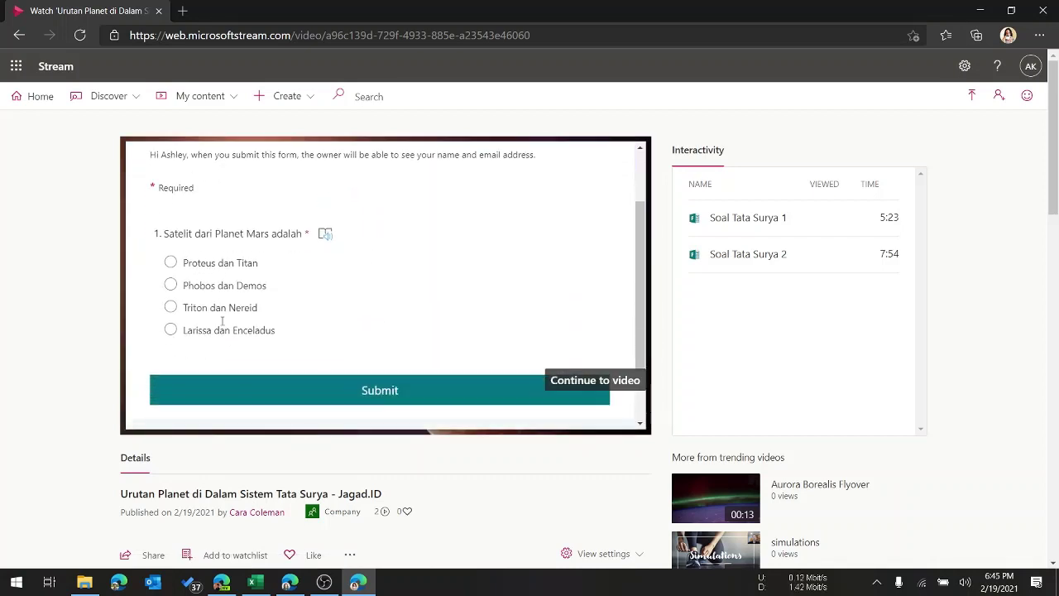
{"action": "left_click", "coordinate": [328, 389]}
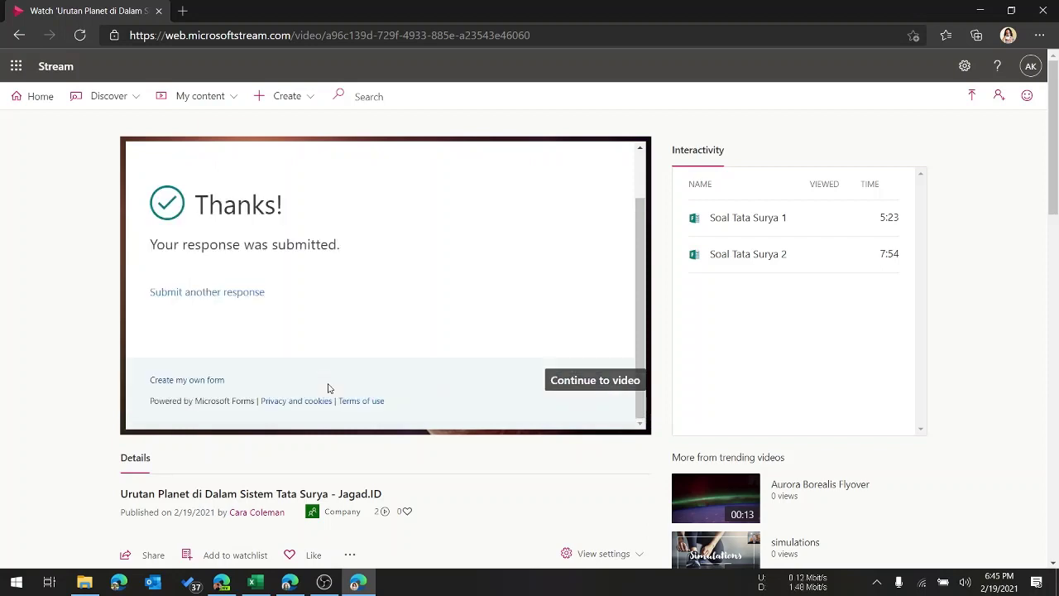
{"action": "left_click", "coordinate": [572, 381]}
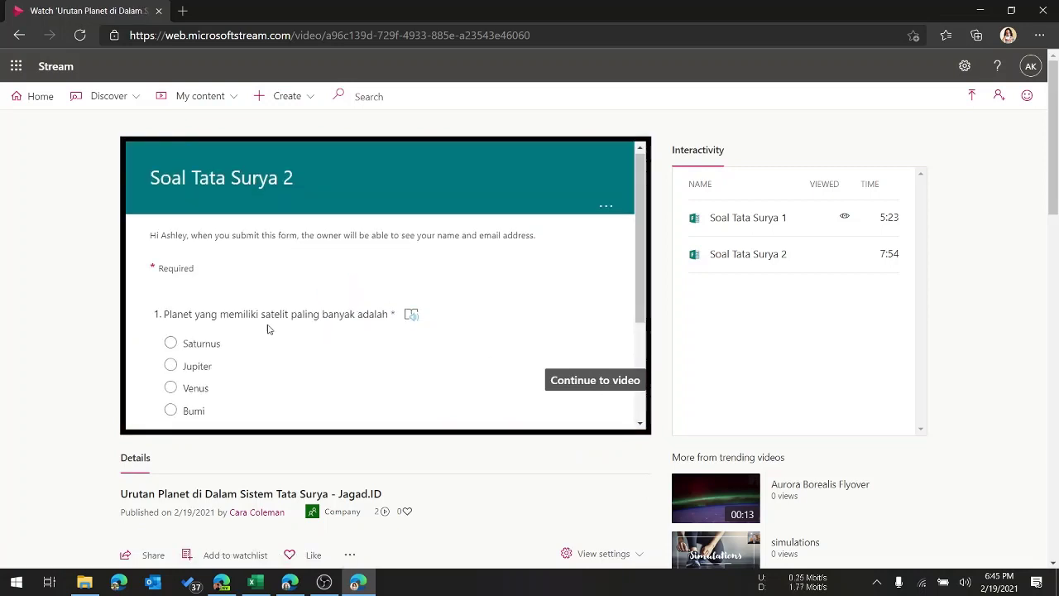
- Submit the answer Jupiter in Soal Tata Surya 2 and continue to the video
{"action": "scroll", "coordinate": [199, 328], "scroll_direction": "down", "scroll_amount": 1}
{"action": "scroll", "coordinate": [316, 371], "scroll_direction": "down", "scroll_amount": 3}
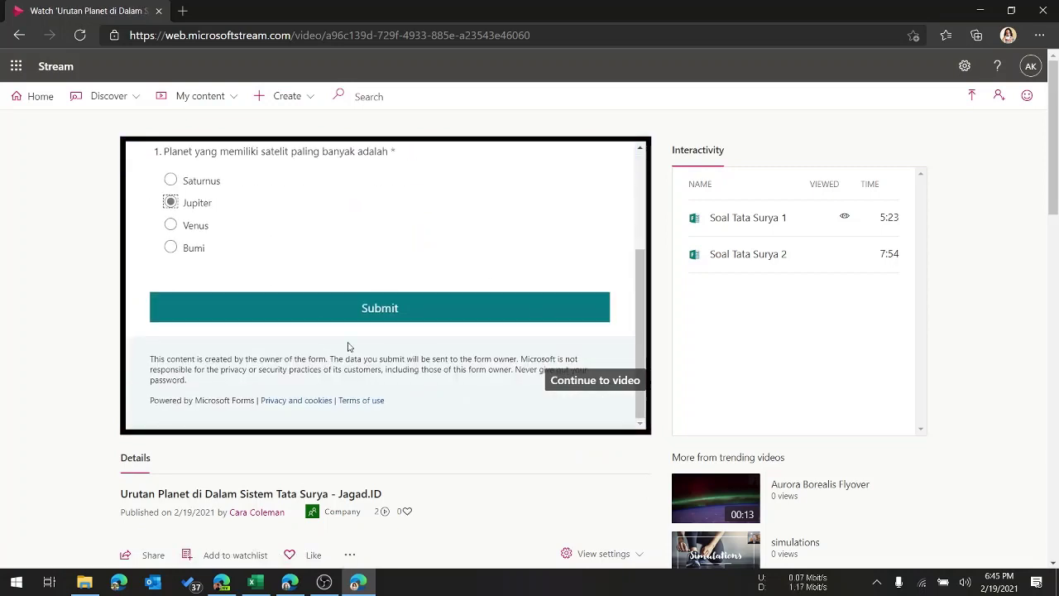
{"action": "left_click", "coordinate": [382, 310]}
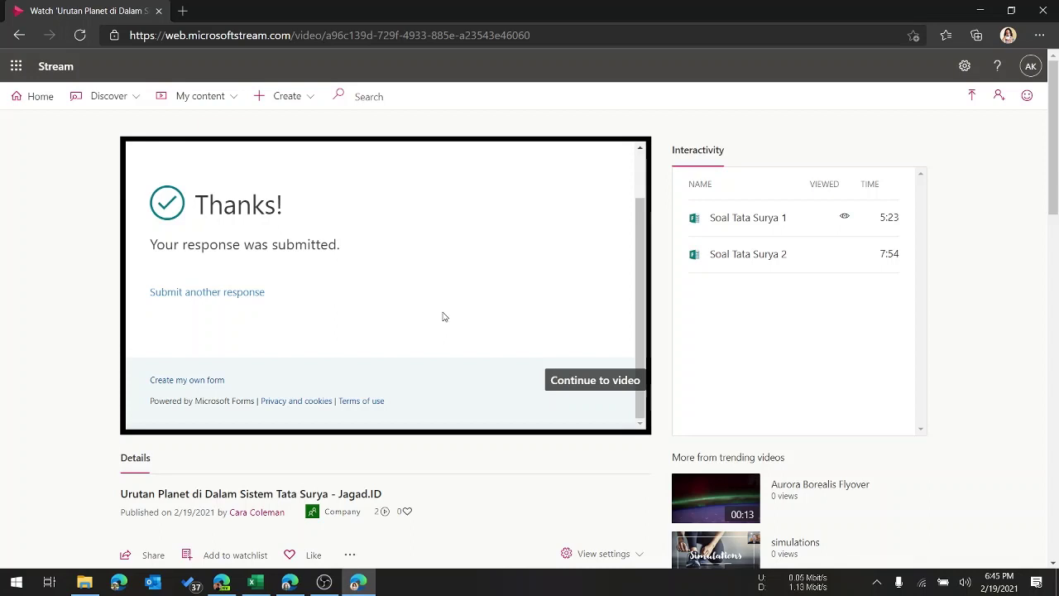
{"action": "left_click", "coordinate": [576, 386]}
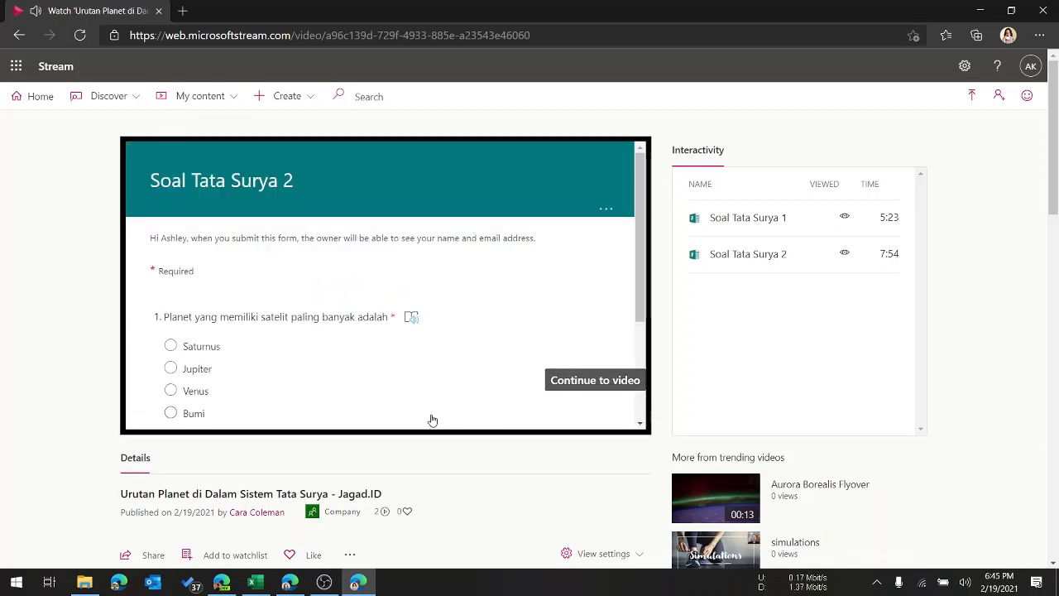
{"action": "scroll", "coordinate": [349, 402], "scroll_direction": "down", "scroll_amount": 2}
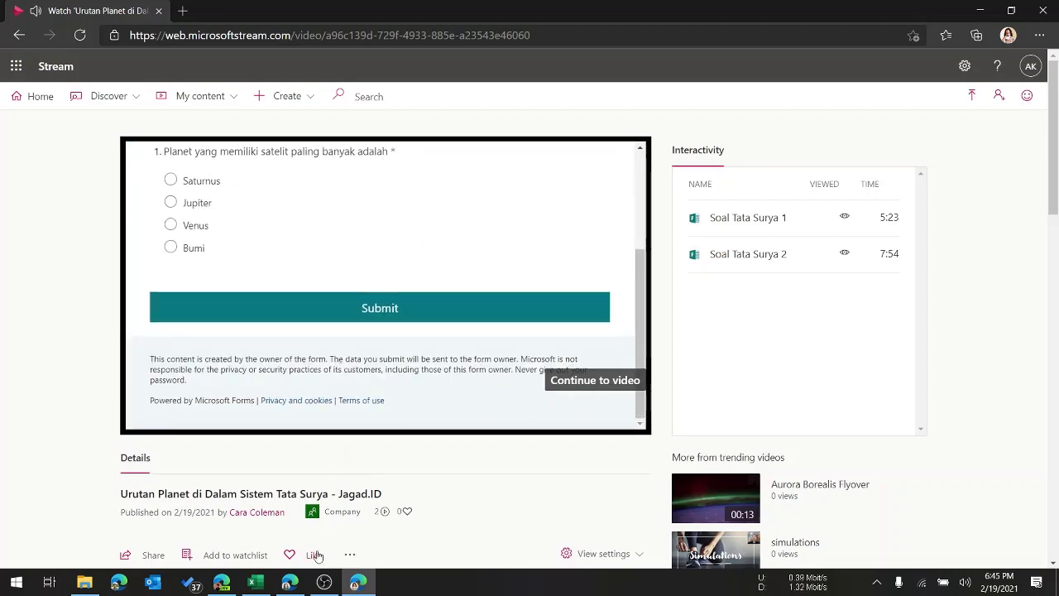
- Switch to the teacher's browser window and refresh the 28-day run history of Penilaian Quiz Tata Surya
{"action": "left_click", "coordinate": [289, 583]}
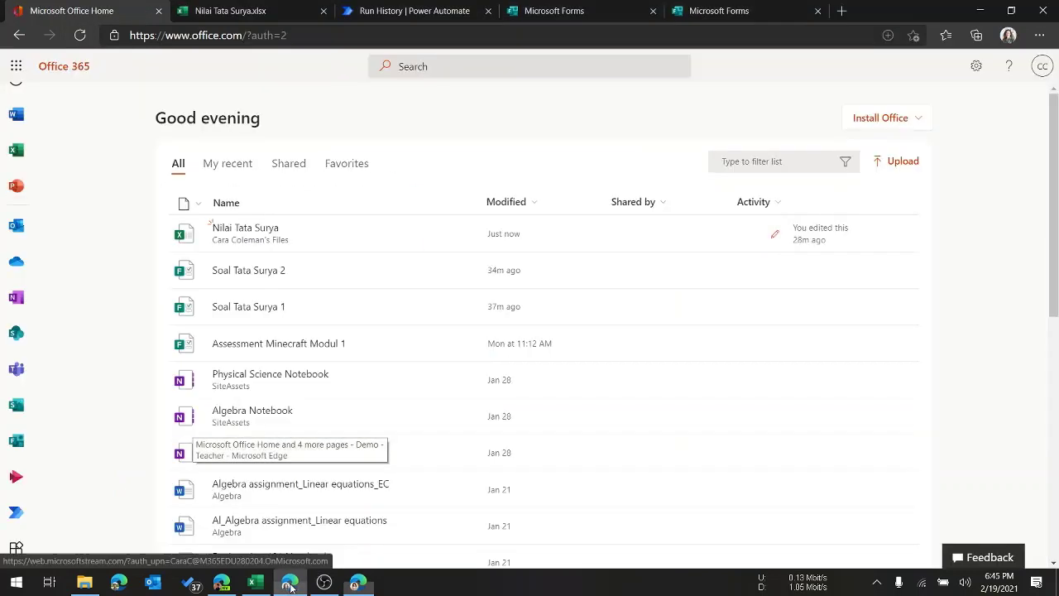
{"action": "left_click", "coordinate": [240, 10]}
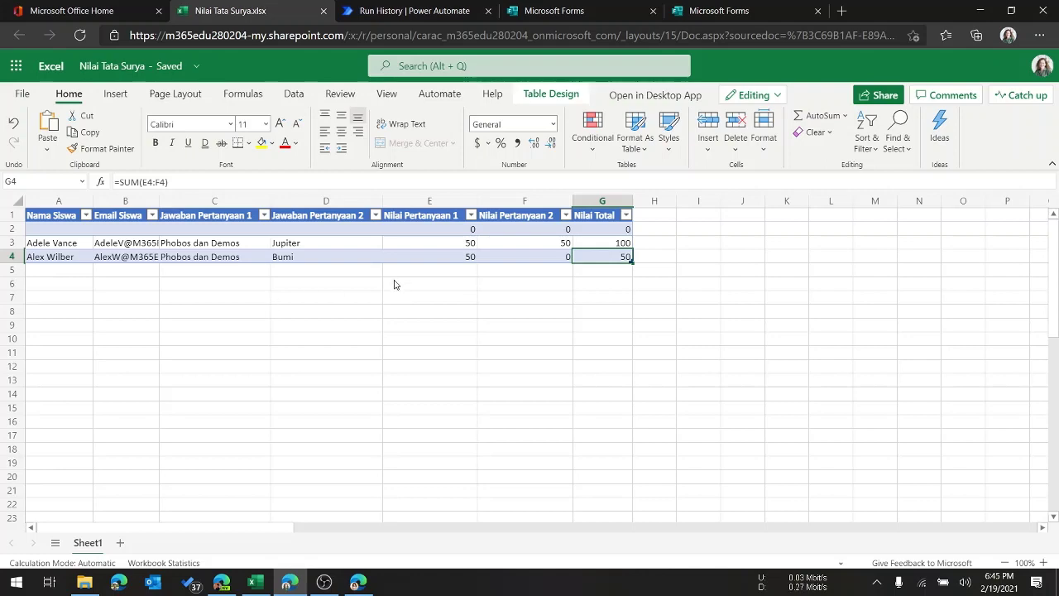
{"action": "left_click", "coordinate": [409, 12]}
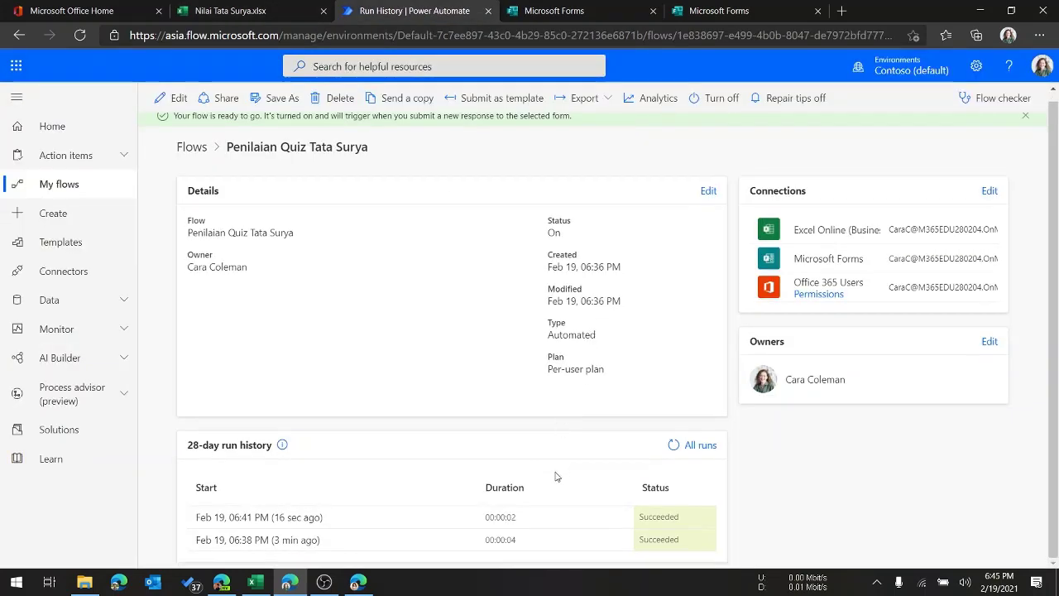
{"action": "left_click", "coordinate": [669, 448]}
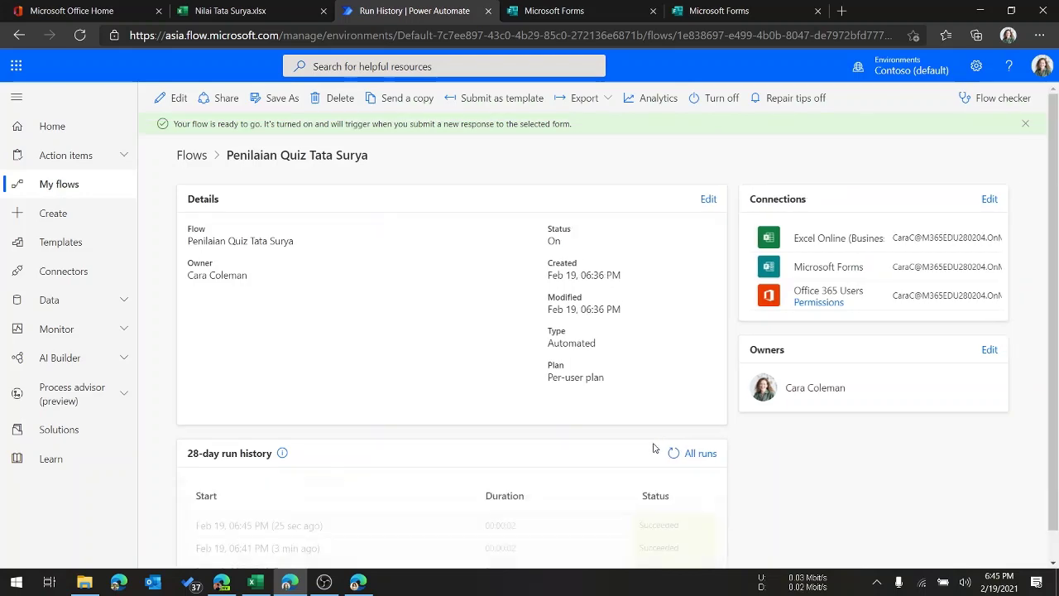
{"action": "scroll", "coordinate": [642, 451], "scroll_direction": "down", "scroll_amount": 1}
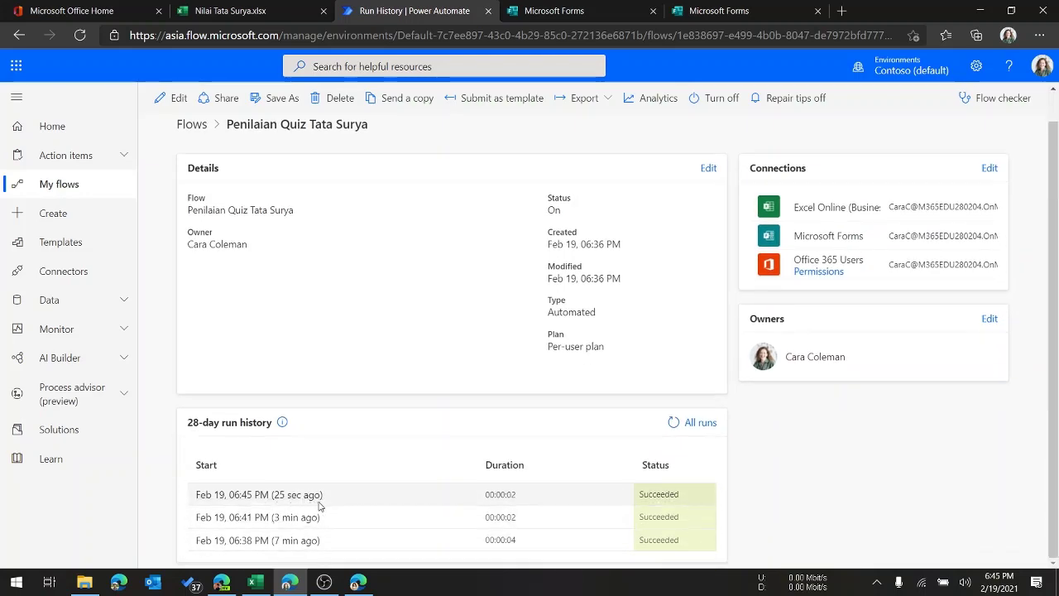
- Examine row 5 of Nilai Tata Surya.xlsx, checking the third student's answers, scores and Nilai Total
{"action": "left_click", "coordinate": [218, 6]}
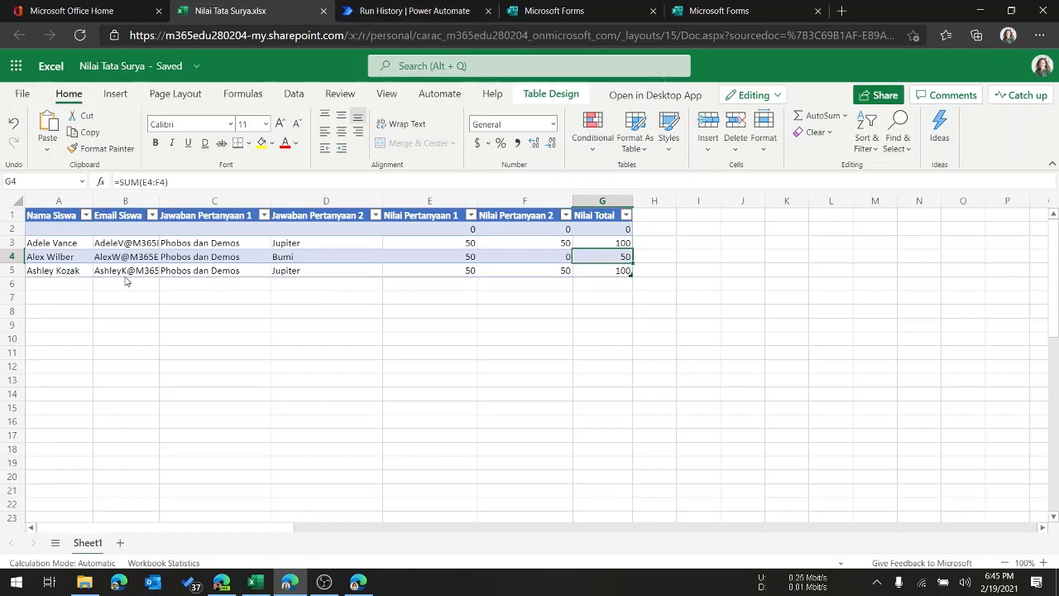
{"action": "left_click_drag", "start_coordinate": [61, 275], "coordinate": [593, 272]}
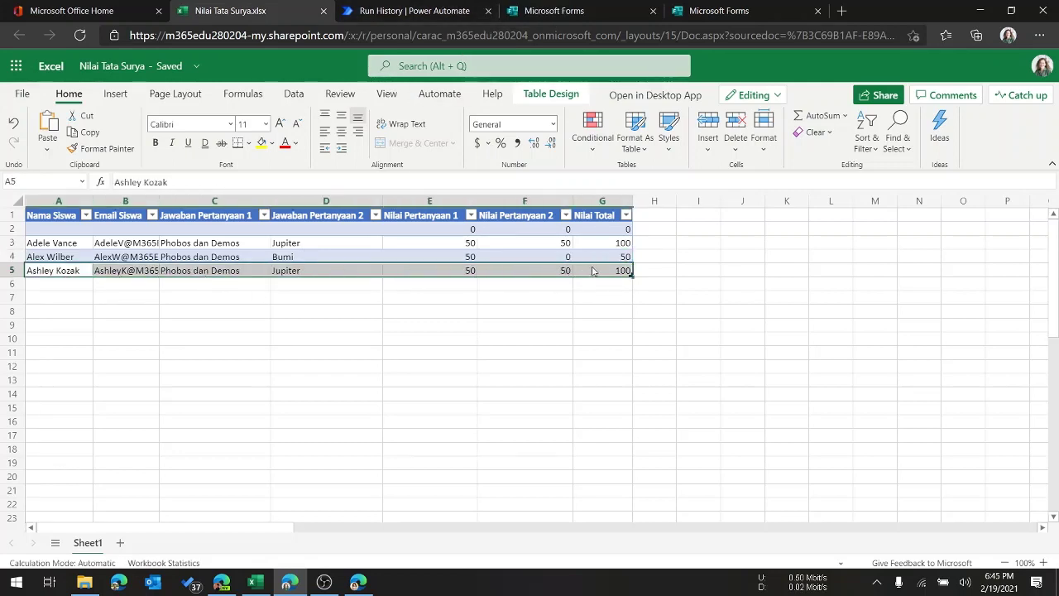
{"action": "left_click", "coordinate": [432, 276]}
{"action": "left_click", "coordinate": [217, 273]}
{"action": "left_click", "coordinate": [356, 276]}
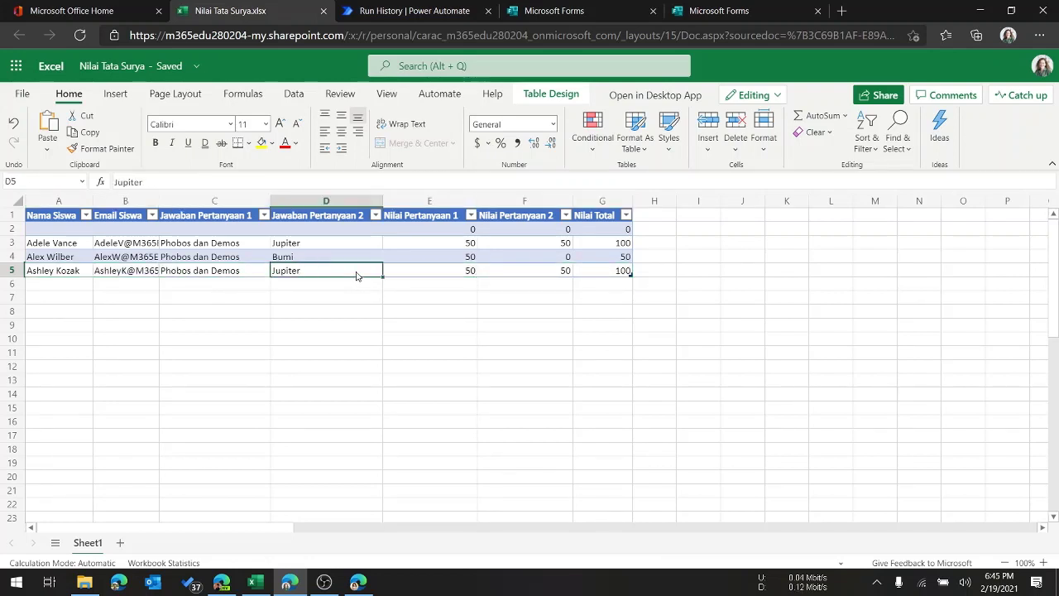
{"action": "left_click", "coordinate": [527, 274]}
{"action": "left_click", "coordinate": [617, 273]}
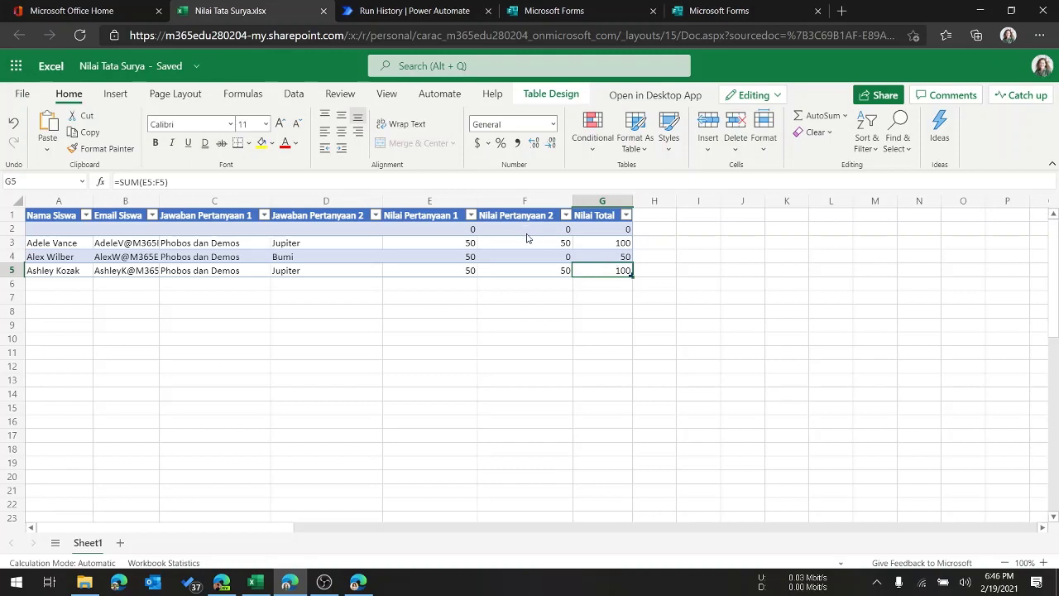
- Open Penilaian Quiz Tata Surya for editing to review its actions, and check the Nama Siswa and Email Siswa entries in rows 3 to 5
{"action": "left_click", "coordinate": [414, 10]}
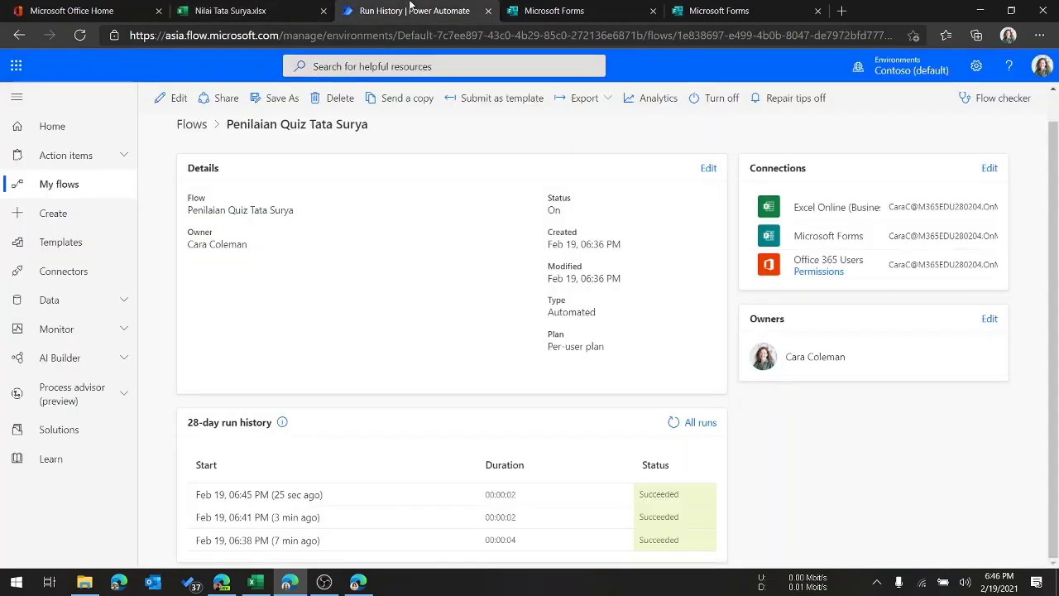
{"action": "left_click", "coordinate": [172, 98]}
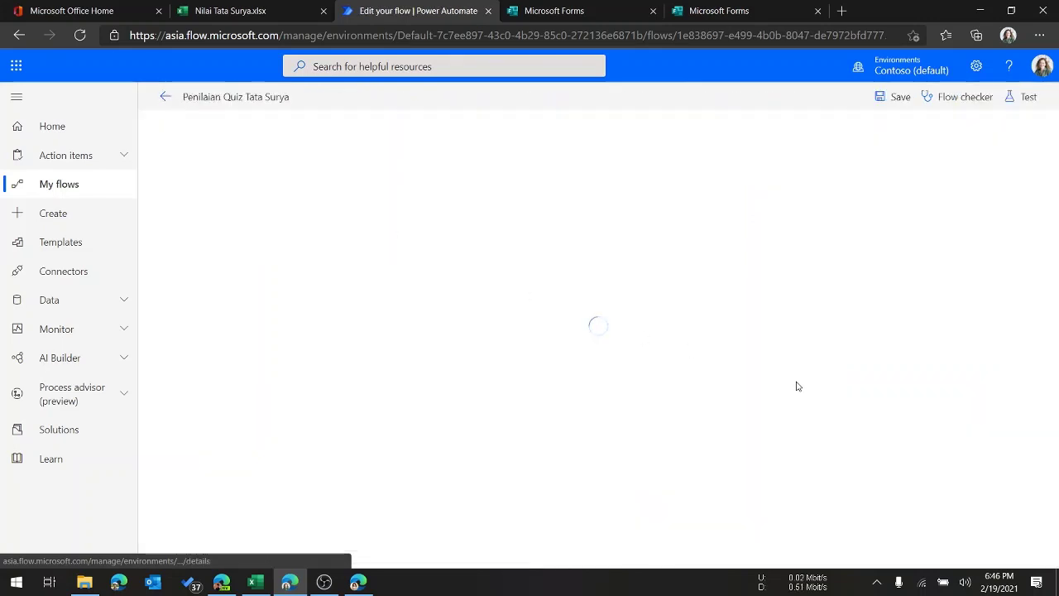
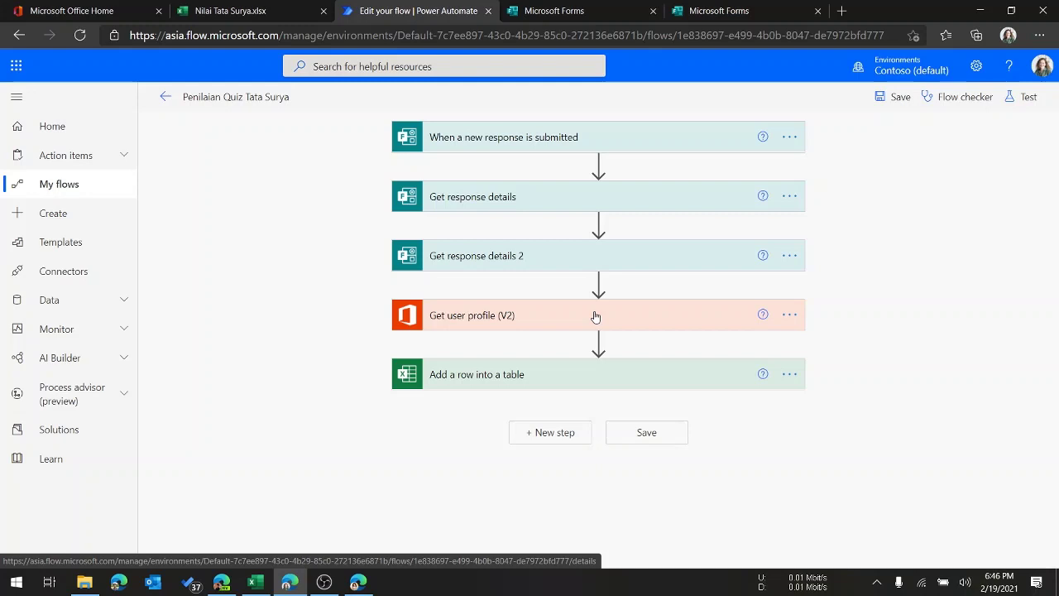
{"action": "left_click", "coordinate": [230, 10]}
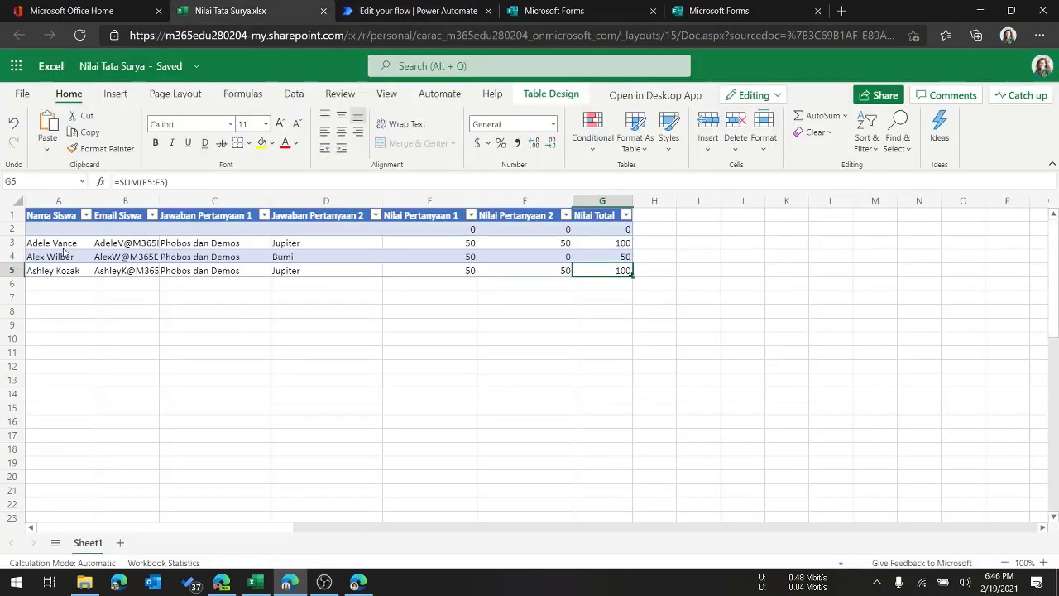
{"action": "left_click_drag", "start_coordinate": [63, 249], "coordinate": [63, 276]}
{"action": "left_click_drag", "start_coordinate": [125, 245], "coordinate": [130, 274]}
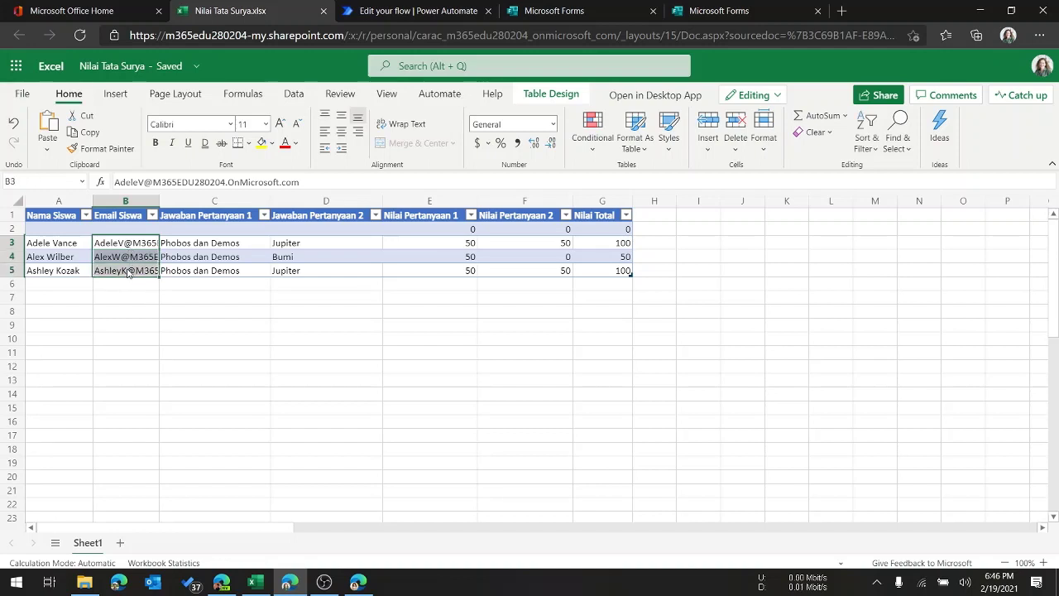
{"action": "left_click_drag", "start_coordinate": [57, 249], "coordinate": [58, 264]}
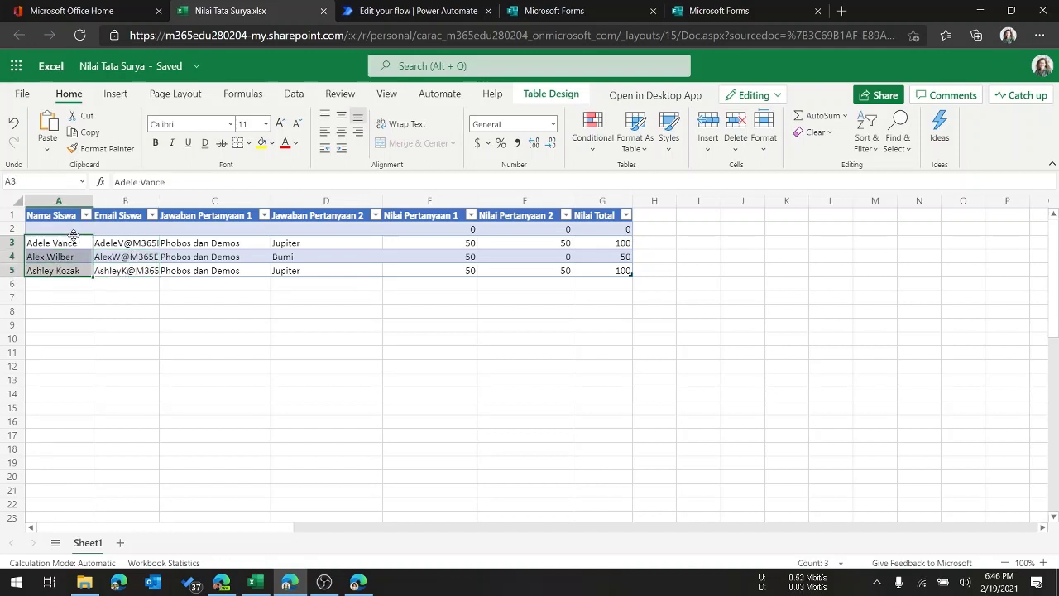
- Review the flow's Add a row into a table action against the next empty row, A6:G6, in Nilai Tata Surya.xlsx
{"action": "left_click", "coordinate": [428, 9]}
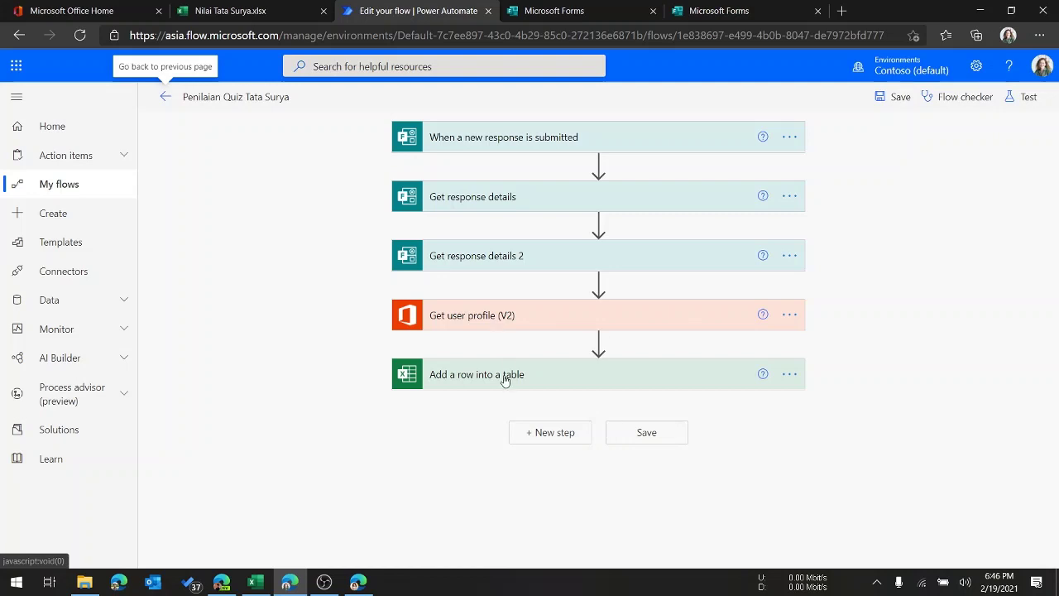
{"action": "left_click", "coordinate": [242, 10]}
{"action": "left_click", "coordinate": [163, 284]}
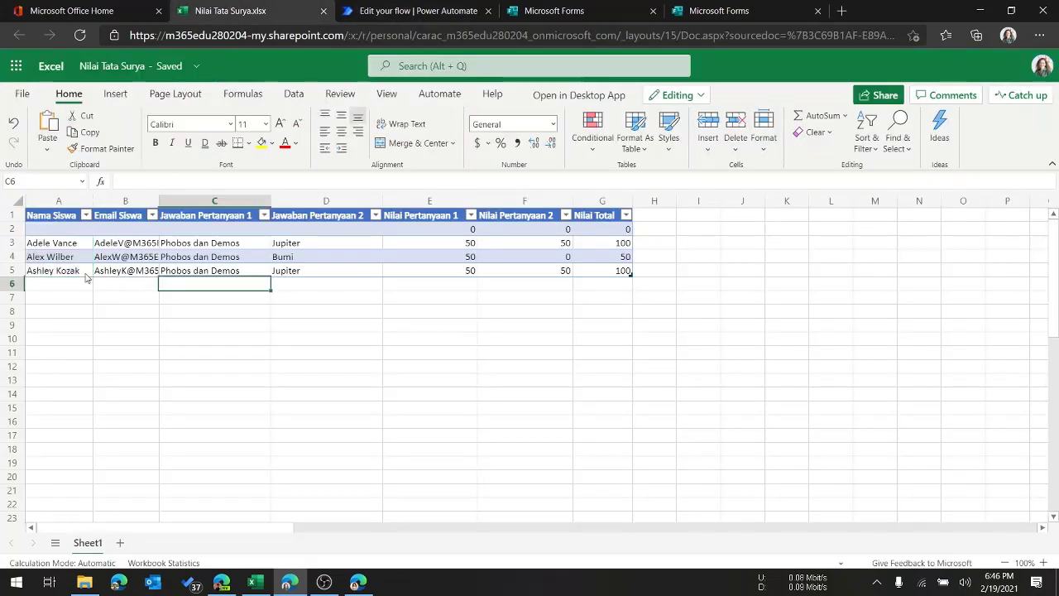
{"action": "left_click_drag", "start_coordinate": [52, 283], "coordinate": [602, 285]}
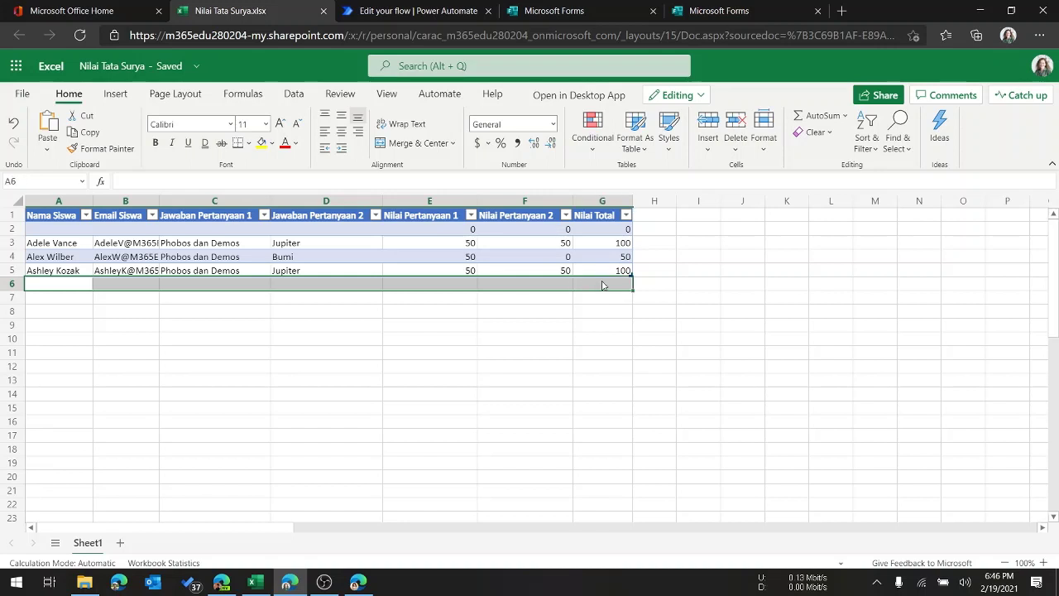
- Compare the flow's action sequence with the empty row A6:G6 and the third student's Nilai Total in G5 of Nilai Tata Surya.xlsx
{"action": "left_click", "coordinate": [59, 289]}
{"action": "left_click_drag", "start_coordinate": [57, 289], "coordinate": [604, 289]}
{"action": "left_click", "coordinate": [418, 11]}
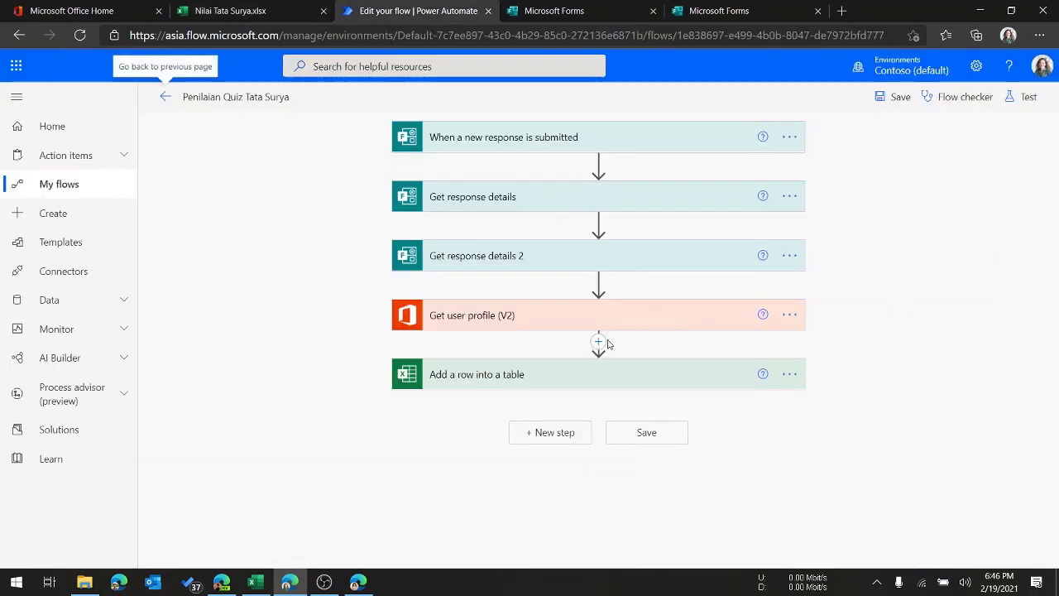
{"action": "left_click", "coordinate": [244, 8]}
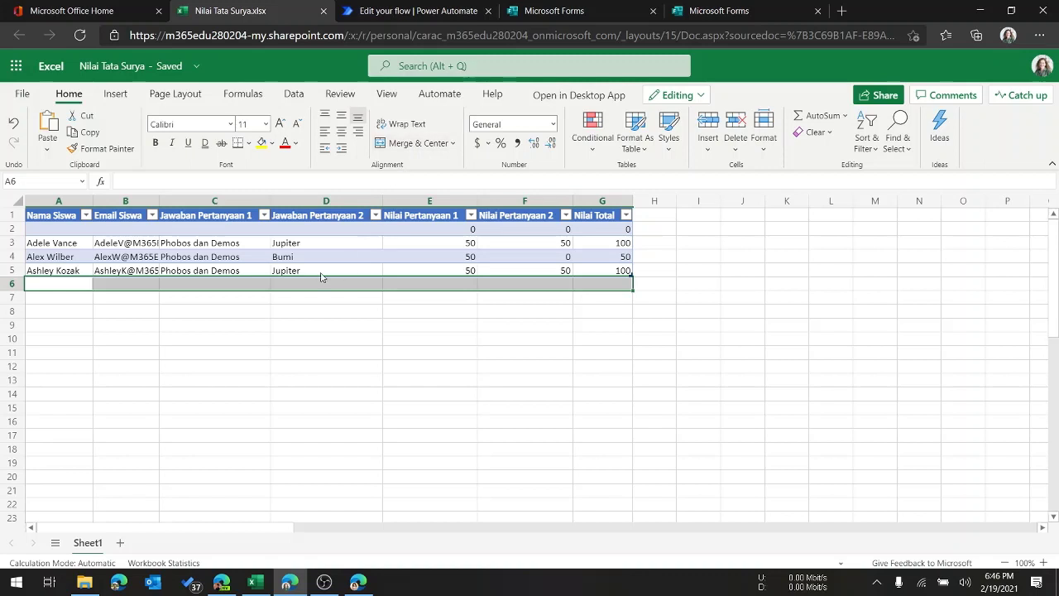
{"action": "left_click", "coordinate": [444, 8]}
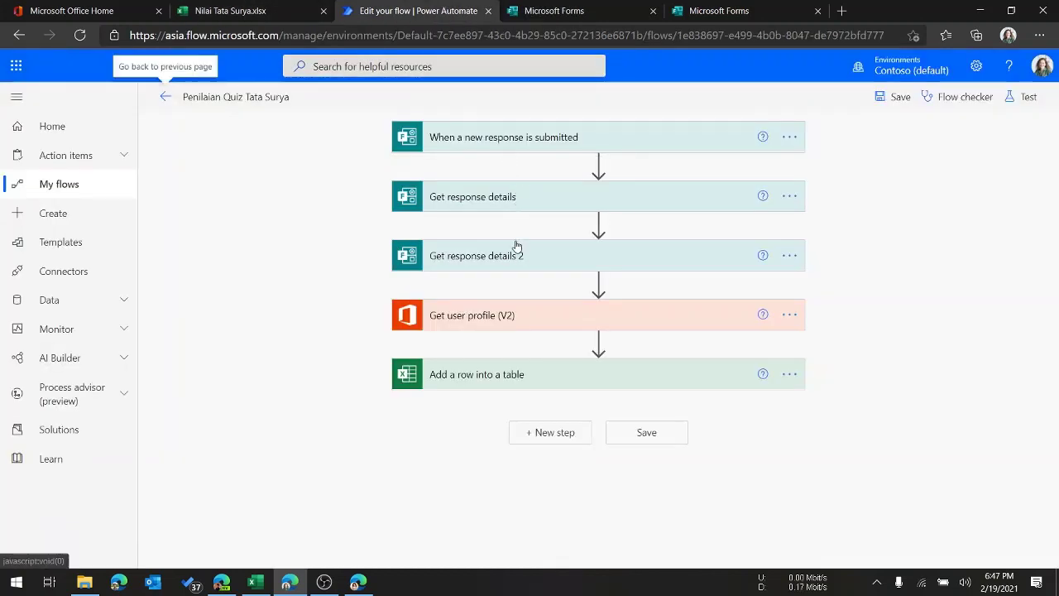
{"action": "mouse_move", "coordinate": [600, 342]}
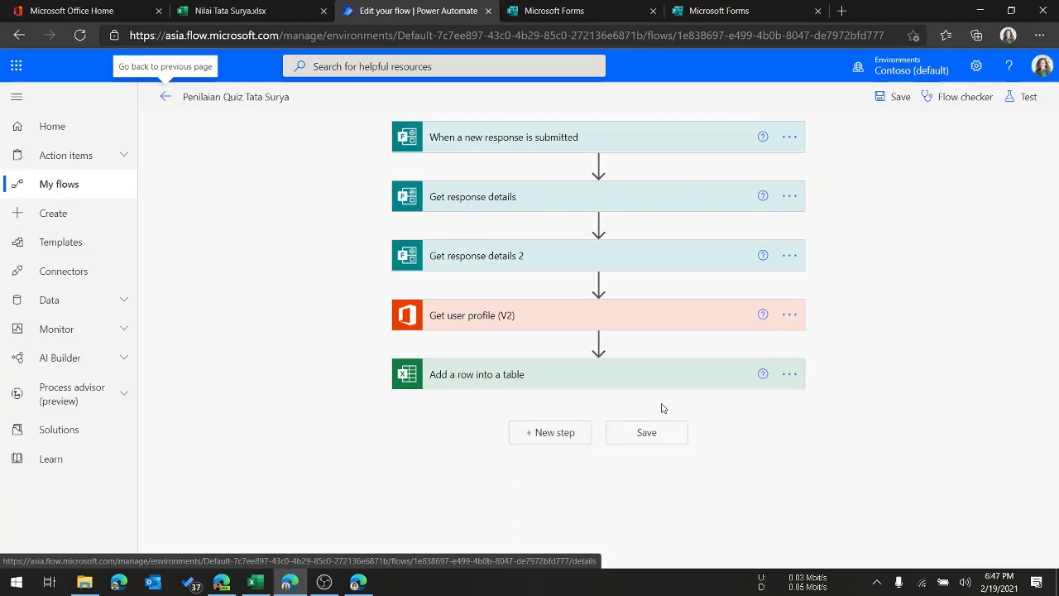
{"action": "left_click", "coordinate": [262, 10]}
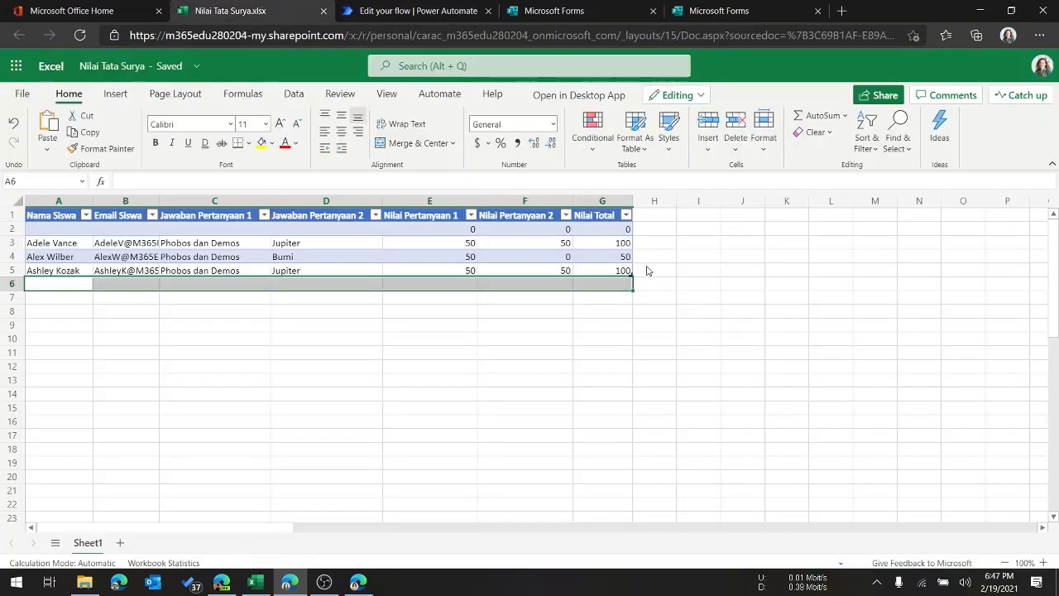
{"action": "left_click", "coordinate": [612, 273]}
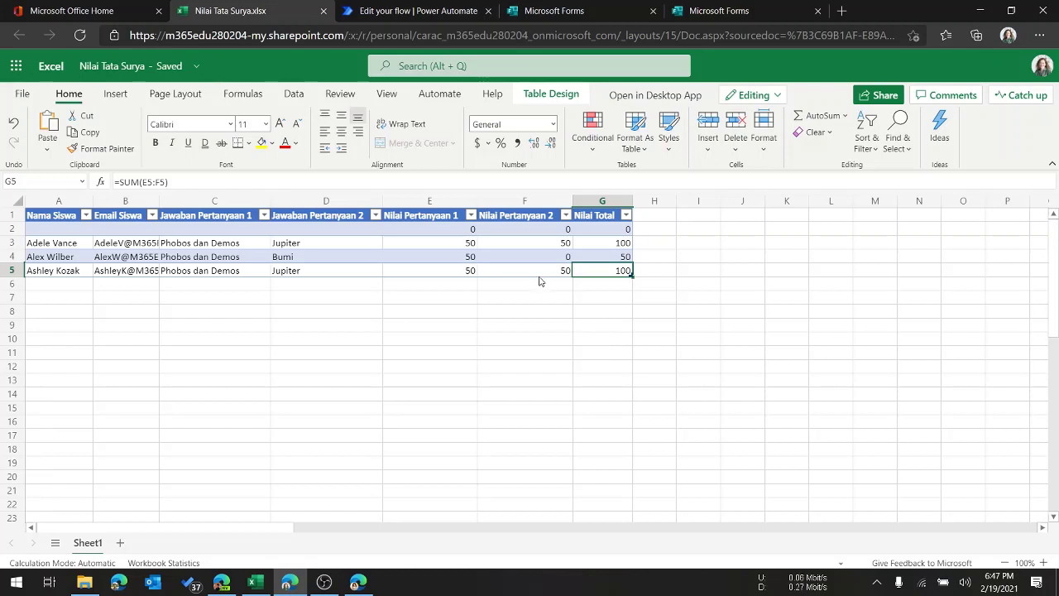
- Add an Excel Online (Business) Get a row action after Add a row into a table in Penilaian Quiz Tata Surya
{"action": "left_click", "coordinate": [431, 10]}
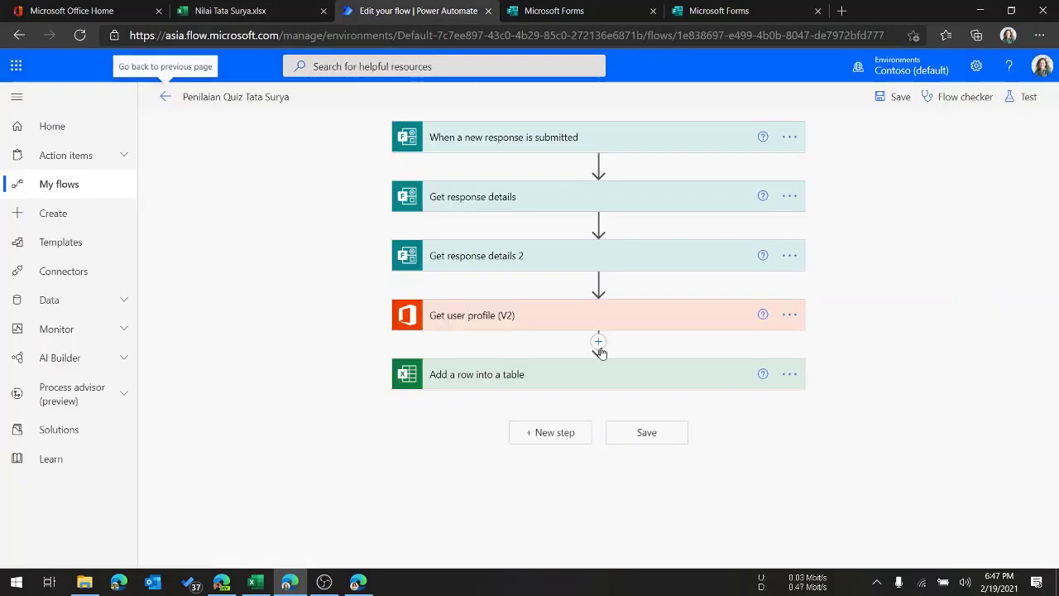
{"action": "left_click", "coordinate": [561, 433]}
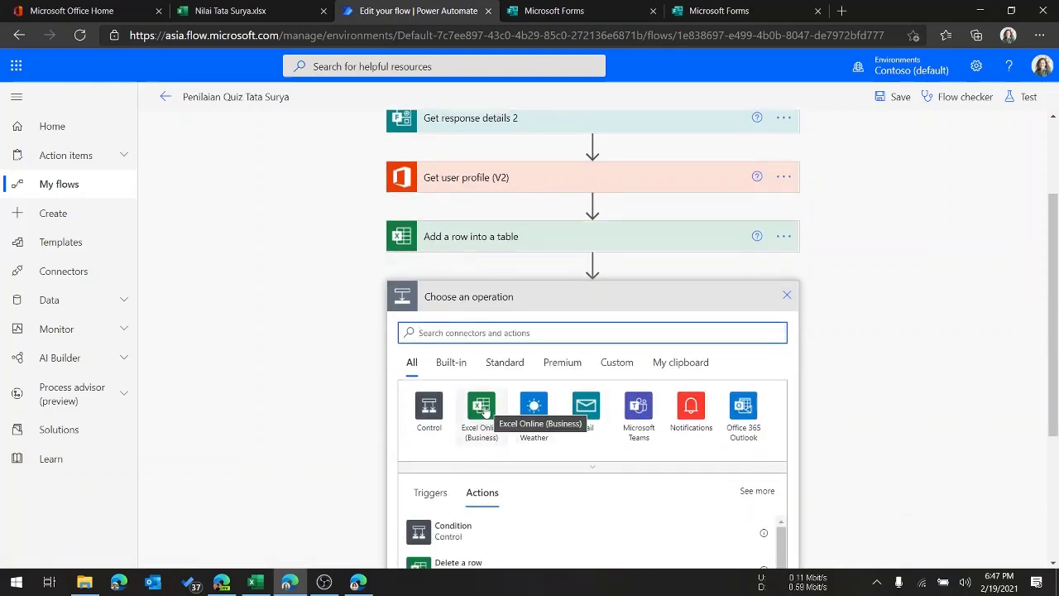
{"action": "left_click", "coordinate": [483, 414]}
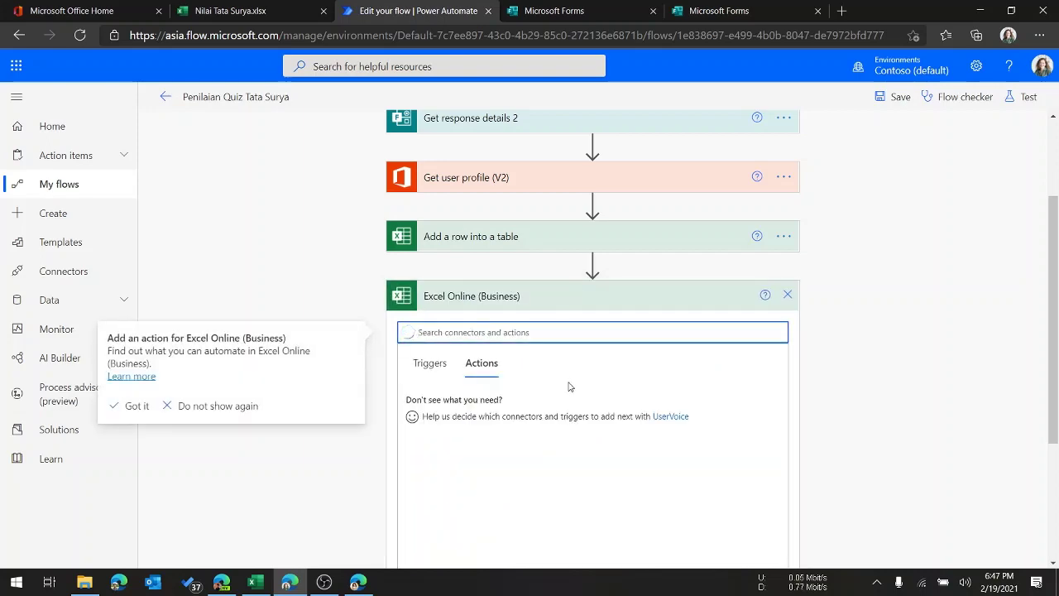
{"action": "scroll", "coordinate": [567, 400], "scroll_direction": "down", "scroll_amount": 3}
{"action": "scroll", "coordinate": [553, 371], "scroll_direction": "up", "scroll_amount": 1}
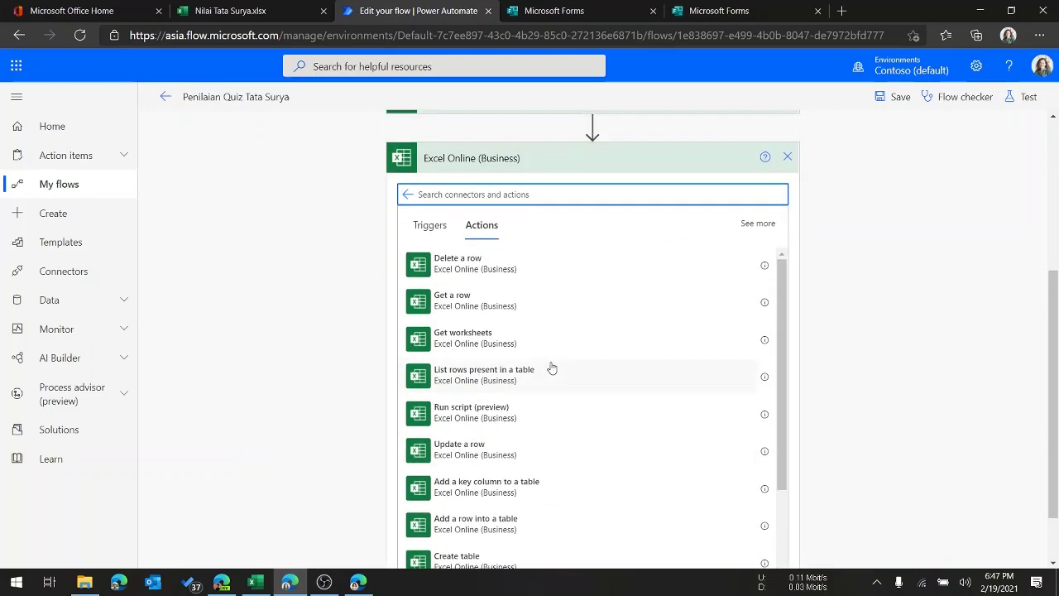
{"action": "scroll", "coordinate": [552, 367], "scroll_direction": "down", "scroll_amount": 1}
{"action": "scroll", "coordinate": [579, 394], "scroll_direction": "down", "scroll_amount": 1}
{"action": "scroll", "coordinate": [893, 410], "scroll_direction": "down", "scroll_amount": 1}
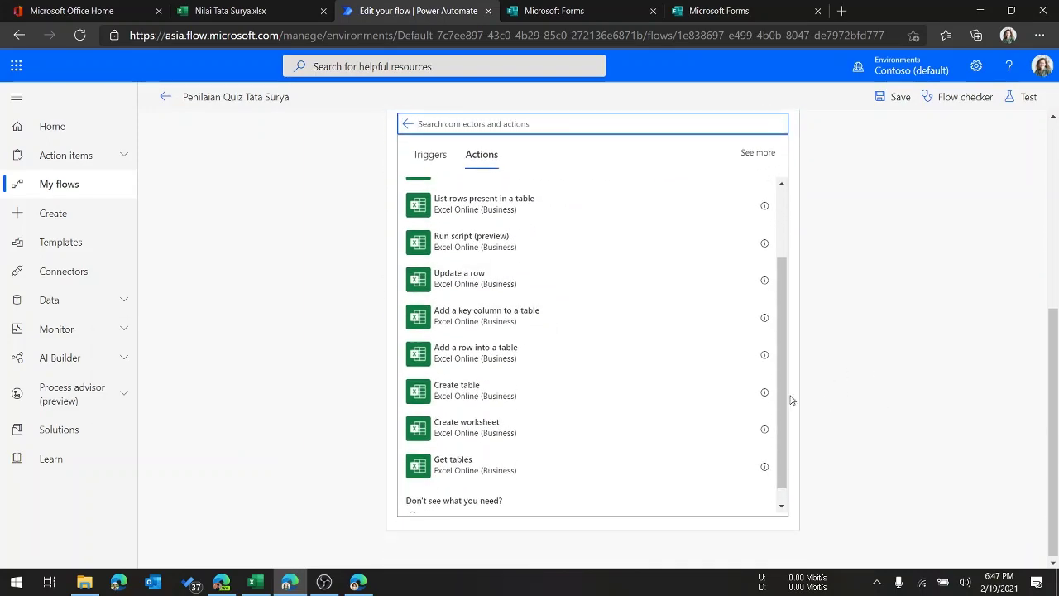
{"action": "scroll", "coordinate": [620, 402], "scroll_direction": "down", "scroll_amount": 1}
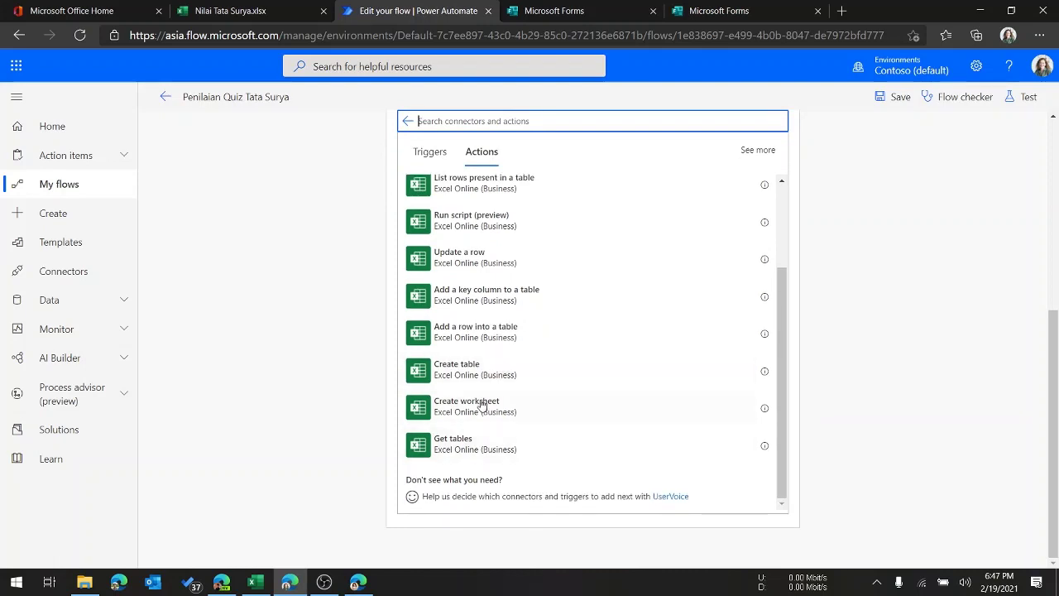
{"action": "scroll", "coordinate": [480, 377], "scroll_direction": "up", "scroll_amount": 1}
{"action": "scroll", "coordinate": [492, 331], "scroll_direction": "up", "scroll_amount": 1}
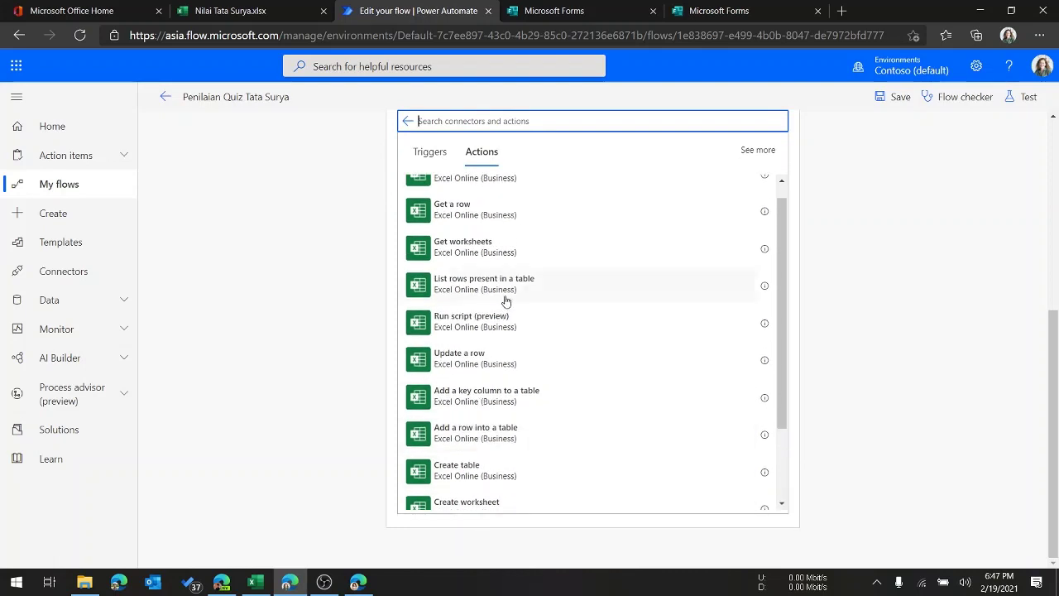
{"action": "scroll", "coordinate": [502, 300], "scroll_direction": "up", "scroll_amount": 1}
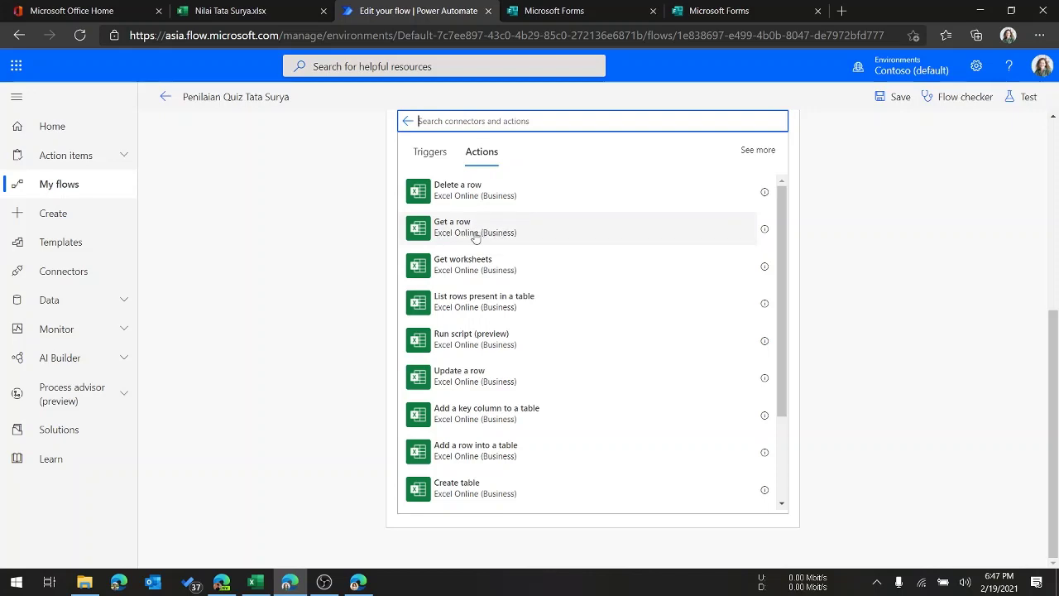
{"action": "scroll", "coordinate": [472, 237], "scroll_direction": "up", "scroll_amount": 1}
{"action": "left_click", "coordinate": [480, 300]}
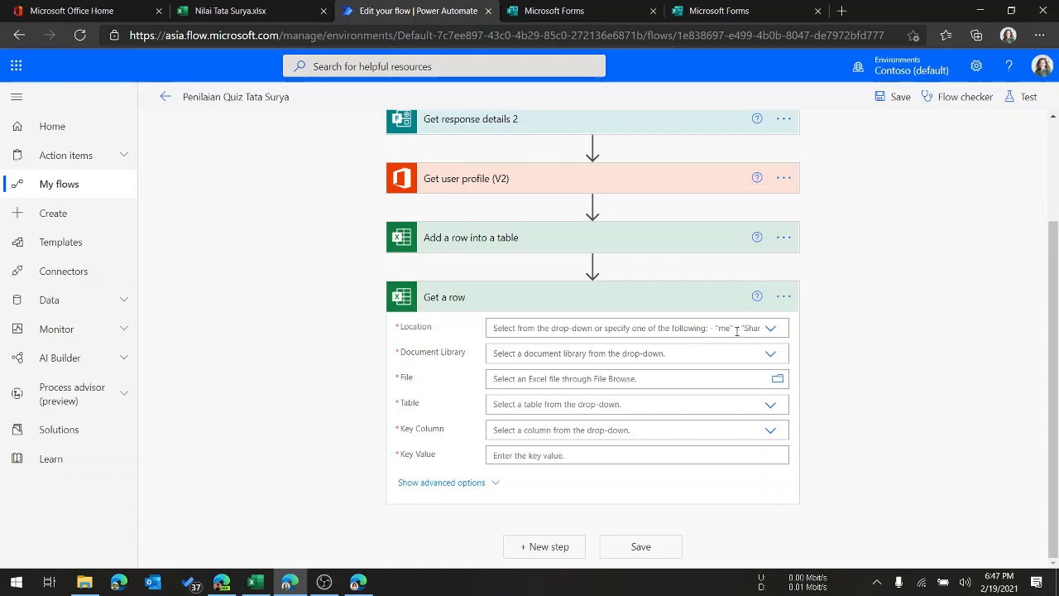
- Point the Get a row action to /Science/Nilai Tata Surya.xlsx in the OneDrive library of OneDrive for Business
{"action": "left_click", "coordinate": [770, 330]}
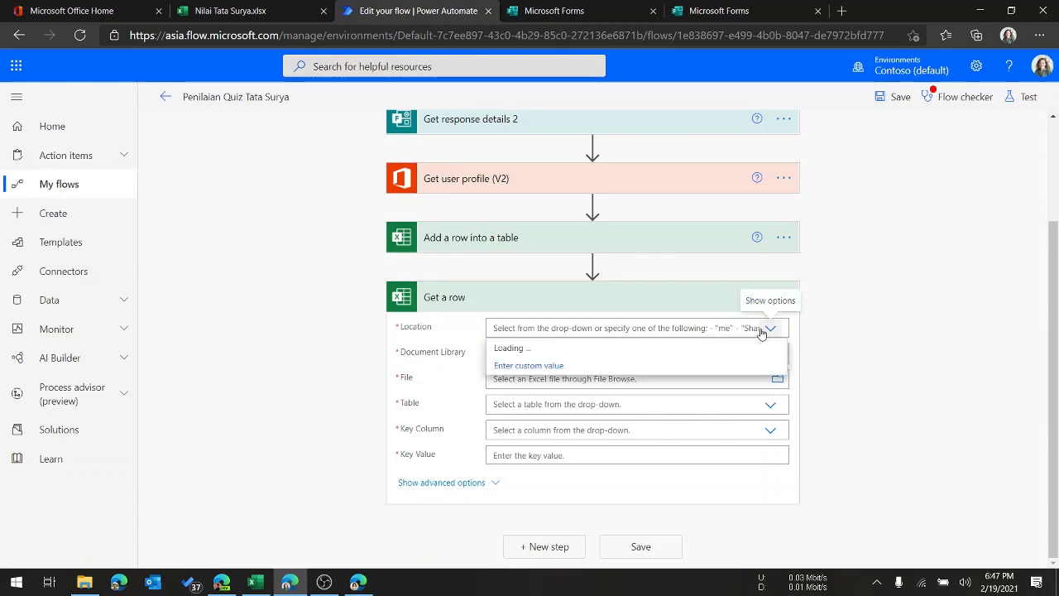
{"action": "left_click", "coordinate": [605, 348]}
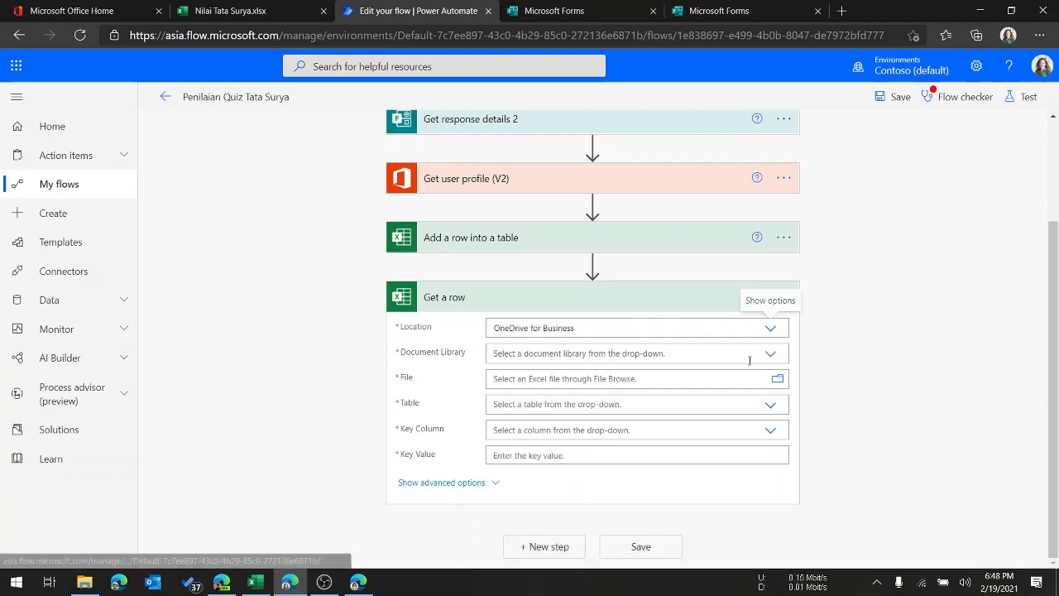
{"action": "left_click", "coordinate": [769, 353]}
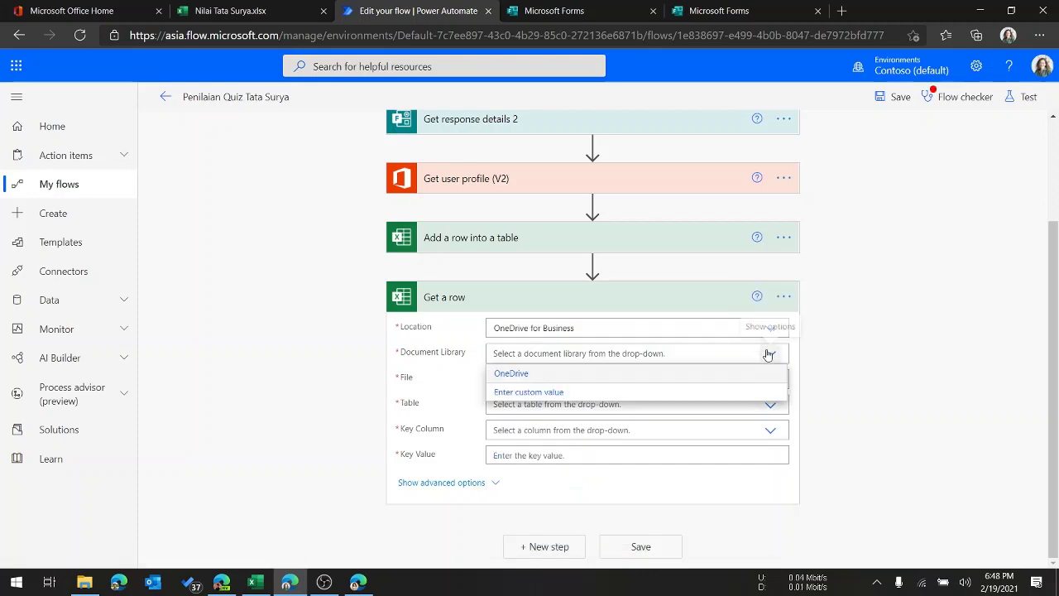
{"action": "left_click", "coordinate": [625, 374]}
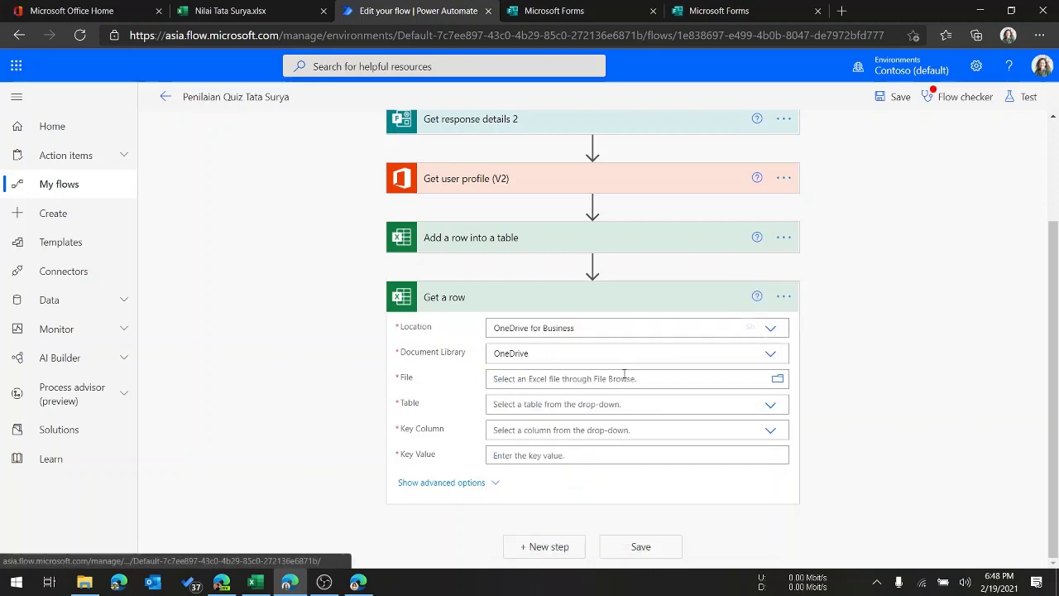
{"action": "left_click", "coordinate": [781, 380]}
{"action": "left_click", "coordinate": [957, 456]}
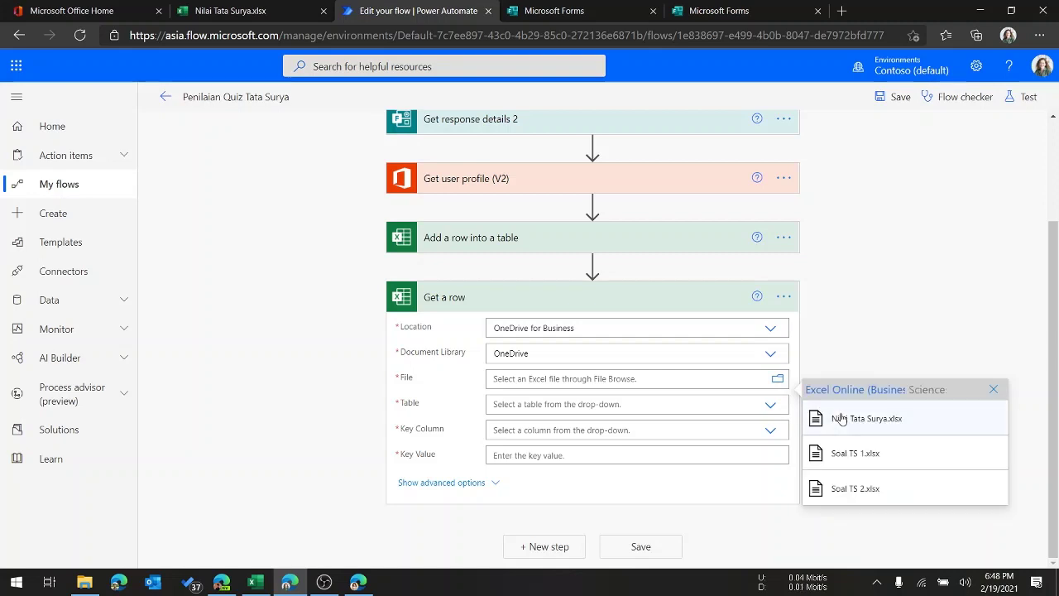
{"action": "left_click", "coordinate": [840, 419]}
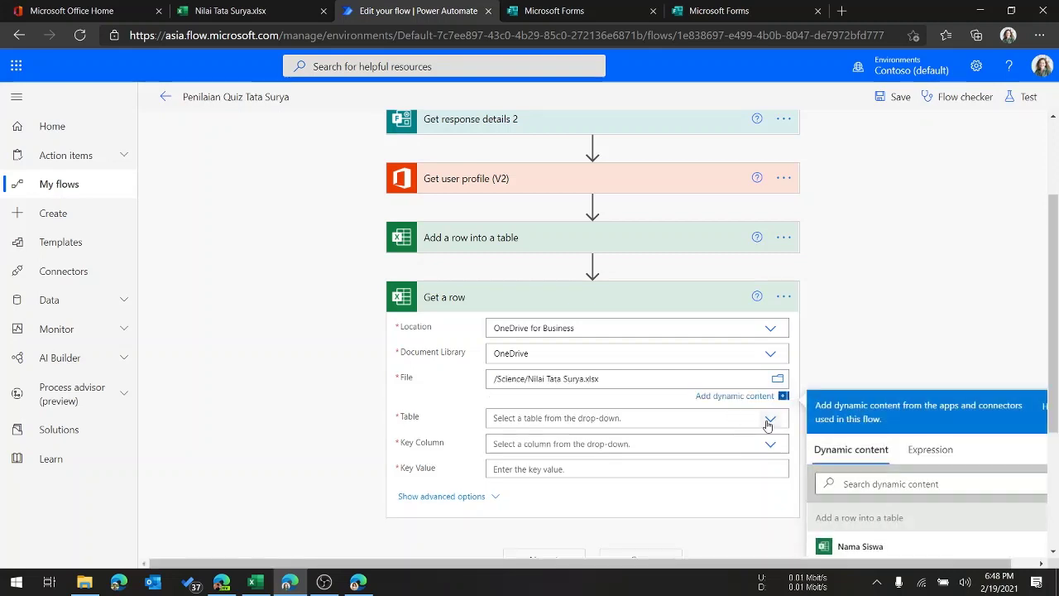
- Set the Get a row action's table to Table1 and its key column to Nilai Total
{"action": "left_click", "coordinate": [768, 424]}
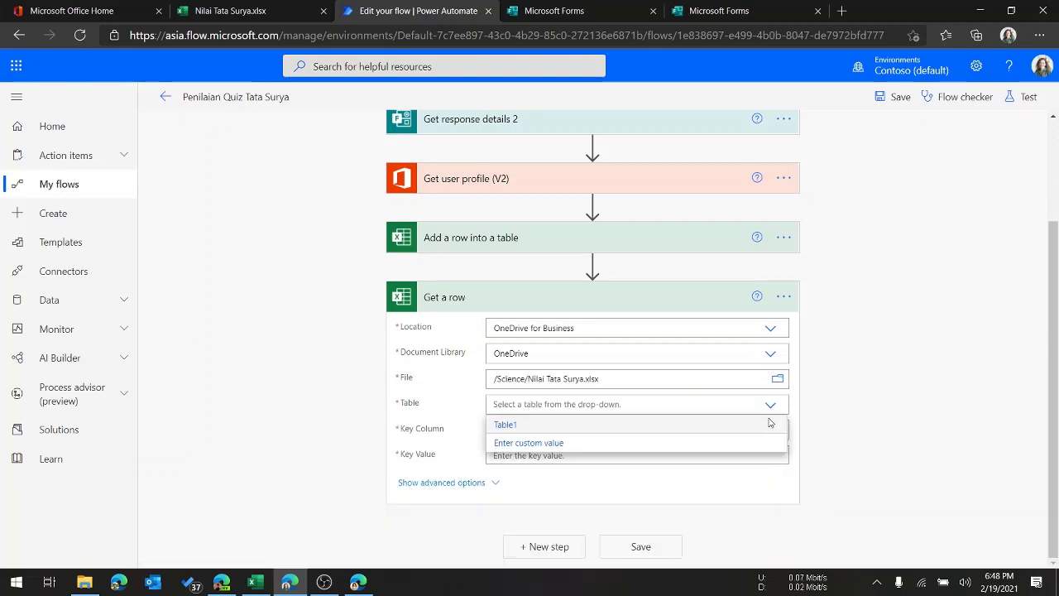
{"action": "left_click", "coordinate": [675, 424]}
{"action": "left_click", "coordinate": [772, 433]}
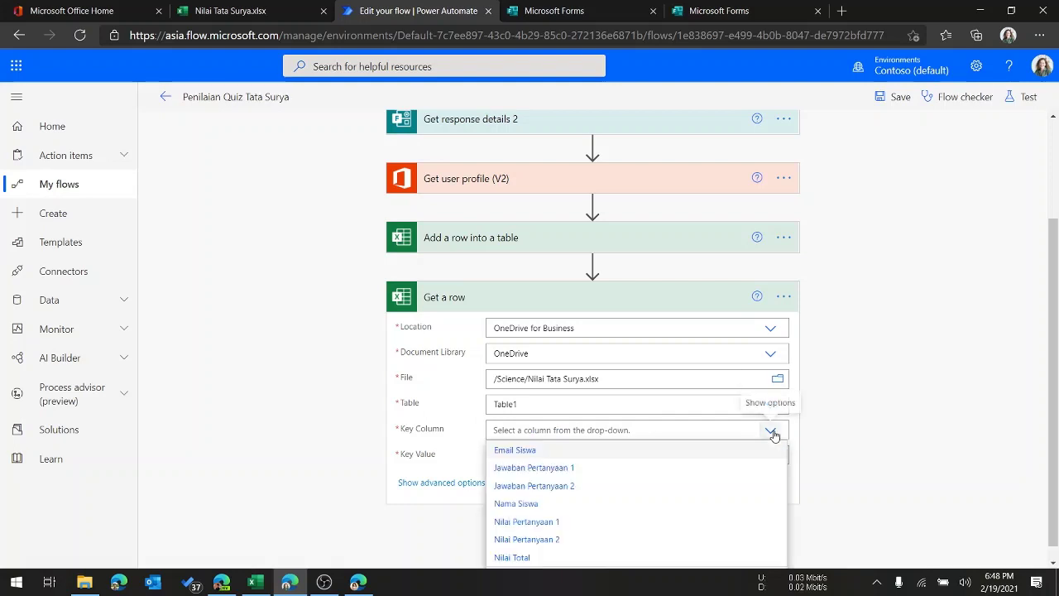
{"action": "scroll", "coordinate": [594, 496], "scroll_direction": "down", "scroll_amount": 1}
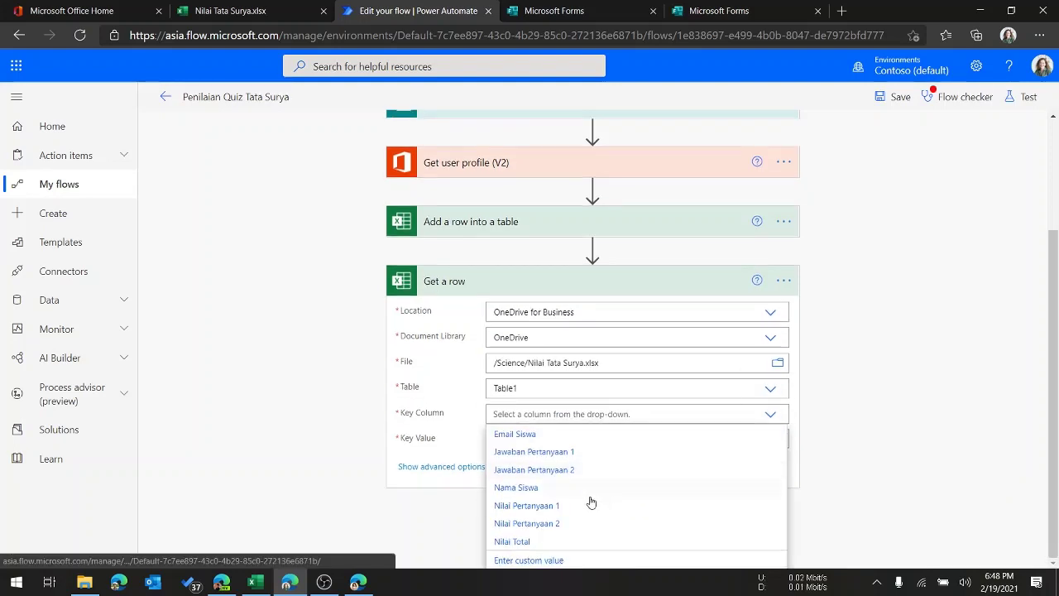
{"action": "left_click", "coordinate": [555, 543]}
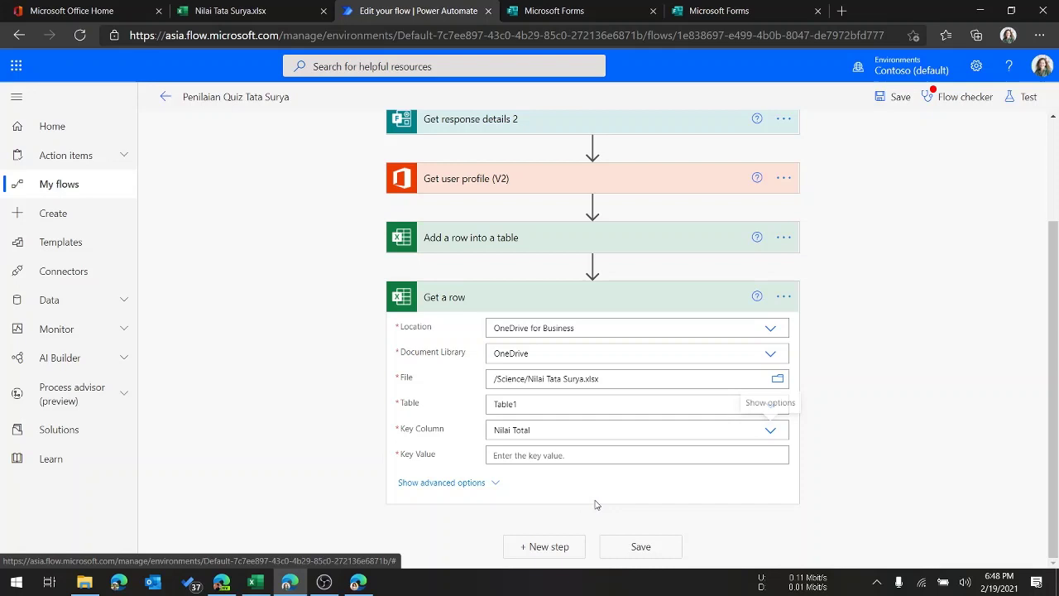
- Check the columns in Nilai Tata Surya.xlsx and the Get response details action to decide on a key value for Get a row
{"action": "left_click", "coordinate": [648, 456]}
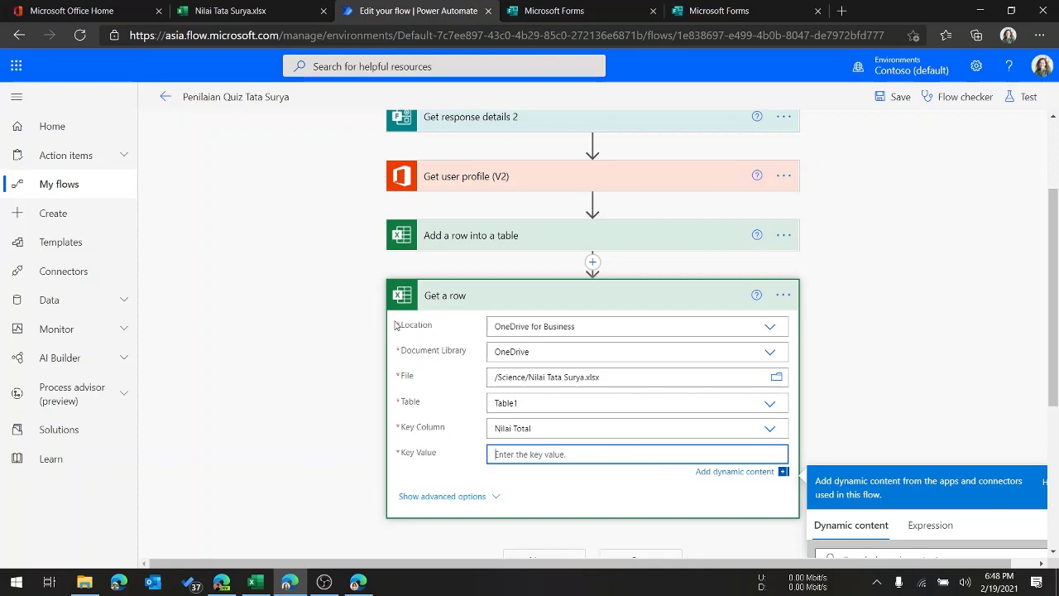
{"action": "left_click", "coordinate": [206, 10]}
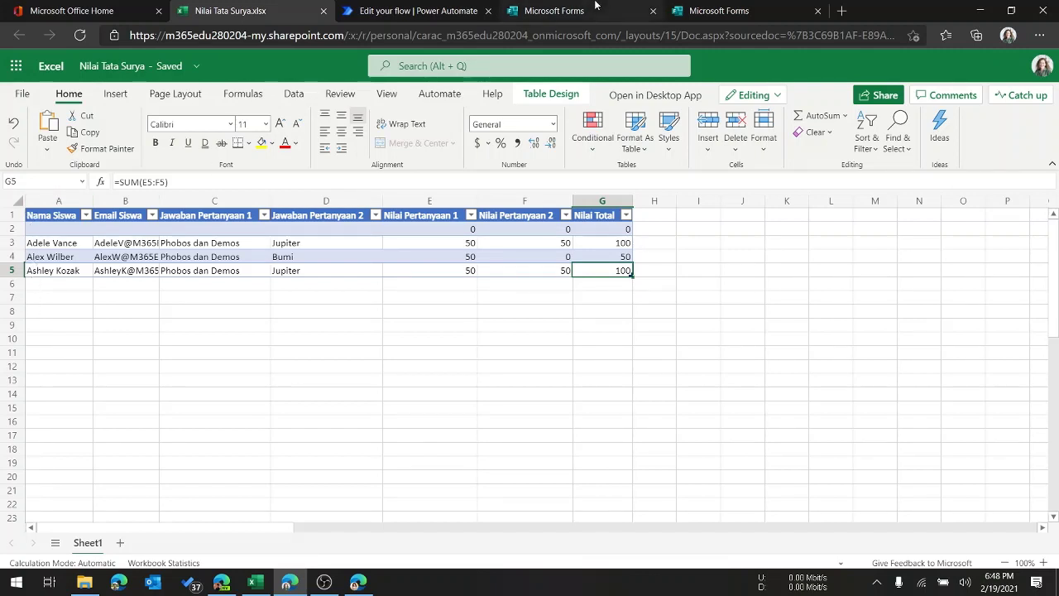
{"action": "left_click", "coordinate": [480, 10]}
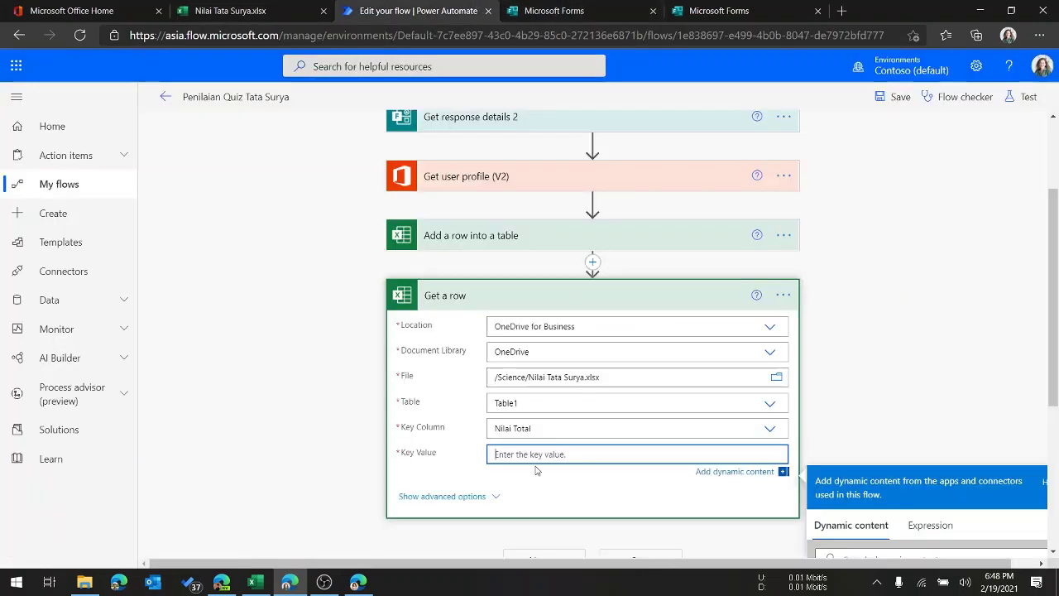
{"action": "scroll", "coordinate": [242, 283], "scroll_direction": "up", "scroll_amount": 2}
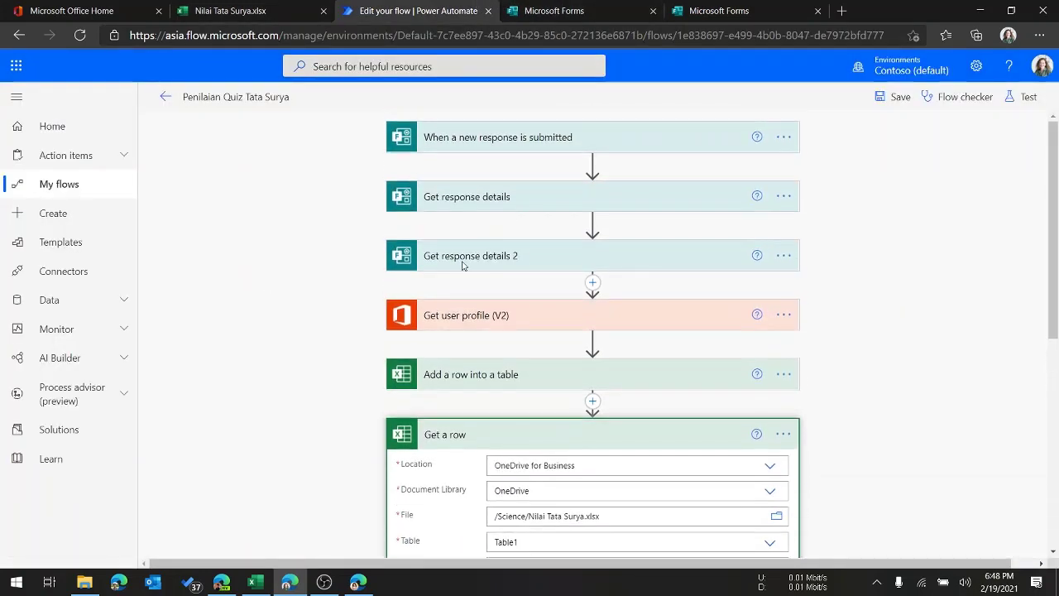
{"action": "left_click", "coordinate": [518, 200]}
{"action": "left_click", "coordinate": [508, 197]}
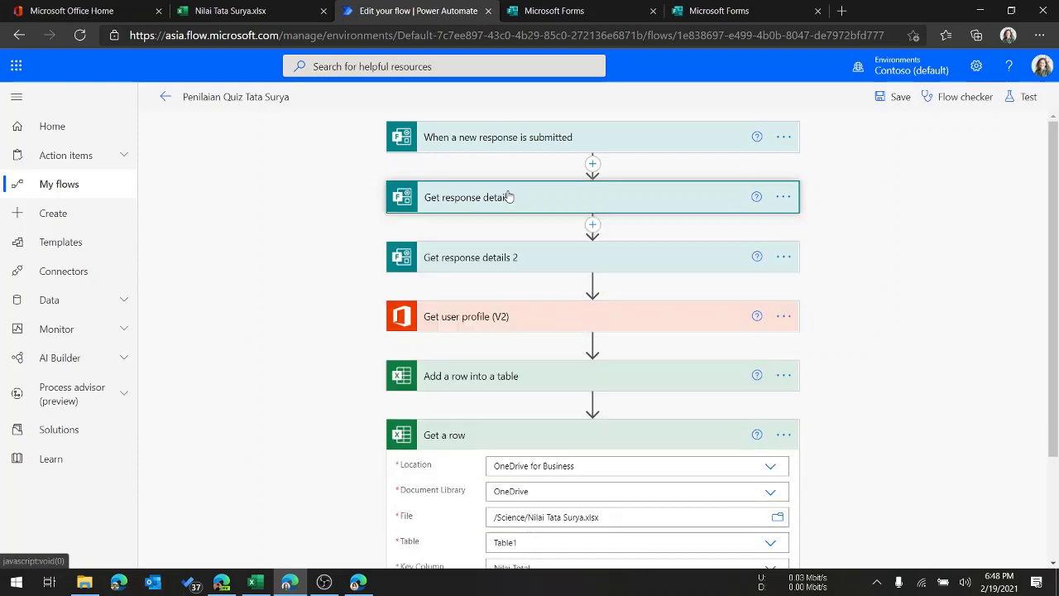
{"action": "scroll", "coordinate": [501, 428], "scroll_direction": "down", "scroll_amount": 1}
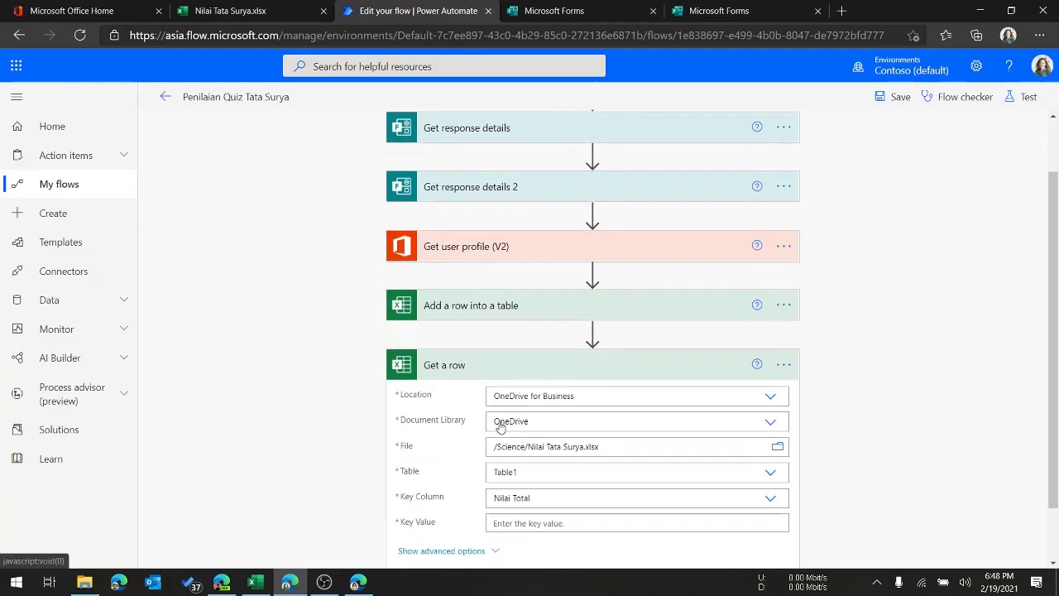
{"action": "left_click", "coordinate": [482, 130]}
{"action": "left_click", "coordinate": [483, 130]}
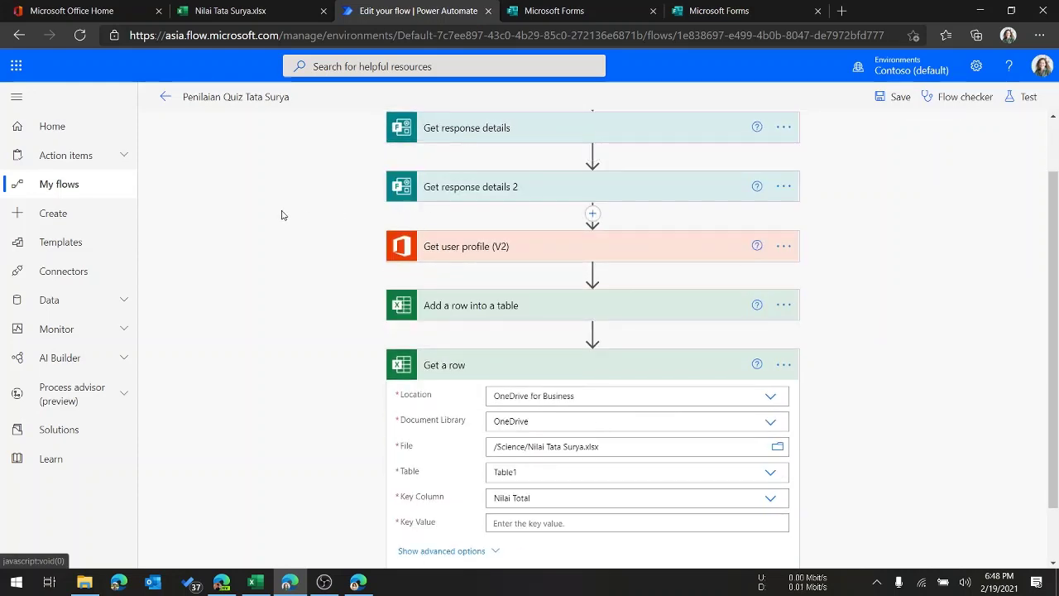
{"action": "scroll", "coordinate": [283, 245], "scroll_direction": "down", "scroll_amount": 1}
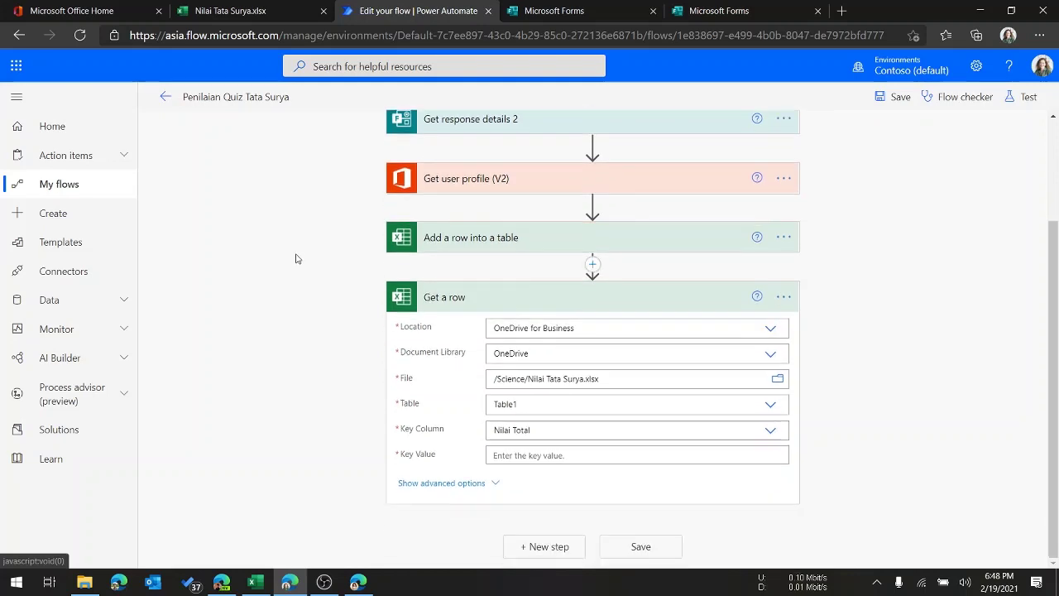
- Review the form and response ID set in Get response details and the dynamic content offered for the Get a row key value
{"action": "left_click", "coordinate": [584, 456]}
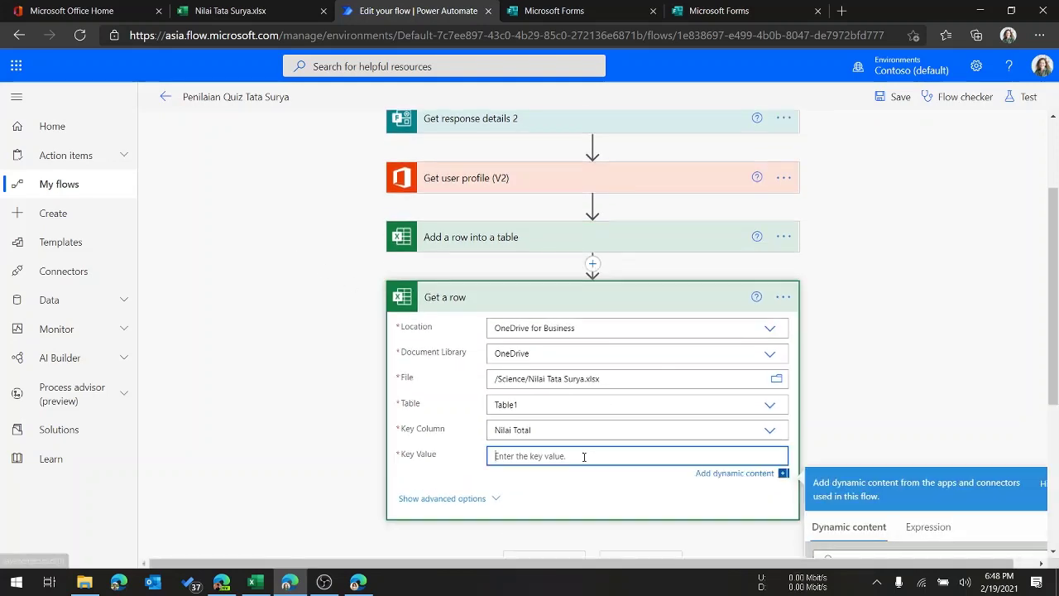
{"action": "scroll", "coordinate": [469, 253], "scroll_direction": "up", "scroll_amount": 2}
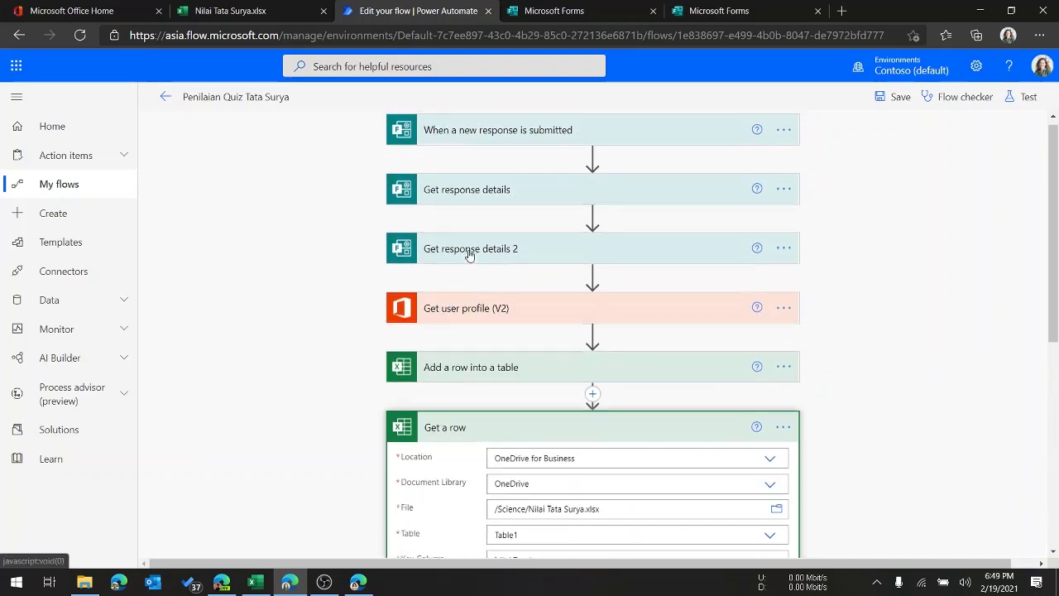
{"action": "left_click", "coordinate": [465, 197]}
{"action": "left_click", "coordinate": [465, 196]}
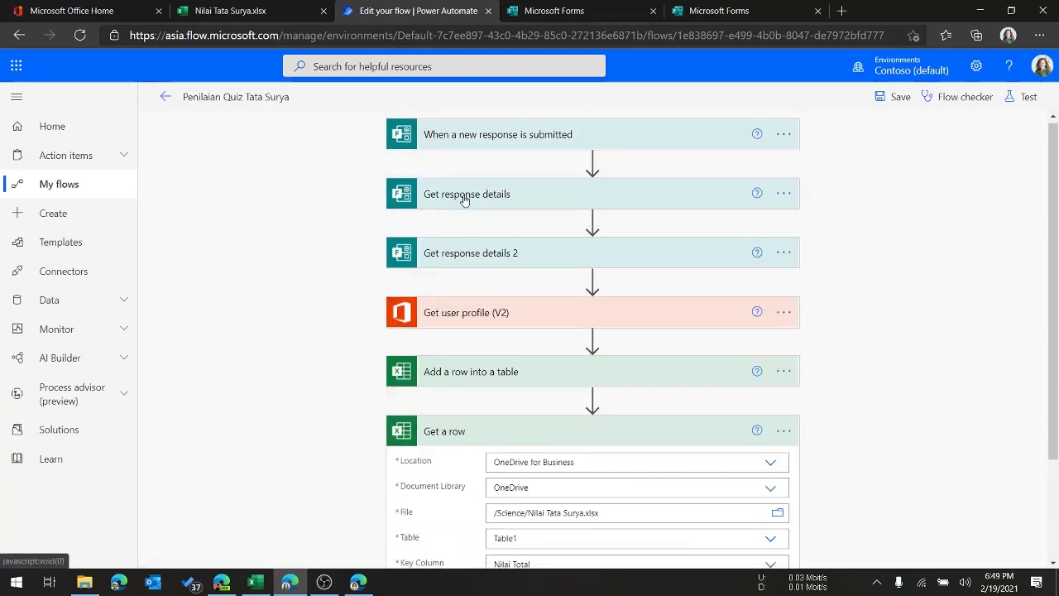
{"action": "scroll", "coordinate": [684, 456], "scroll_direction": "down", "scroll_amount": 3}
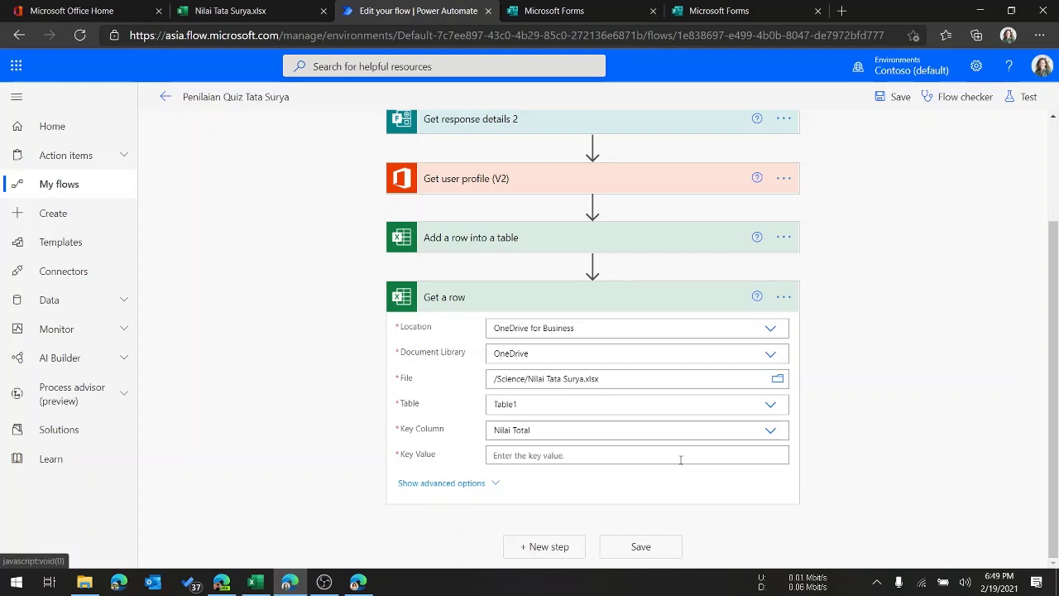
{"action": "left_click", "coordinate": [609, 453]}
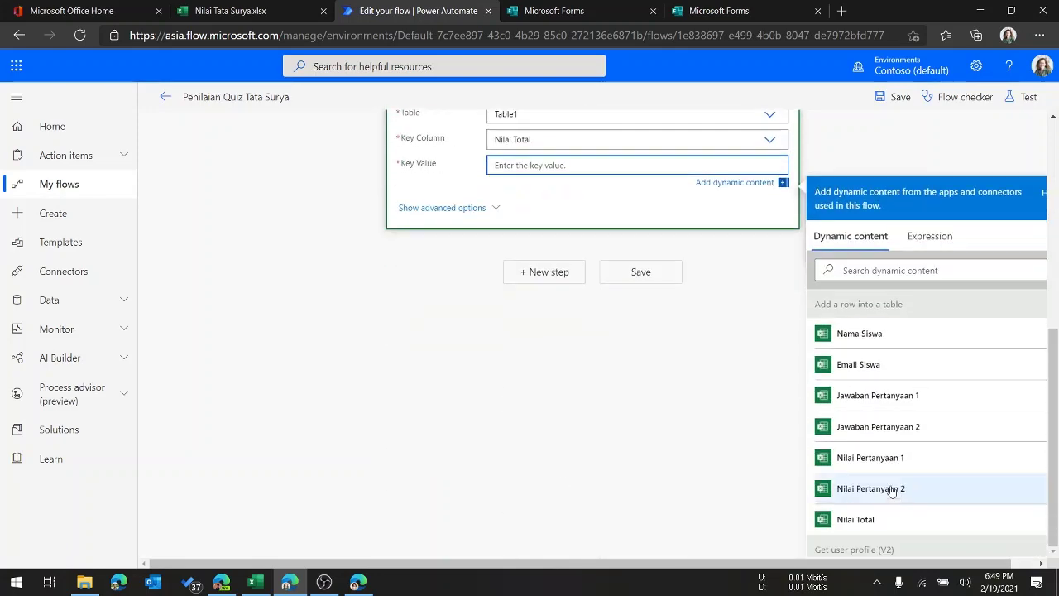
{"action": "scroll", "coordinate": [840, 397], "scroll_direction": "down", "scroll_amount": 2}
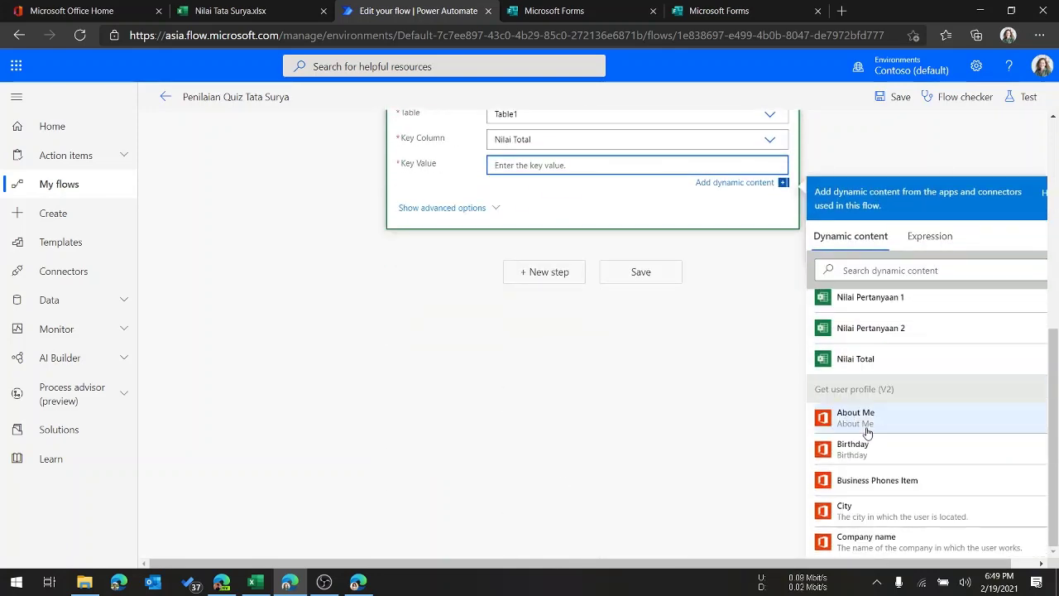
{"action": "scroll", "coordinate": [867, 433], "scroll_direction": "down", "scroll_amount": 2}
{"action": "scroll", "coordinate": [288, 189], "scroll_direction": "up", "scroll_amount": 4}
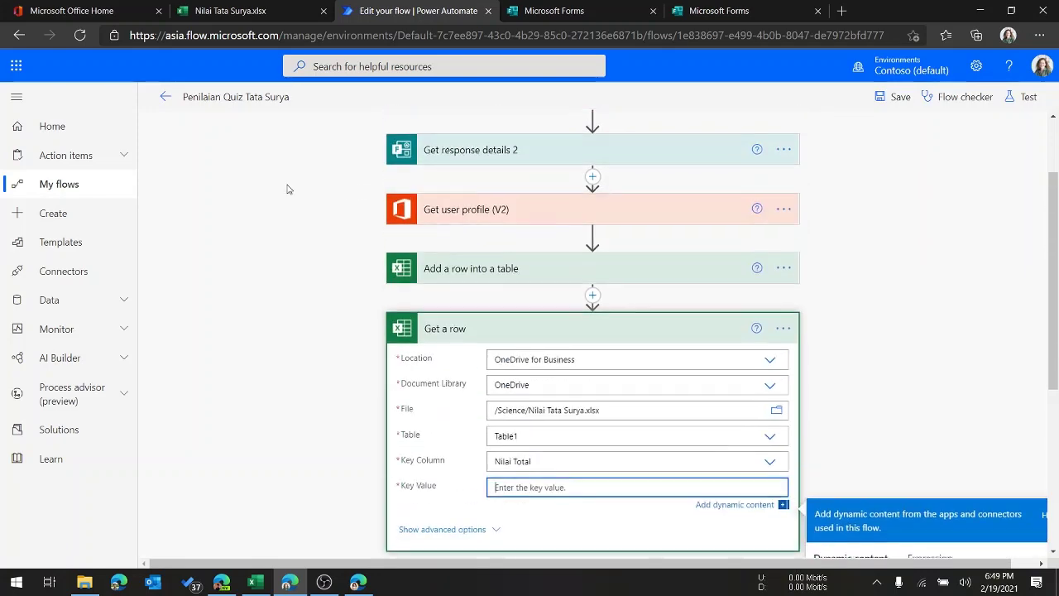
{"action": "scroll", "coordinate": [288, 190], "scroll_direction": "up", "scroll_amount": 2}
{"action": "left_click", "coordinate": [451, 199]}
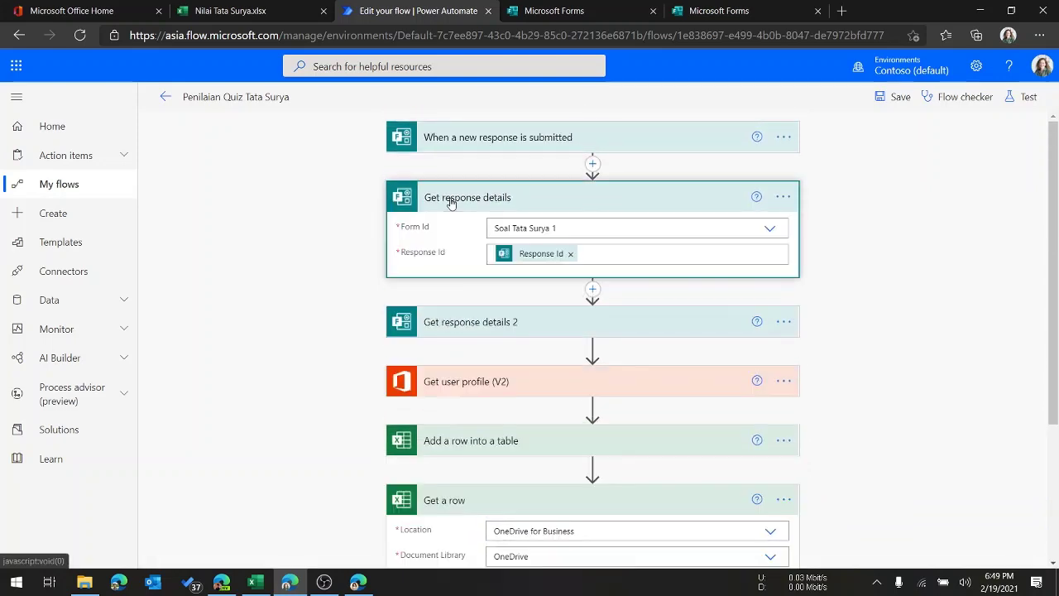
{"action": "left_click", "coordinate": [455, 198]}
{"action": "scroll", "coordinate": [833, 372], "scroll_direction": "down", "scroll_amount": 3}
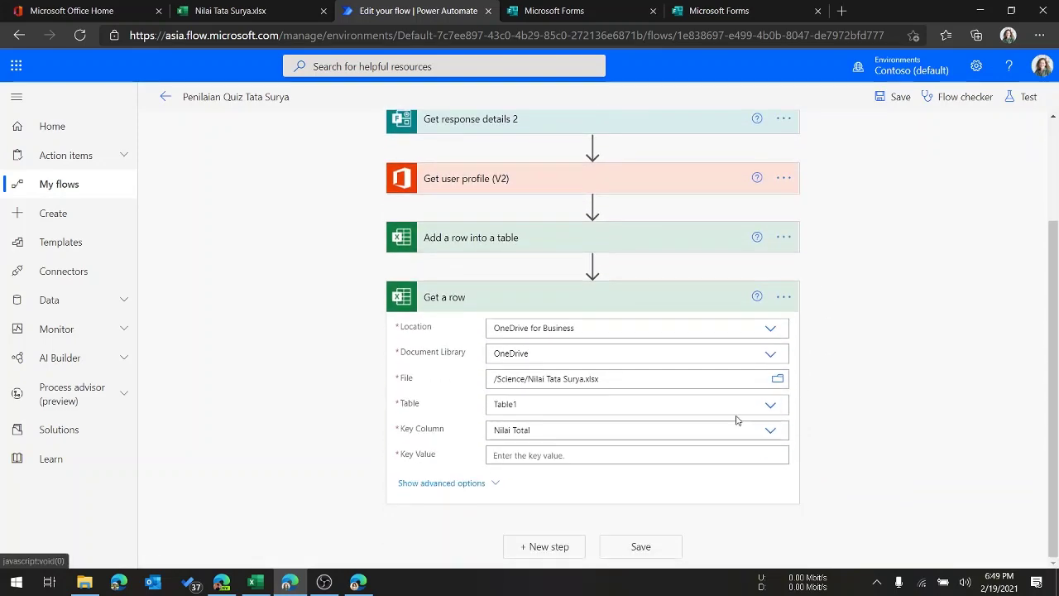
- Try Responders' Email from Get response details as the Get a row key value, and remove it again
{"action": "left_click", "coordinate": [614, 457]}
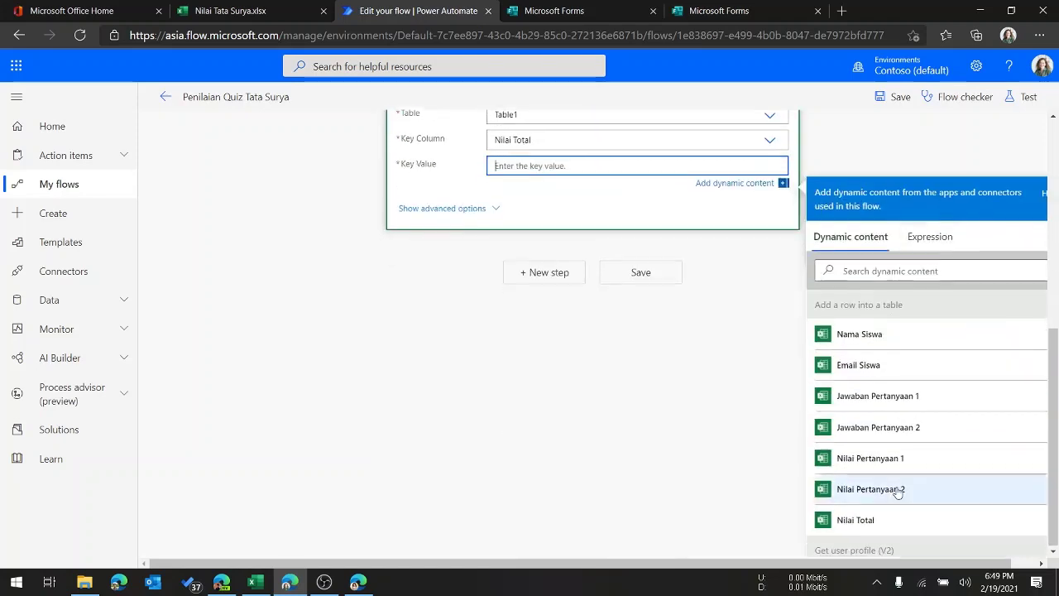
{"action": "scroll", "coordinate": [897, 492], "scroll_direction": "down", "scroll_amount": 10}
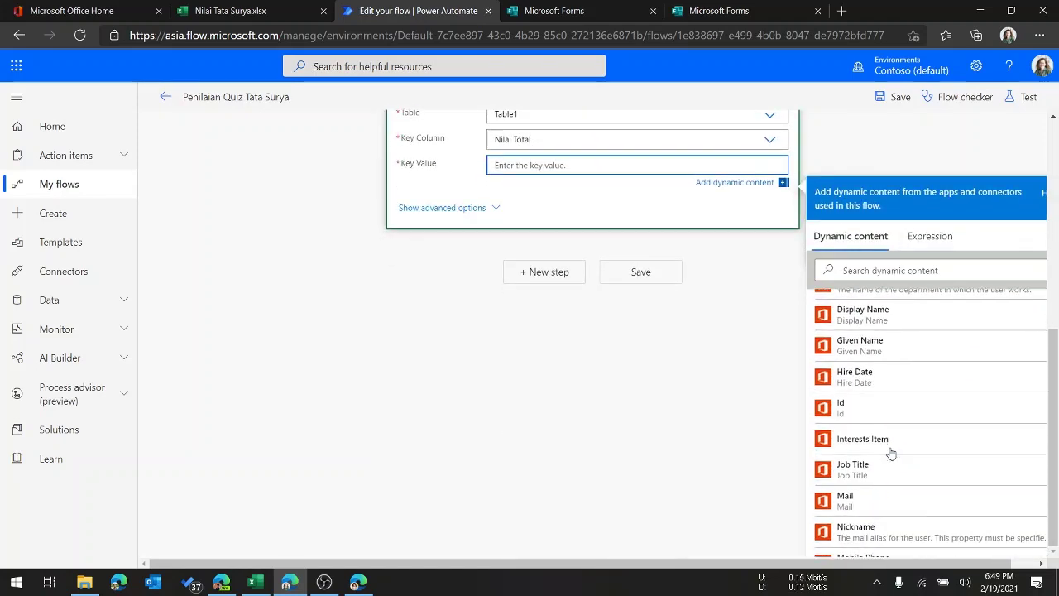
{"action": "scroll", "coordinate": [870, 454], "scroll_direction": "down", "scroll_amount": 3}
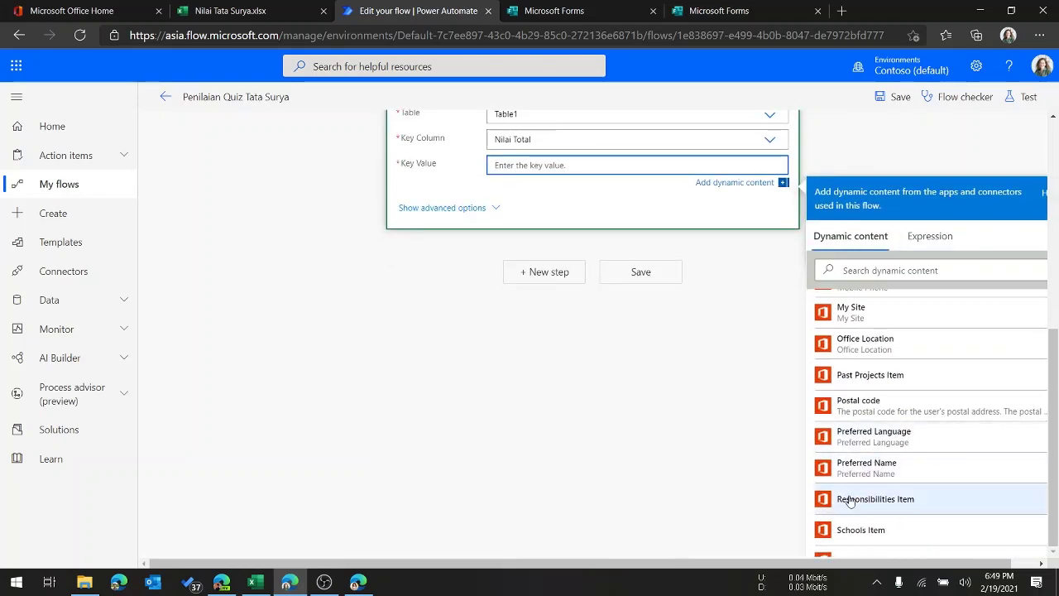
{"action": "scroll", "coordinate": [848, 497], "scroll_direction": "down", "scroll_amount": 2}
{"action": "scroll", "coordinate": [852, 494], "scroll_direction": "down", "scroll_amount": 5}
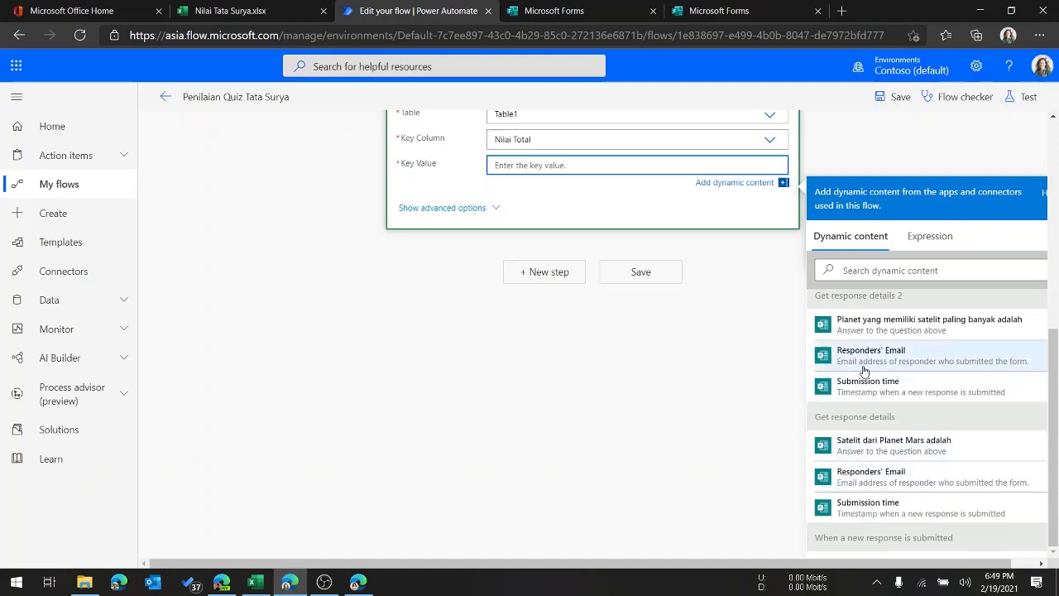
{"action": "left_click", "coordinate": [871, 485]}
{"action": "scroll", "coordinate": [575, 249], "scroll_direction": "up", "scroll_amount": 2}
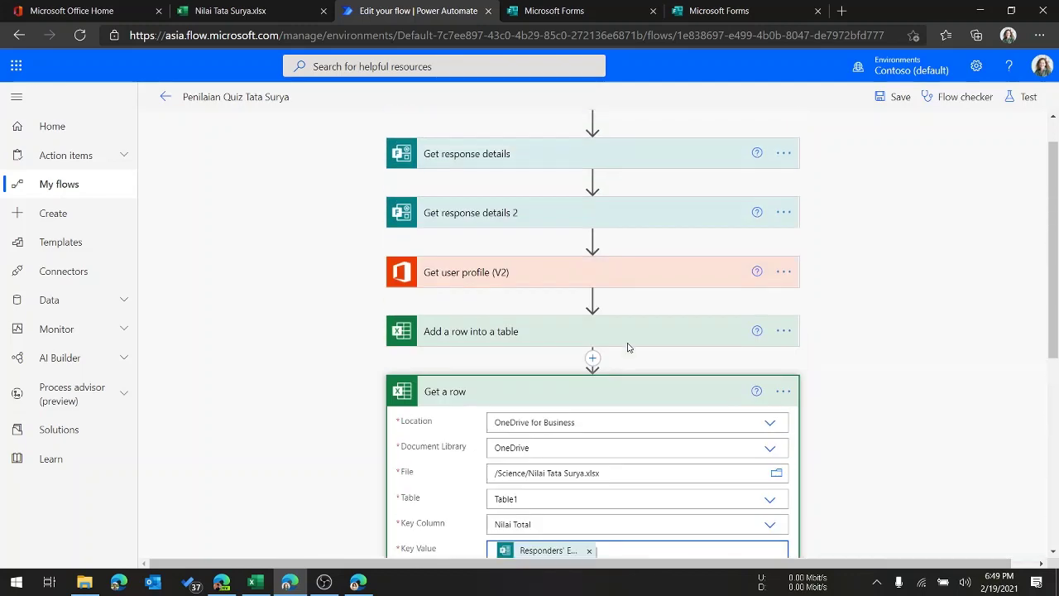
{"action": "scroll", "coordinate": [626, 347], "scroll_direction": "up", "scroll_amount": 4}
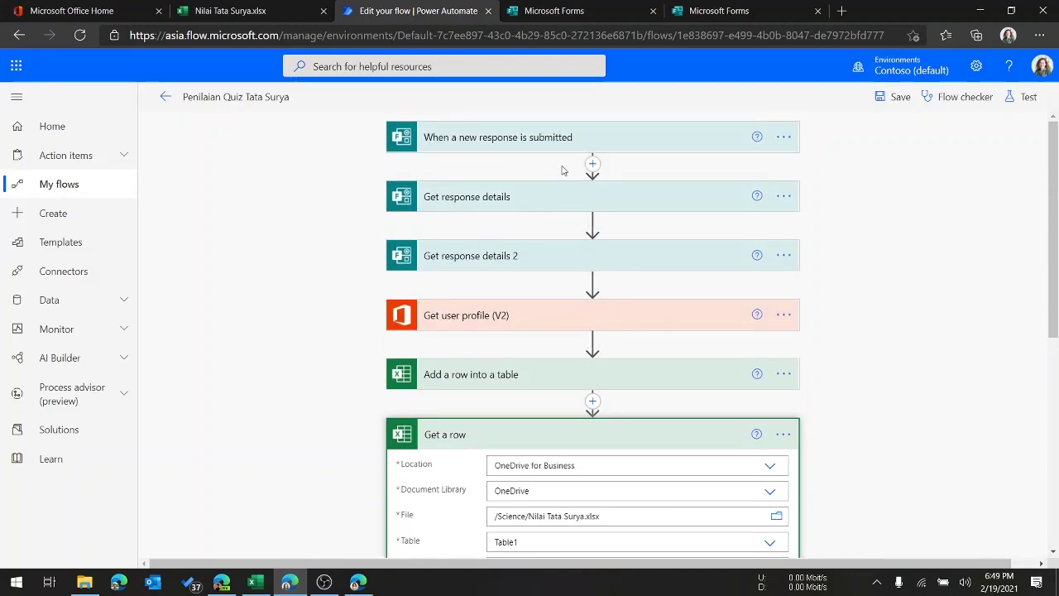
{"action": "scroll", "coordinate": [621, 273], "scroll_direction": "down", "scroll_amount": 5}
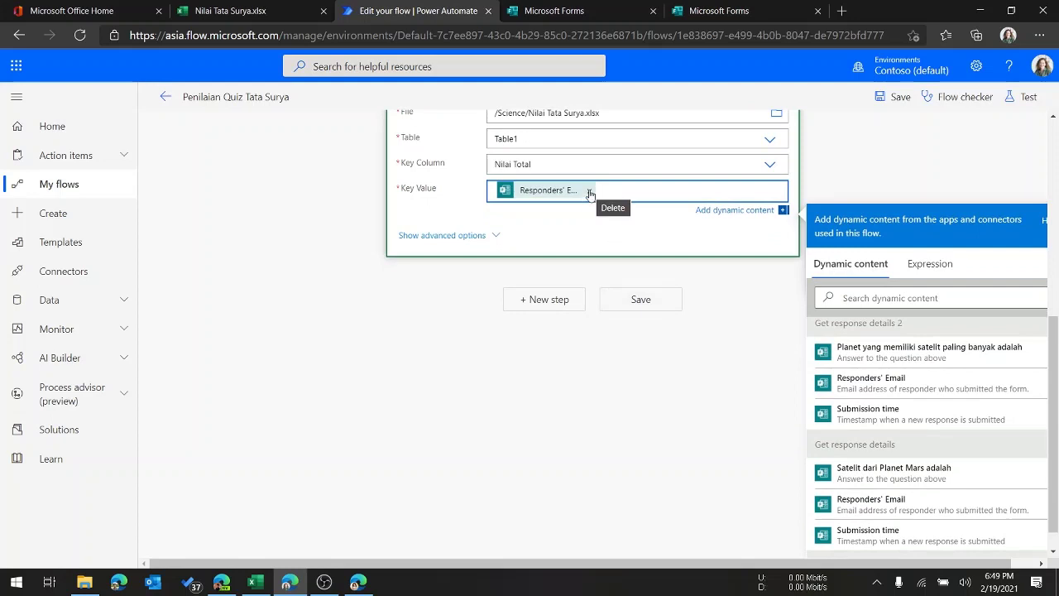
{"action": "left_click", "coordinate": [590, 193]}
- Set the Get a row key value to the Responders' Email dynamic content from Get response details 2
{"action": "scroll", "coordinate": [935, 468], "scroll_direction": "up", "scroll_amount": 1}
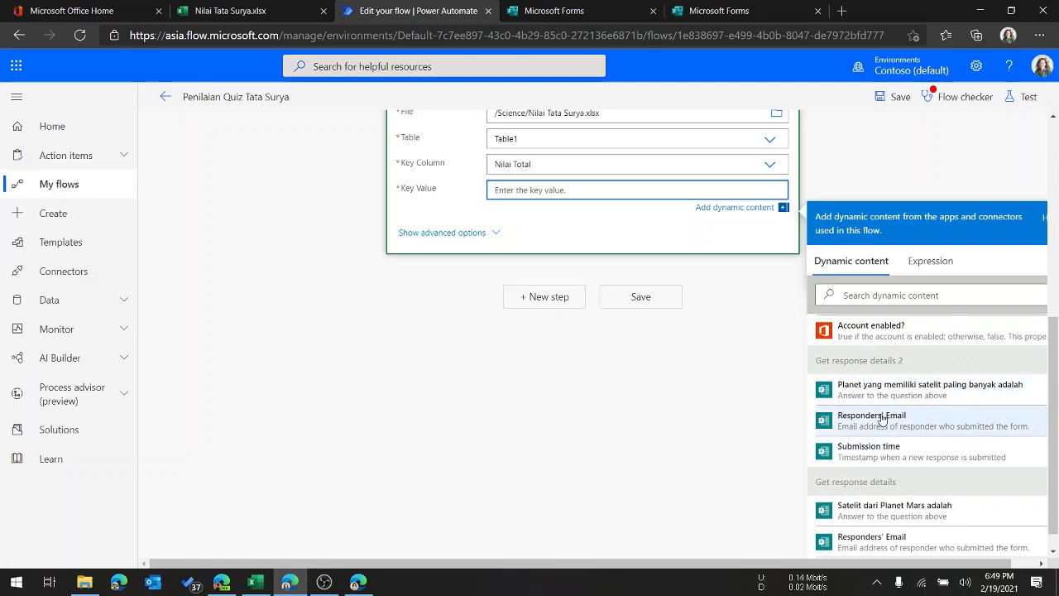
{"action": "left_click_drag", "start_coordinate": [903, 359], "coordinate": [822, 360]}
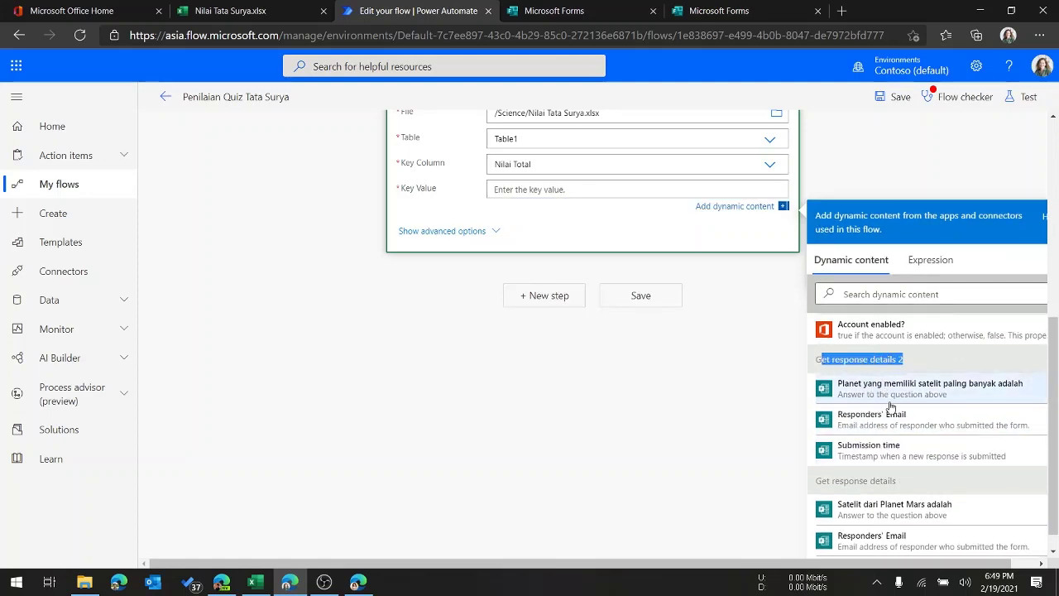
{"action": "scroll", "coordinate": [887, 422], "scroll_direction": "down", "scroll_amount": 2}
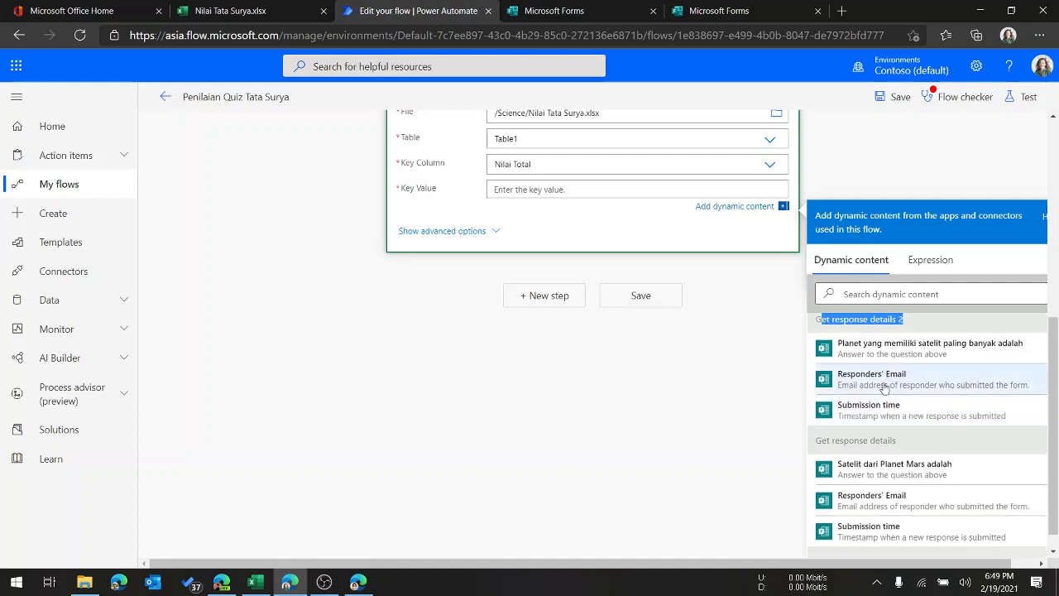
{"action": "left_click", "coordinate": [881, 357]}
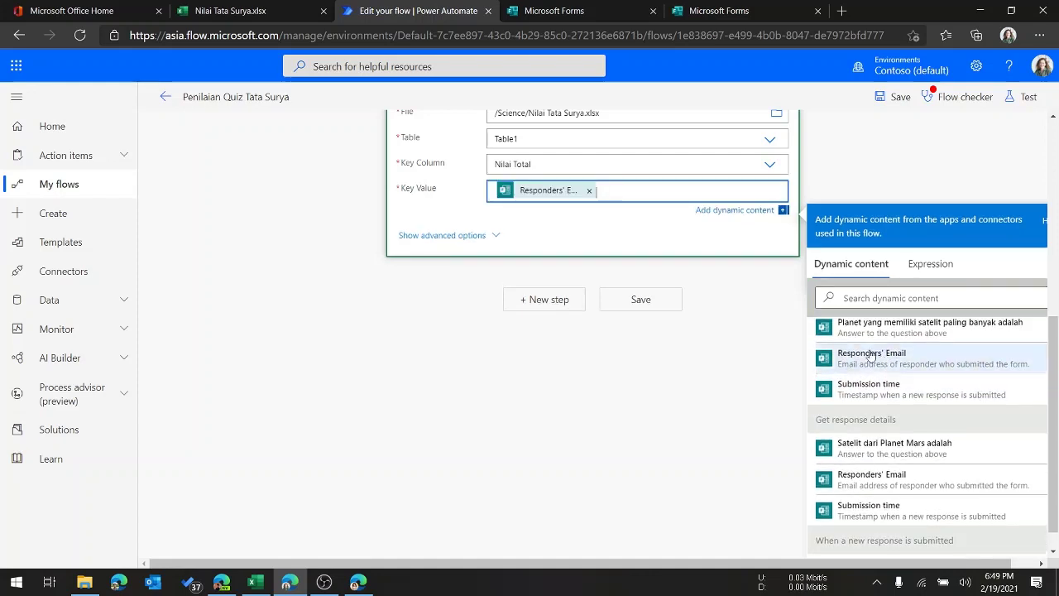
{"action": "left_click", "coordinate": [604, 219]}
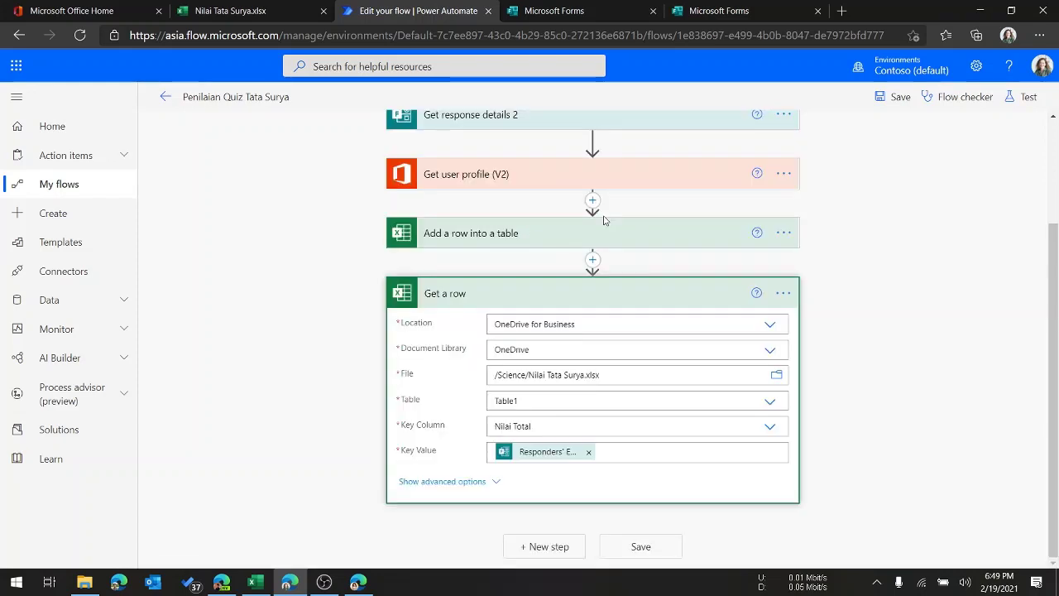
- Review the flow's action sequence and the advanced options of the Get a row action
{"action": "scroll", "coordinate": [591, 414], "scroll_direction": "up", "scroll_amount": 2}
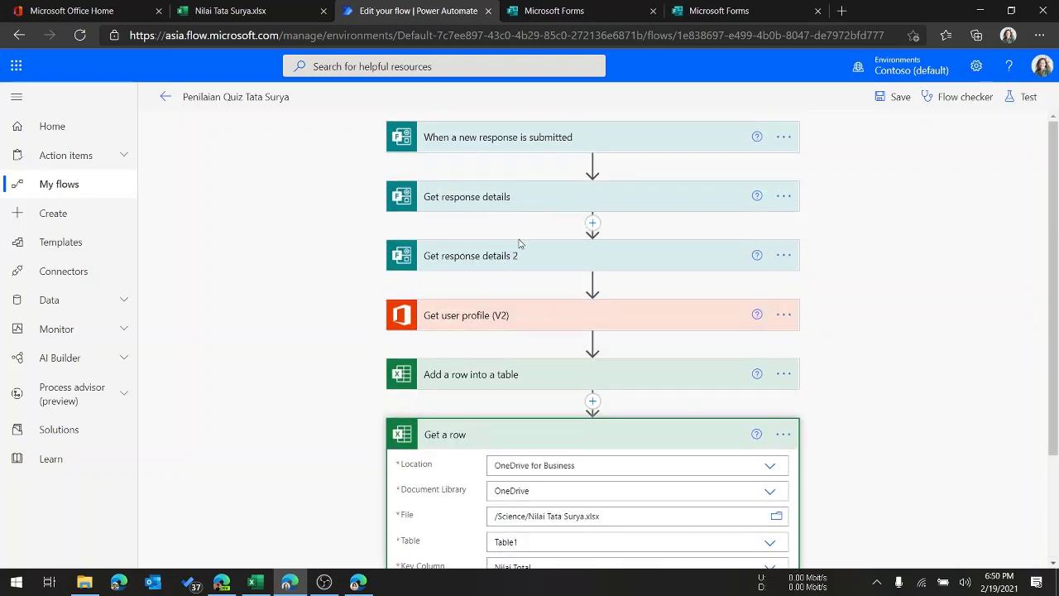
{"action": "scroll", "coordinate": [714, 425], "scroll_direction": "down", "scroll_amount": 2}
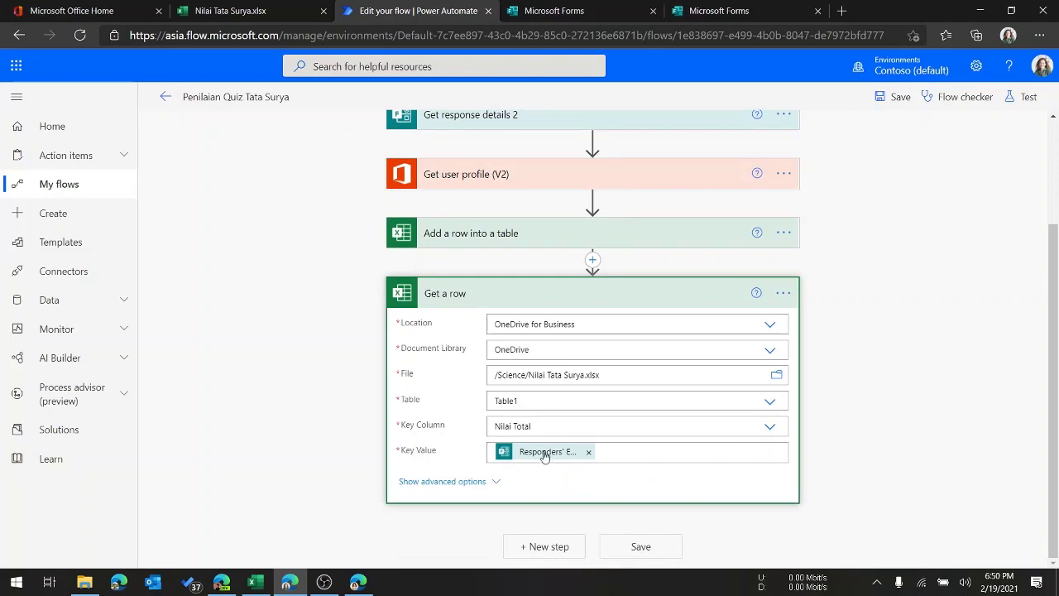
{"action": "left_click", "coordinate": [484, 483]}
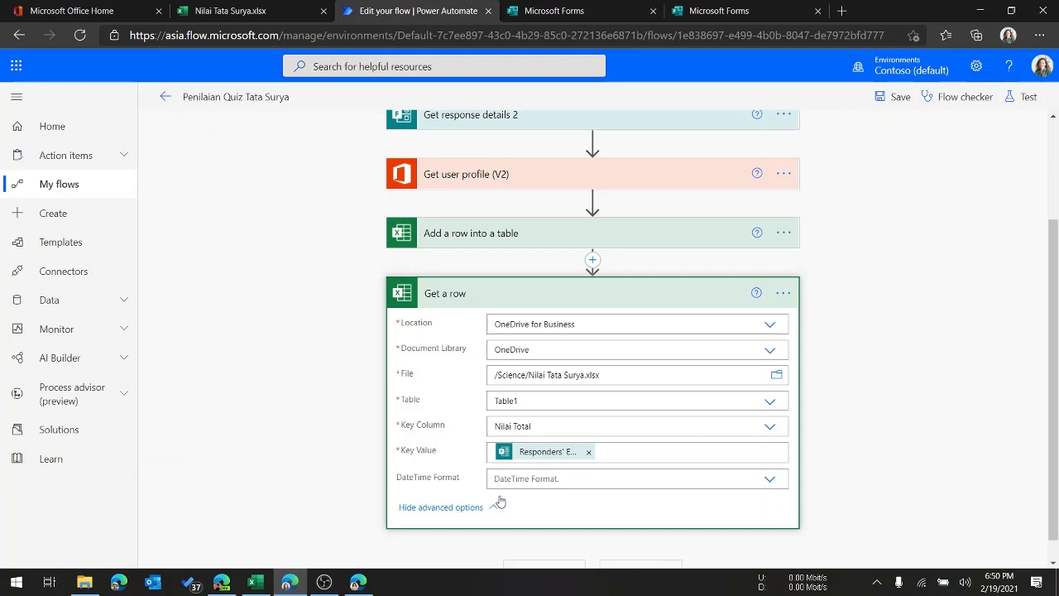
{"action": "left_click", "coordinate": [494, 510]}
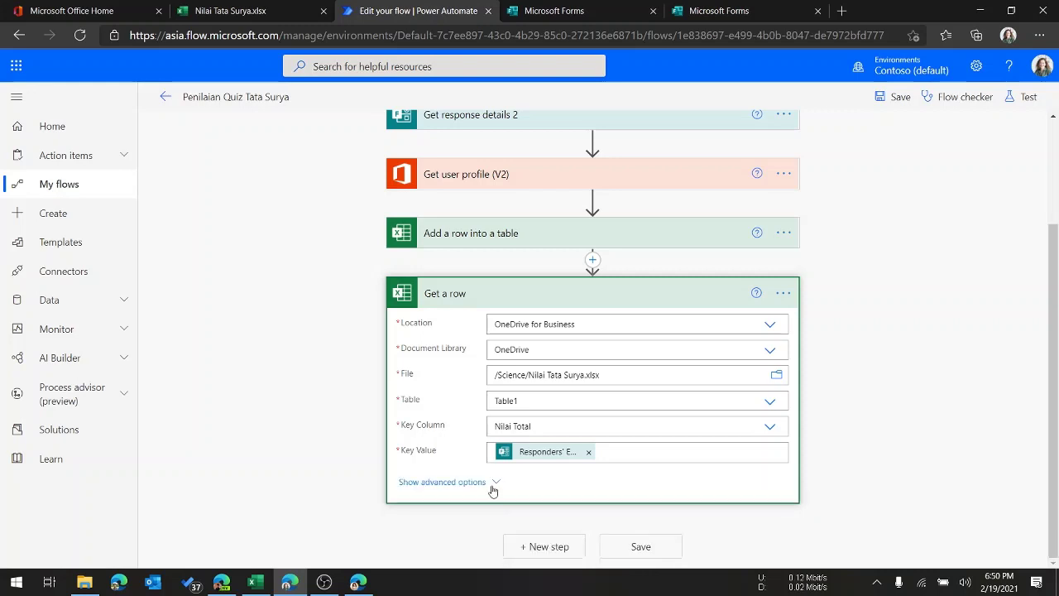